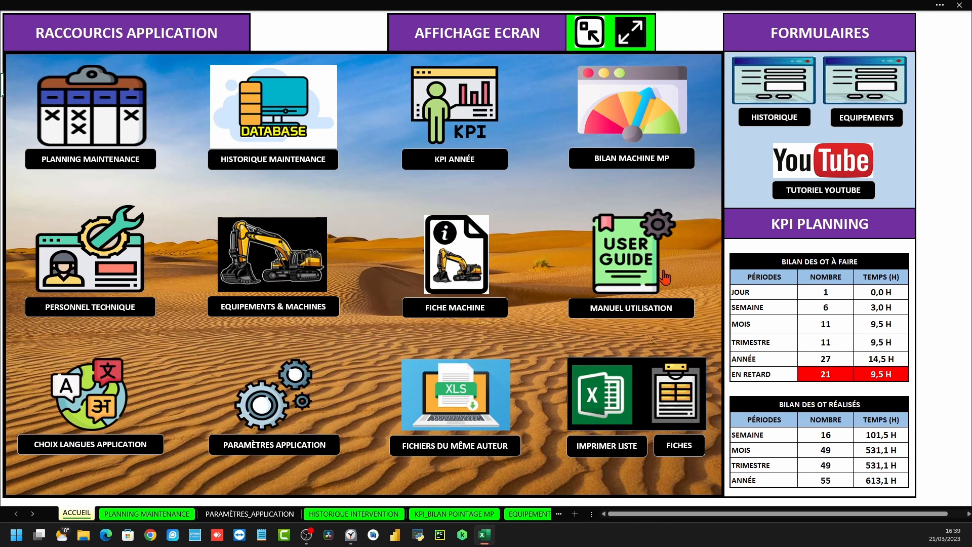
Switch the workbook labels to ANGLAIS (USA), then preview the Maintenance Schedule sheet and return
{"action": "left_click", "coordinate": [109, 414]}
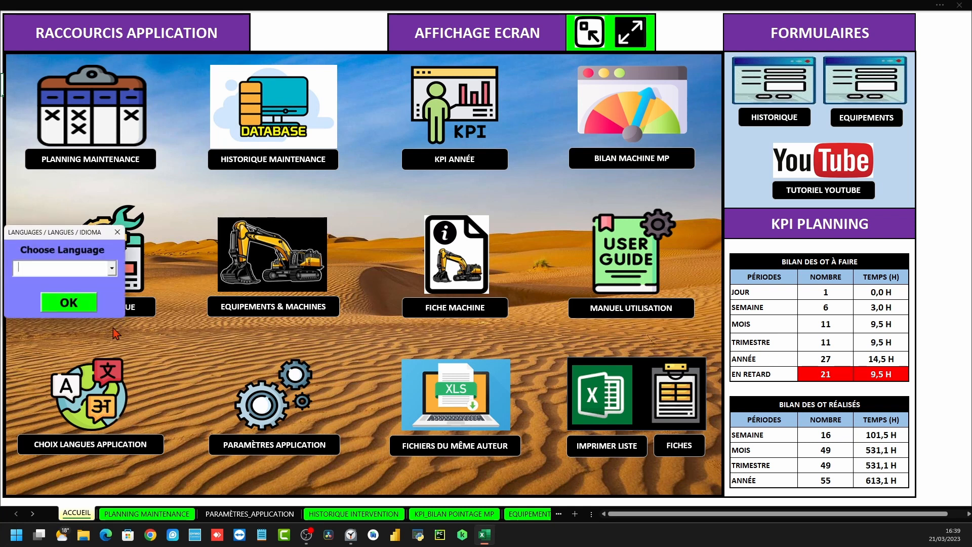
{"action": "left_click", "coordinate": [112, 268]}
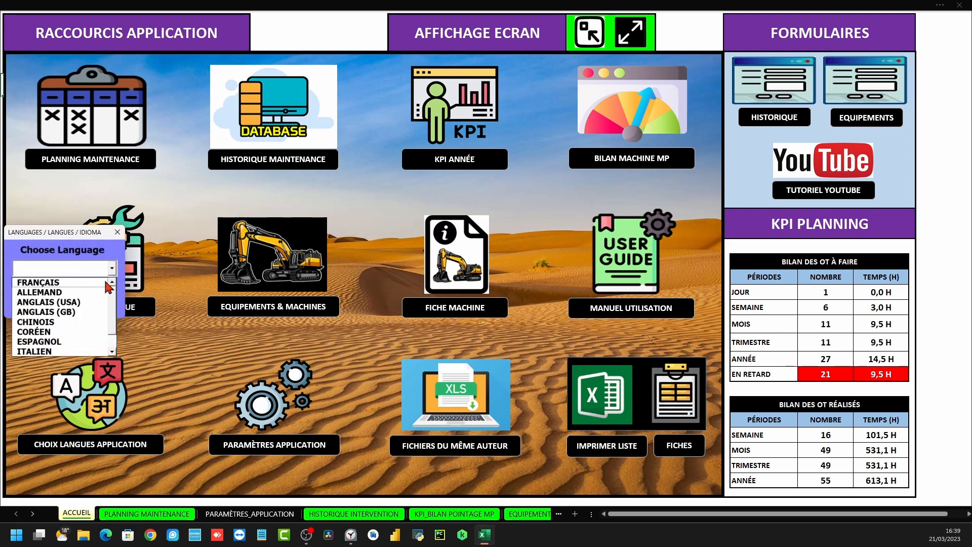
{"action": "left_click", "coordinate": [37, 302]}
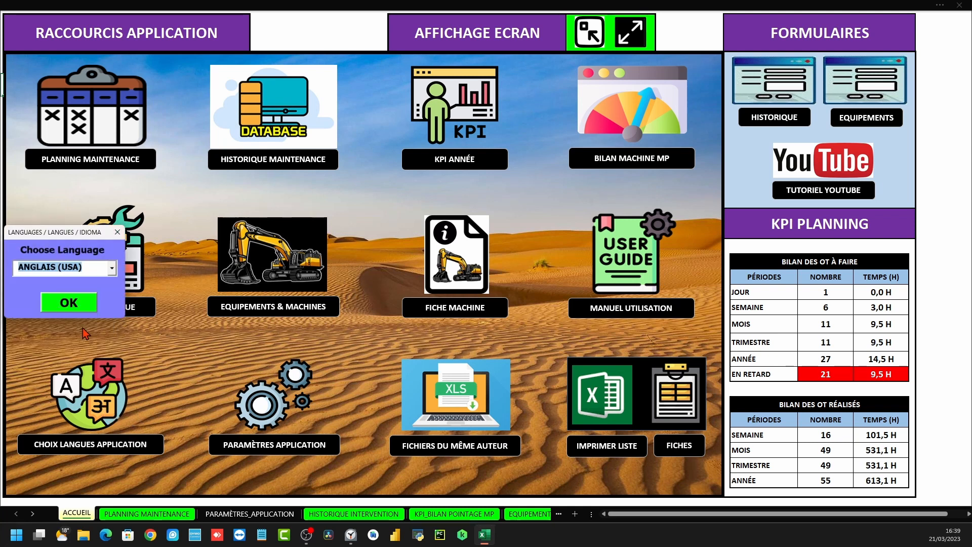
{"action": "left_click", "coordinate": [65, 305]}
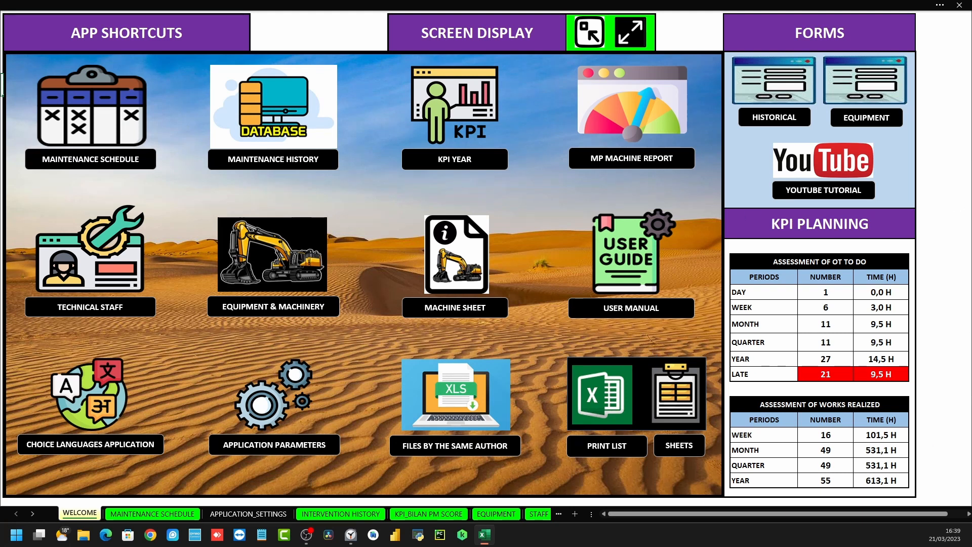
{"action": "left_click", "coordinate": [71, 109]}
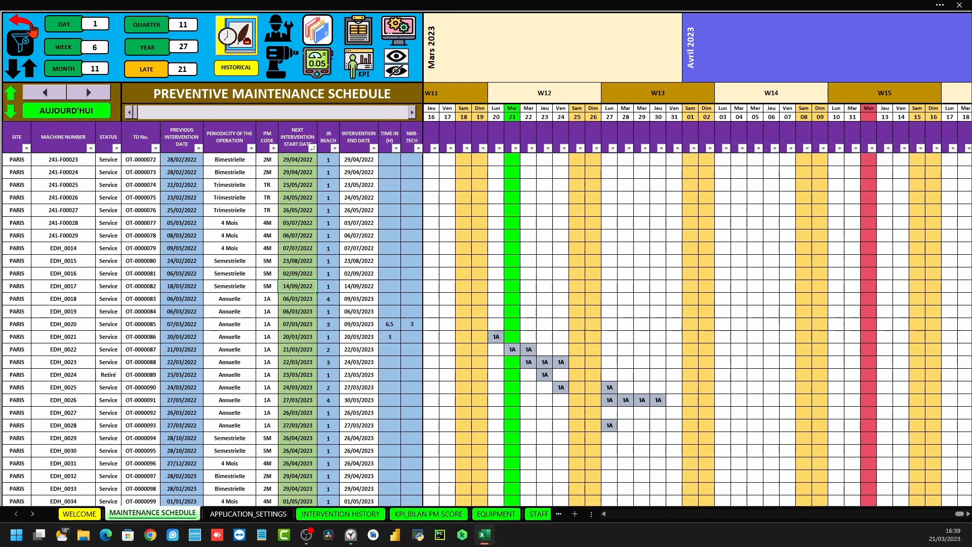
{"action": "left_click", "coordinate": [23, 21]}
Set the labels back to FRANÇAIS and acknowledge the language-changed message
{"action": "left_click", "coordinate": [100, 409]}
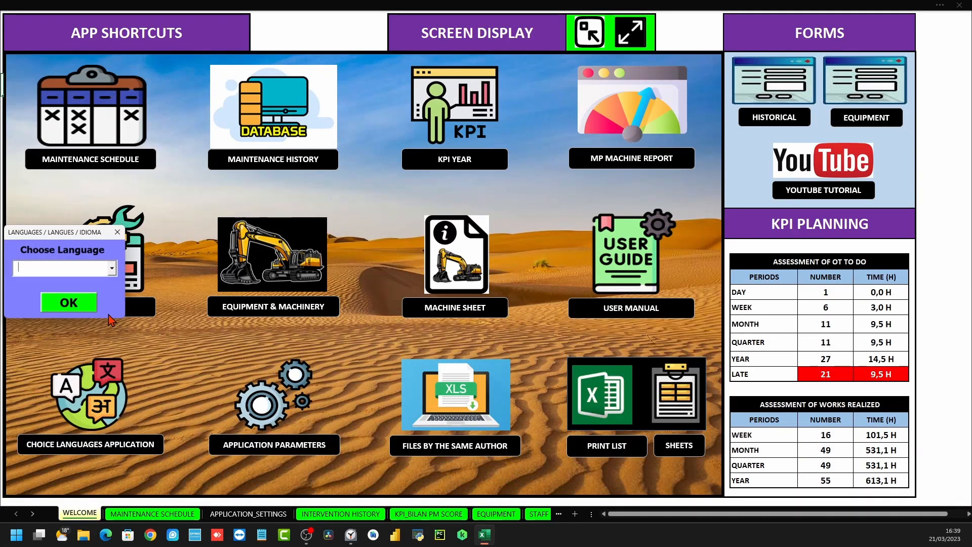
{"action": "left_click", "coordinate": [112, 267]}
{"action": "left_click", "coordinate": [46, 283]}
{"action": "left_click", "coordinate": [69, 303]}
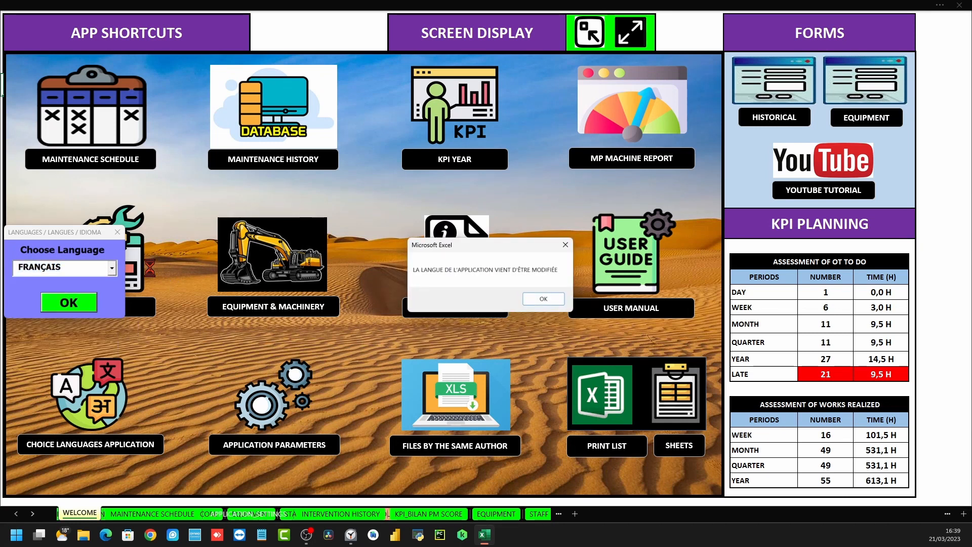
{"action": "left_click", "coordinate": [543, 298]}
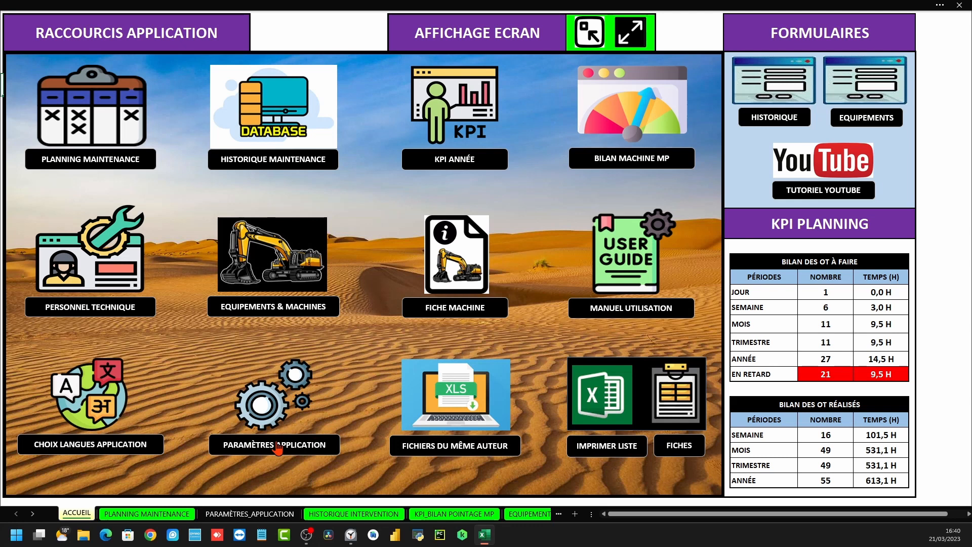
Glance at the settings sheet, then open and scroll the FICHIERS DU MÊME AUTEUR list
{"action": "left_click", "coordinate": [256, 405]}
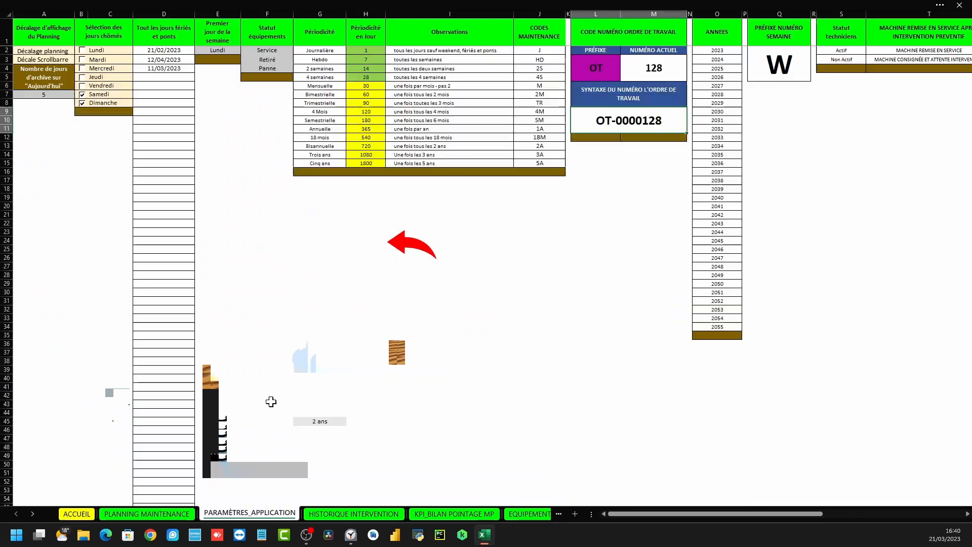
{"action": "left_click", "coordinate": [399, 251]}
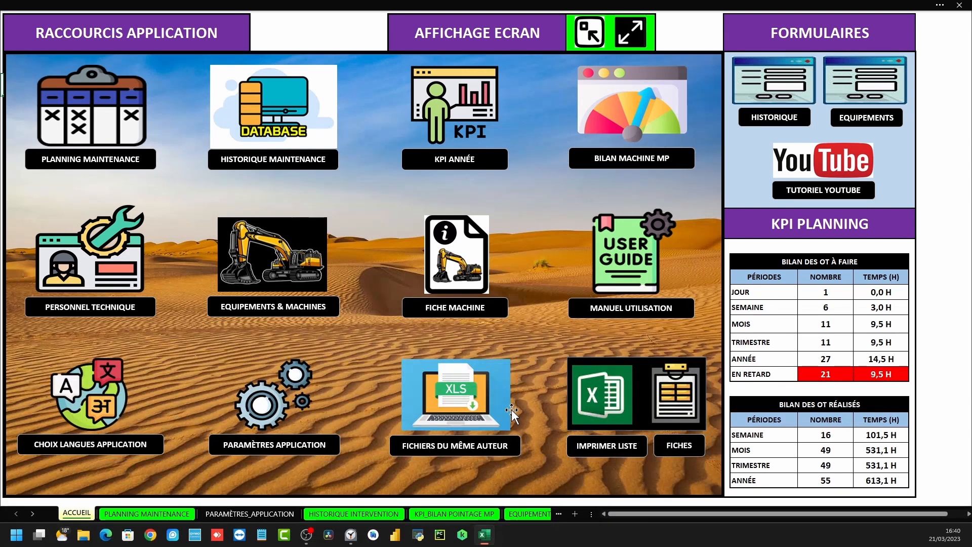
{"action": "left_click", "coordinate": [453, 414]}
{"action": "scroll", "coordinate": [243, 228], "scroll_direction": "down", "scroll_amount": 2}
{"action": "scroll", "coordinate": [241, 201], "scroll_direction": "up", "scroll_amount": 4}
{"action": "scroll", "coordinate": [241, 201], "scroll_direction": "up", "scroll_amount": 1}
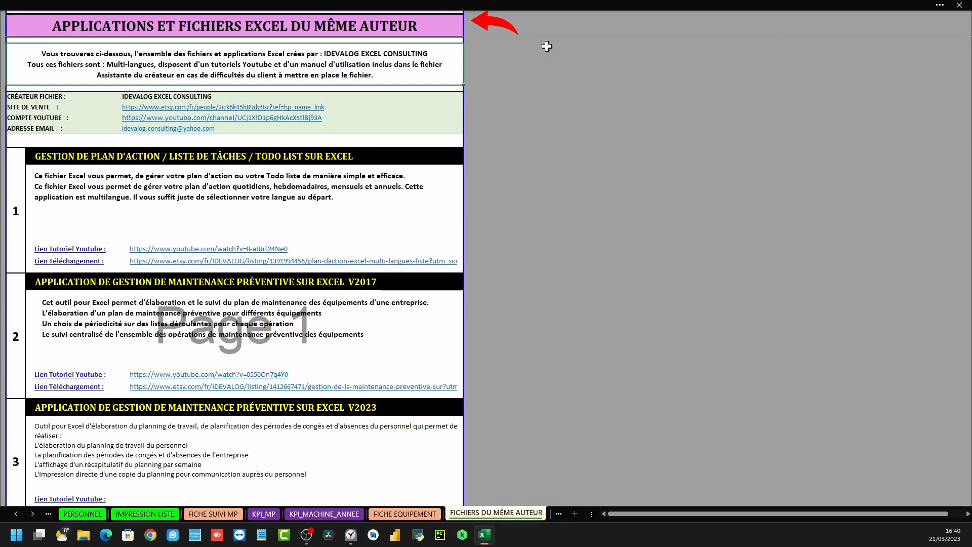
Leave the FICHIERS DU MÊME AUTEUR sheet via the red return arrow to ACCUEIL
{"action": "left_click", "coordinate": [493, 25]}
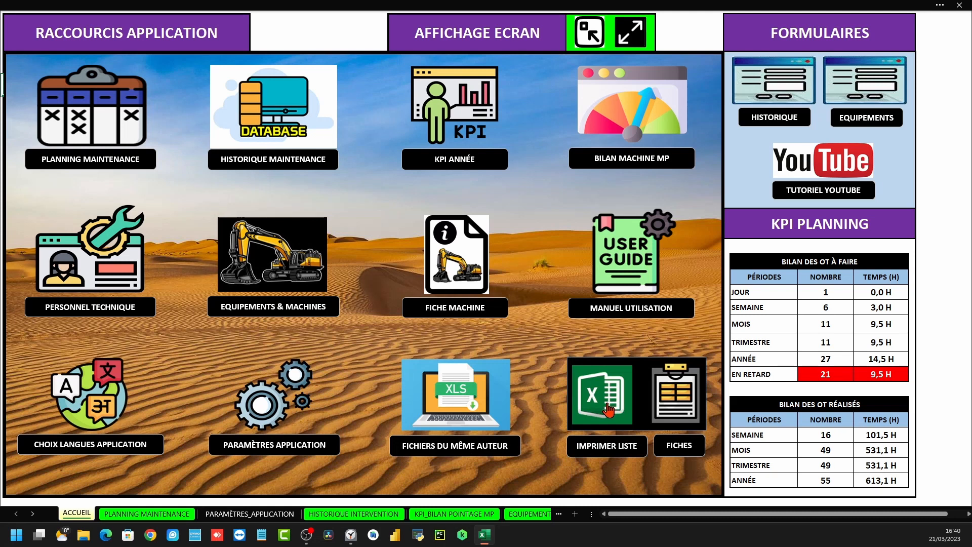
{"action": "left_click", "coordinate": [664, 412]}
{"action": "scroll", "coordinate": [269, 326], "scroll_direction": "down", "scroll_amount": 1}
{"action": "scroll", "coordinate": [299, 325], "scroll_direction": "up", "scroll_amount": 1}
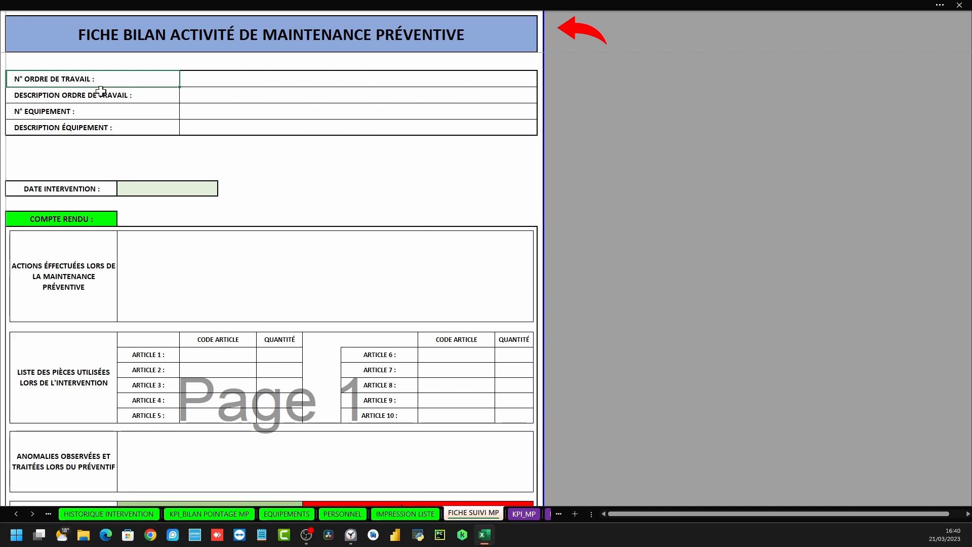
{"action": "left_click", "coordinate": [205, 80]}
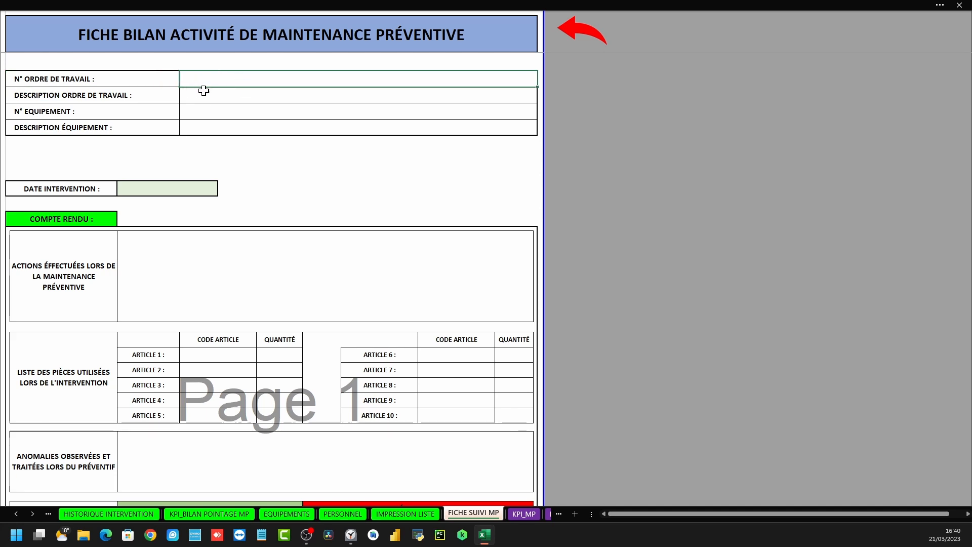
{"action": "scroll", "coordinate": [264, 365], "scroll_direction": "down", "scroll_amount": 6}
{"action": "scroll", "coordinate": [289, 360], "scroll_direction": "down", "scroll_amount": 3}
{"action": "scroll", "coordinate": [282, 360], "scroll_direction": "up", "scroll_amount": 3}
{"action": "left_click", "coordinate": [570, 30]}
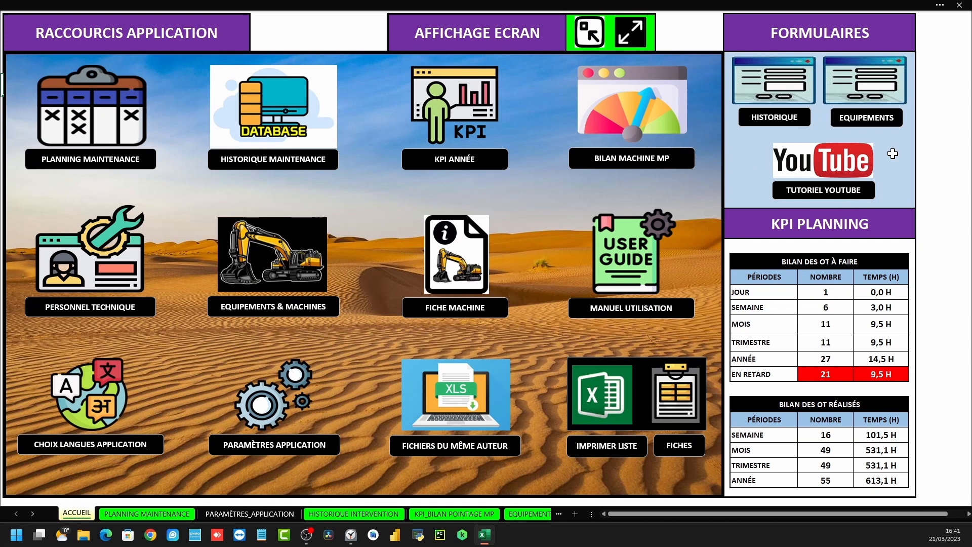
{"action": "left_click", "coordinate": [770, 118]}
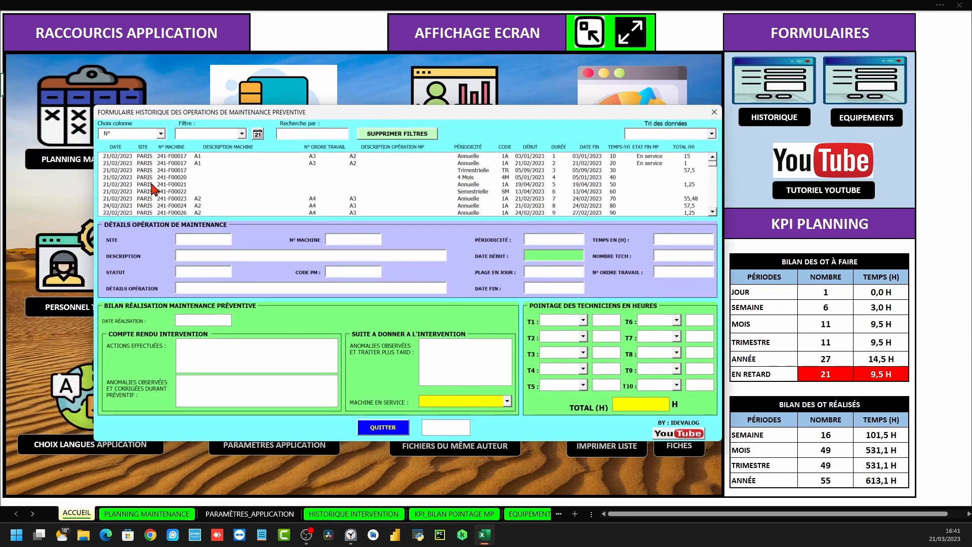
{"action": "left_click", "coordinate": [153, 185]}
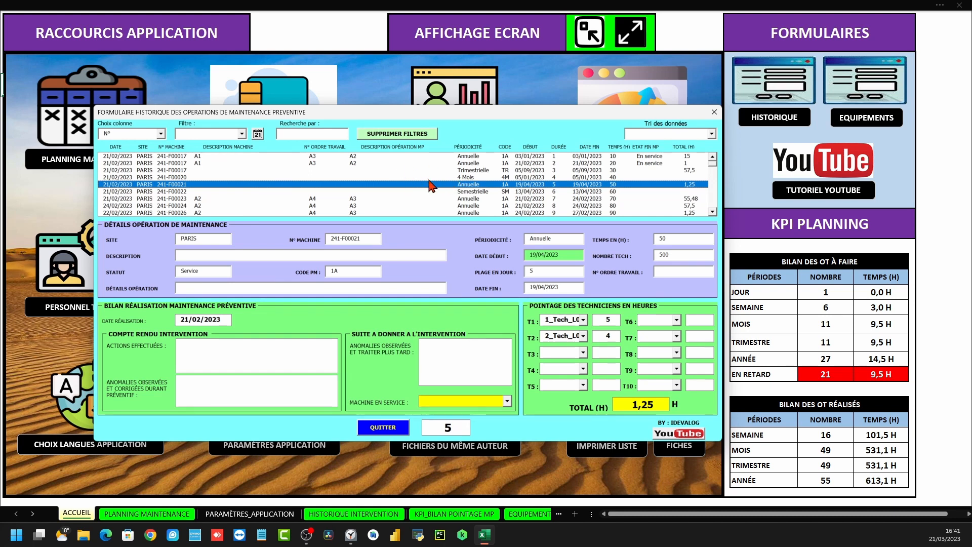
{"action": "left_click", "coordinate": [713, 112]}
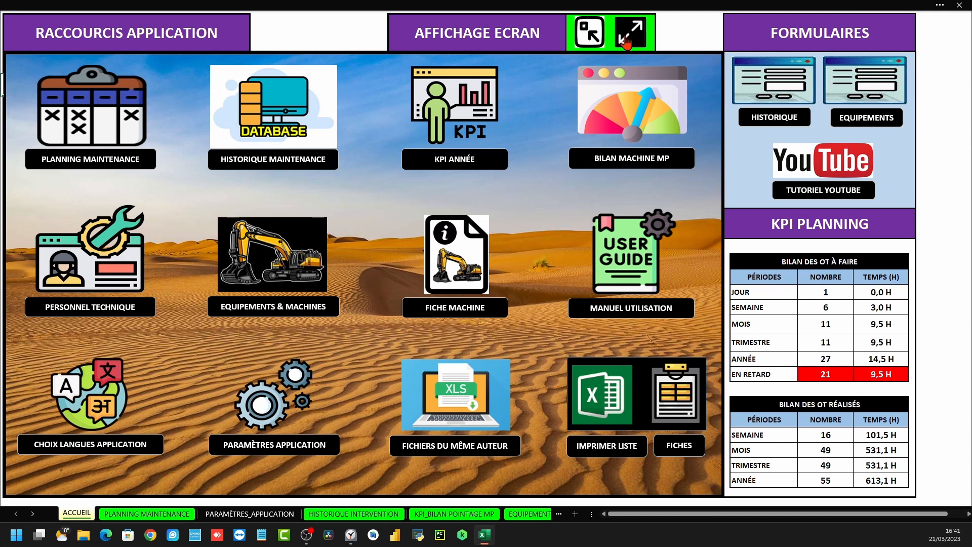
{"action": "left_click", "coordinate": [589, 33]}
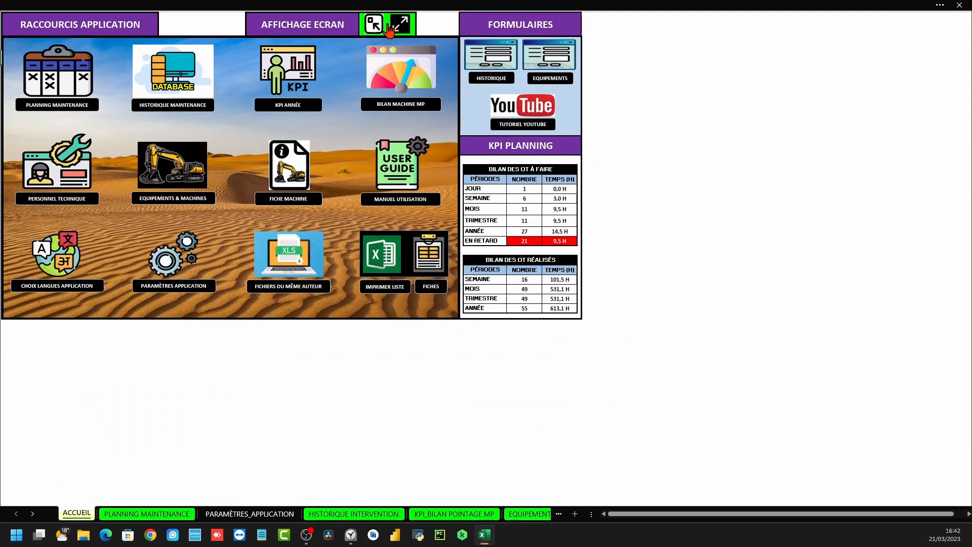
{"action": "left_click", "coordinate": [392, 33]}
{"action": "left_click", "coordinate": [585, 30]}
{"action": "left_click", "coordinate": [400, 22]}
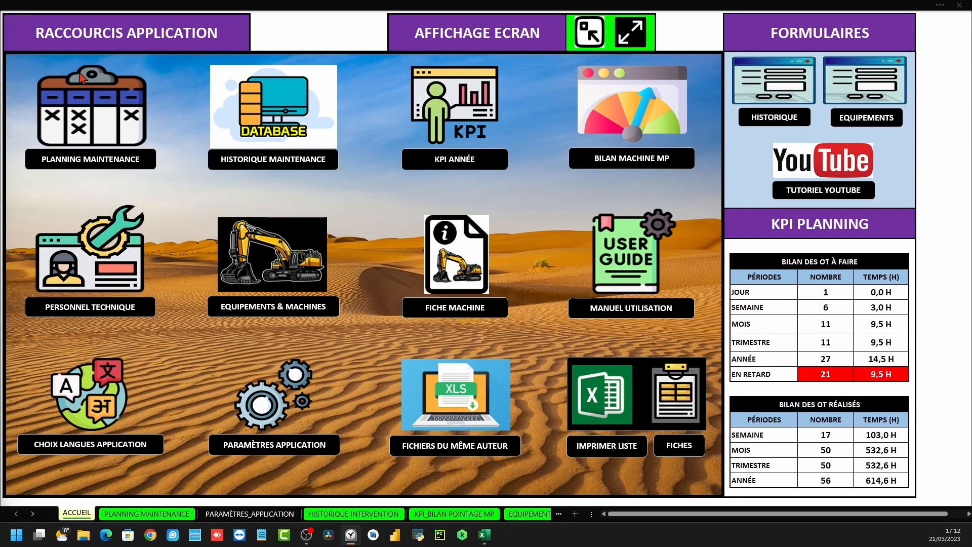
{"action": "left_click", "coordinate": [102, 116]}
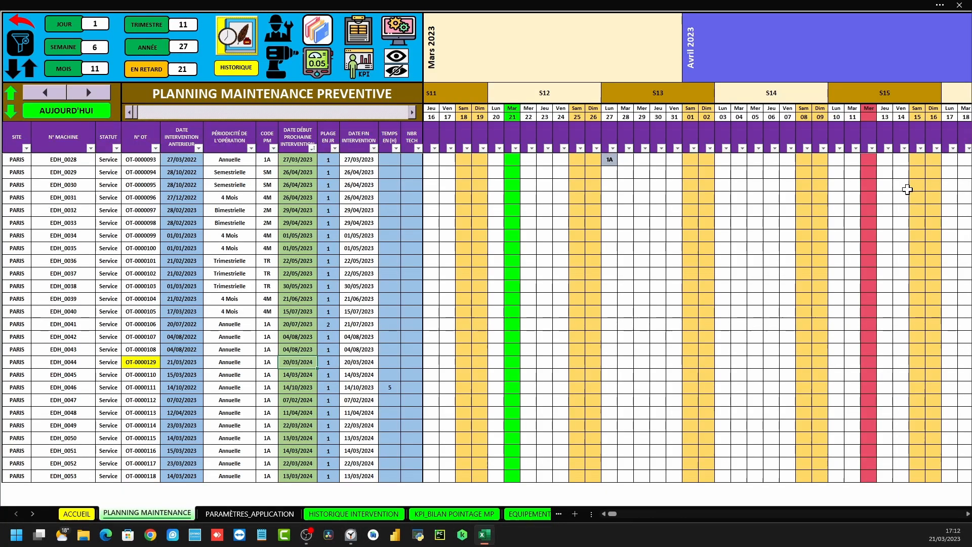
{"action": "scroll", "coordinate": [557, 212], "scroll_direction": "up", "scroll_amount": 7}
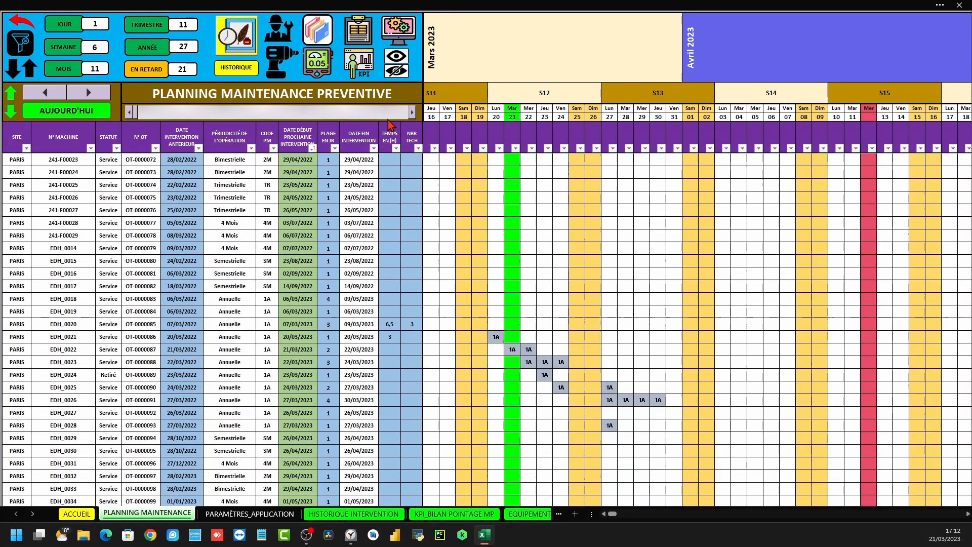
{"action": "left_click_drag", "start_coordinate": [11, 123], "coordinate": [403, 138]}
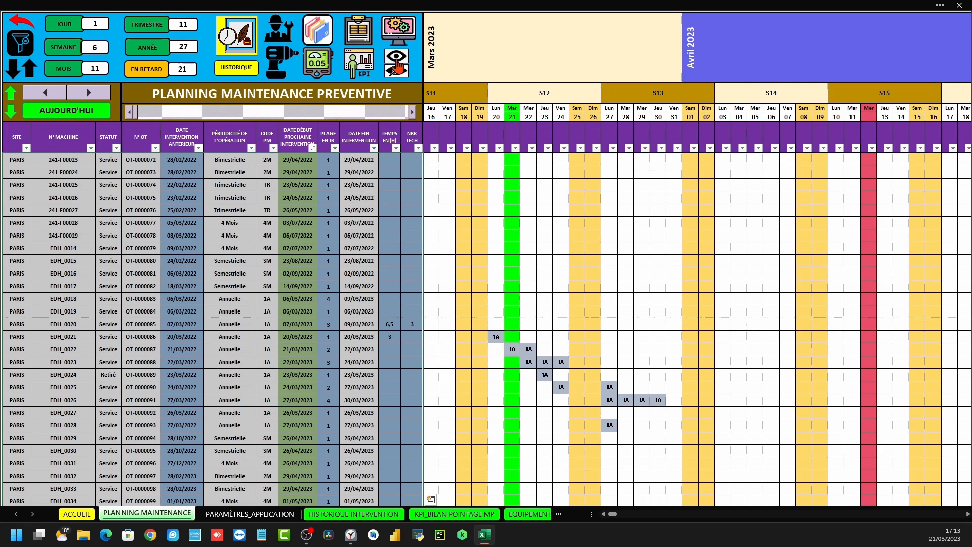
{"action": "left_click", "coordinate": [396, 54]}
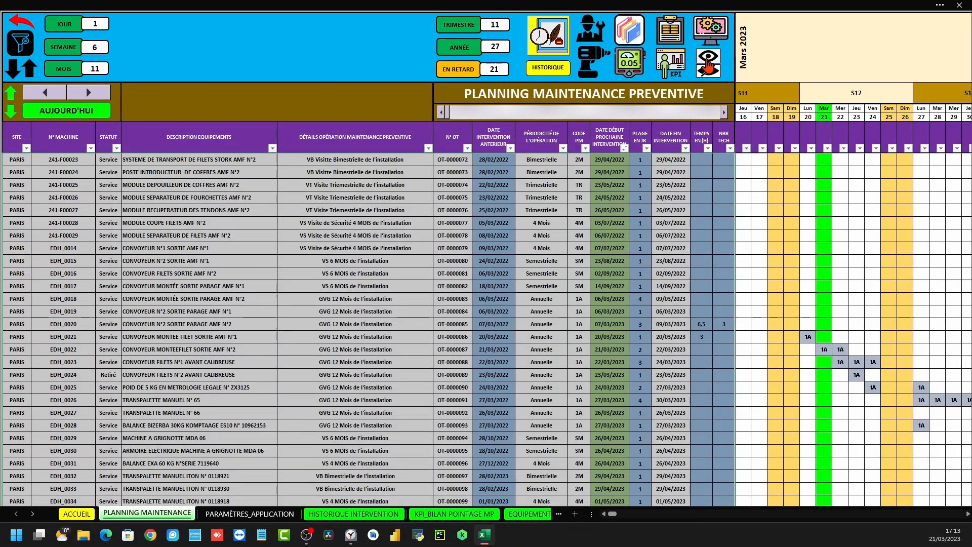
{"action": "left_click", "coordinate": [708, 73]}
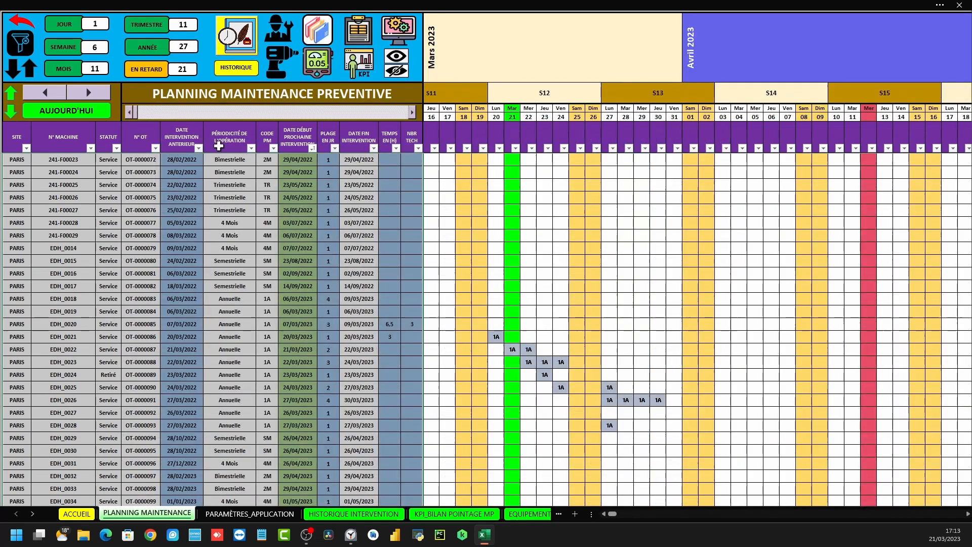
{"action": "left_click", "coordinate": [392, 56]}
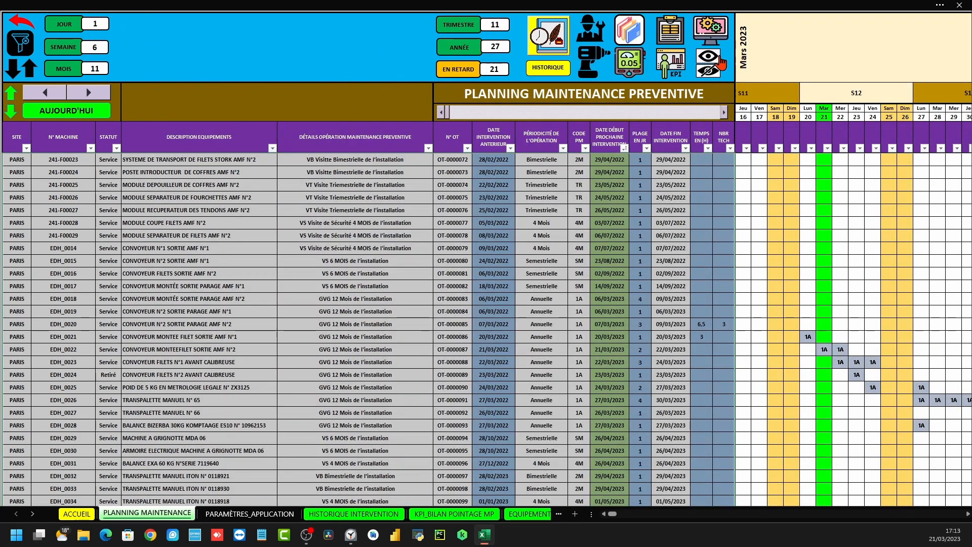
{"action": "left_click", "coordinate": [708, 72]}
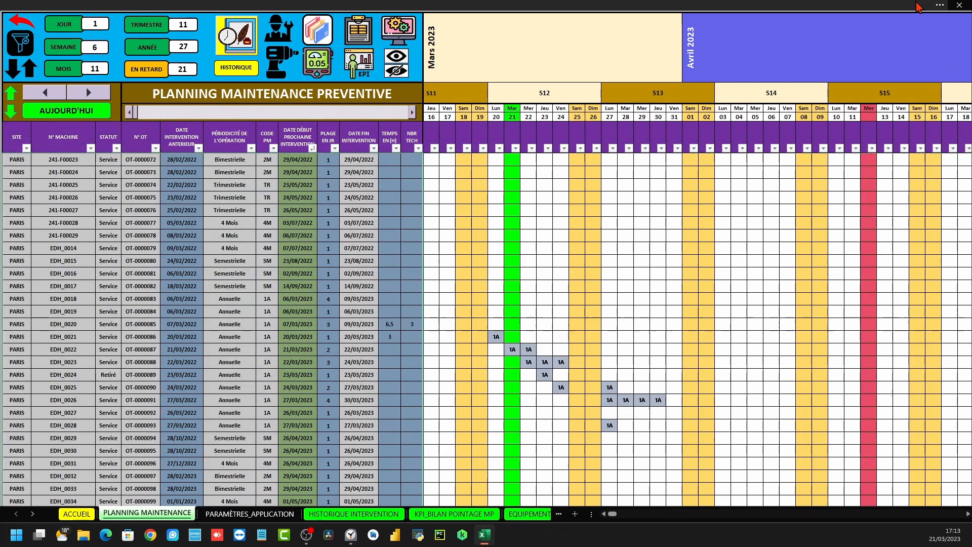
{"action": "left_click", "coordinate": [41, 174]}
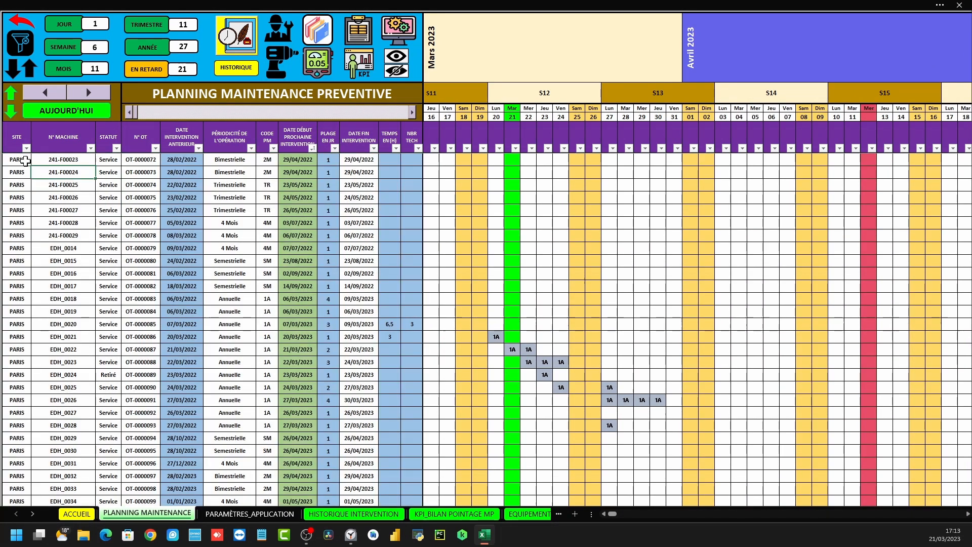
{"action": "left_click", "coordinate": [15, 122]}
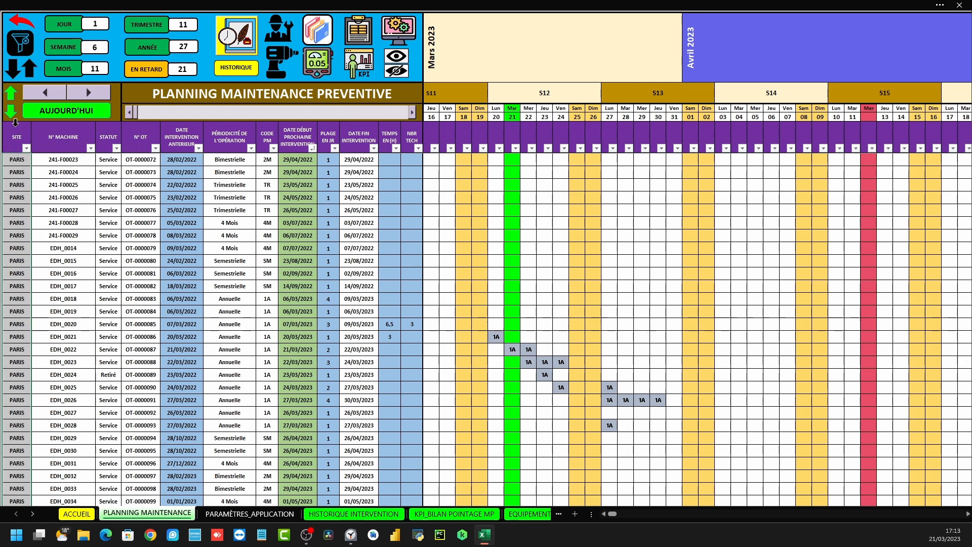
{"action": "left_click", "coordinate": [64, 121]}
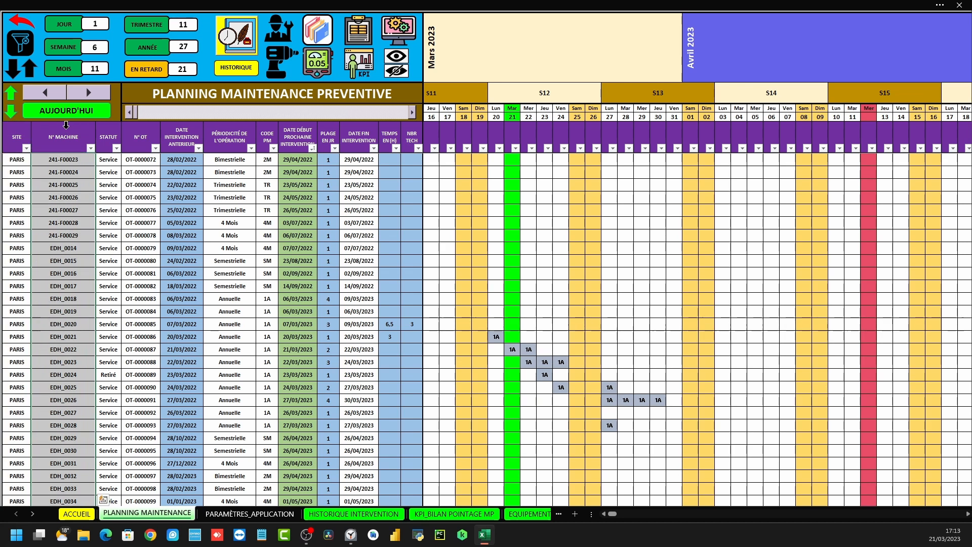
{"action": "left_click", "coordinate": [107, 123]}
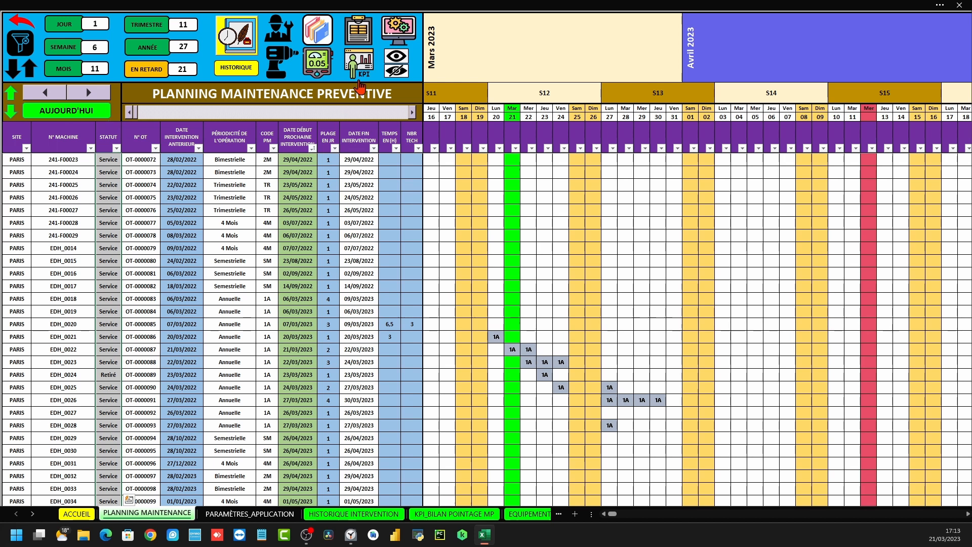
Unhide the DESCRIPTION EQUIPEMENTS and DÉTAILS OPÉRATION columns, checking 241-F00027's STATUT list without changing Service
{"action": "left_click", "coordinate": [397, 56]}
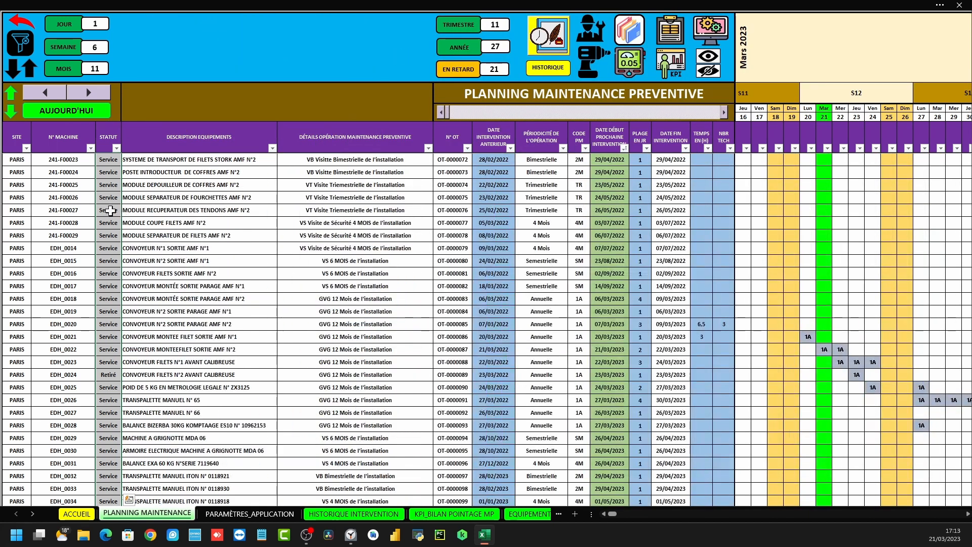
{"action": "left_click", "coordinate": [117, 209]}
{"action": "left_click", "coordinate": [126, 211]}
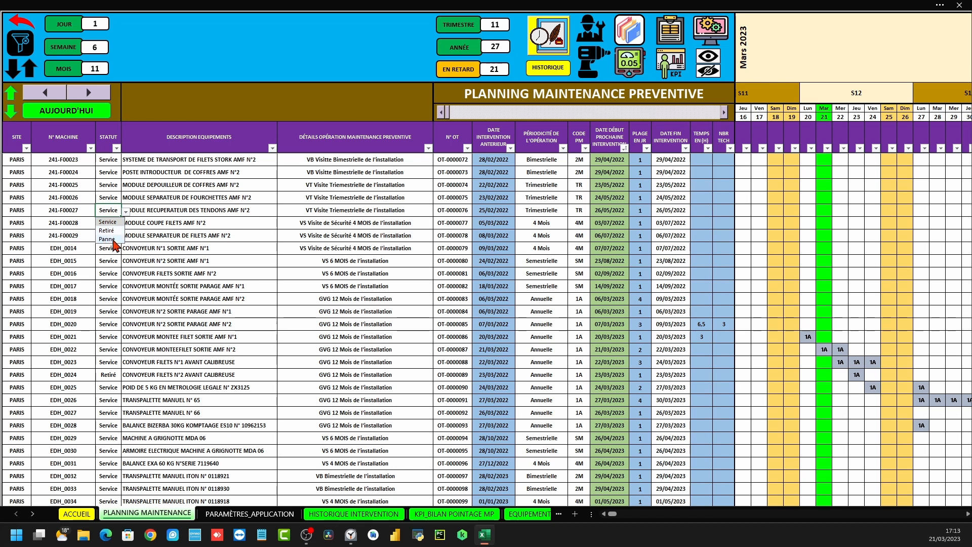
{"action": "left_click", "coordinate": [81, 199]}
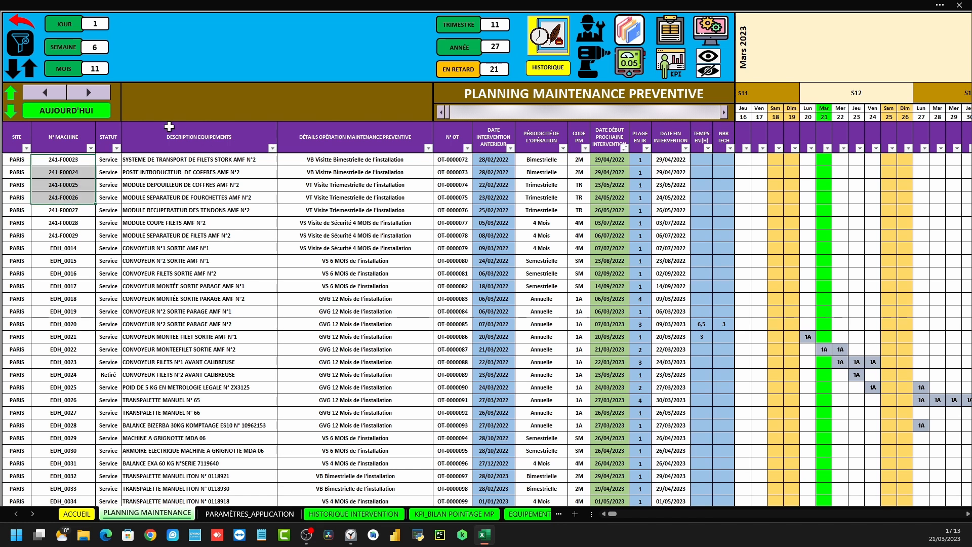
Select the equipment description, operation details and N° OT columns to review them
{"action": "left_click", "coordinate": [169, 123]}
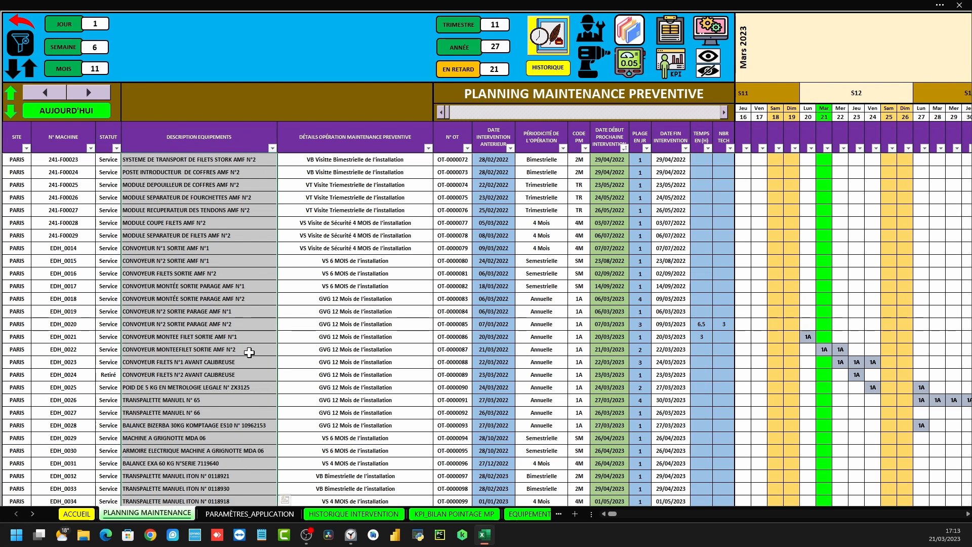
{"action": "scroll", "coordinate": [207, 339], "scroll_direction": "down", "scroll_amount": 3}
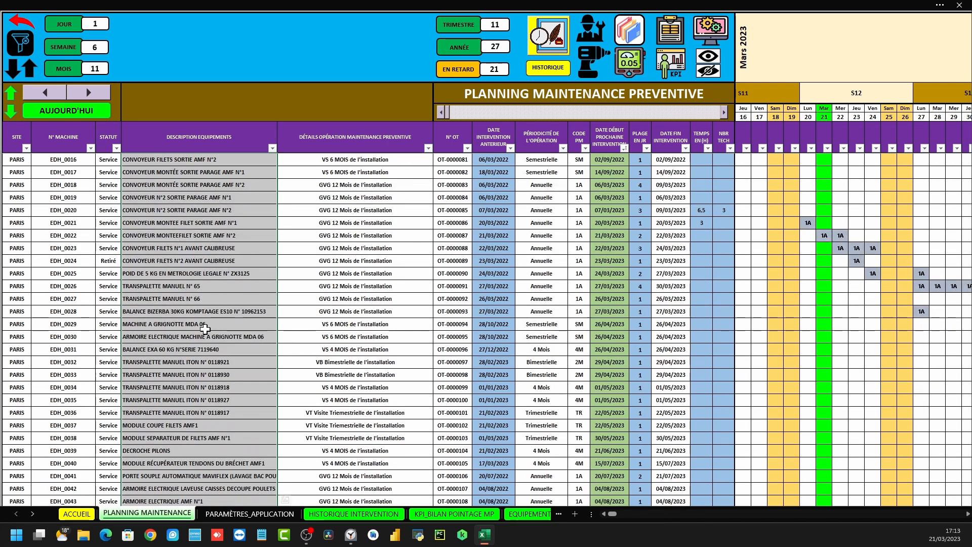
{"action": "scroll", "coordinate": [152, 327], "scroll_direction": "up", "scroll_amount": 4}
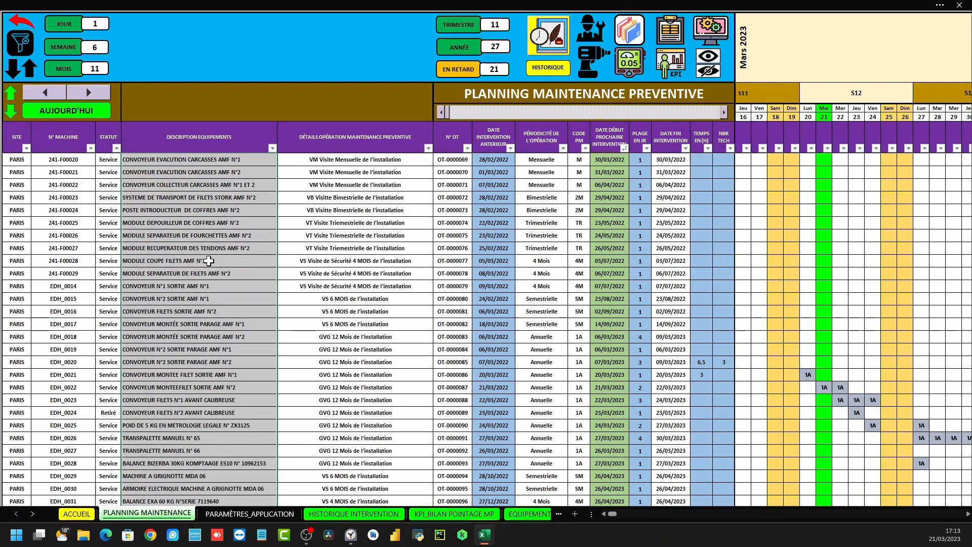
{"action": "left_click", "coordinate": [331, 130]}
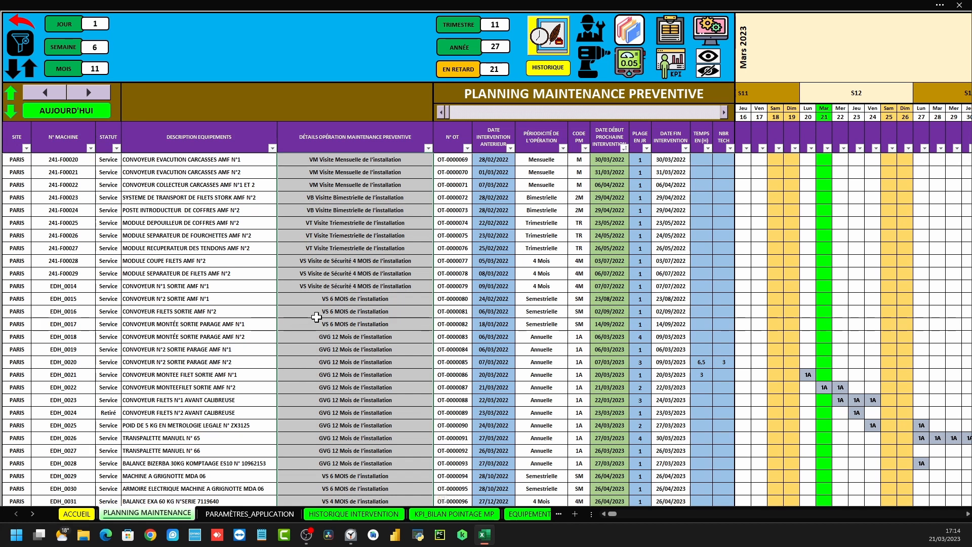
{"action": "left_click", "coordinate": [349, 125]}
{"action": "left_click", "coordinate": [457, 121]}
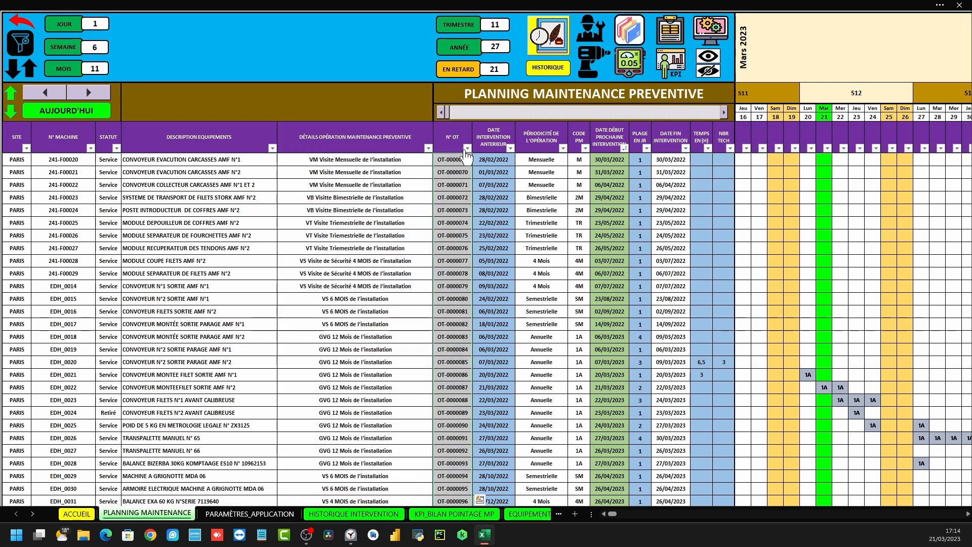
Hide the description and details columns again, then select row EDH_0044 from N° OT to start date
{"action": "scroll", "coordinate": [449, 214], "scroll_direction": "down", "scroll_amount": 1}
{"action": "scroll", "coordinate": [449, 213], "scroll_direction": "down", "scroll_amount": 7}
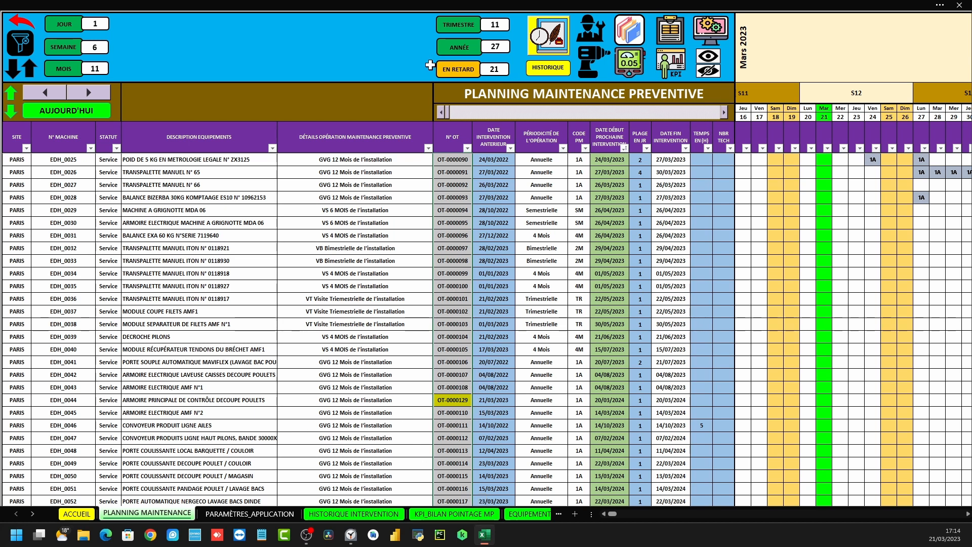
{"action": "left_click", "coordinate": [498, 125]}
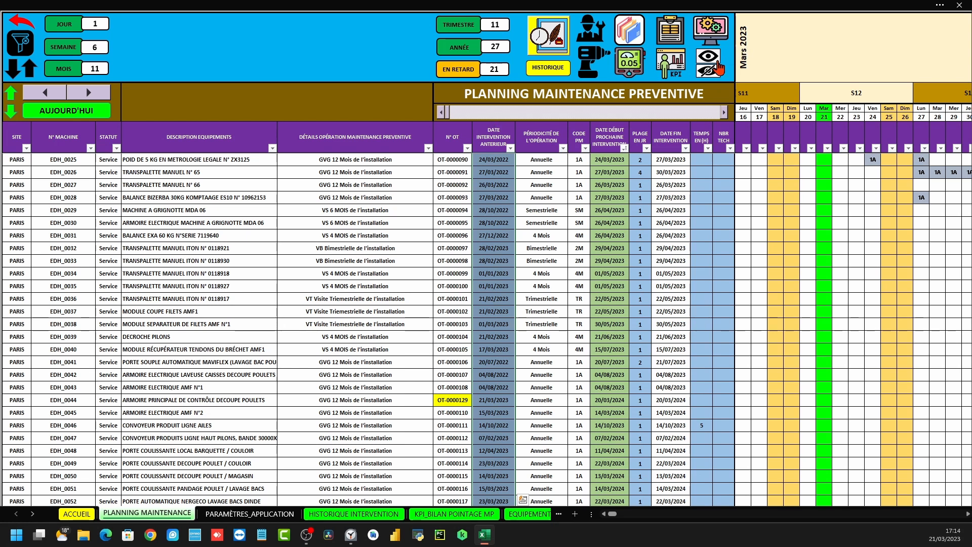
{"action": "left_click", "coordinate": [711, 69]}
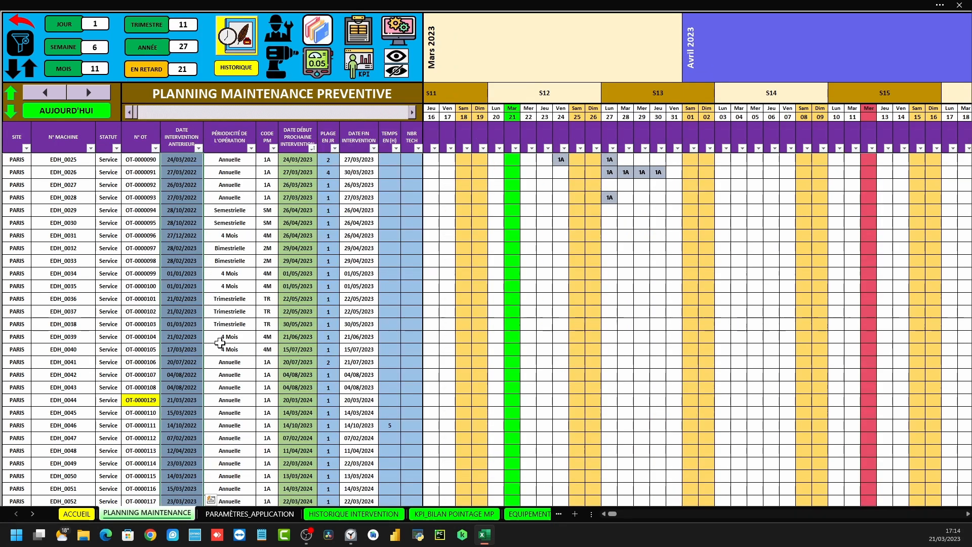
{"action": "left_click_drag", "start_coordinate": [144, 400], "coordinate": [286, 403]}
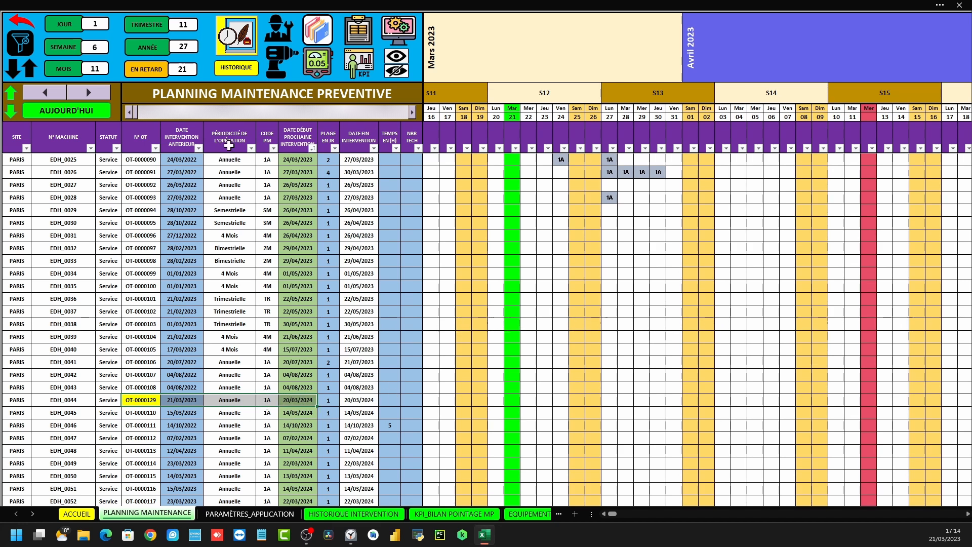
Select the Périodicité column and open the periodicity choices for EDH_0026
{"action": "left_click", "coordinate": [232, 125]}
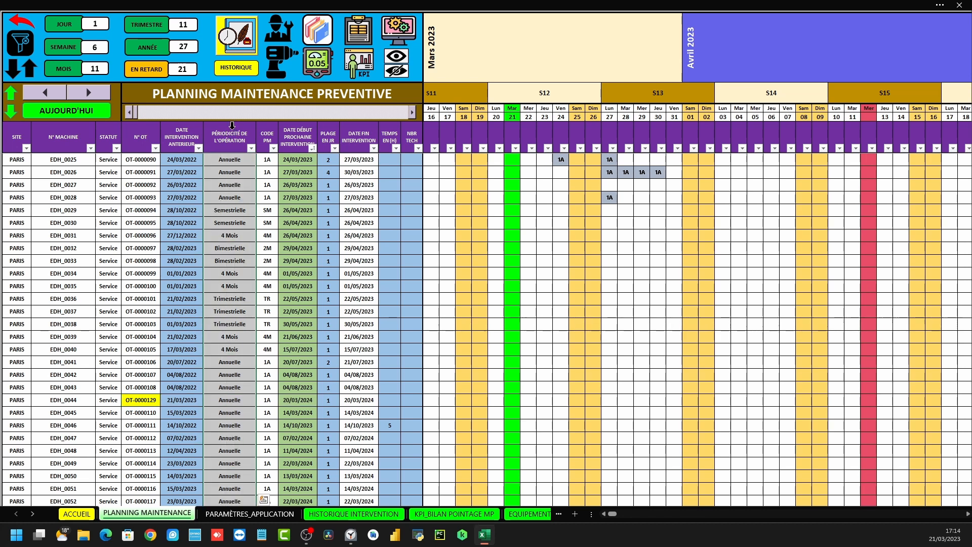
{"action": "left_click", "coordinate": [236, 173]}
{"action": "left_click", "coordinate": [260, 174]}
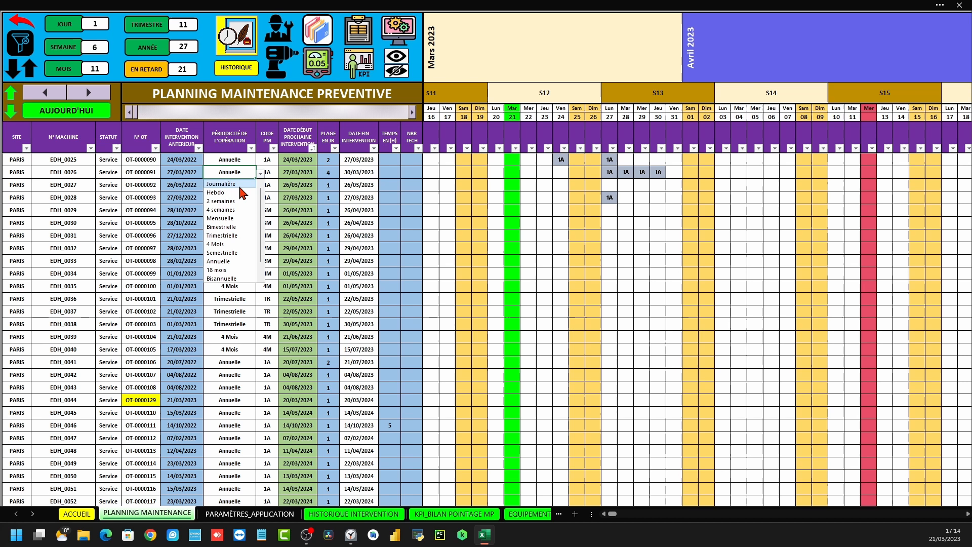
Dismiss the EDH_0026 periodicity list unchanged, then select the CODE PM and next start date columns
{"action": "mouse_move", "coordinate": [261, 235]}
{"action": "left_mouse_down"}
{"action": "mouse_move", "coordinate": [260, 263]}
{"action": "mouse_move", "coordinate": [261, 229]}
{"action": "left_mouse_up"}
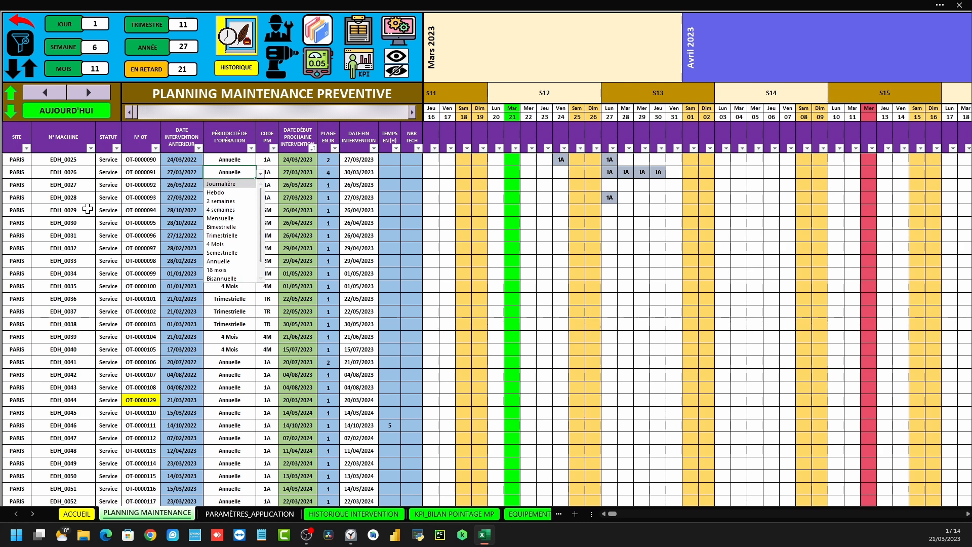
{"action": "left_click", "coordinate": [108, 223]}
{"action": "left_click", "coordinate": [269, 122]}
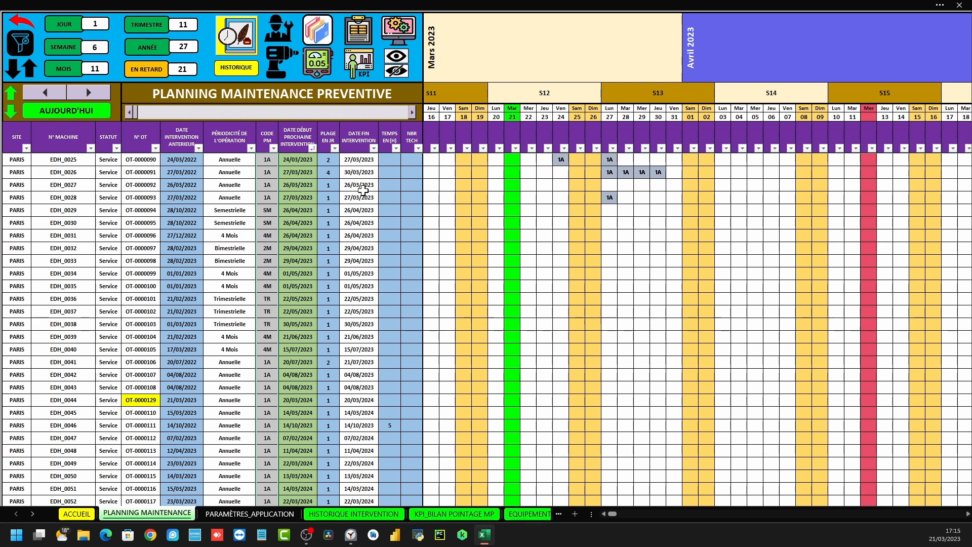
{"action": "left_click", "coordinate": [298, 127]}
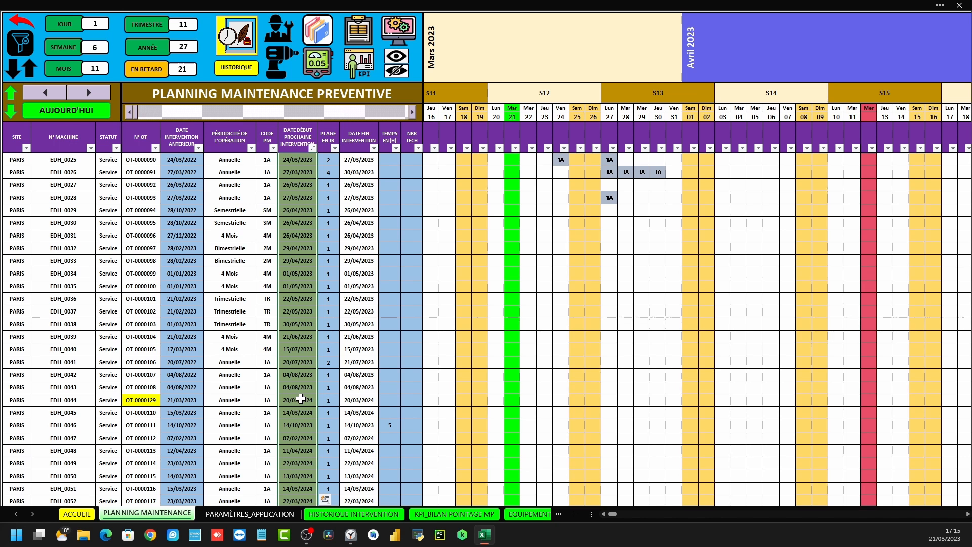
{"action": "scroll", "coordinate": [339, 208], "scroll_direction": "up", "scroll_amount": 5}
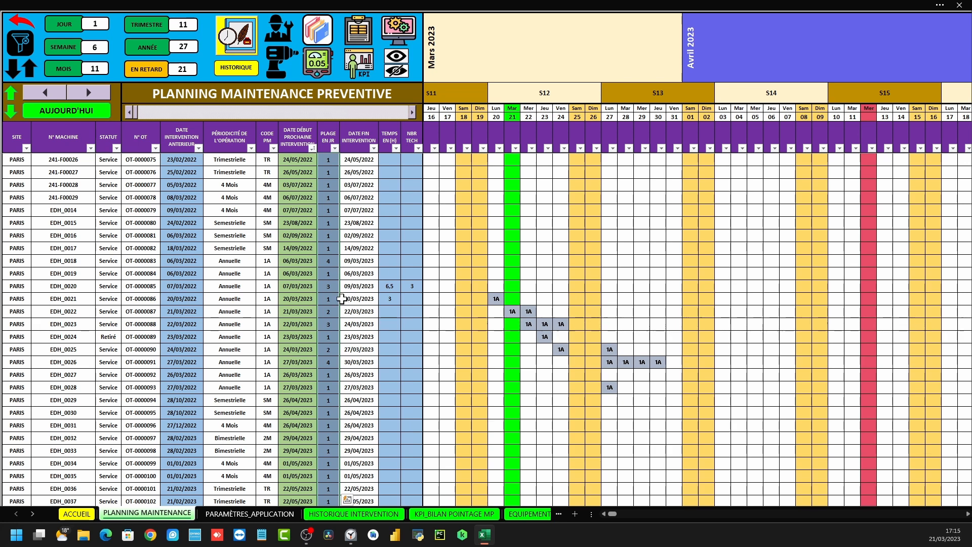
{"action": "left_click", "coordinate": [327, 123]}
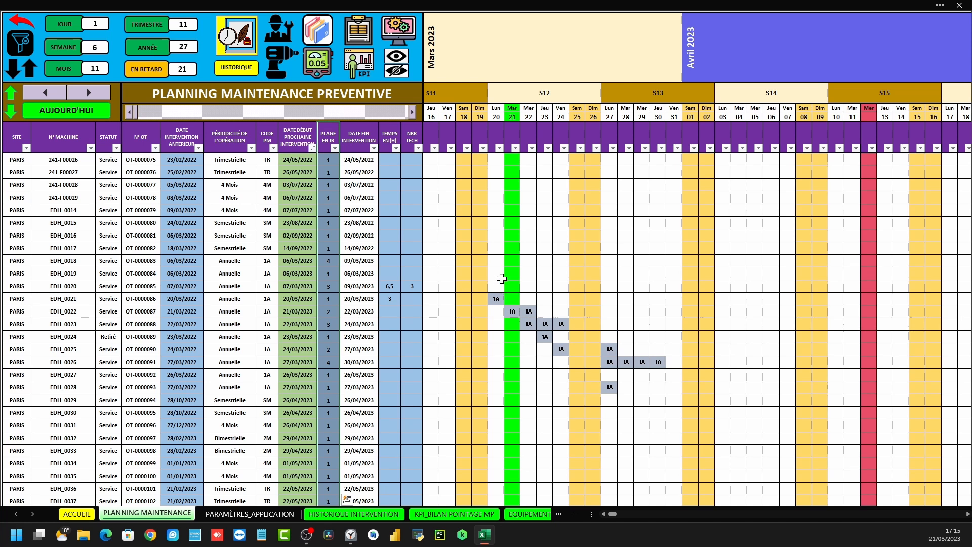
{"action": "left_click_drag", "start_coordinate": [481, 280], "coordinate": [594, 326]}
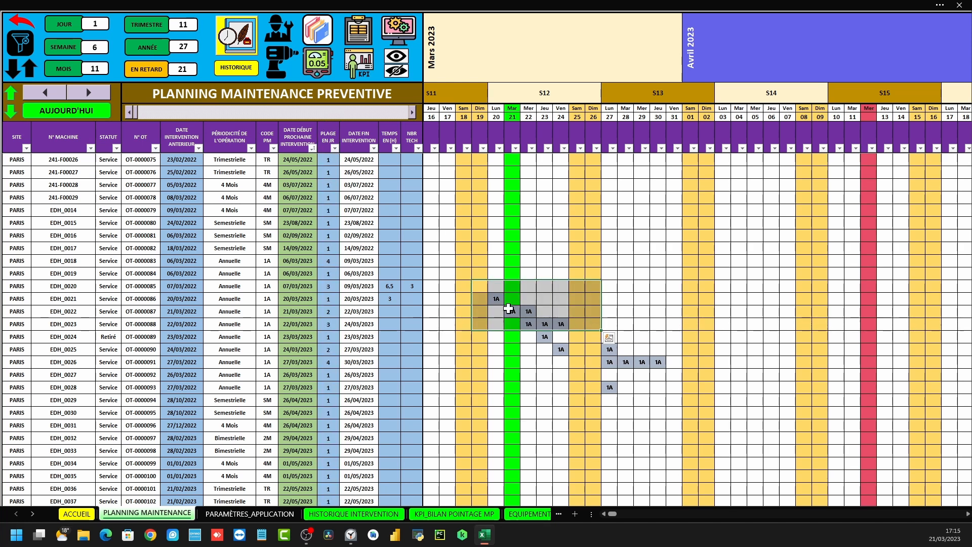
{"action": "left_click", "coordinate": [327, 299]}
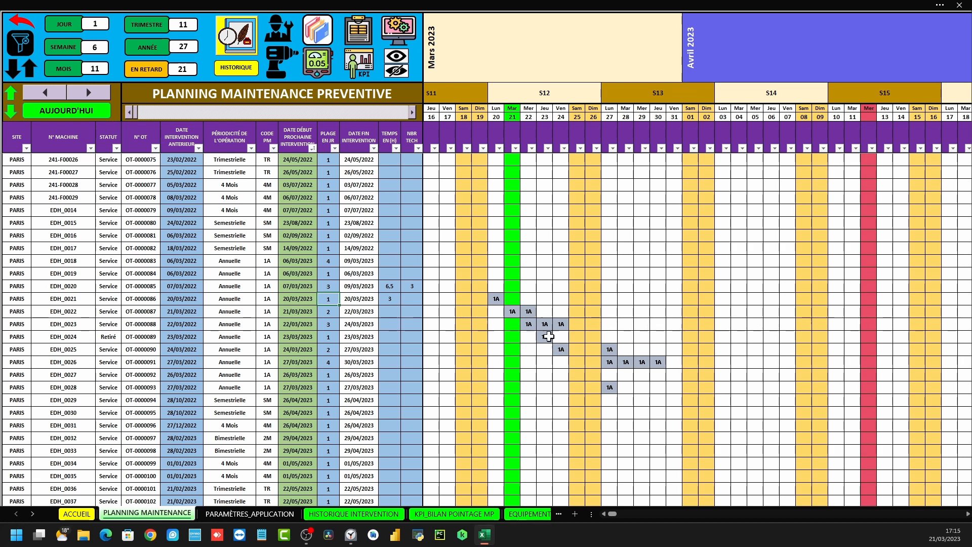
{"action": "left_click_drag", "start_coordinate": [286, 324], "coordinate": [571, 324]}
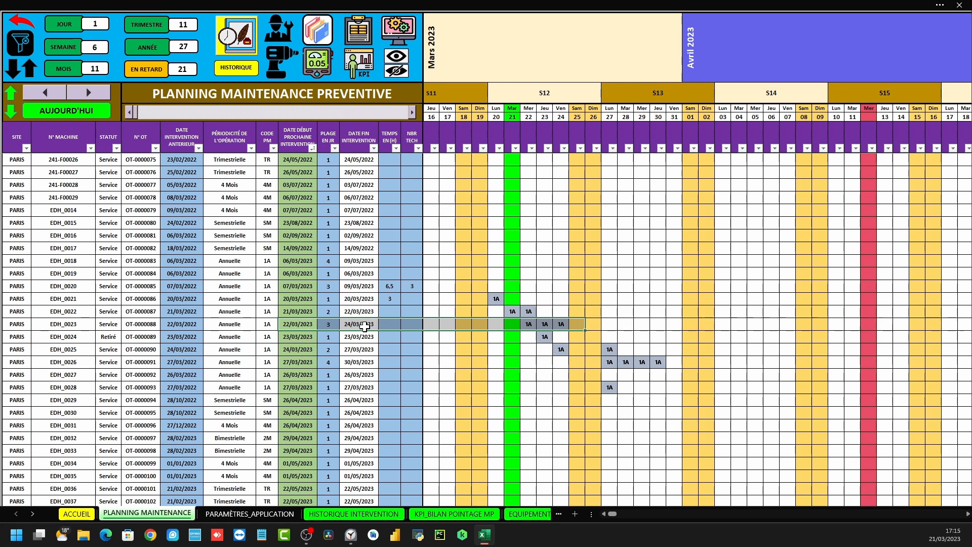
{"action": "left_click_drag", "start_coordinate": [528, 324], "coordinate": [561, 324]}
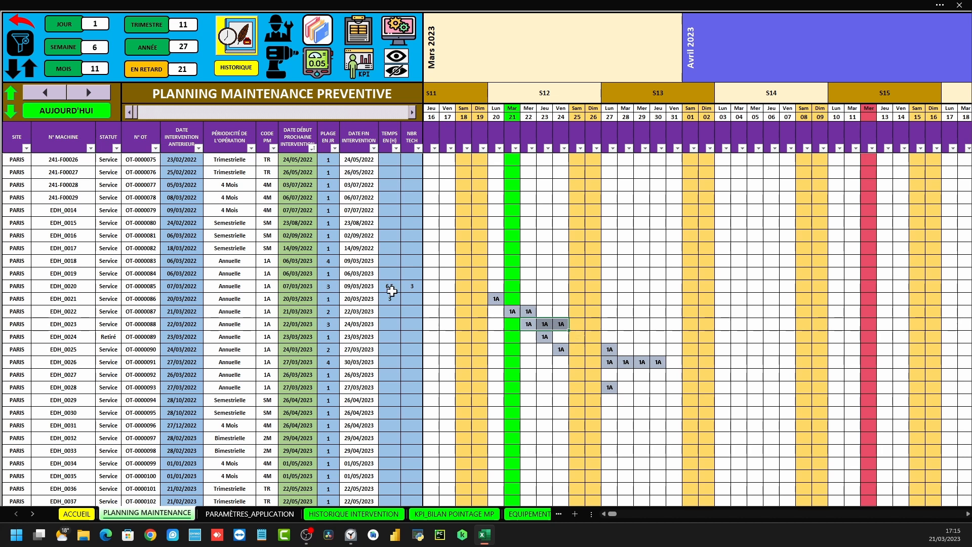
Enter 10 in TEMPS EN (H) and 2 in NBR TECH for row EDH_0023
{"action": "left_click", "coordinate": [392, 323]}
{"action": "type", "text": "1"}
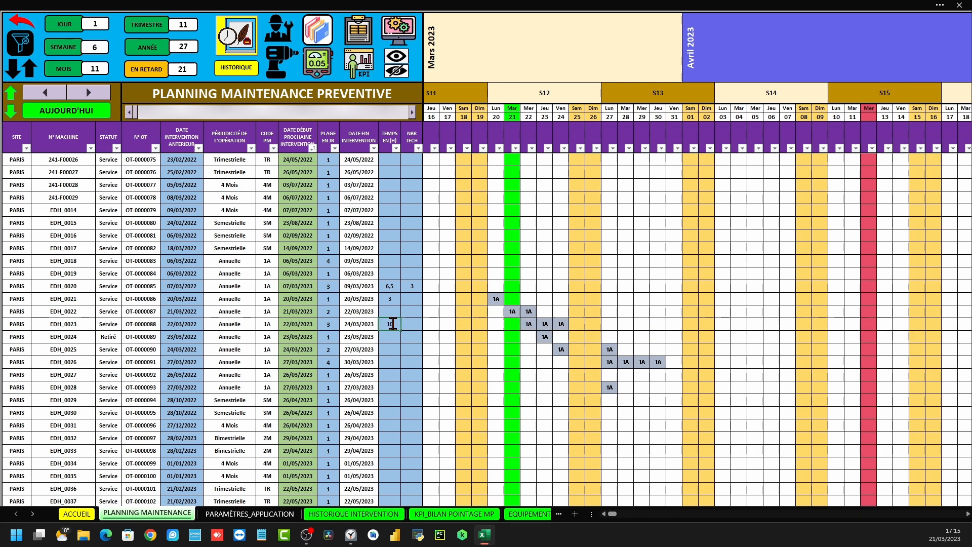
{"action": "key", "text": "Return"}
{"action": "left_click", "coordinate": [415, 324]}
{"action": "key", "text": "Return"}
{"action": "left_click", "coordinate": [389, 123]}
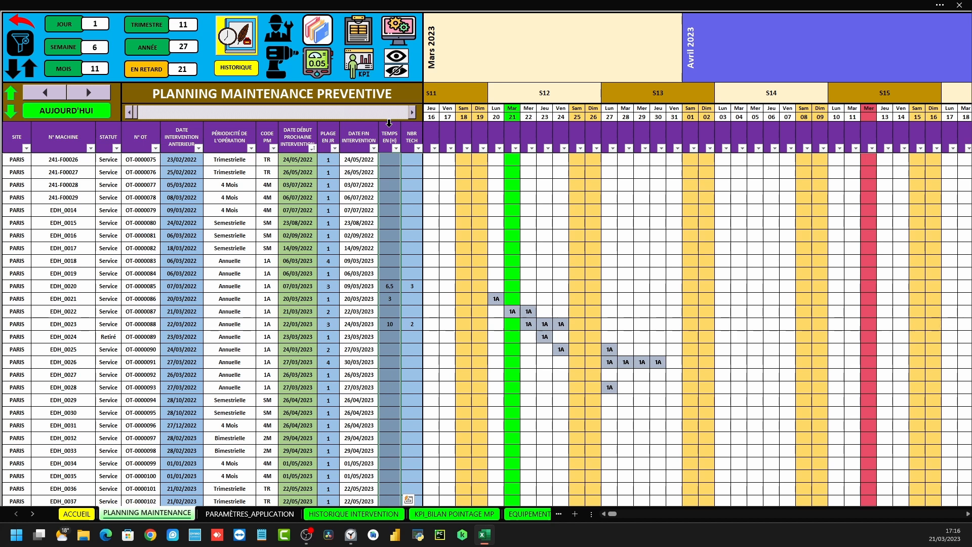
{"action": "left_click", "coordinate": [411, 124]}
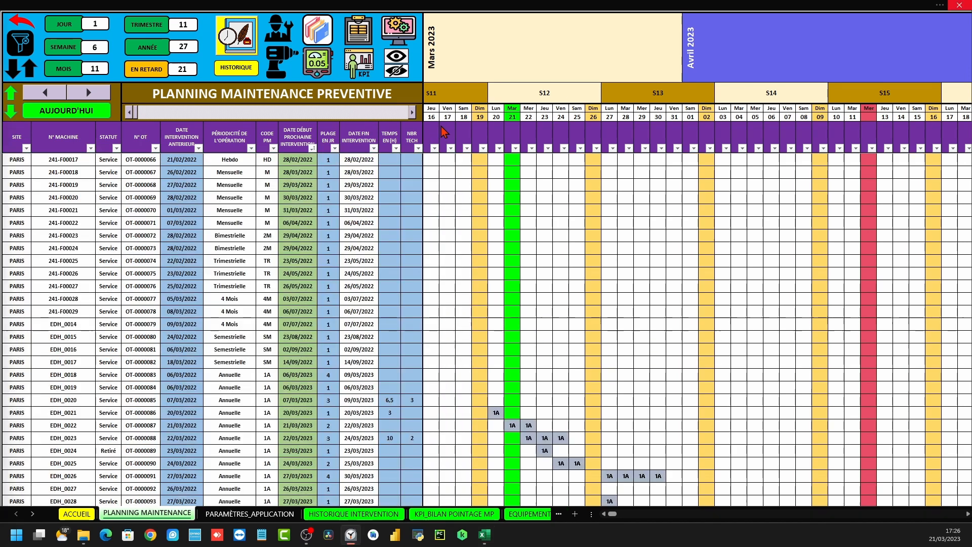
Browse the planning calendar five months forward, four back, then jump to today with AUJOURD'HUI
{"action": "left_click_drag", "start_coordinate": [441, 127], "coordinate": [958, 125]}
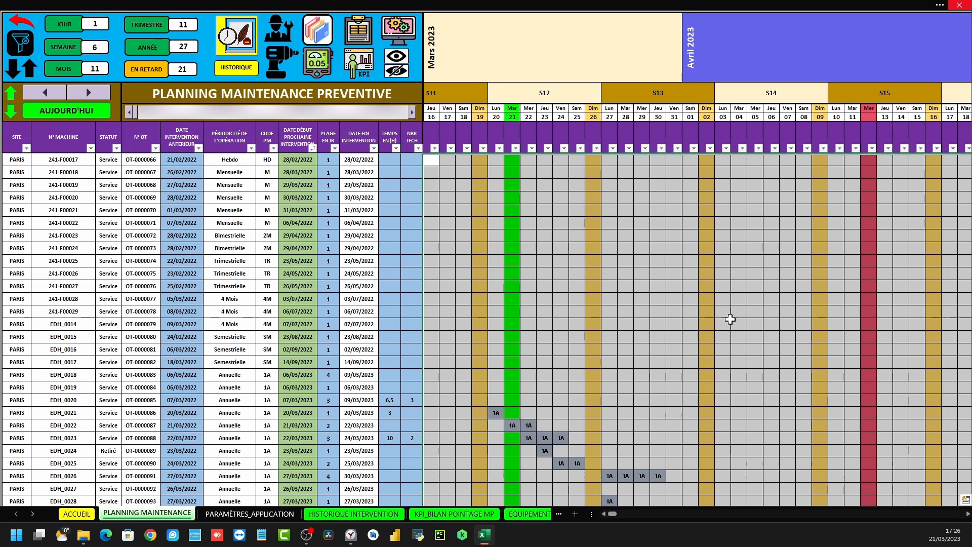
{"action": "scroll", "coordinate": [555, 363], "scroll_direction": "down", "scroll_amount": 10}
{"action": "scroll", "coordinate": [557, 361], "scroll_direction": "up", "scroll_amount": 10}
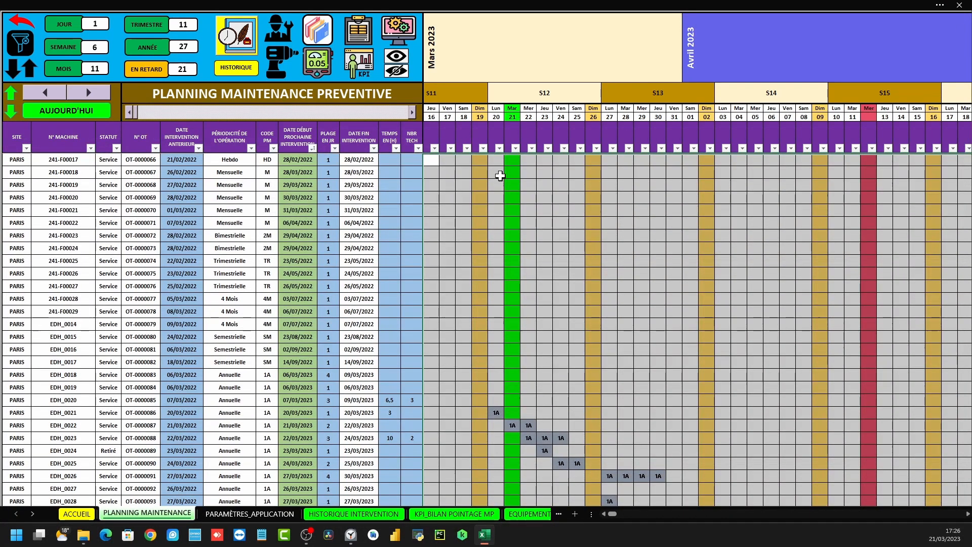
{"action": "left_click", "coordinate": [90, 93]}
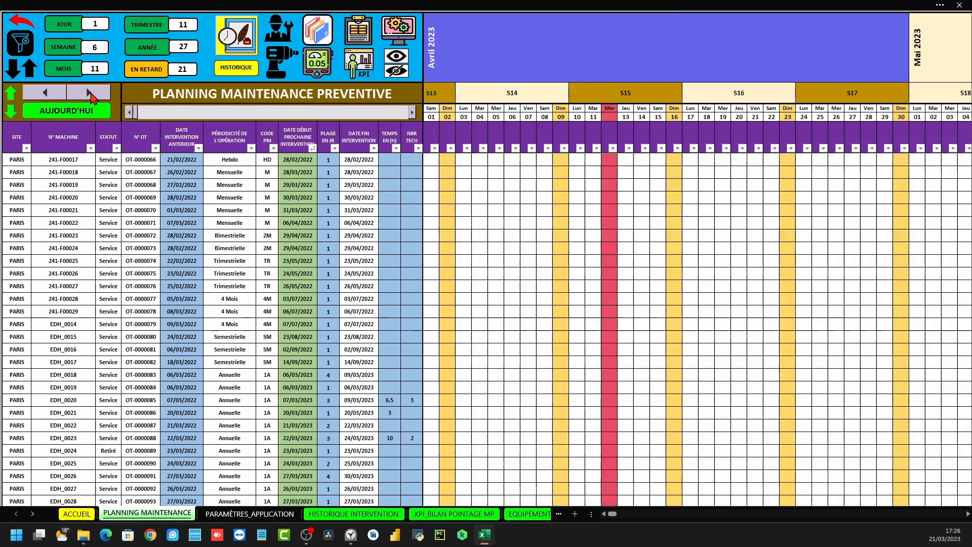
{"action": "left_click", "coordinate": [90, 93]}
{"action": "left_click", "coordinate": [90, 92]}
{"action": "left_click", "coordinate": [90, 93]}
{"action": "left_click", "coordinate": [90, 92]}
{"action": "left_click", "coordinate": [90, 93]}
{"action": "left_click", "coordinate": [44, 93]}
{"action": "left_click", "coordinate": [44, 93]}
{"action": "left_click", "coordinate": [44, 93]}
{"action": "left_click", "coordinate": [44, 92]}
{"action": "left_click", "coordinate": [44, 93]}
{"action": "left_click", "coordinate": [44, 93]}
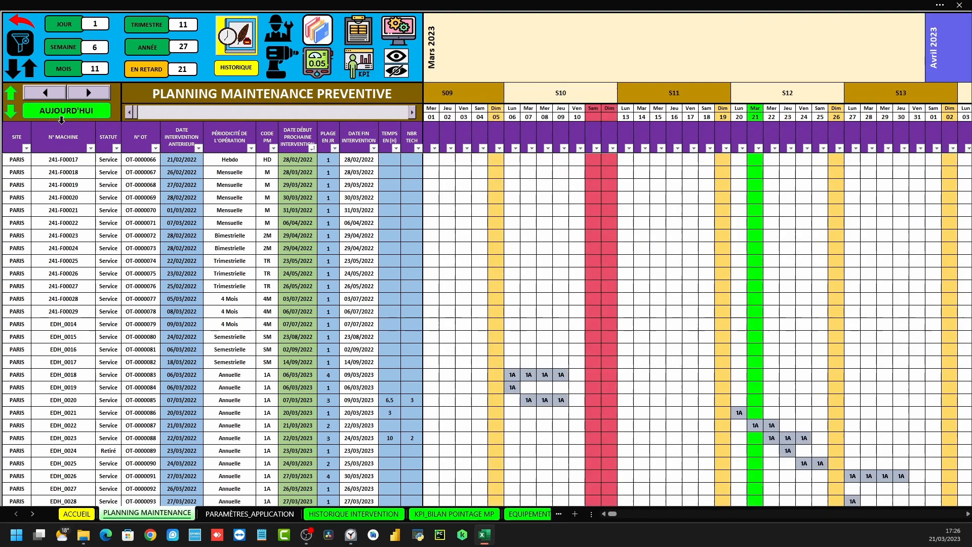
{"action": "left_click", "coordinate": [62, 116]}
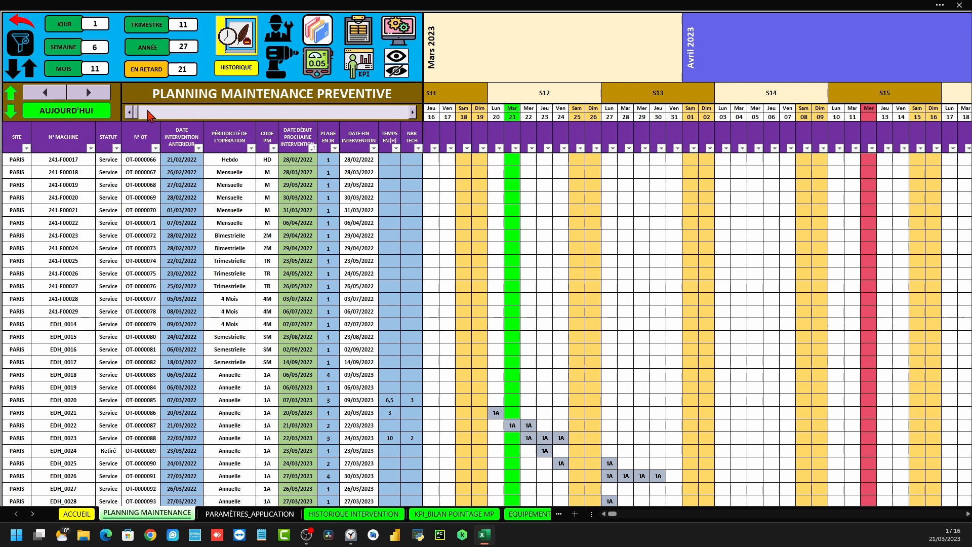
Return to today, select the Mars–Avril month headers, and step three months forward and back
{"action": "left_click_drag", "start_coordinate": [138, 112], "coordinate": [344, 118]}
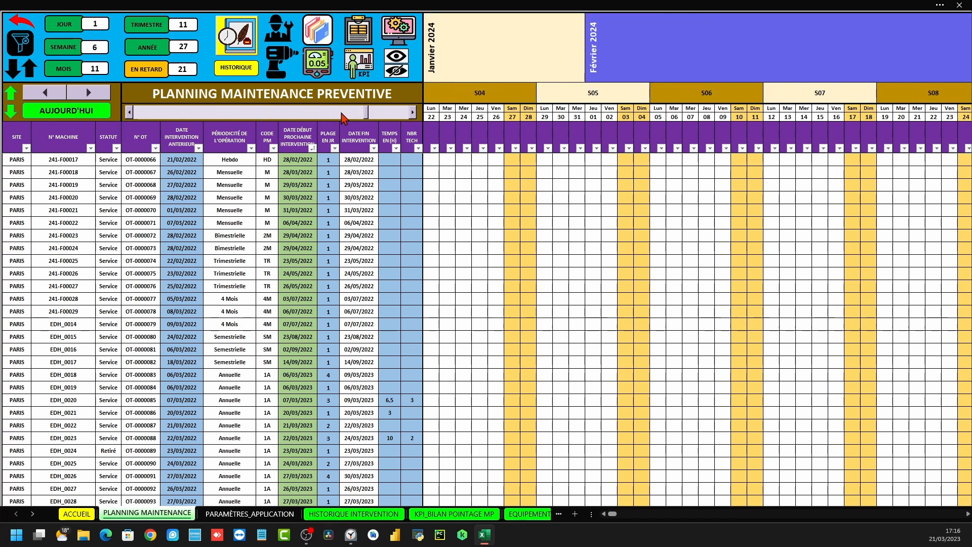
{"action": "left_click", "coordinate": [99, 111]}
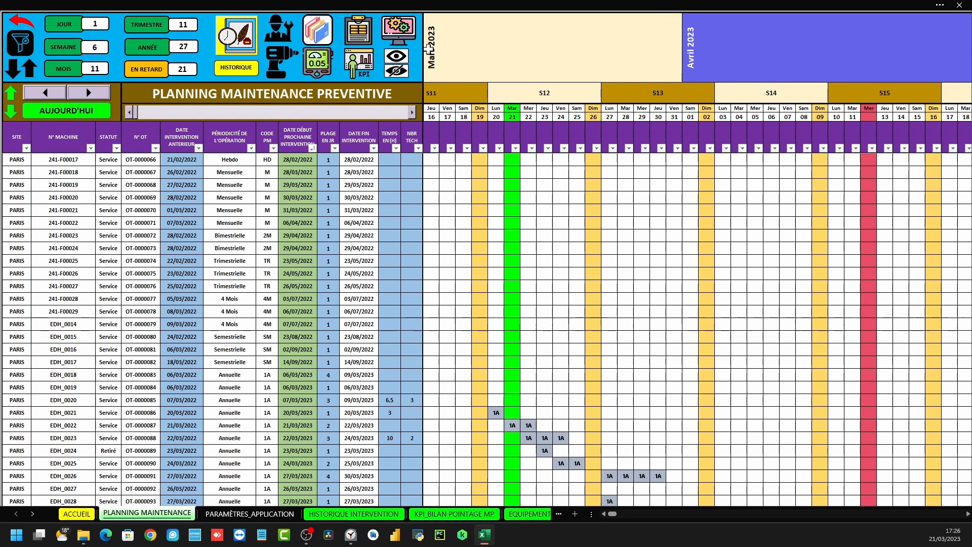
{"action": "left_click_drag", "start_coordinate": [431, 44], "coordinate": [840, 45]}
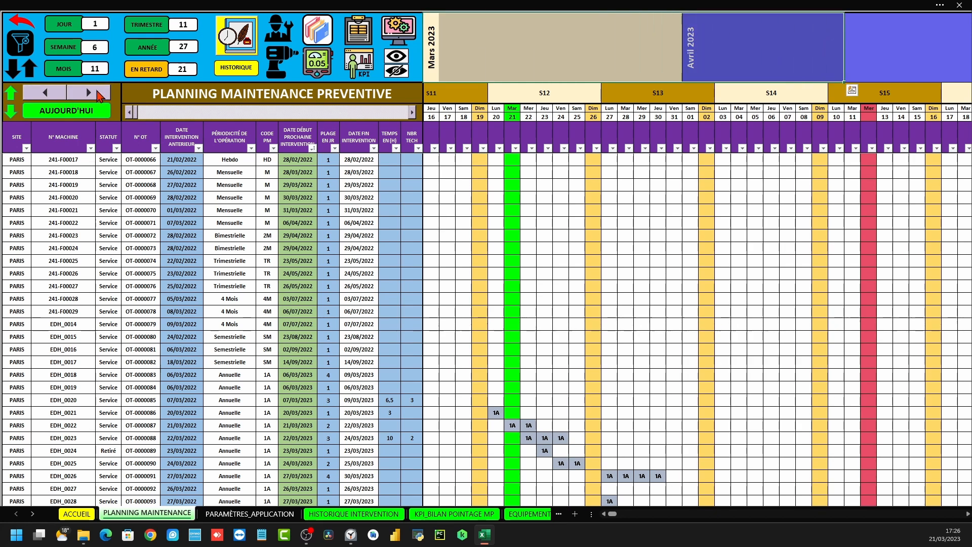
{"action": "left_click", "coordinate": [87, 91]}
{"action": "left_click", "coordinate": [91, 95]}
{"action": "left_click", "coordinate": [92, 95]}
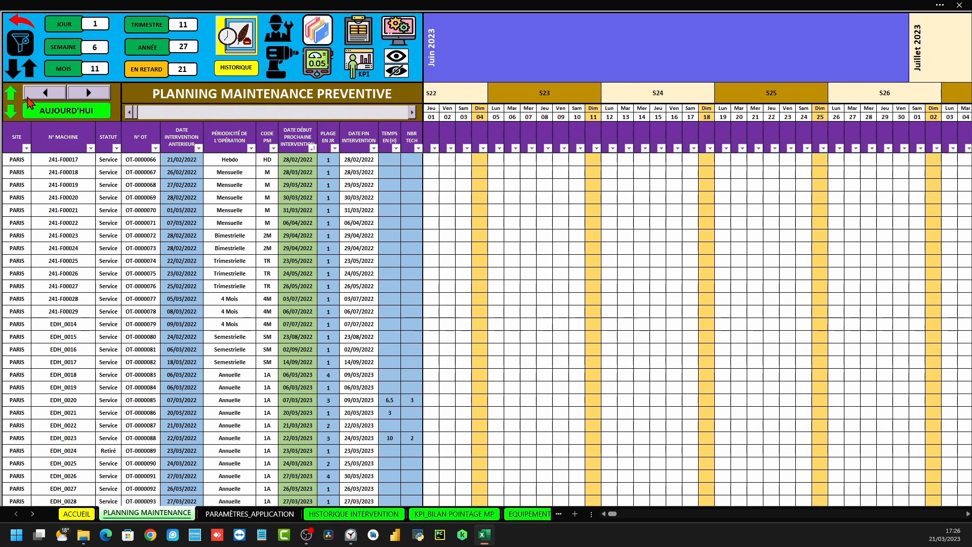
{"action": "left_click", "coordinate": [31, 94]}
{"action": "left_click", "coordinate": [31, 94]}
{"action": "left_click", "coordinate": [32, 93]}
{"action": "left_click", "coordinate": [31, 93]}
Select week headers S05–S08, day headers, S07 and the Dim 19 cells, then open PARAMÈTRES_APPLICATION
{"action": "left_click_drag", "start_coordinate": [447, 96], "coordinate": [914, 97]}
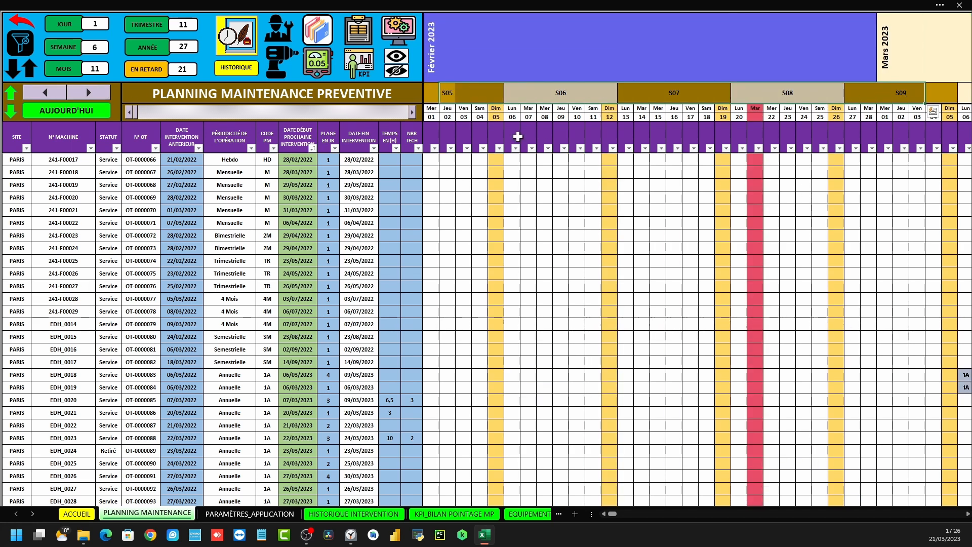
{"action": "left_click_drag", "start_coordinate": [429, 108], "coordinate": [512, 108]}
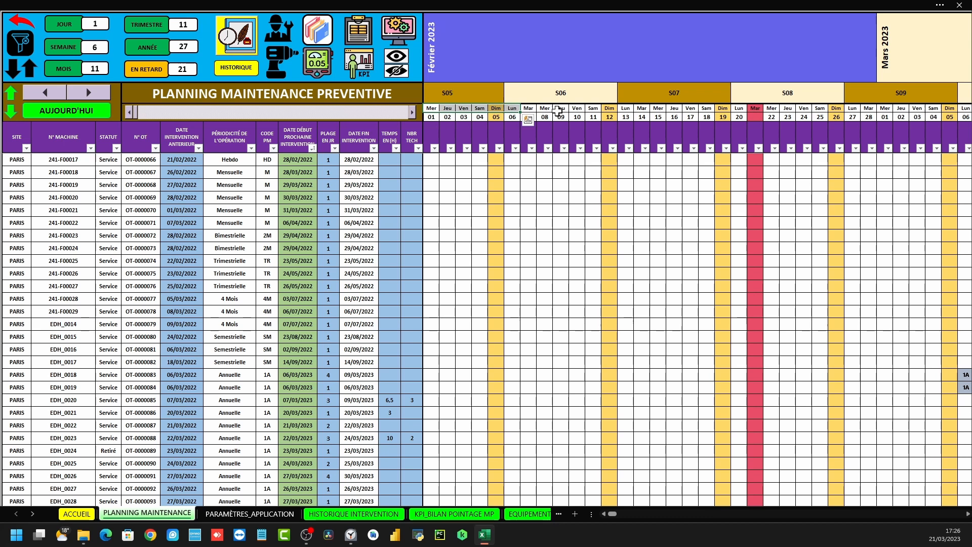
{"action": "left_click", "coordinate": [629, 93]}
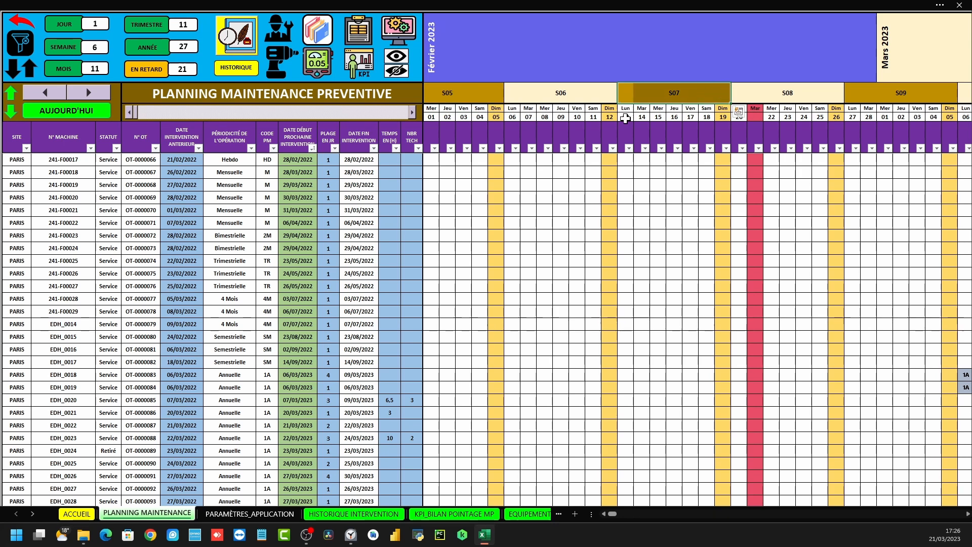
{"action": "left_click_drag", "start_coordinate": [723, 172], "coordinate": [725, 226]}
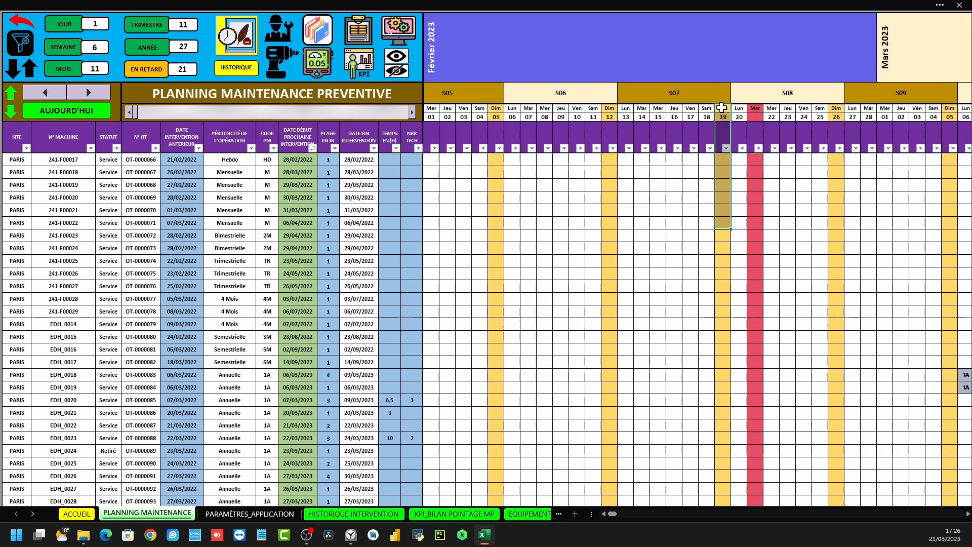
{"action": "left_click", "coordinate": [388, 29]}
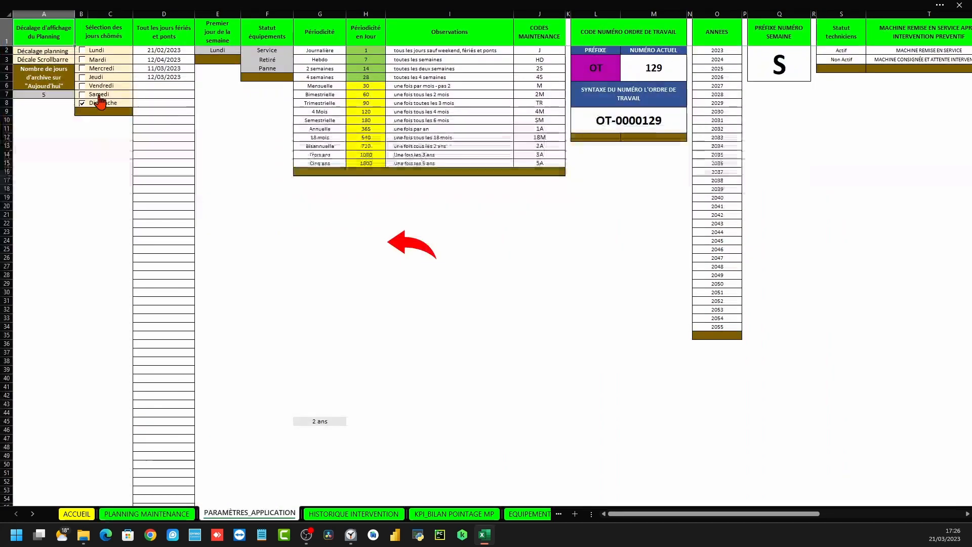
Tick Samedi as a non-working day and return to the maintenance planning sheet
{"action": "left_click", "coordinate": [83, 97]}
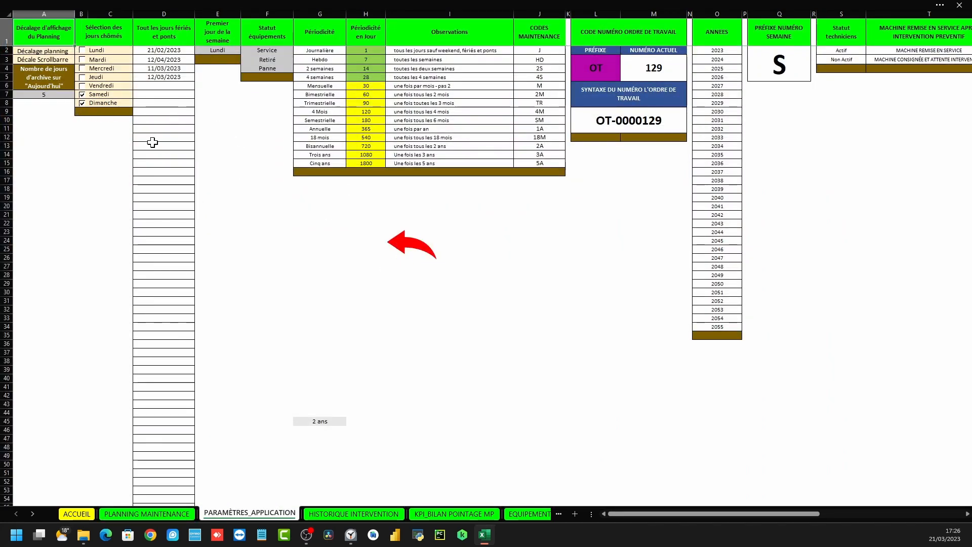
{"action": "left_click", "coordinate": [394, 249]}
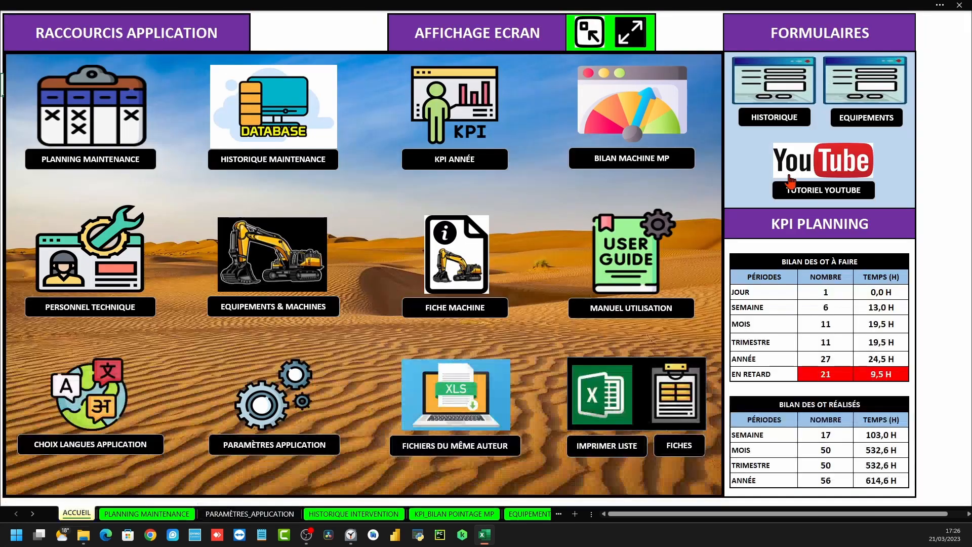
{"action": "left_click", "coordinate": [73, 111]}
Check the shaded Sam 18 and Dim 19 cells, the Mar 21 column and cells around today
{"action": "left_click", "coordinate": [711, 108]}
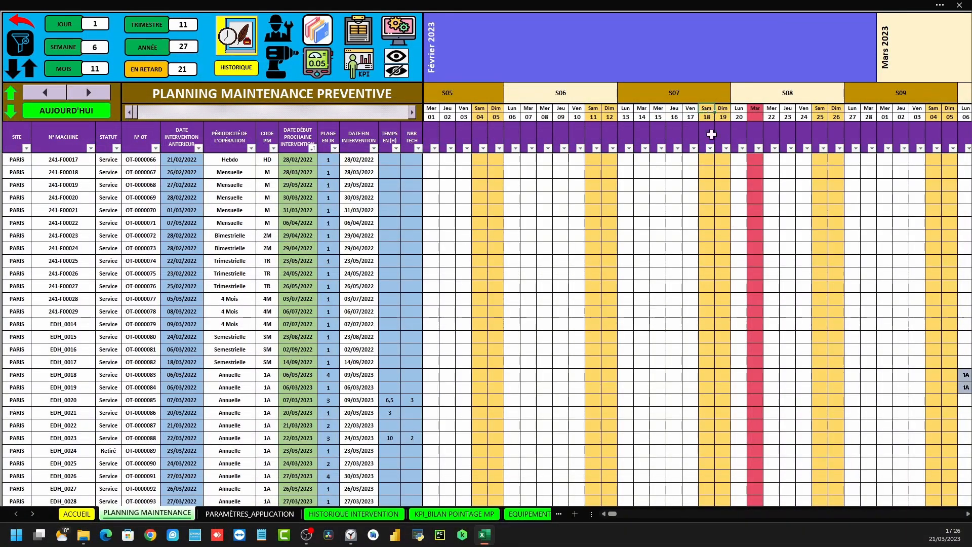
{"action": "left_click_drag", "start_coordinate": [711, 157], "coordinate": [722, 159]}
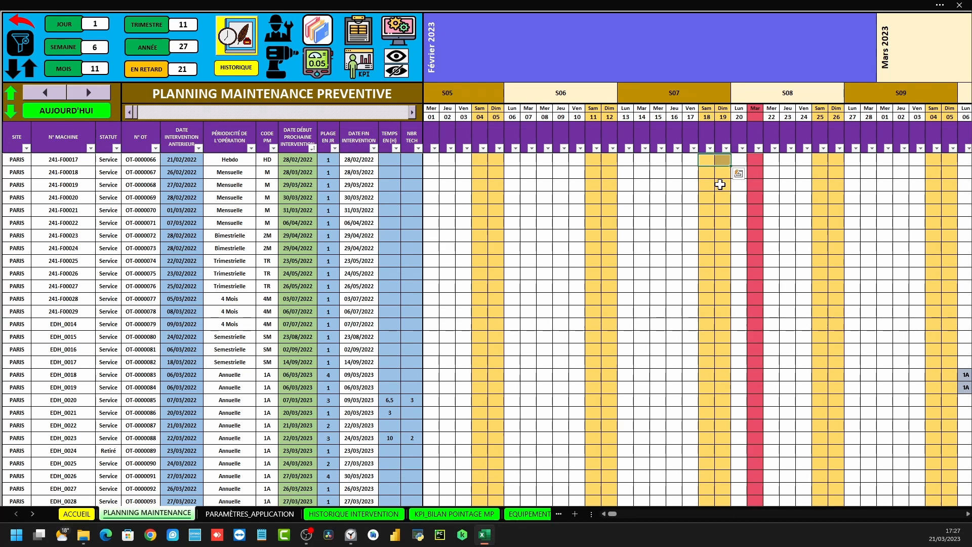
{"action": "left_click", "coordinate": [754, 109]}
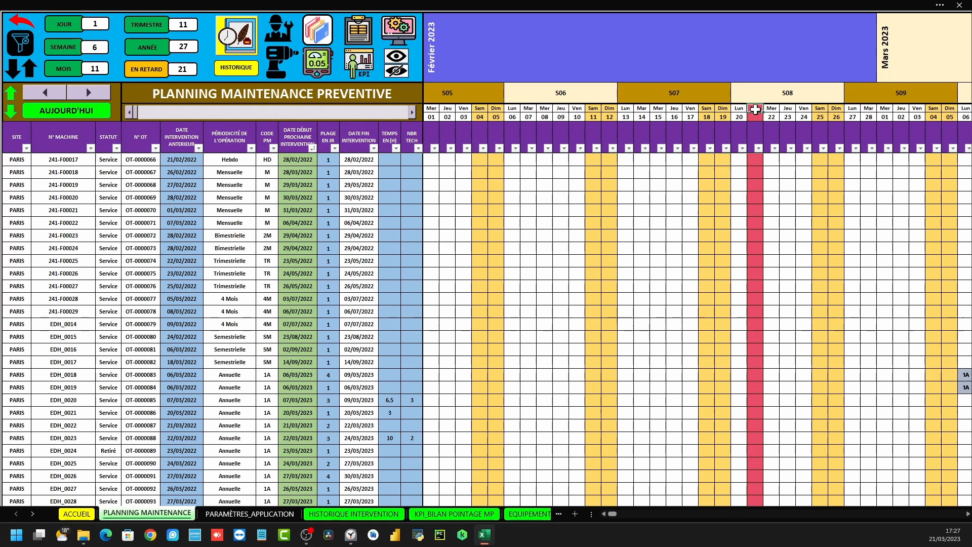
{"action": "left_click_drag", "start_coordinate": [757, 118], "coordinate": [757, 305]}
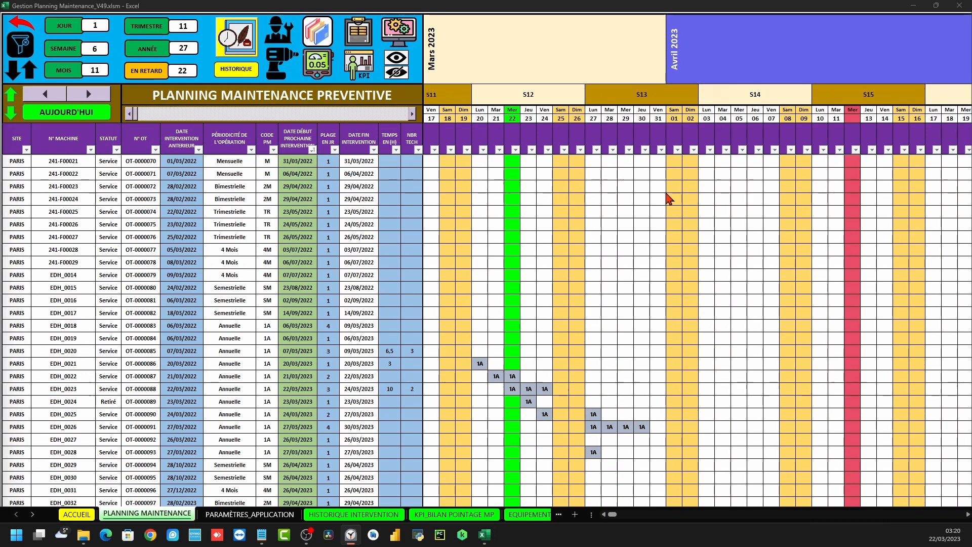
{"action": "left_click_drag", "start_coordinate": [432, 160], "coordinate": [967, 478]}
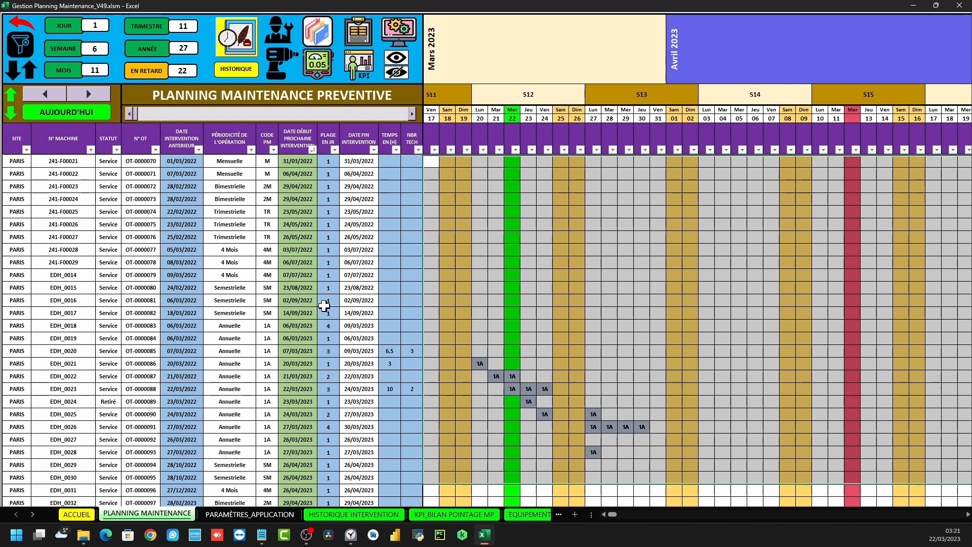
{"action": "left_click", "coordinate": [443, 414]}
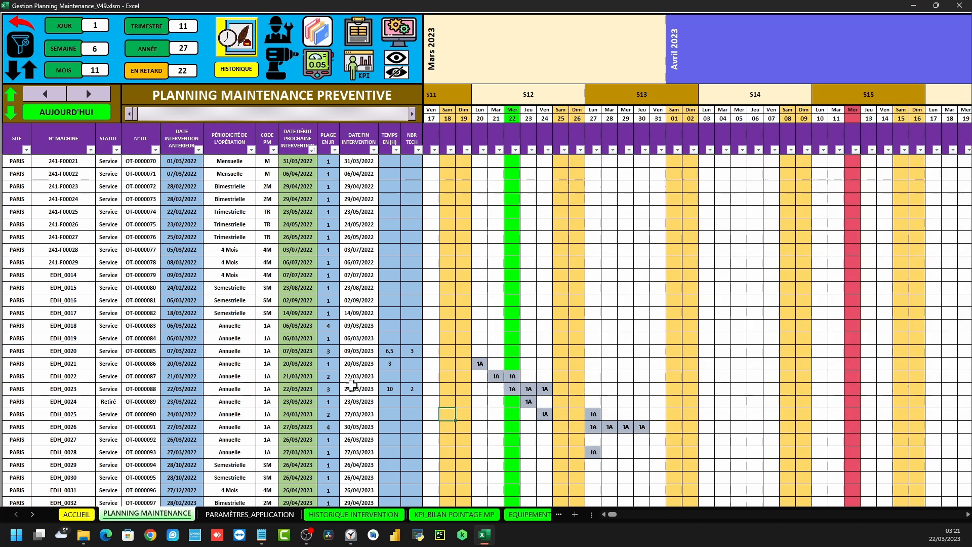
{"action": "left_click_drag", "start_coordinate": [296, 389], "coordinate": [543, 388]}
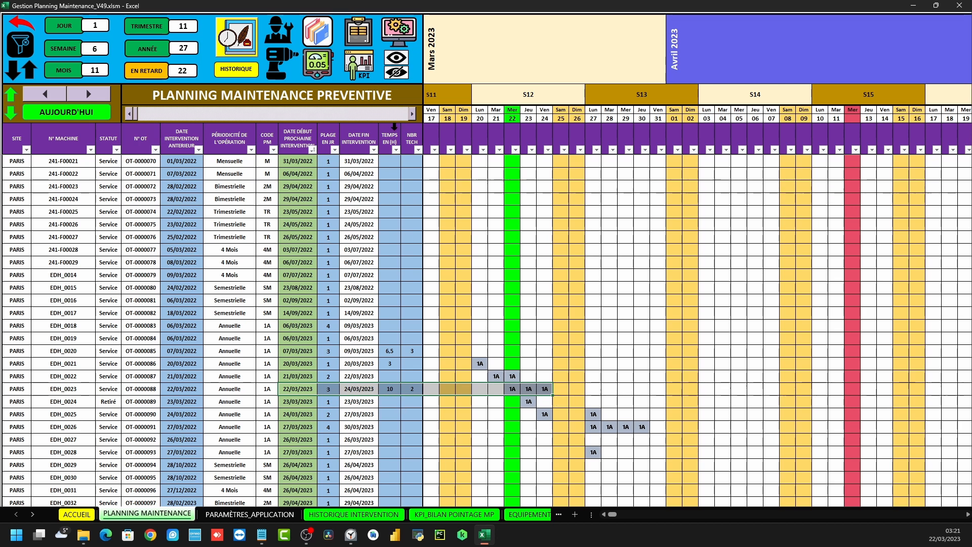
{"action": "left_click", "coordinate": [390, 126]}
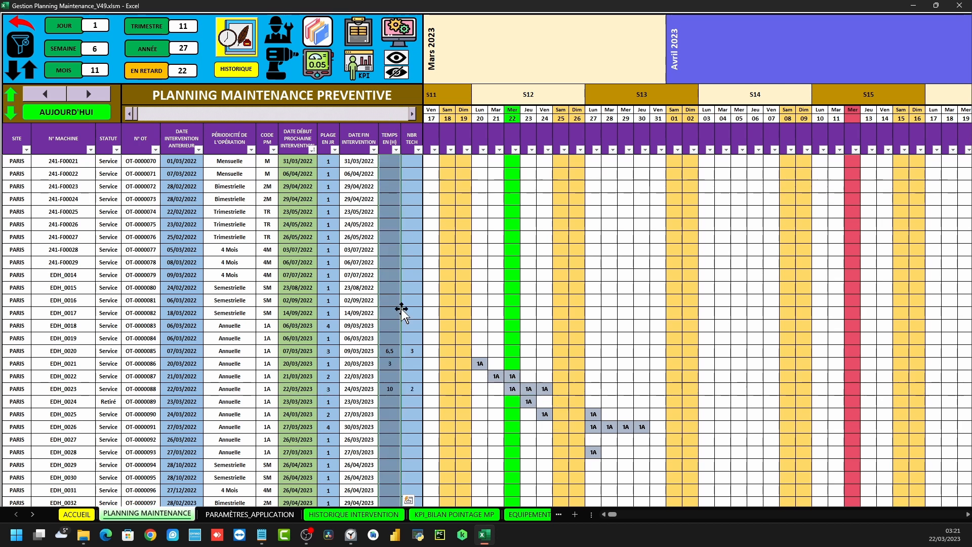
{"action": "left_click", "coordinate": [414, 126]}
{"action": "scroll", "coordinate": [587, 415], "scroll_direction": "down", "scroll_amount": 1}
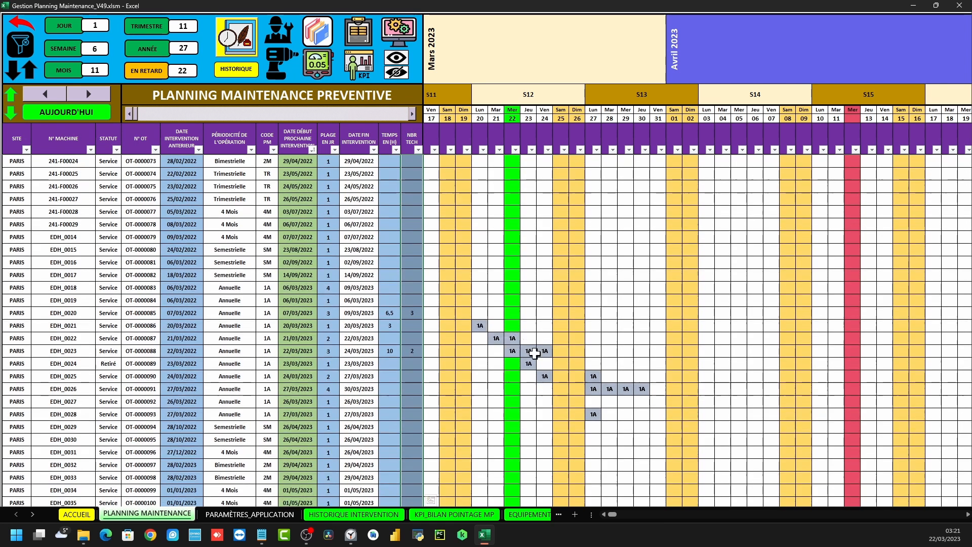
{"action": "left_click_drag", "start_coordinate": [592, 388], "coordinate": [643, 387]}
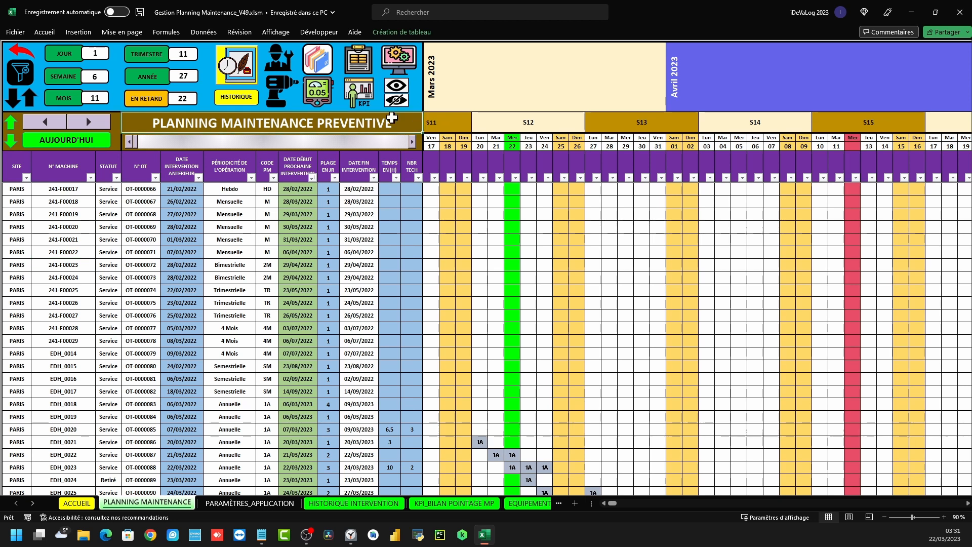
{"action": "left_click", "coordinate": [391, 118]}
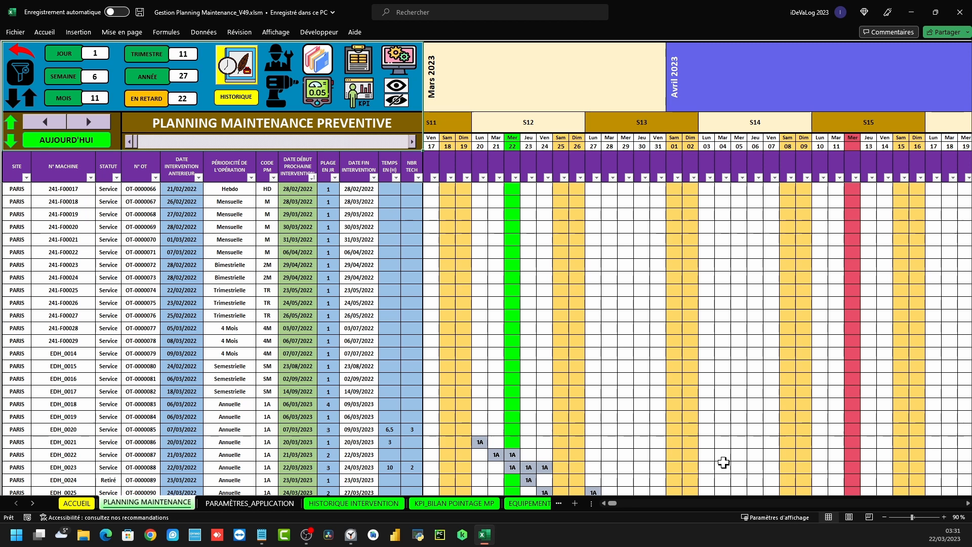
{"action": "left_click", "coordinate": [21, 50]}
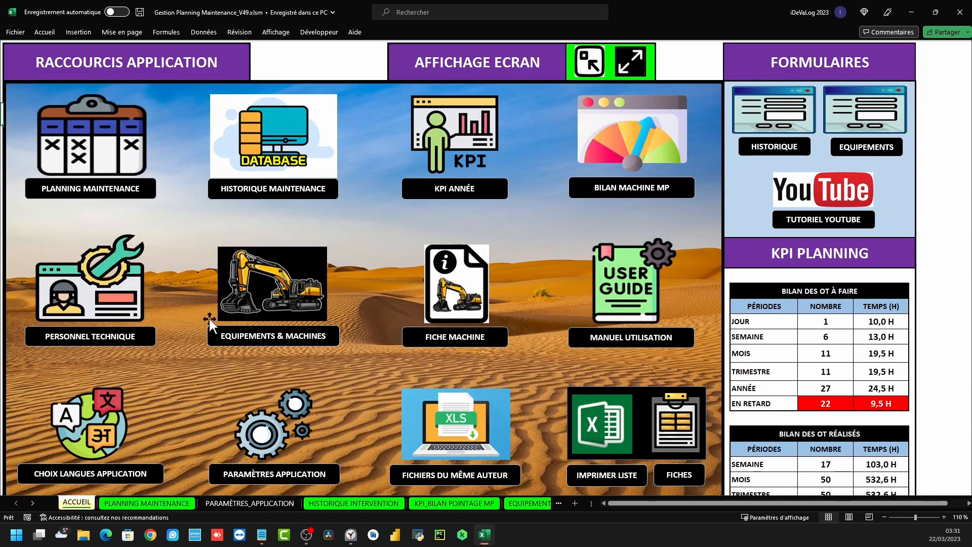
{"action": "left_click", "coordinate": [257, 151]}
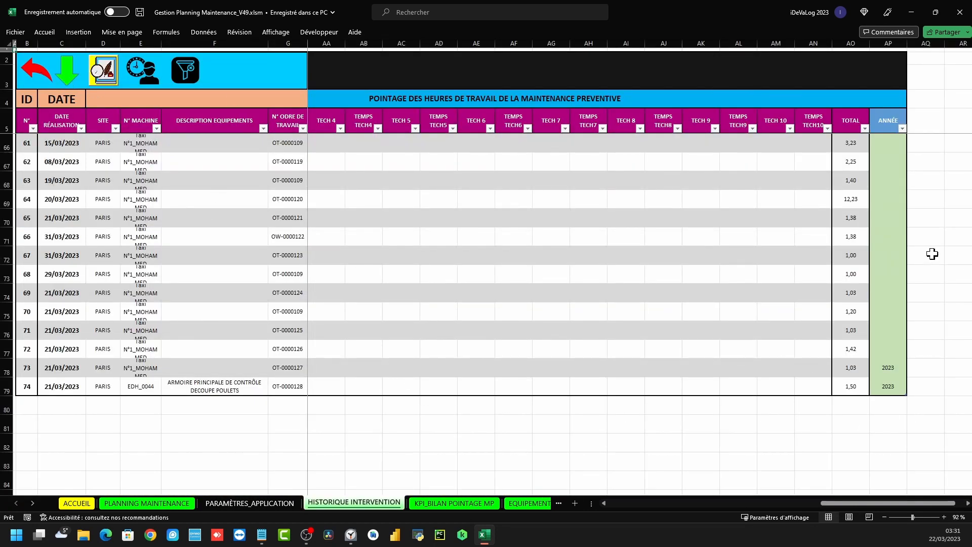
{"action": "left_click", "coordinate": [34, 77]}
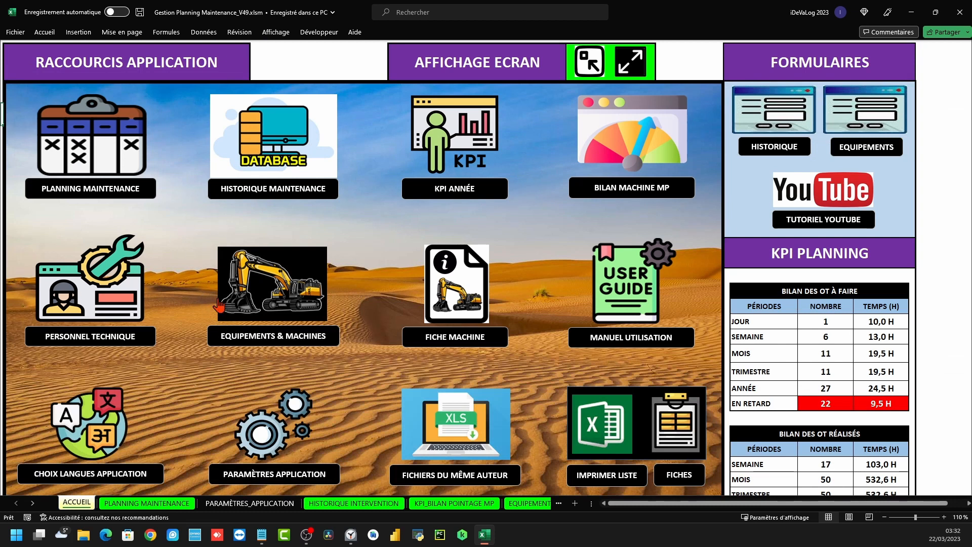
{"action": "left_click", "coordinate": [93, 147]}
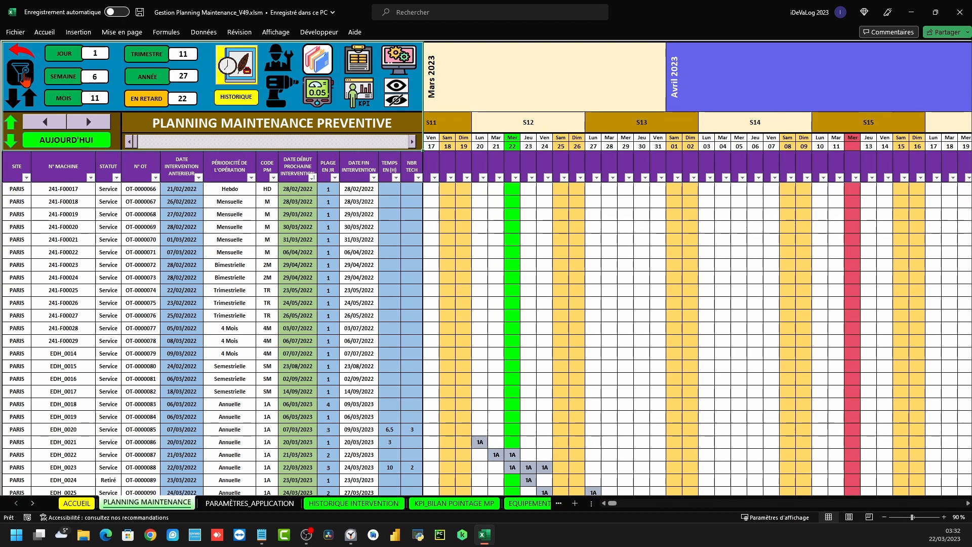
Try the JOUR filter, clear it, then select rows EDH_0023–EDH_0039 and the start date column
{"action": "left_click", "coordinate": [61, 55]}
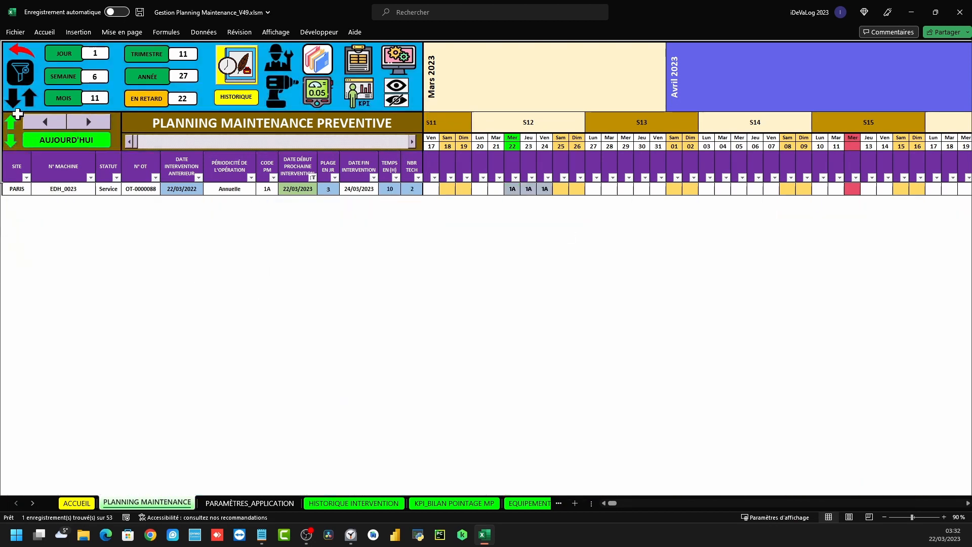
{"action": "left_click", "coordinate": [21, 75]}
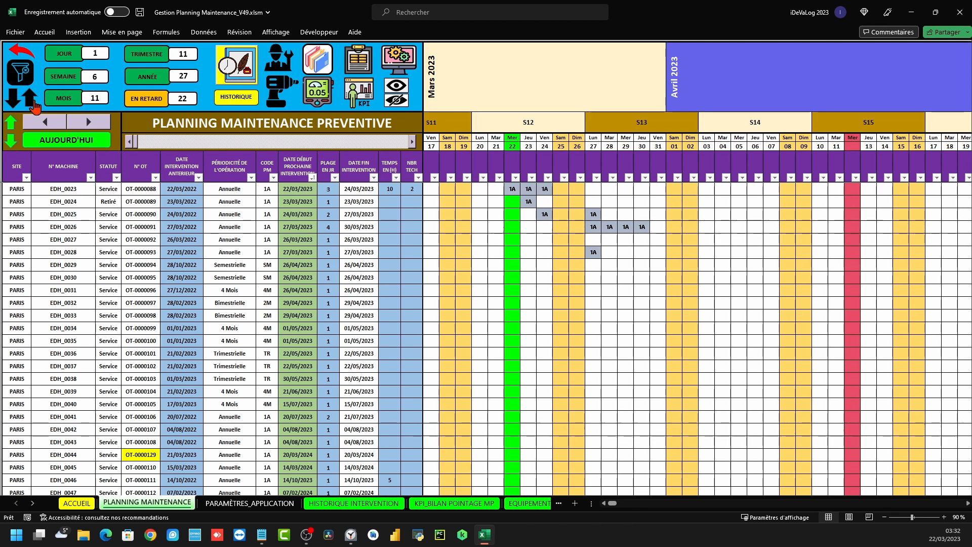
{"action": "left_click_drag", "start_coordinate": [17, 188], "coordinate": [406, 389]}
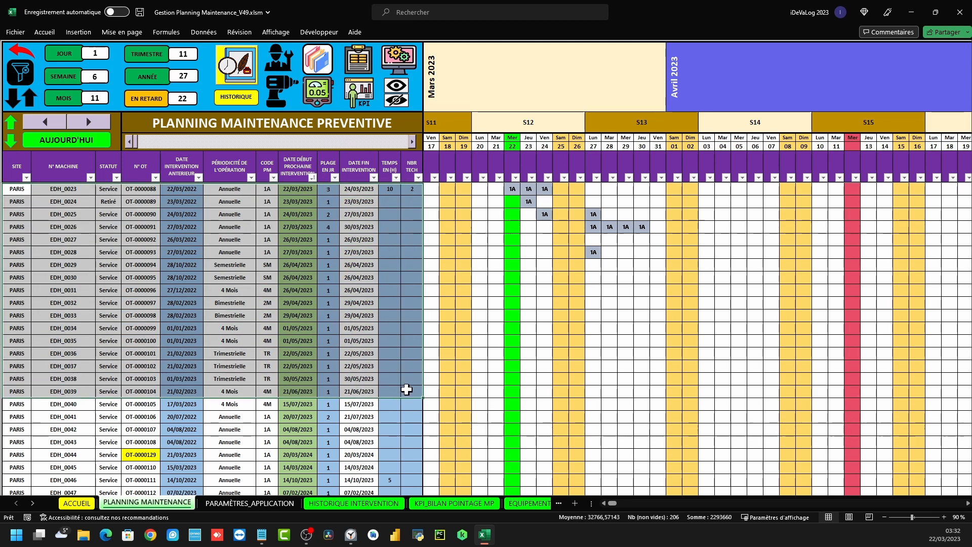
{"action": "left_click", "coordinate": [298, 150]}
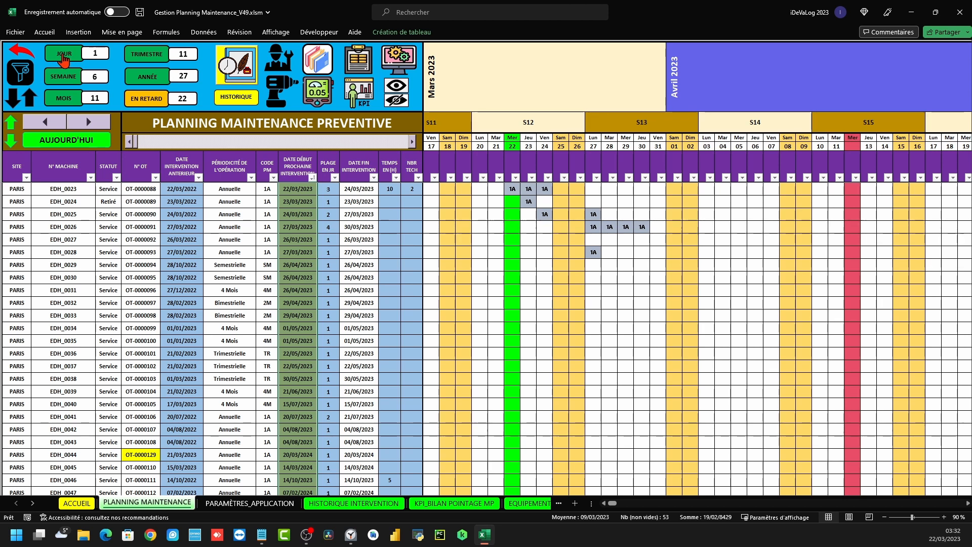
Apply the JOUR, SEMAINE and MOIS filters in turn, finishing on ANNÉE with 27 records
{"action": "left_click", "coordinate": [63, 56]}
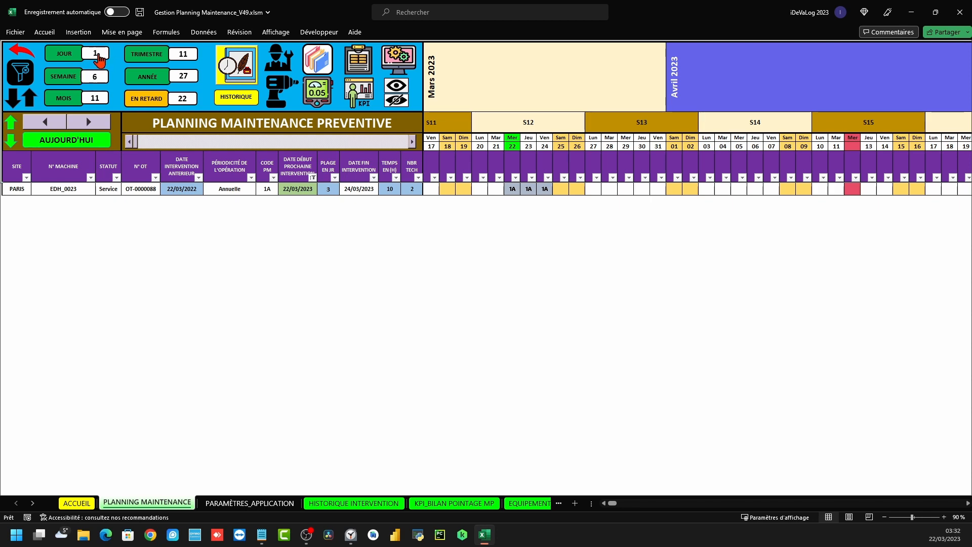
{"action": "left_click", "coordinate": [46, 81]}
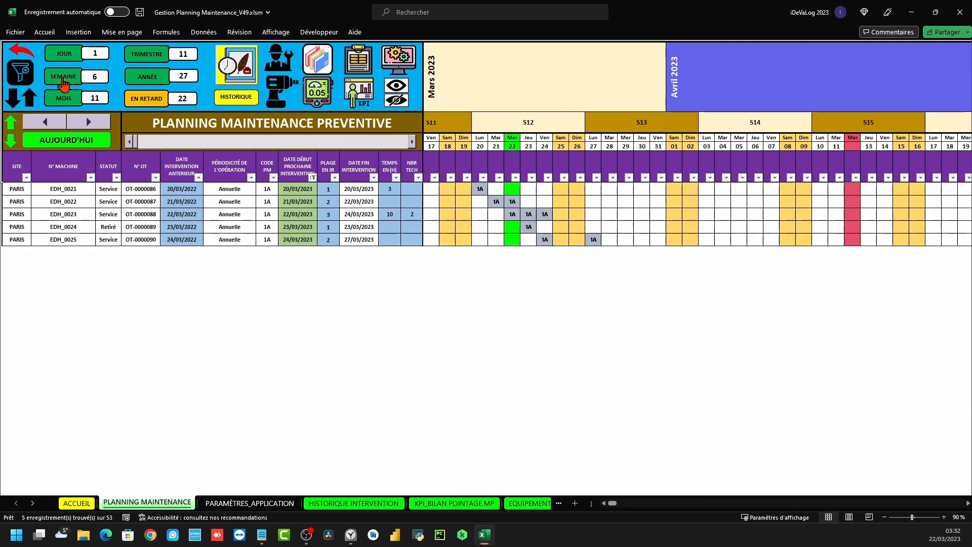
{"action": "left_click", "coordinate": [60, 93]}
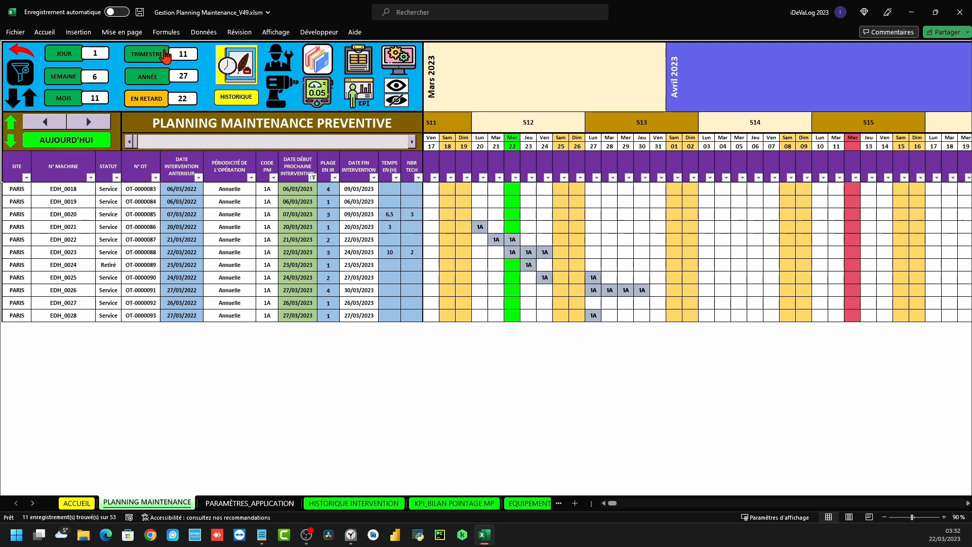
{"action": "left_click", "coordinate": [161, 78]}
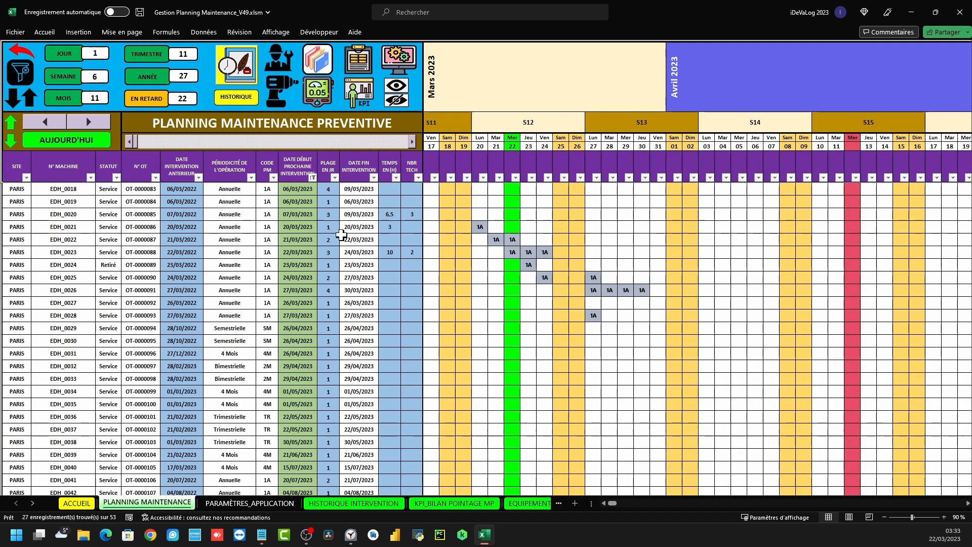
{"action": "scroll", "coordinate": [152, 349], "scroll_direction": "down", "scroll_amount": 1}
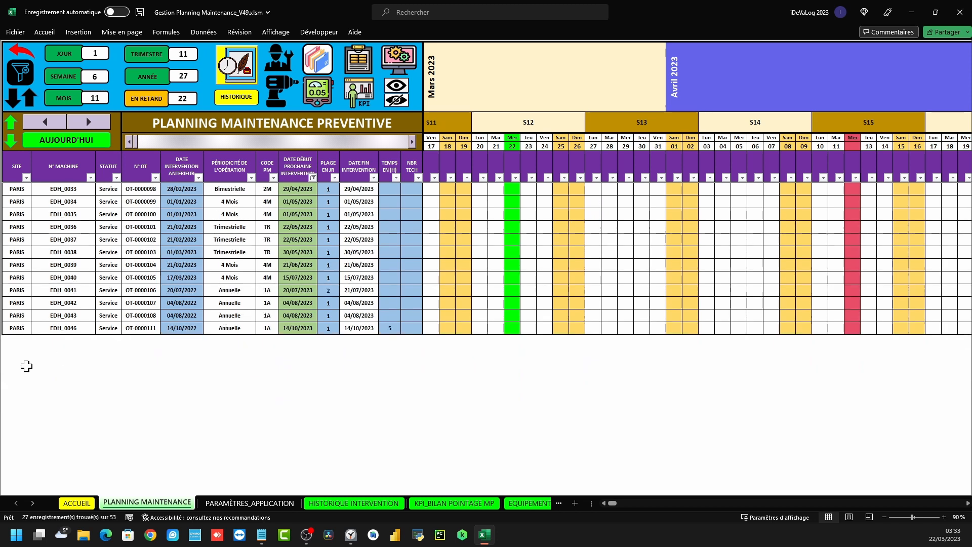
{"action": "left_click_drag", "start_coordinate": [20, 338], "coordinate": [413, 477]}
{"action": "scroll", "coordinate": [387, 482], "scroll_direction": "down", "scroll_amount": 3}
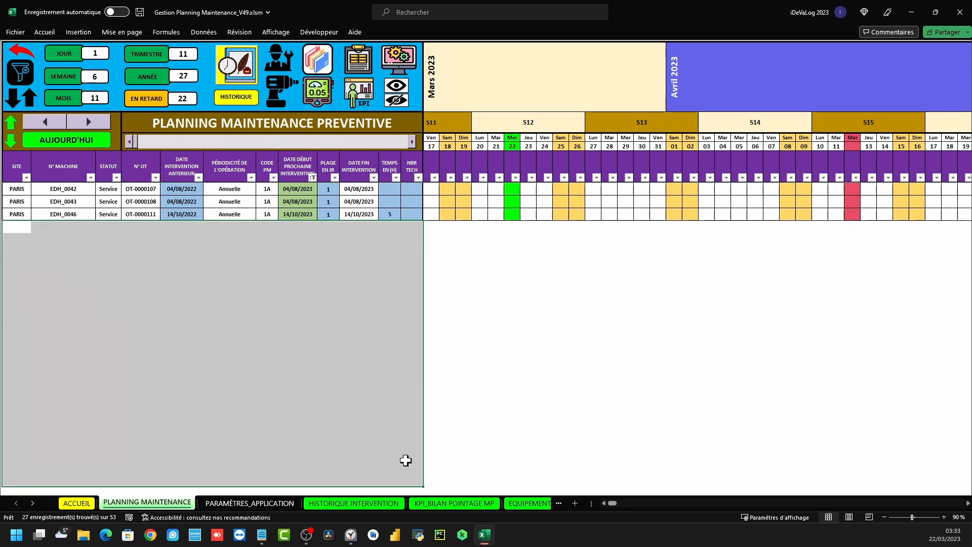
{"action": "scroll", "coordinate": [328, 370], "scroll_direction": "up", "scroll_amount": 6}
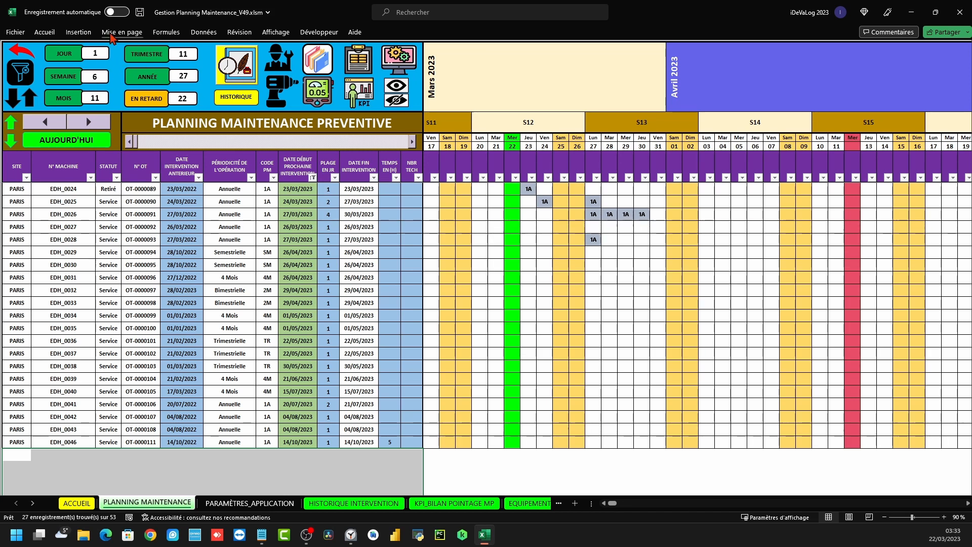
{"action": "left_click", "coordinate": [116, 229]}
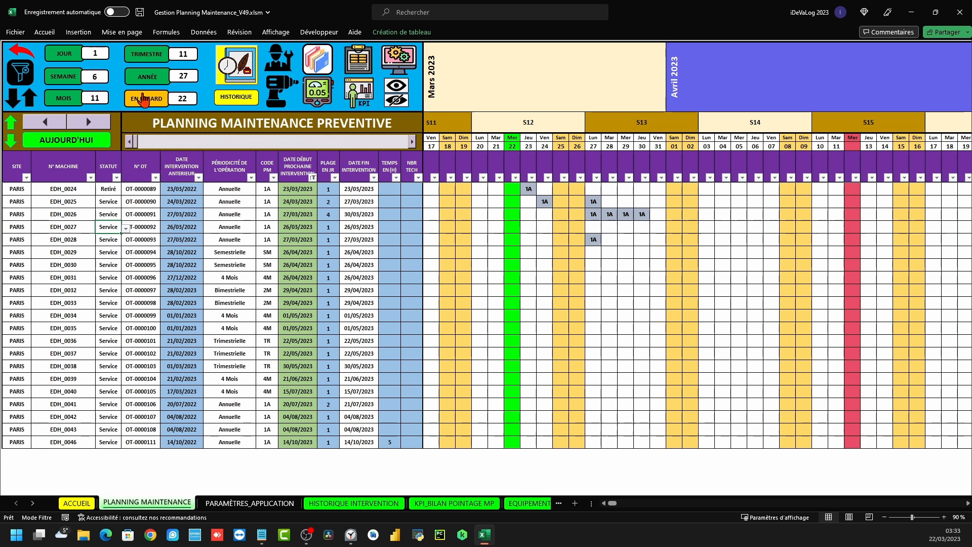
Try the EN RETARD filter, clear all planning filters, then open the HISTORIQUE maintenance history form
{"action": "left_click", "coordinate": [188, 104]}
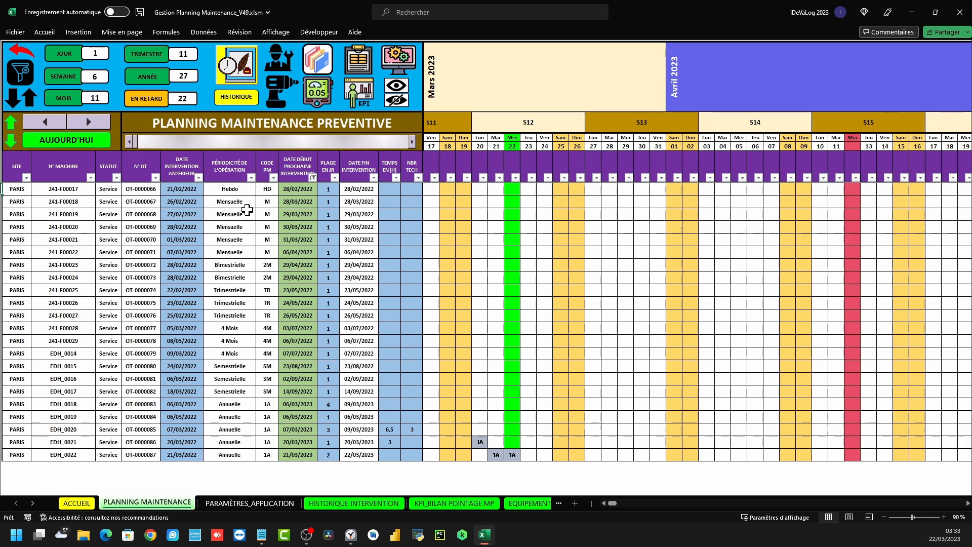
{"action": "left_click", "coordinate": [146, 99]}
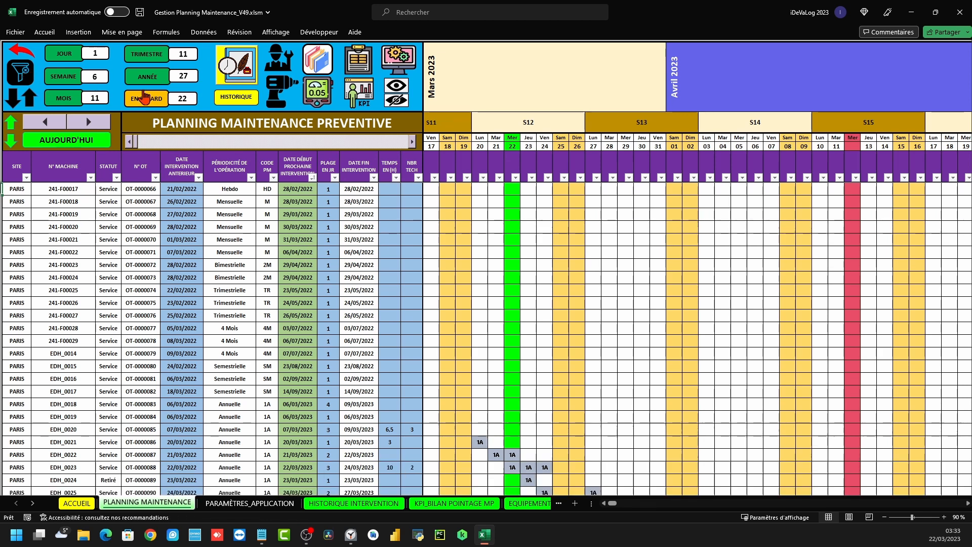
{"action": "scroll", "coordinate": [429, 268], "scroll_direction": "down", "scroll_amount": 1}
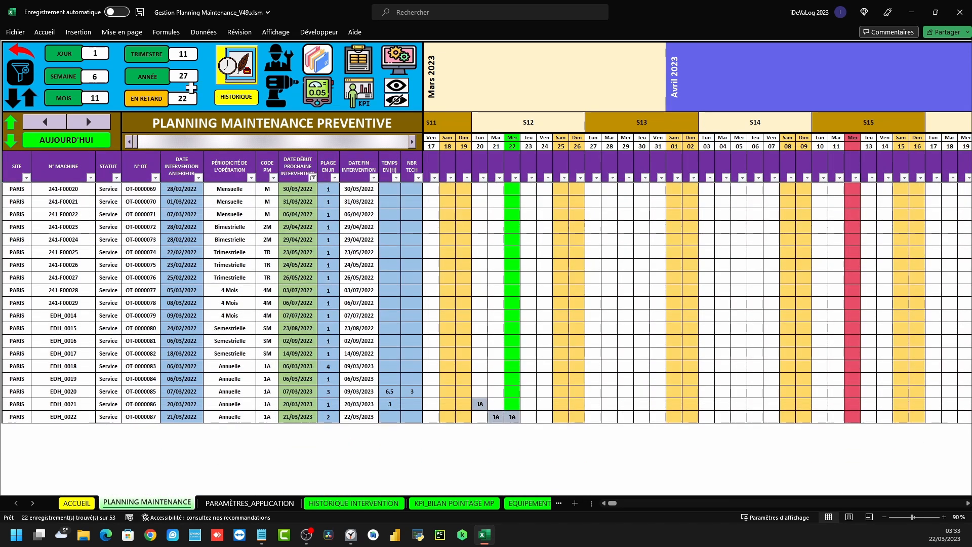
{"action": "left_click", "coordinate": [10, 77]}
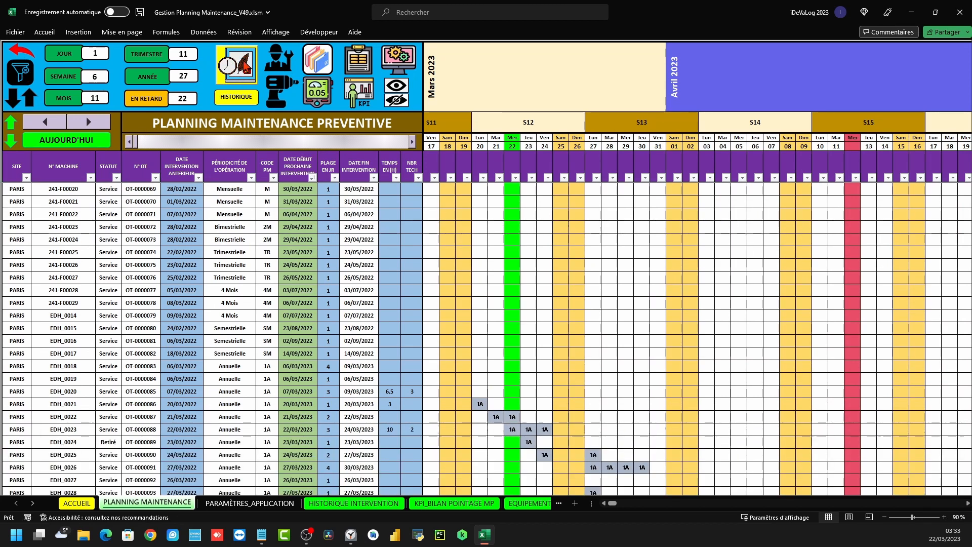
{"action": "left_click", "coordinate": [234, 74]}
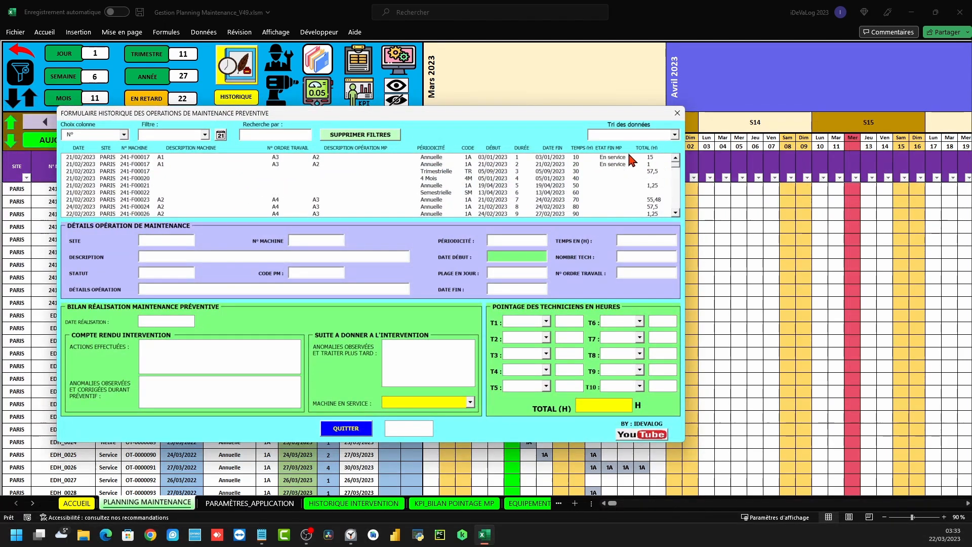
Close the history form and go through ACCUEIL and the planning sheet to the PERSONNEL technicians sheet
{"action": "left_click", "coordinate": [677, 113]}
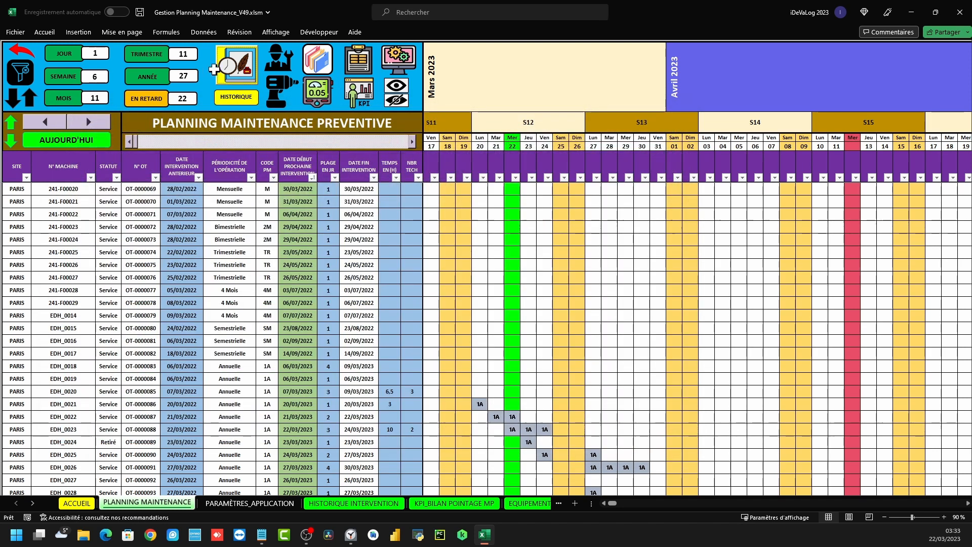
{"action": "left_click", "coordinate": [239, 97]}
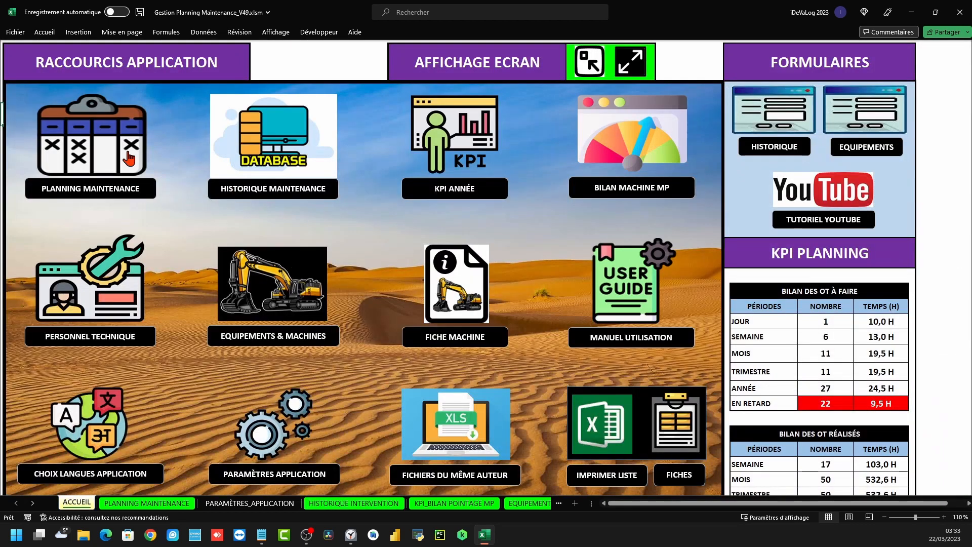
{"action": "left_click", "coordinate": [85, 147]}
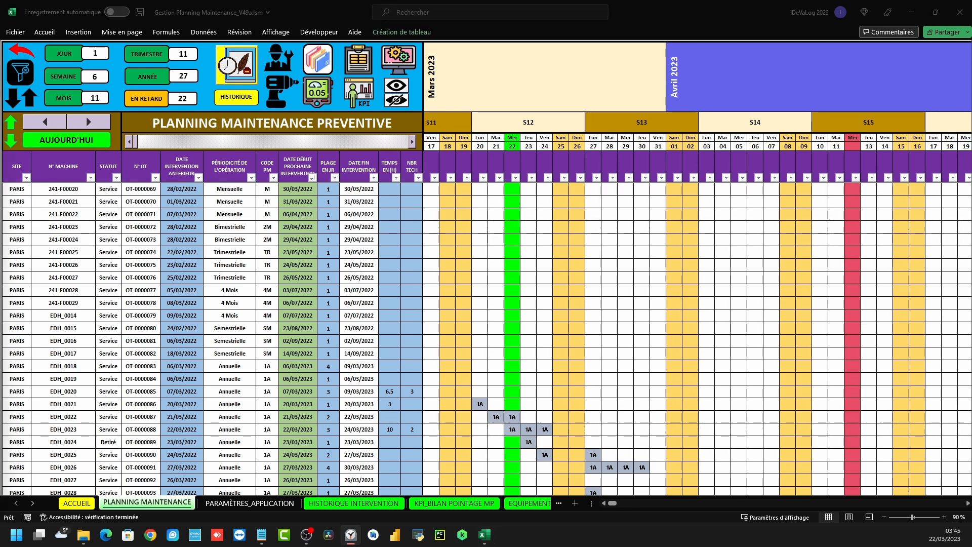
{"action": "left_click", "coordinate": [278, 62]}
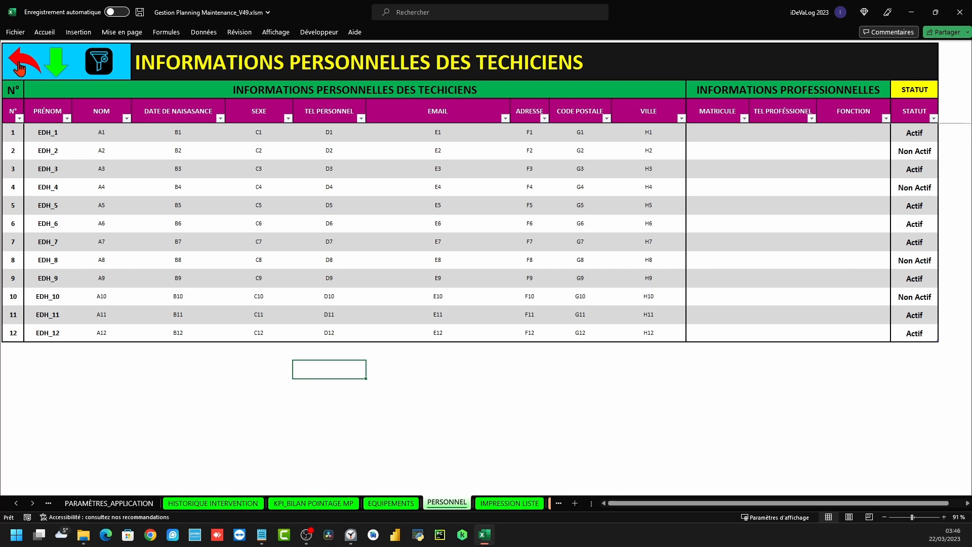
Go back through ACCUEIL and the planning sheet to the EQUIPEMENTS site equipment list
{"action": "left_click", "coordinate": [24, 64]}
{"action": "left_click", "coordinate": [79, 126]}
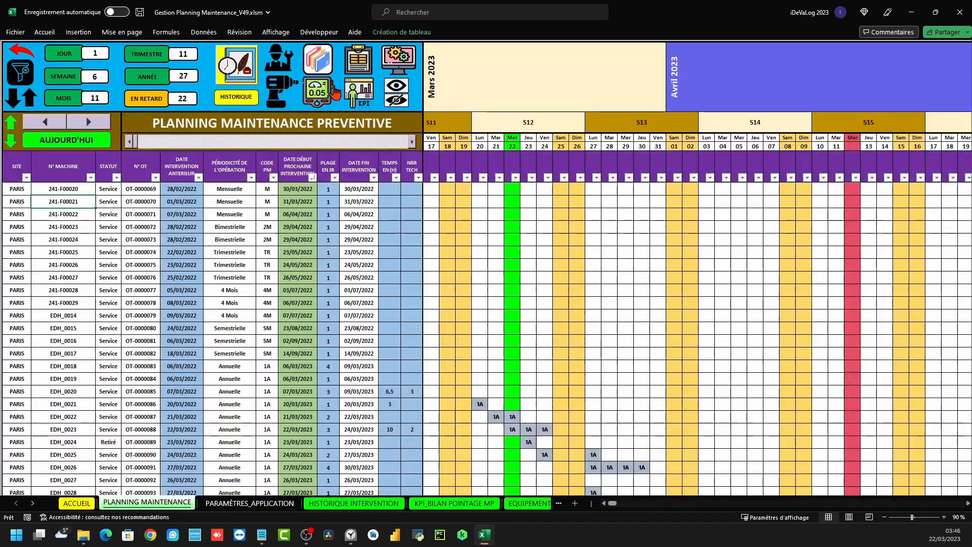
{"action": "left_click", "coordinate": [278, 99]}
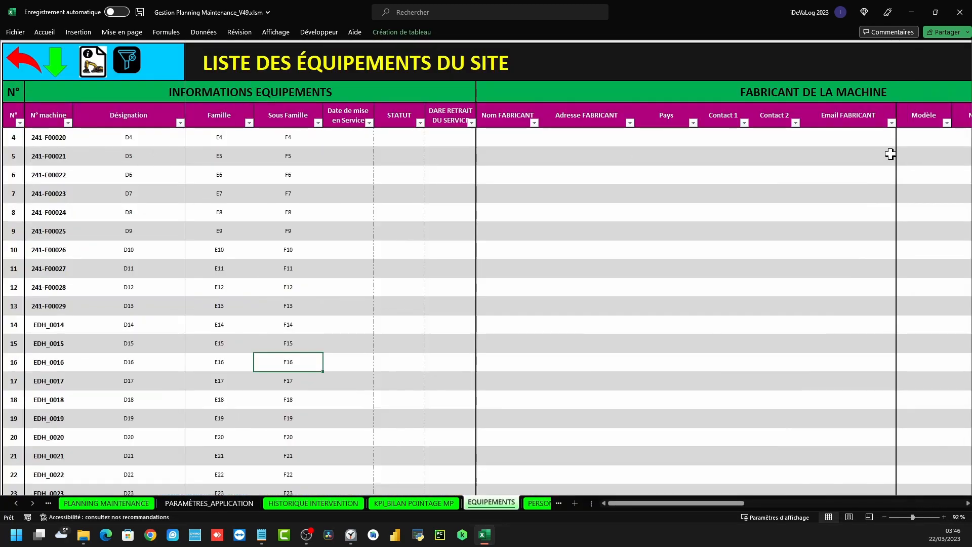
Review the equipment list's FABRICANT DE LA MACHINE column, then return to the maintenance planning sheet
{"action": "scroll", "coordinate": [195, 213], "scroll_direction": "up", "scroll_amount": 1}
{"action": "left_click_drag", "start_coordinate": [709, 503], "coordinate": [636, 506]}
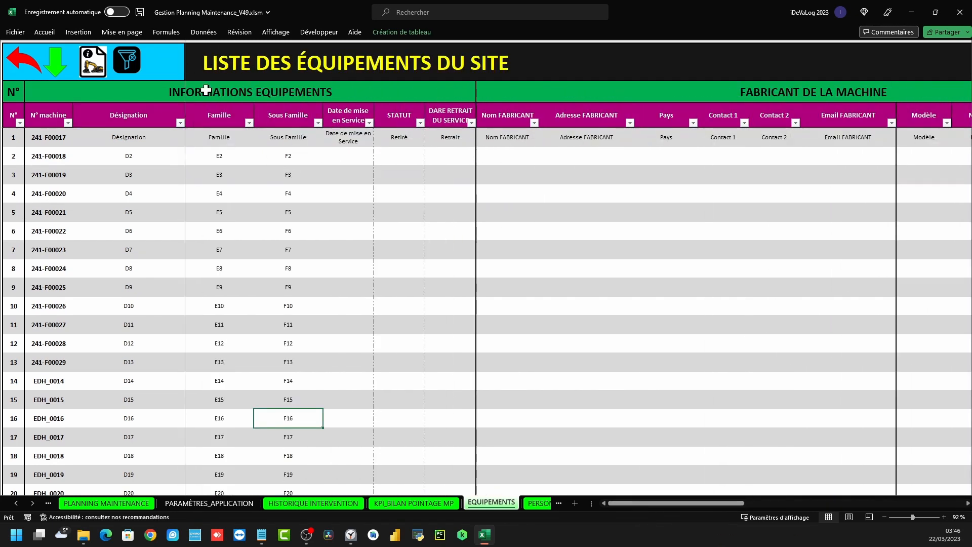
{"action": "left_click", "coordinate": [860, 89]}
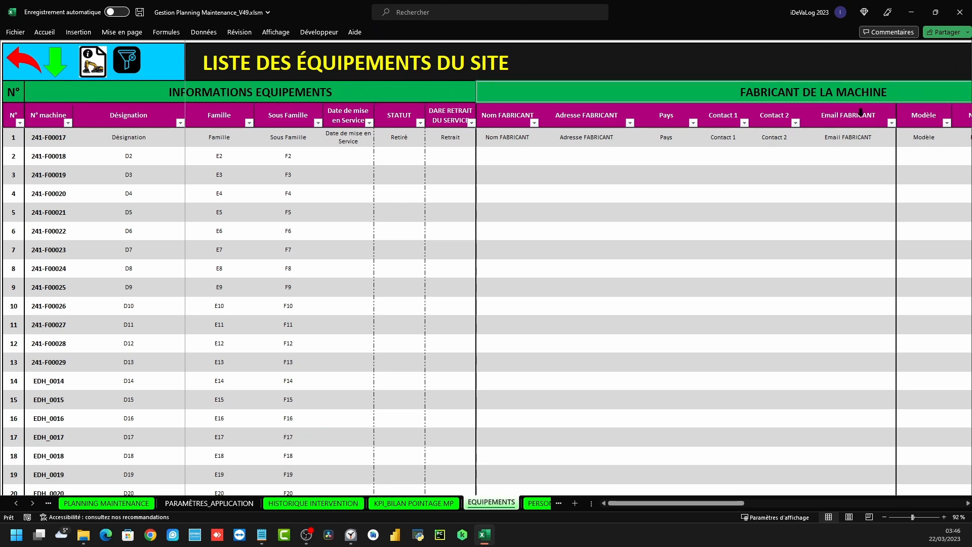
{"action": "mouse_move", "coordinate": [722, 503]}
{"action": "left_mouse_down"}
{"action": "mouse_move", "coordinate": [963, 495]}
{"action": "mouse_move", "coordinate": [708, 490]}
{"action": "left_mouse_up"}
{"action": "left_click", "coordinate": [33, 56]}
{"action": "left_click", "coordinate": [107, 133]}
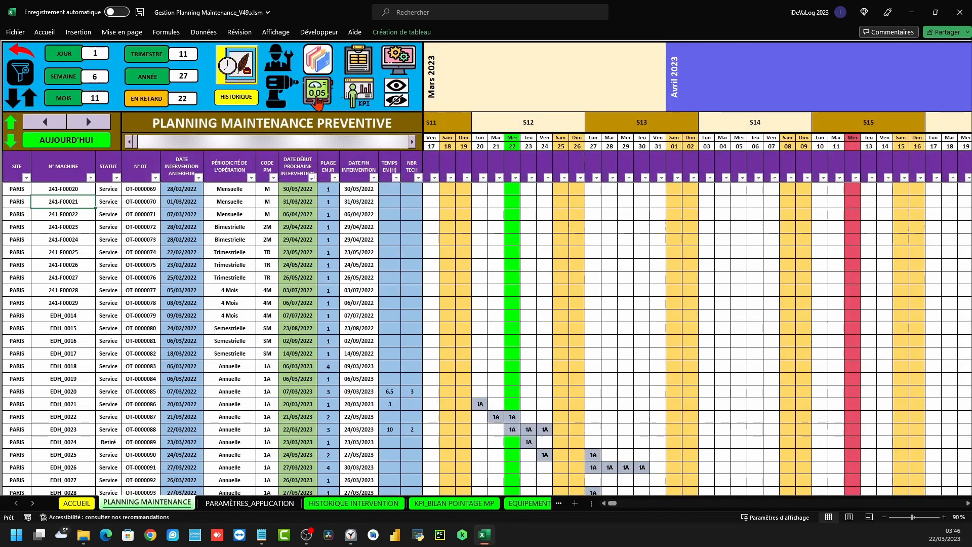
{"action": "left_click", "coordinate": [315, 63]}
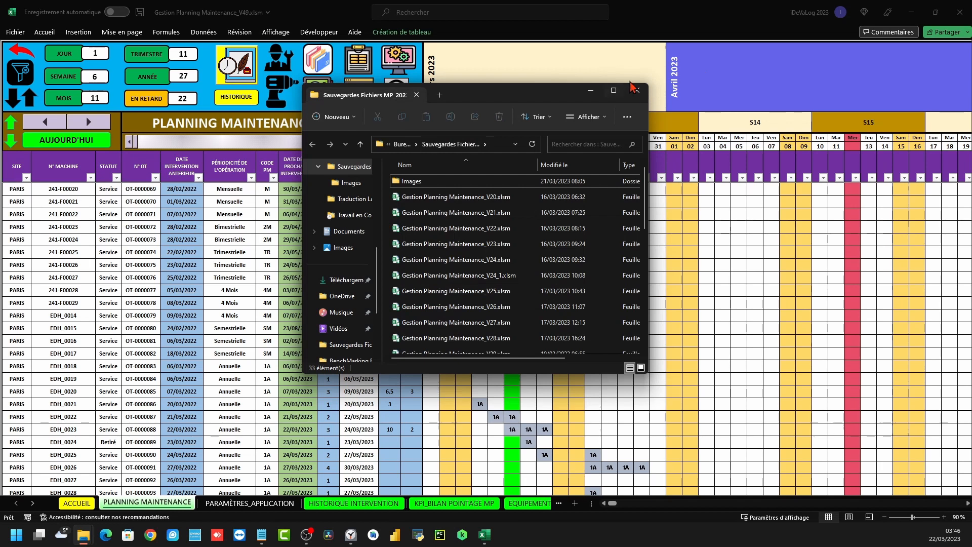
{"action": "left_click", "coordinate": [636, 90]}
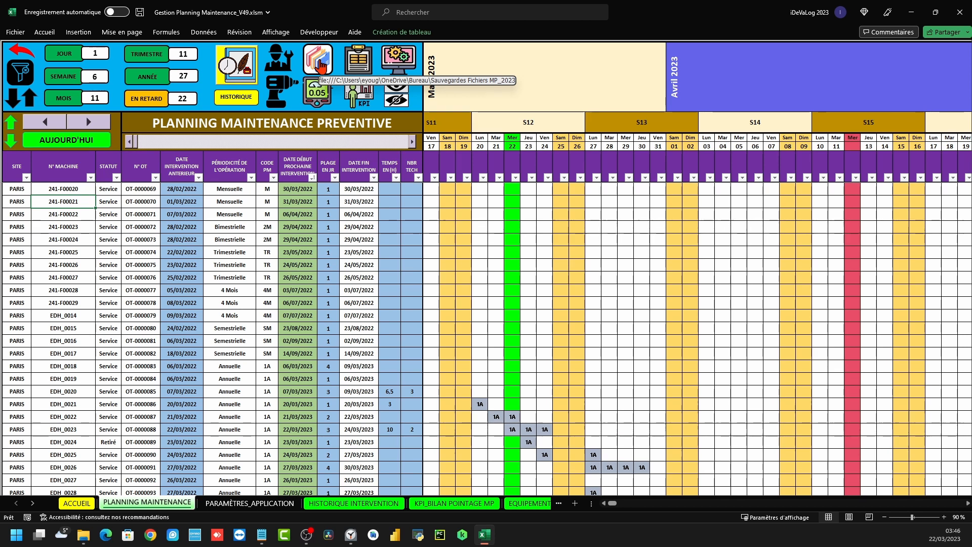
{"action": "left_click", "coordinate": [321, 66]}
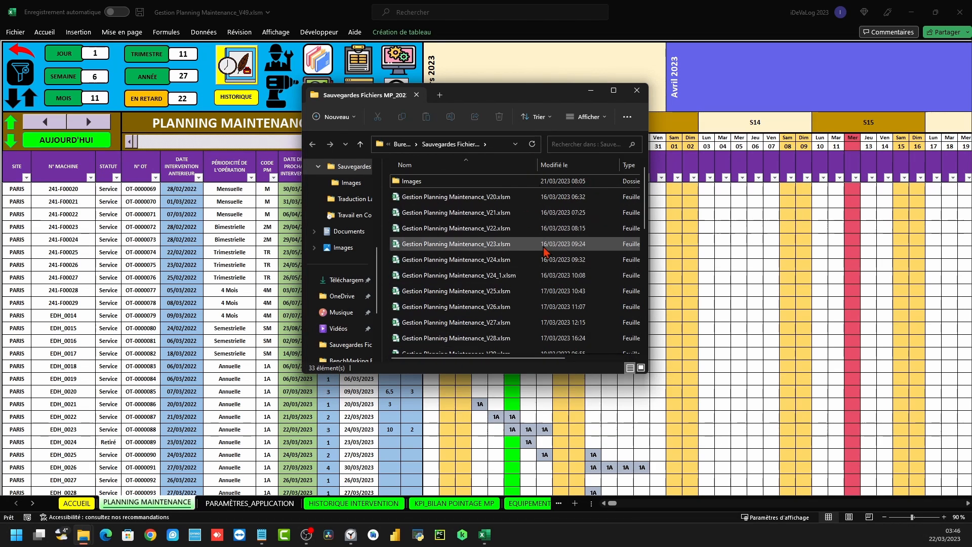
{"action": "left_click", "coordinate": [636, 90]}
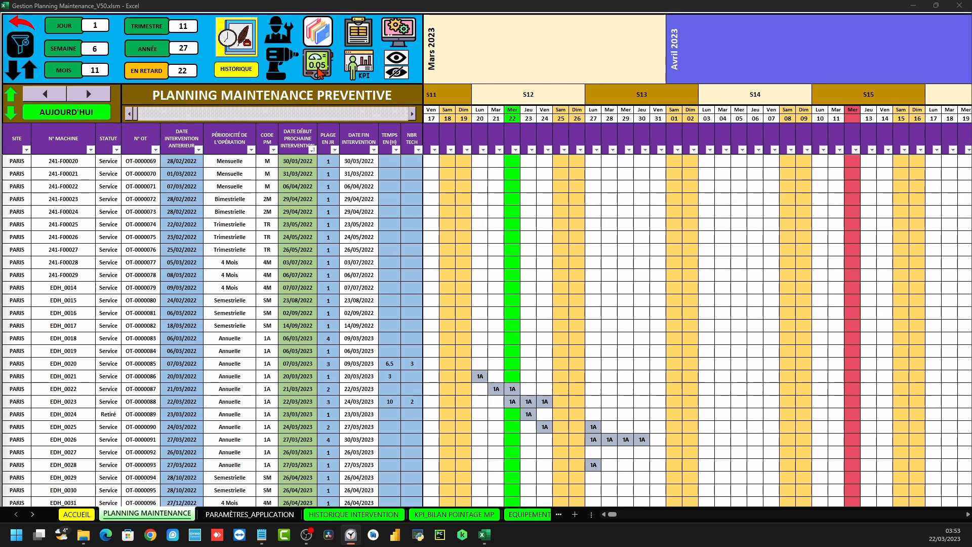
Open the KPI_MP sheet and select its 2023 KPI table and chart
{"action": "left_click", "coordinate": [327, 72]}
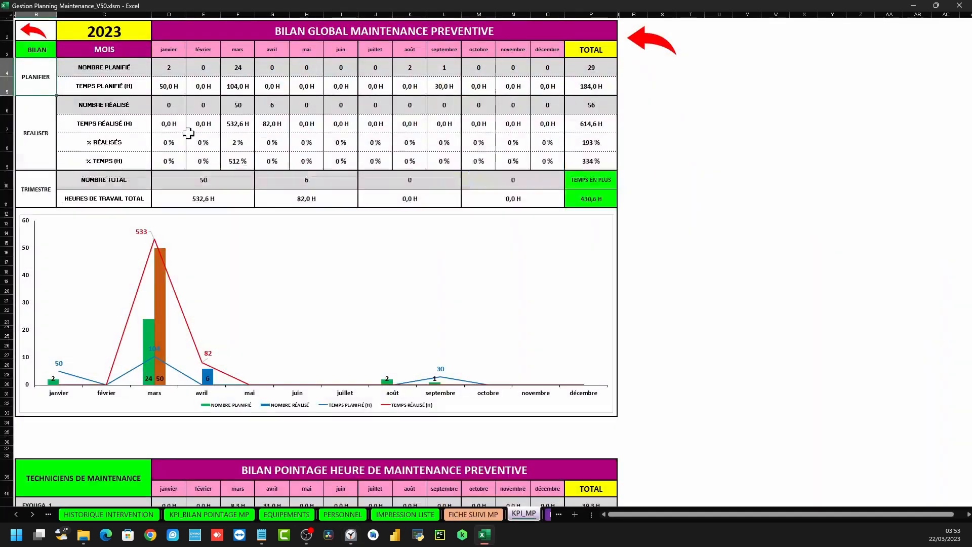
{"action": "scroll", "coordinate": [133, 116], "scroll_direction": "down", "scroll_amount": 3}
{"action": "scroll", "coordinate": [143, 120], "scroll_direction": "up", "scroll_amount": 3}
{"action": "left_click_drag", "start_coordinate": [628, 411], "coordinate": [22, 30]}
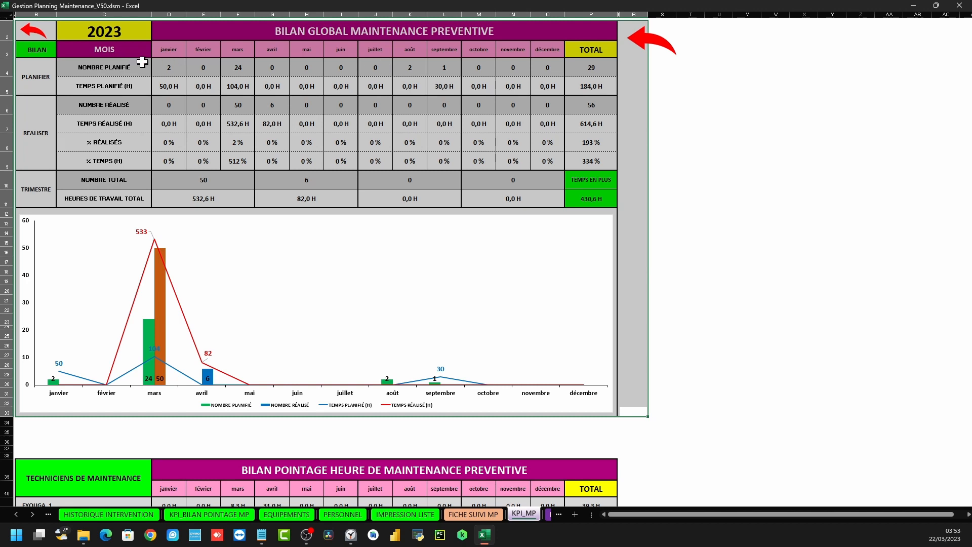
Select the PLANIFIER rows, checking janvier's 50,0 H and mars's 24 interventions and 104,0 H
{"action": "left_click", "coordinate": [130, 34]}
{"action": "left_click_drag", "start_coordinate": [38, 71], "coordinate": [167, 37]}
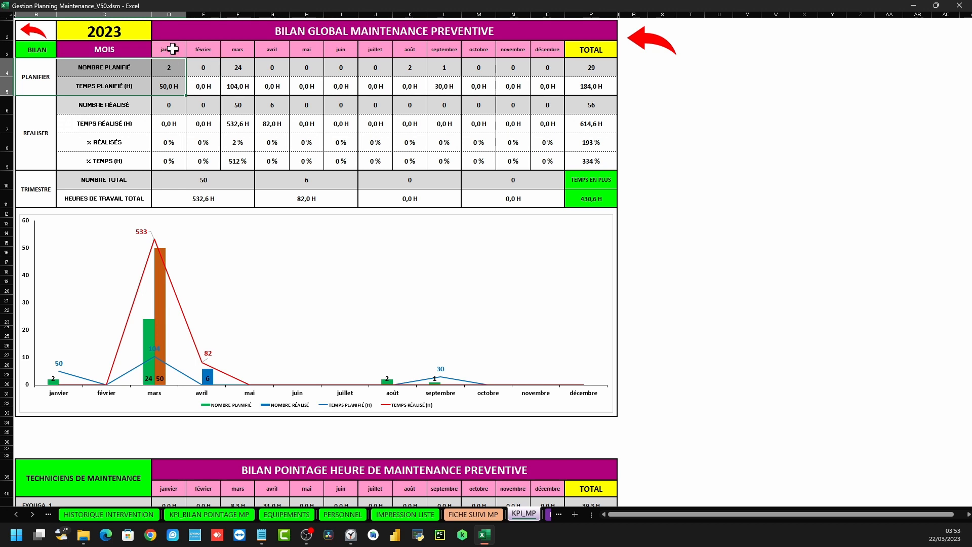
{"action": "left_click", "coordinate": [172, 67]}
{"action": "left_click", "coordinate": [169, 82]}
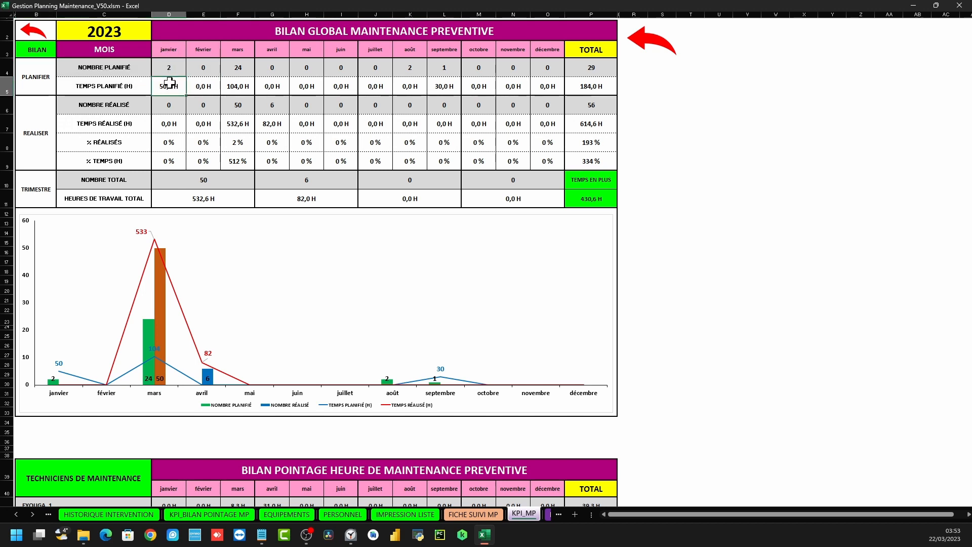
{"action": "left_click", "coordinate": [241, 70]}
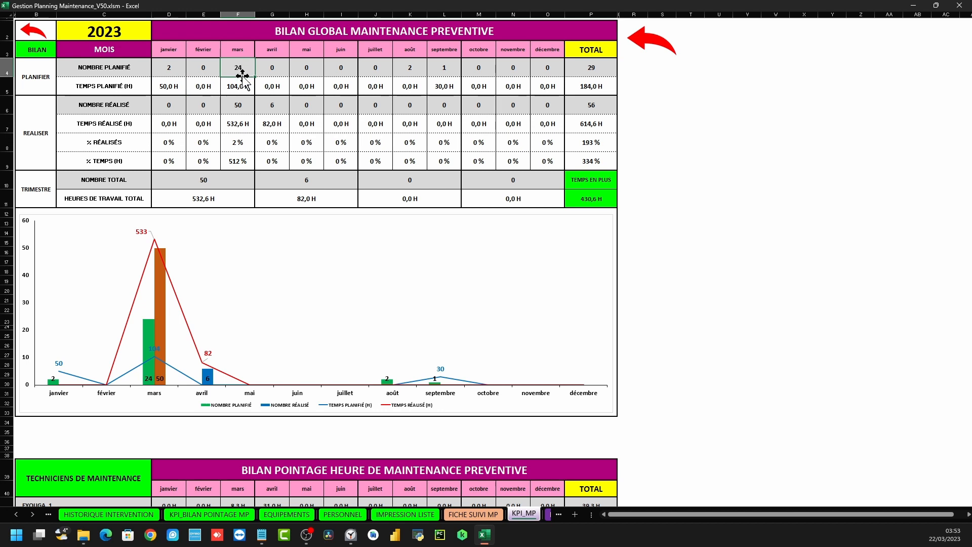
{"action": "left_click", "coordinate": [241, 85]}
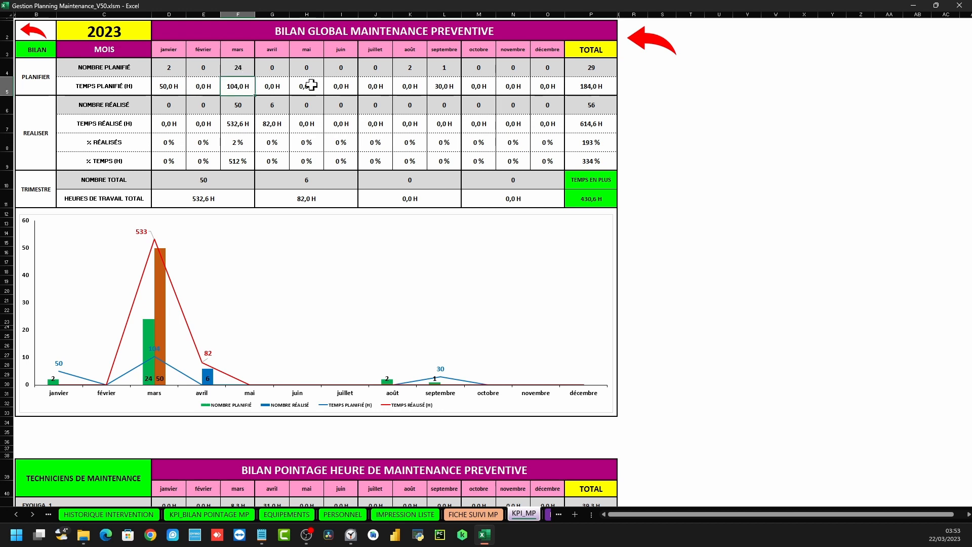
Select the NOMBRE PLANIFIÉ row through its totals of 29 and 184,0 H
{"action": "left_click", "coordinate": [603, 65]}
{"action": "left_click_drag", "start_coordinate": [116, 66], "coordinate": [599, 86]}
{"action": "left_click", "coordinate": [596, 48]}
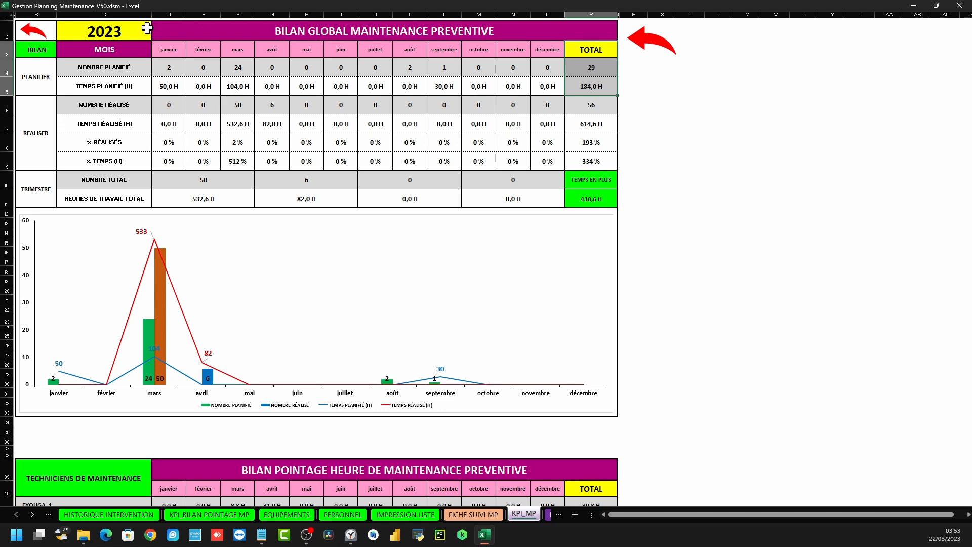
{"action": "left_click", "coordinate": [129, 30]}
{"action": "left_click", "coordinate": [156, 36]}
{"action": "left_click", "coordinate": [71, 54]}
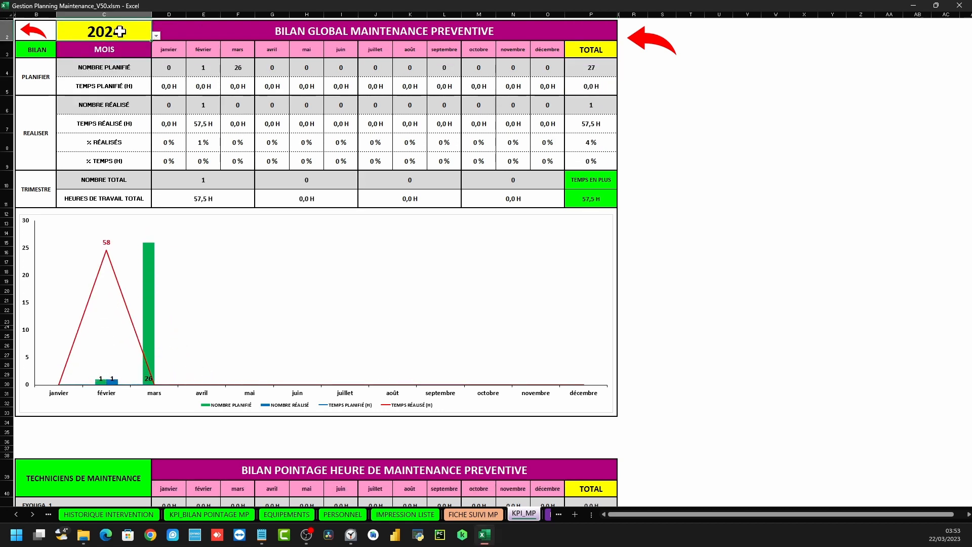
{"action": "left_click", "coordinate": [158, 38]}
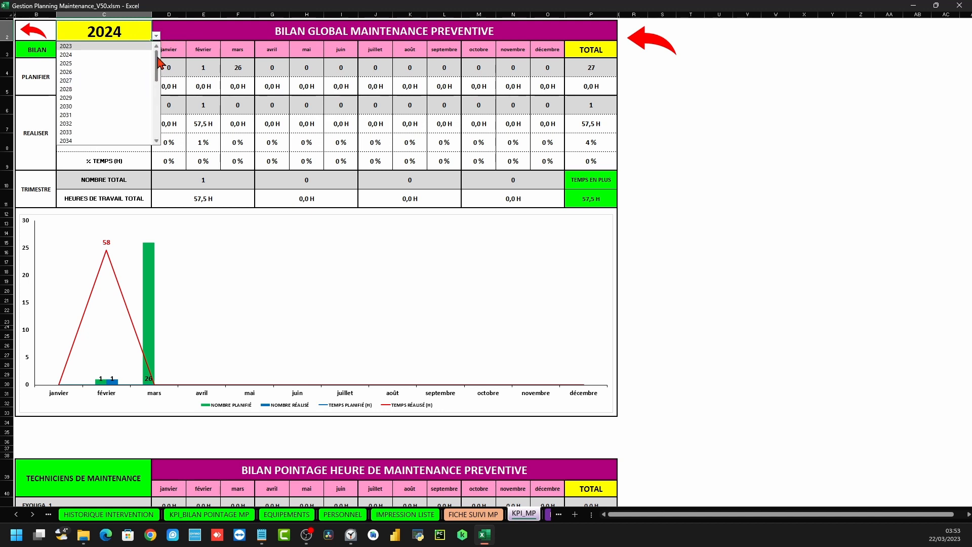
{"action": "left_click", "coordinate": [92, 48]}
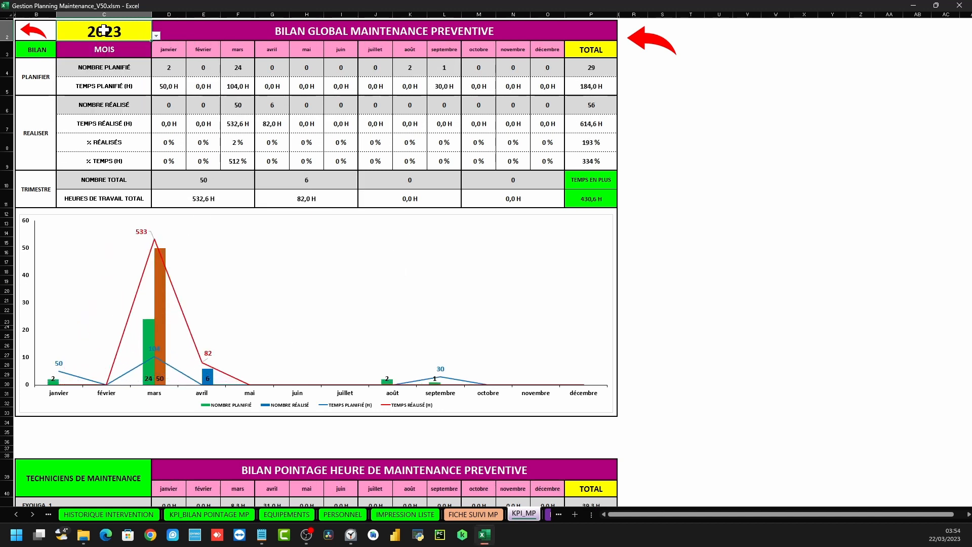
{"action": "left_click_drag", "start_coordinate": [34, 84], "coordinate": [592, 79]}
{"action": "left_click_drag", "start_coordinate": [32, 127], "coordinate": [586, 132]}
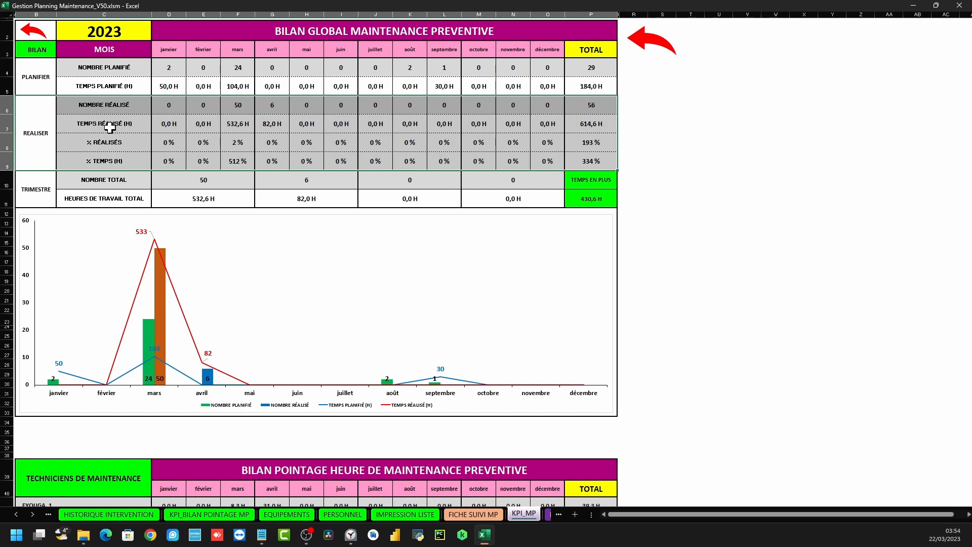
{"action": "left_click_drag", "start_coordinate": [109, 106], "coordinate": [587, 105]}
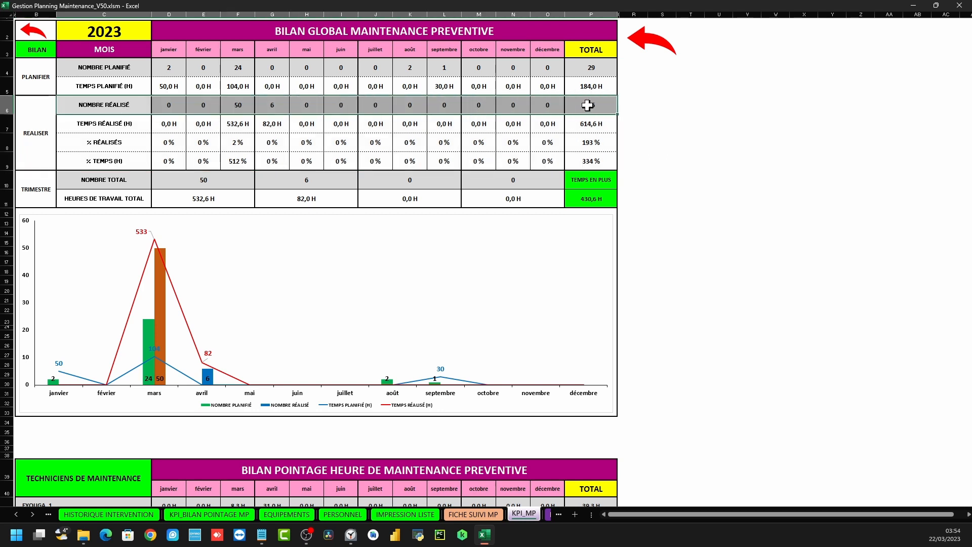
{"action": "left_click_drag", "start_coordinate": [101, 127], "coordinate": [585, 125]}
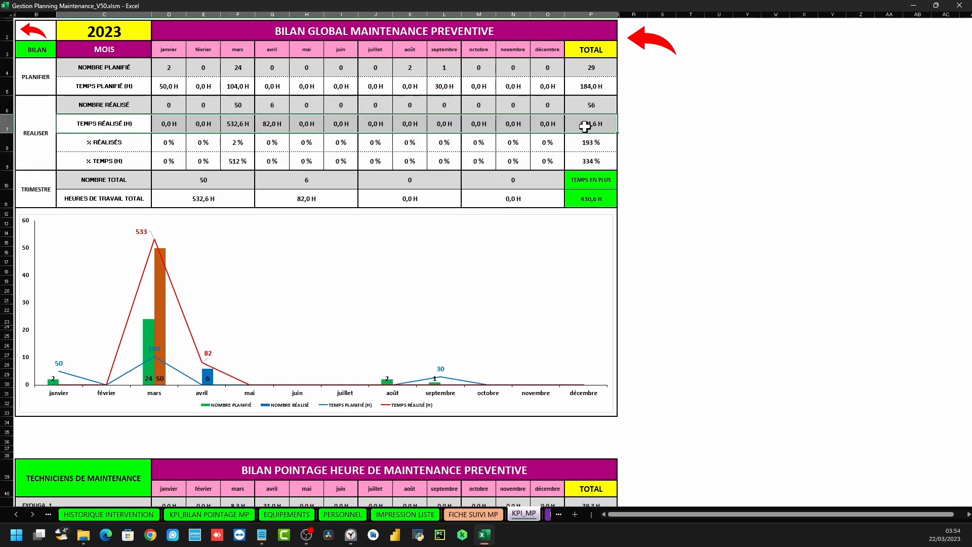
{"action": "left_click", "coordinate": [102, 147]}
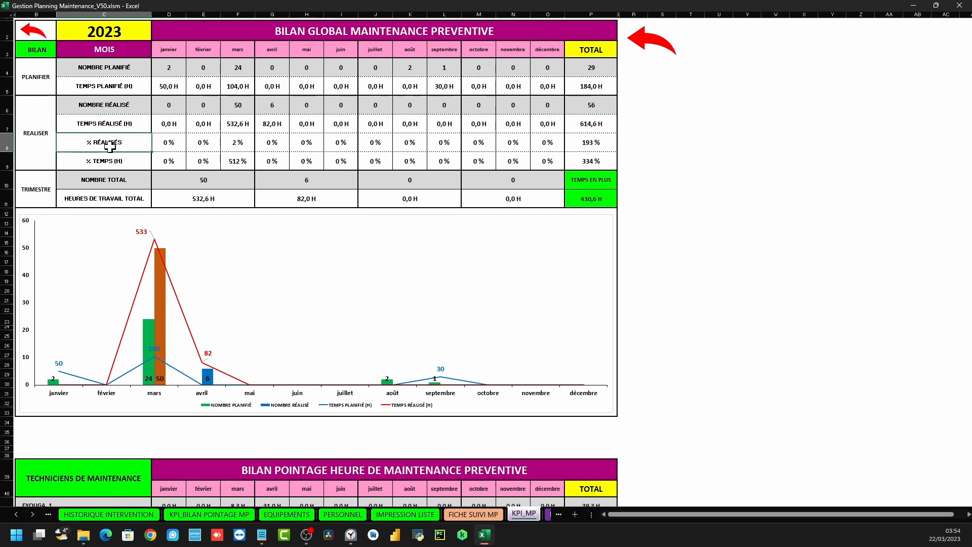
{"action": "left_click_drag", "start_coordinate": [136, 146], "coordinate": [200, 146]}
{"action": "left_click_drag", "start_coordinate": [83, 162], "coordinate": [231, 161]}
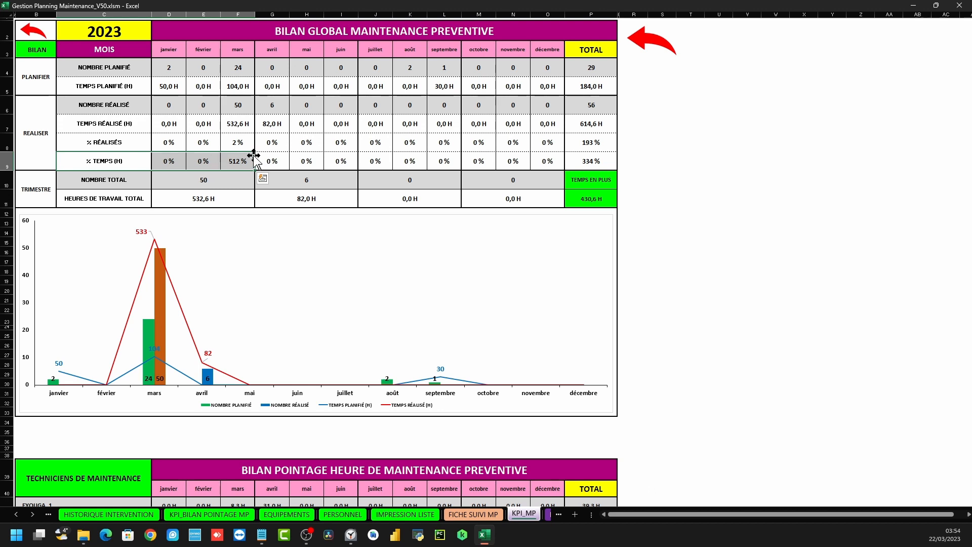
{"action": "left_click", "coordinate": [698, 162]}
{"action": "left_click_drag", "start_coordinate": [28, 195], "coordinate": [568, 184]}
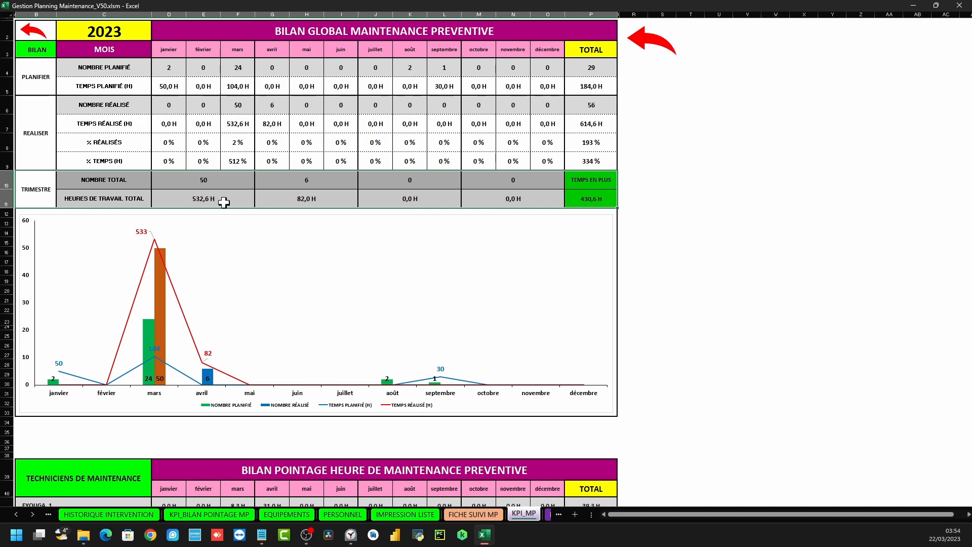
{"action": "left_click", "coordinate": [662, 197]}
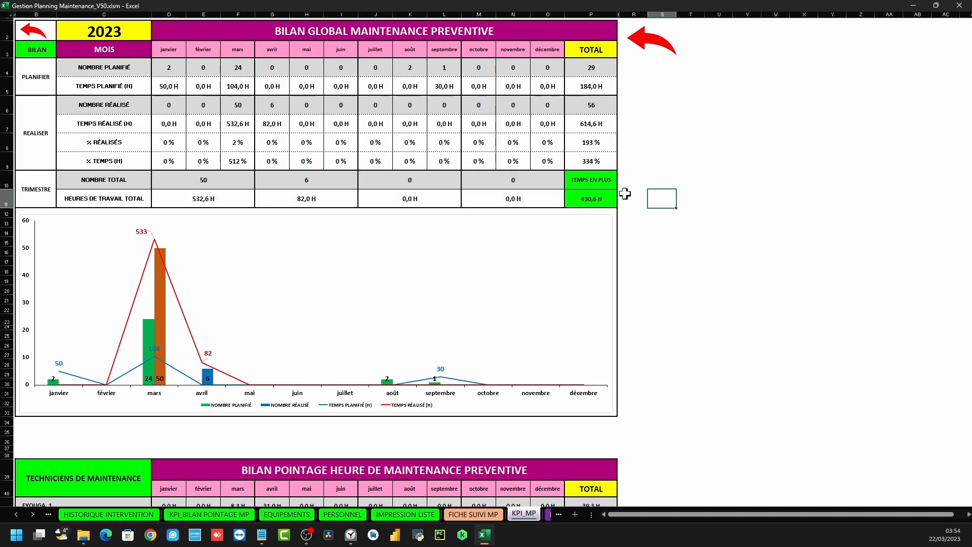
{"action": "left_click", "coordinate": [595, 200]}
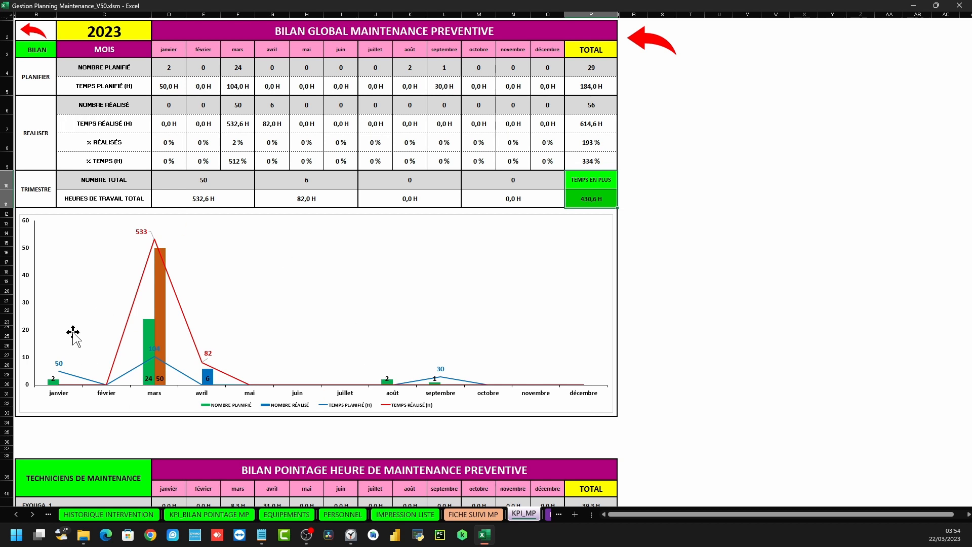
{"action": "left_click", "coordinate": [134, 128]}
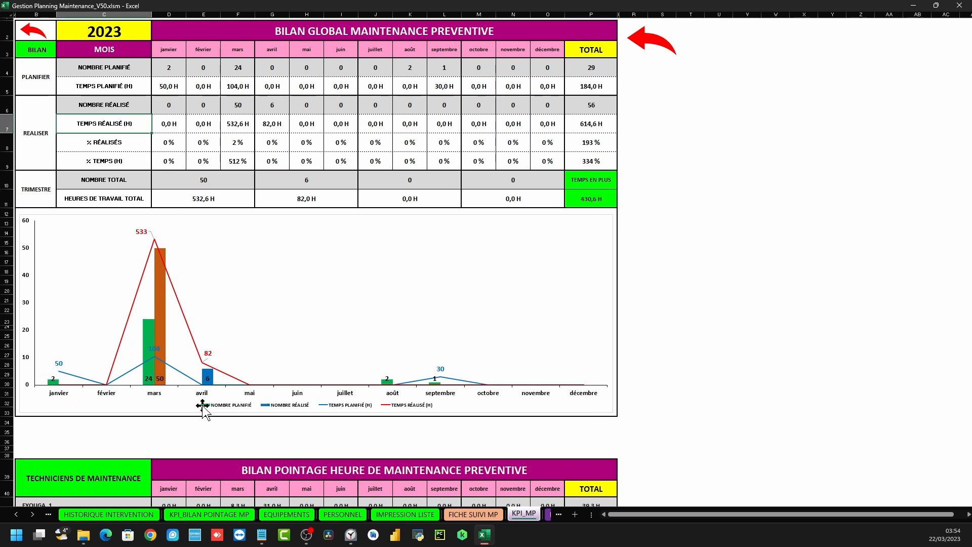
{"action": "mouse_move", "coordinate": [150, 340]}
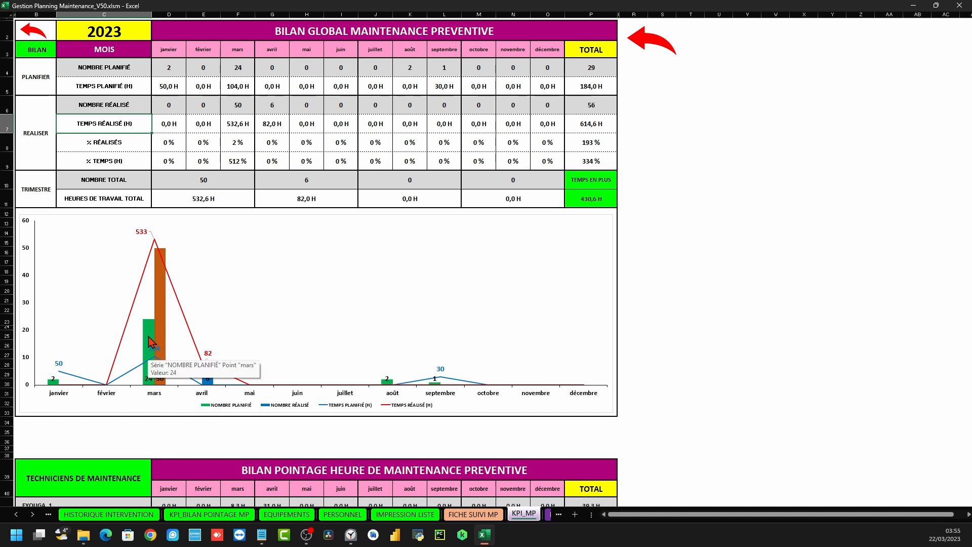
{"action": "mouse_move", "coordinate": [161, 315]}
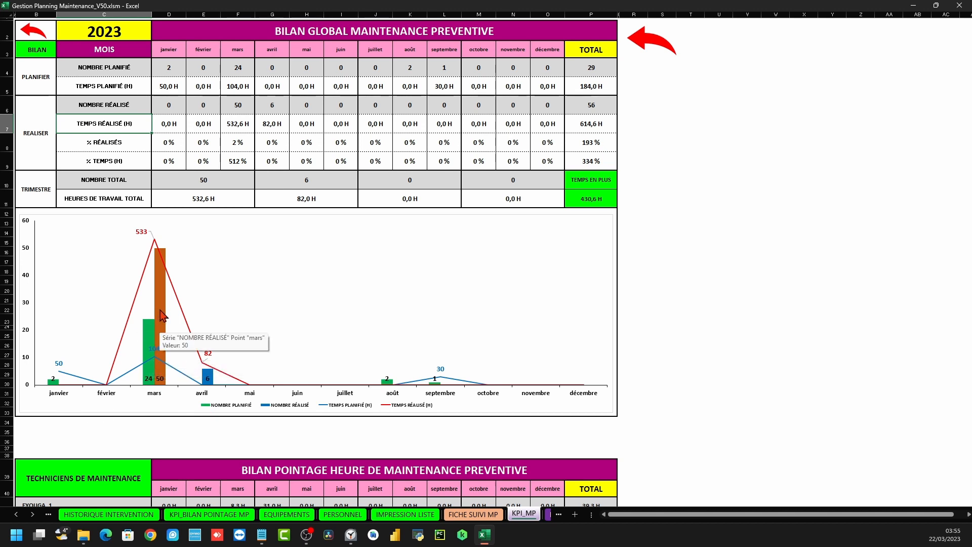
{"action": "mouse_move", "coordinate": [157, 362]}
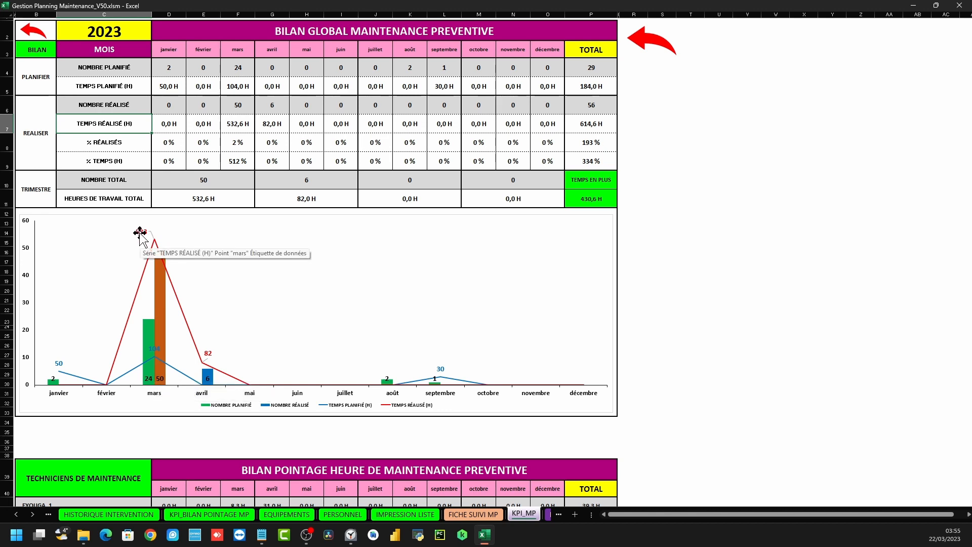
{"action": "left_click_drag", "start_coordinate": [635, 413], "coordinate": [46, 34]}
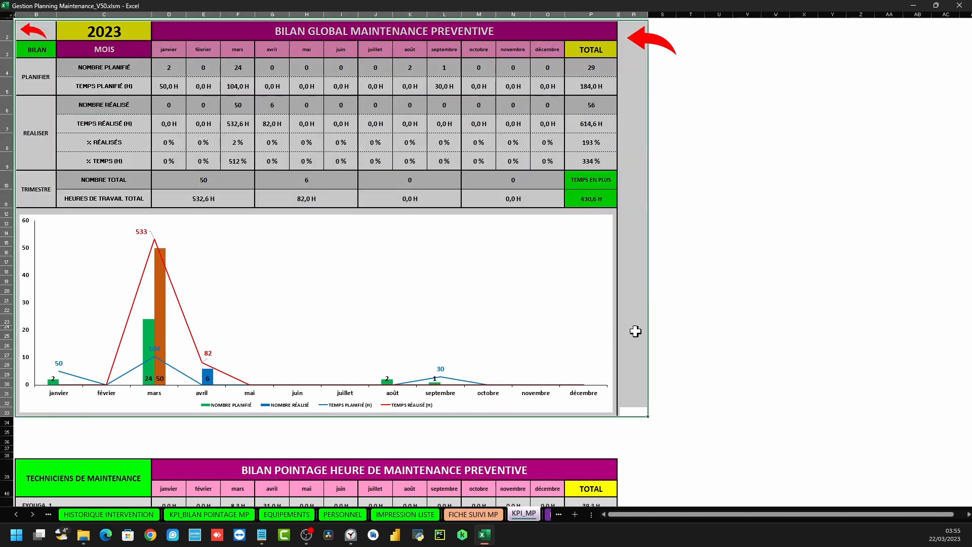
Select all technicians' monthly hours in the hours table, then minimize the workbook window
{"action": "scroll", "coordinate": [400, 278], "scroll_direction": "down", "scroll_amount": 4}
{"action": "left_click_drag", "start_coordinate": [69, 281], "coordinate": [384, 373]}
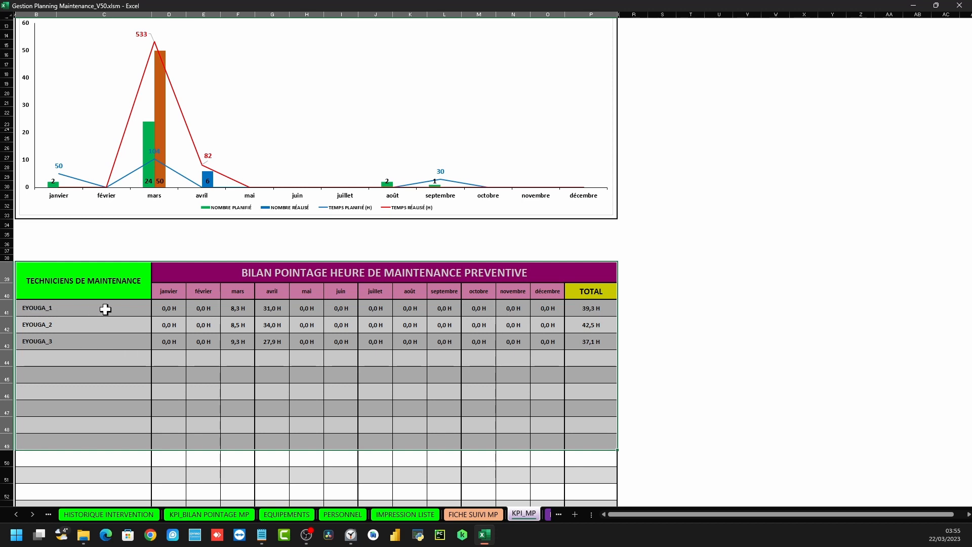
{"action": "left_click", "coordinate": [54, 310]}
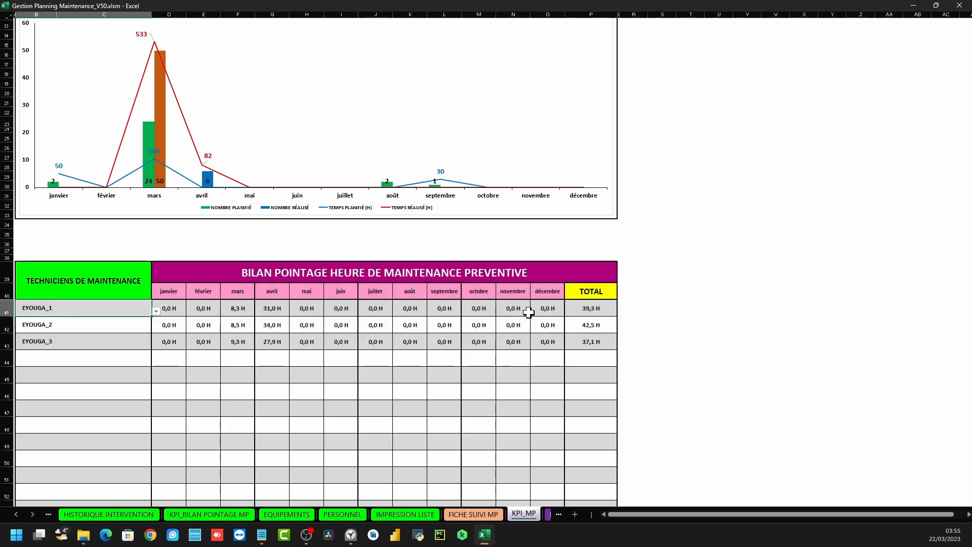
{"action": "left_click_drag", "start_coordinate": [175, 292], "coordinate": [179, 323]}
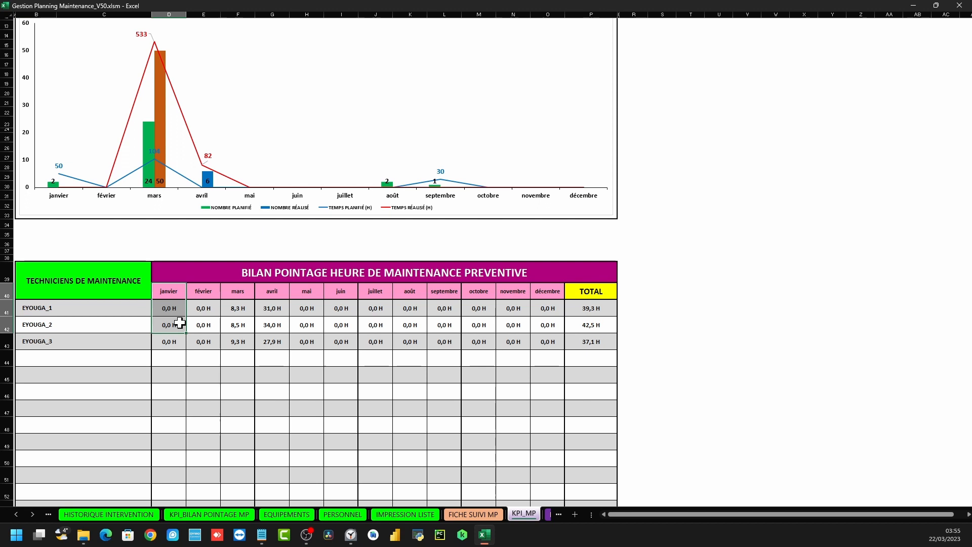
{"action": "left_click_drag", "start_coordinate": [182, 288], "coordinate": [557, 342]}
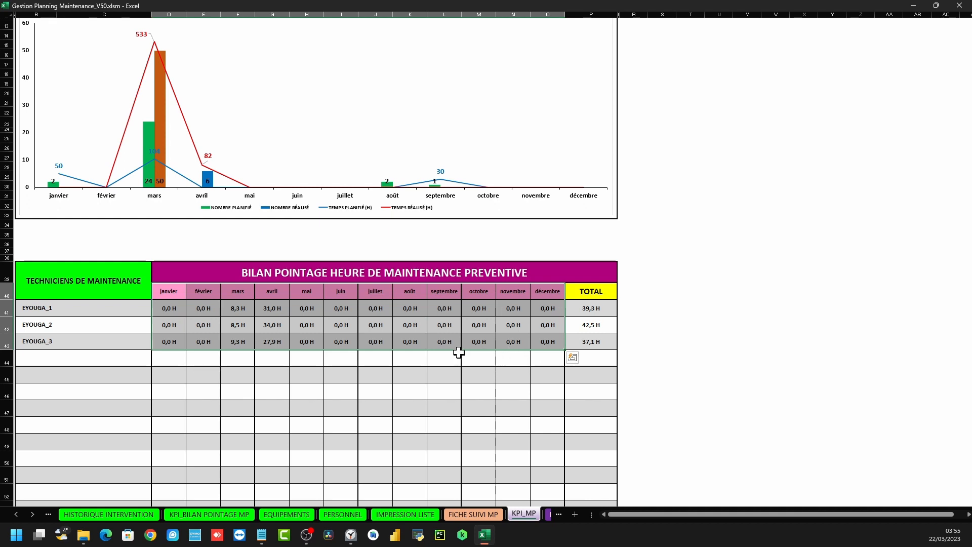
{"action": "scroll", "coordinate": [458, 351], "scroll_direction": "up", "scroll_amount": 4}
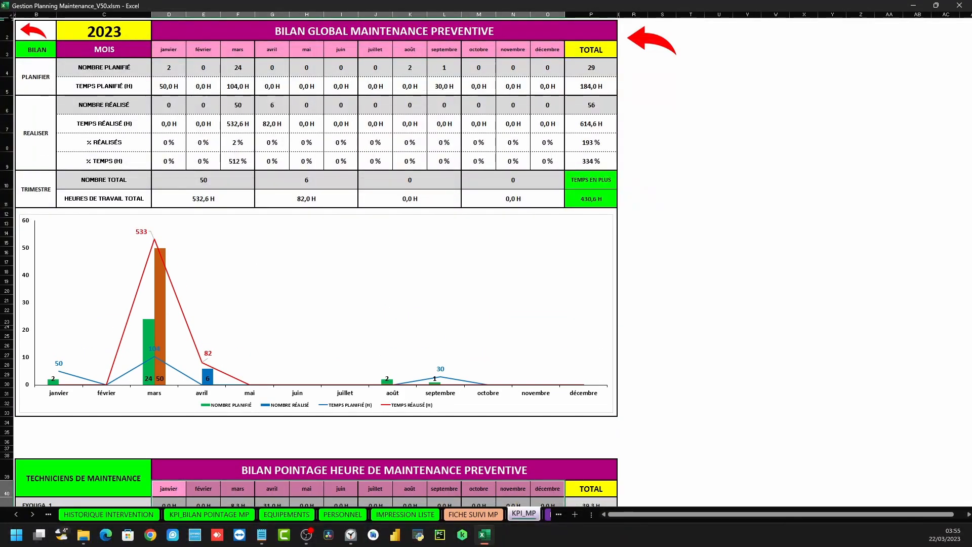
{"action": "left_click", "coordinate": [914, 6]}
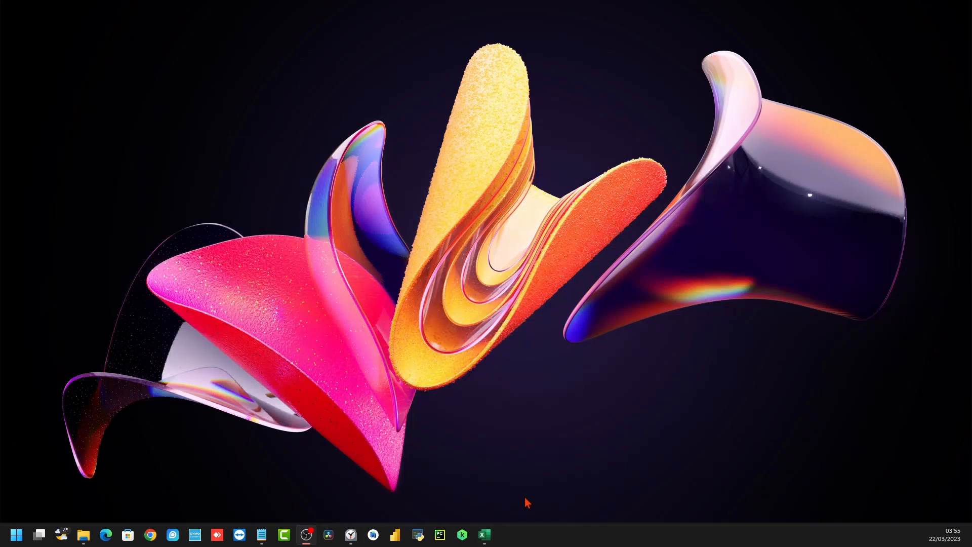
Restore the workbook from the taskbar, view the yearly report's print preview, then close it
{"action": "left_click", "coordinate": [485, 534]}
{"action": "left_click", "coordinate": [12, 12]}
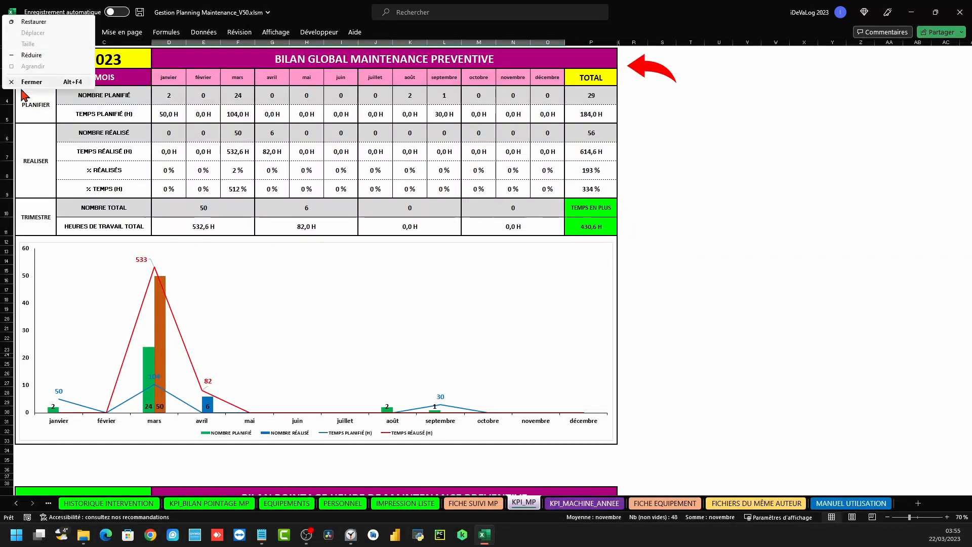
{"action": "left_click", "coordinate": [844, 135]}
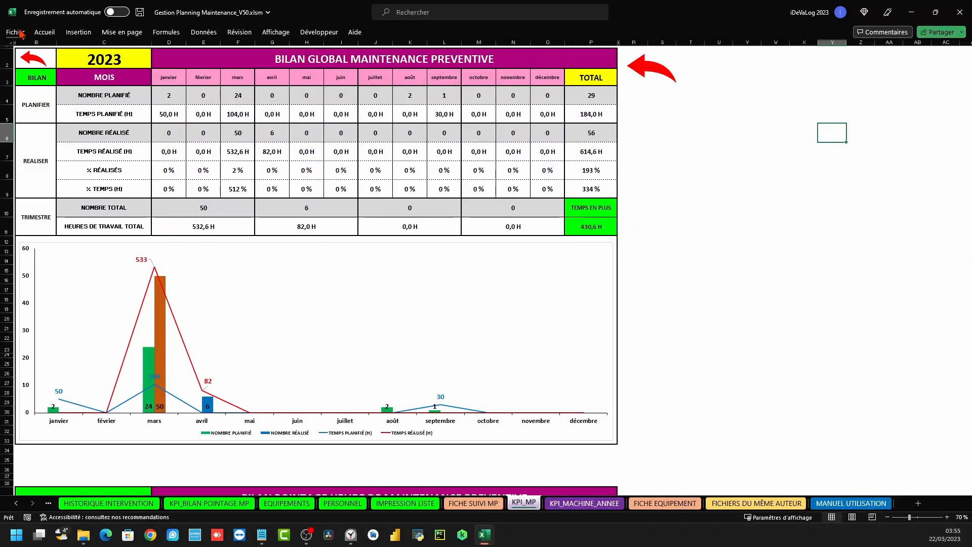
{"action": "left_click", "coordinate": [18, 32]}
{"action": "left_click", "coordinate": [35, 187]}
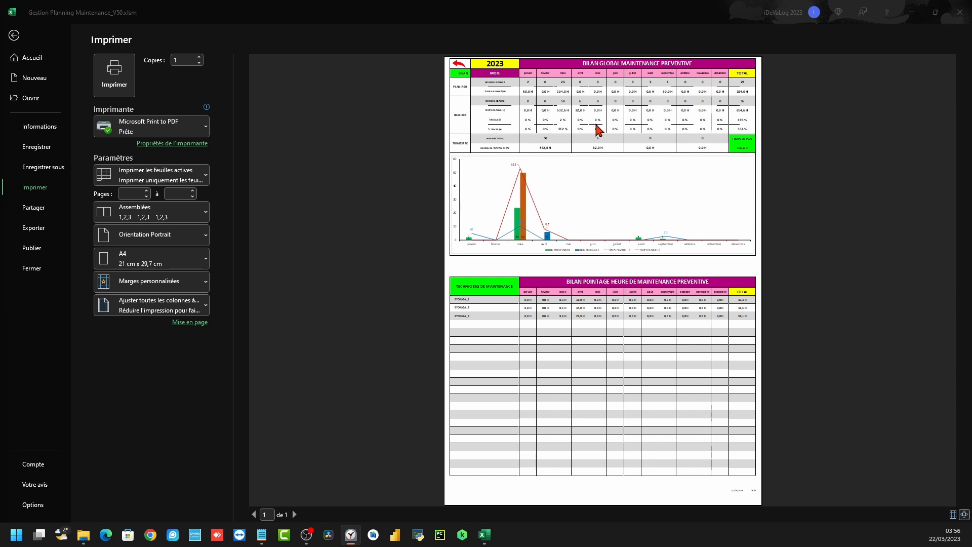
{"action": "left_click", "coordinate": [14, 35]}
Visit the planning sheet and FICHE SUIVI MP report form, then open KPI_MACHINE_ANNEE from ACCUEIL
{"action": "left_click", "coordinate": [640, 70]}
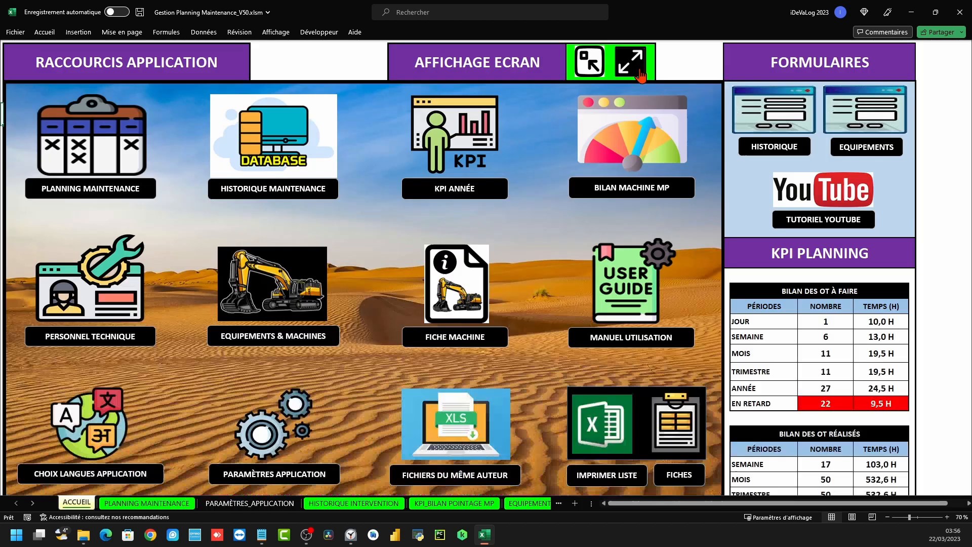
{"action": "left_click", "coordinate": [92, 153]}
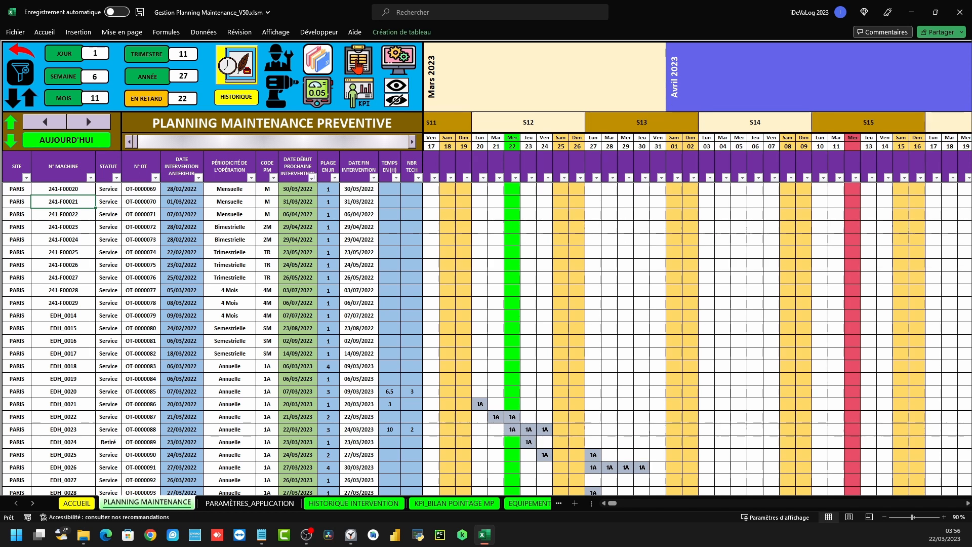
{"action": "left_click", "coordinate": [358, 65]}
{"action": "scroll", "coordinate": [238, 234], "scroll_direction": "up", "scroll_amount": 4}
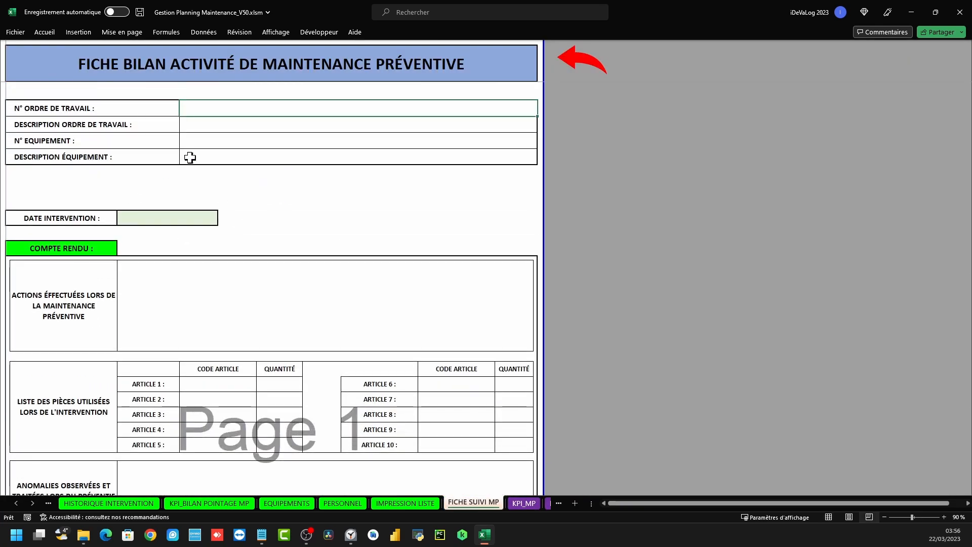
{"action": "left_click", "coordinate": [581, 62]}
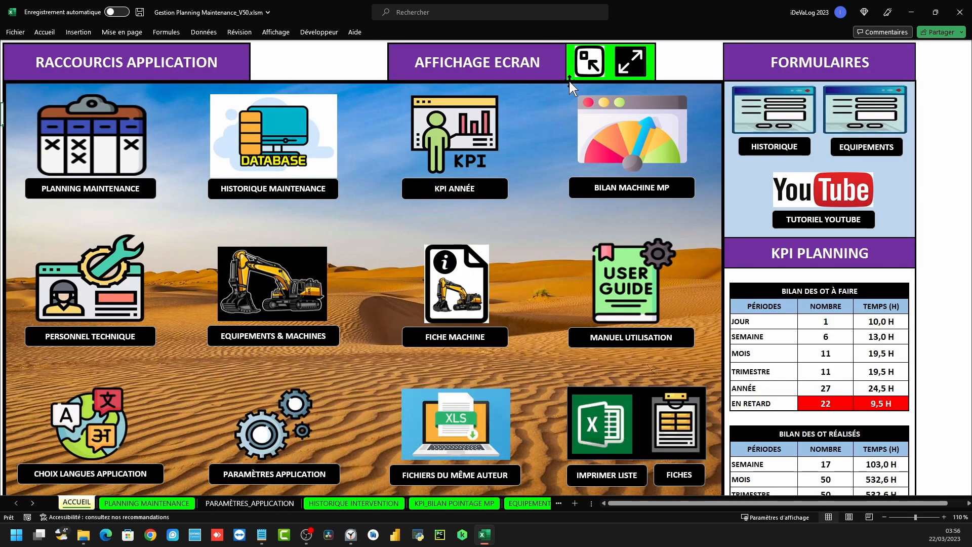
{"action": "left_click", "coordinate": [84, 125]}
Reopen KPI_MACHINE_ANNEE from ACCUEIL so the ten-year summary displays filled with data
{"action": "left_click", "coordinate": [365, 91]}
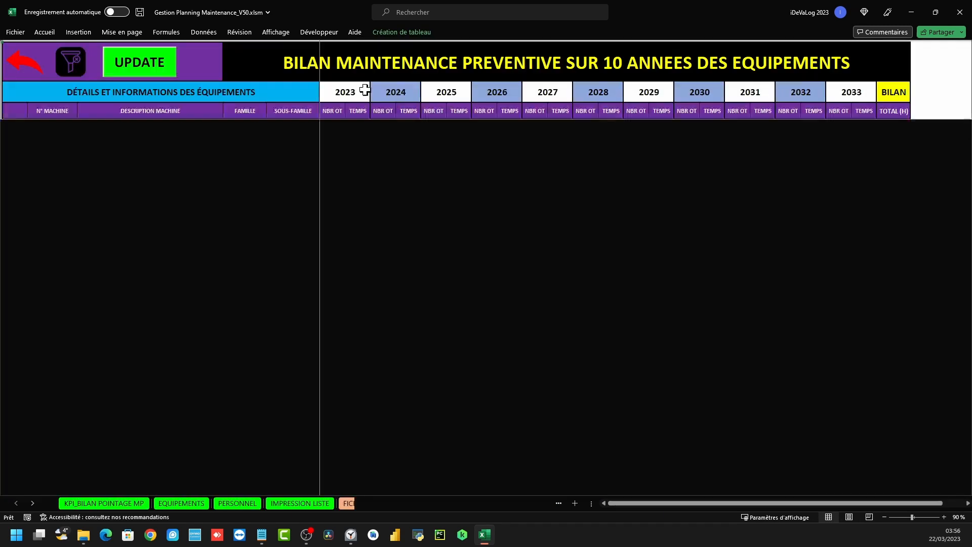
{"action": "left_click", "coordinate": [28, 61]}
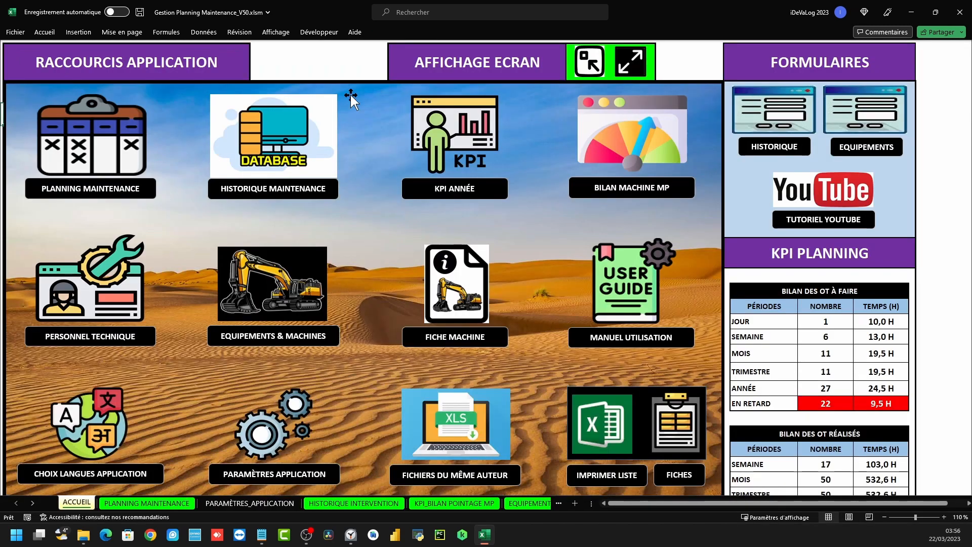
{"action": "left_click", "coordinate": [133, 150]}
{"action": "left_click", "coordinate": [365, 97]}
{"action": "scroll", "coordinate": [41, 134], "scroll_direction": "up", "scroll_amount": 7}
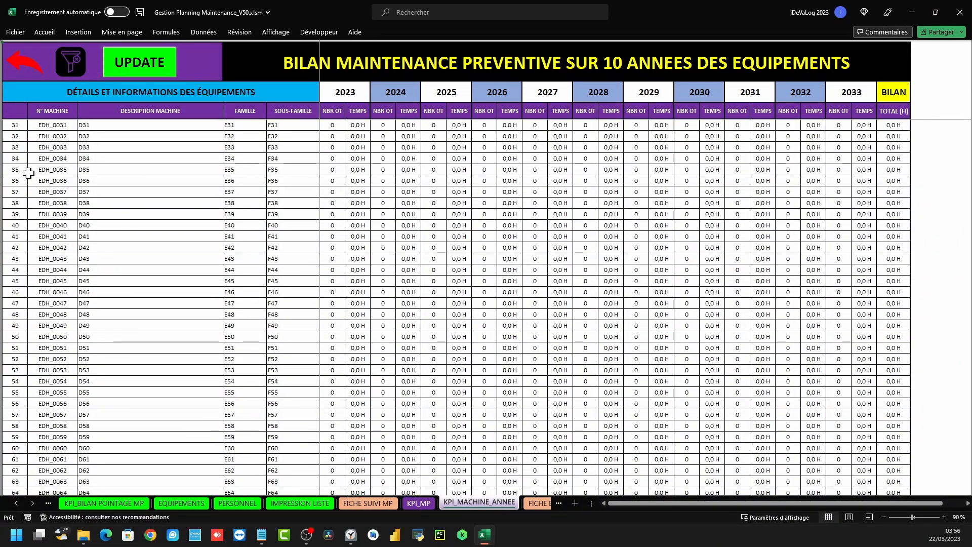
Select machines EDH_0031 to EDH_0050 and the 2023 to 2033 year headers
{"action": "left_click_drag", "start_coordinate": [48, 125], "coordinate": [76, 335]}
{"action": "left_click_drag", "start_coordinate": [353, 93], "coordinate": [838, 89]}
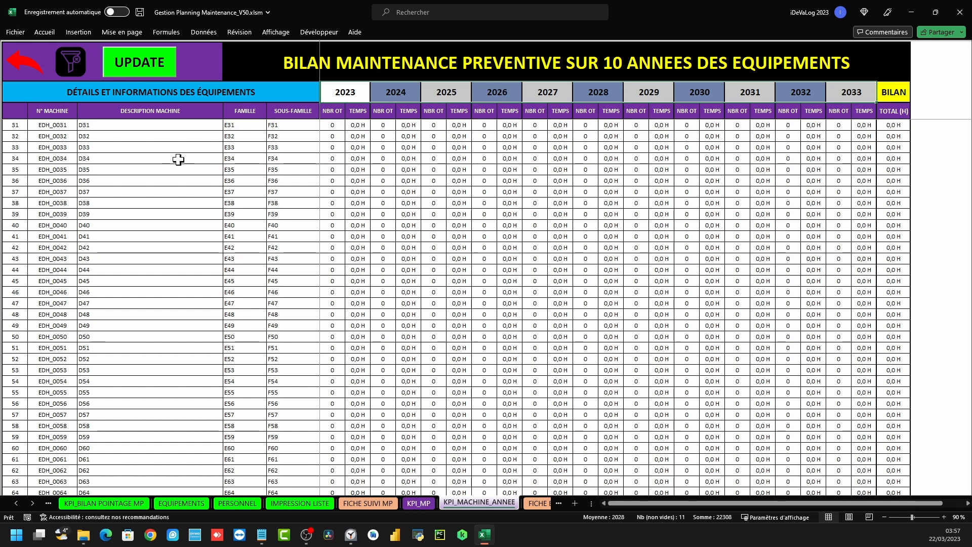
{"action": "left_click_drag", "start_coordinate": [54, 125], "coordinate": [109, 123]}
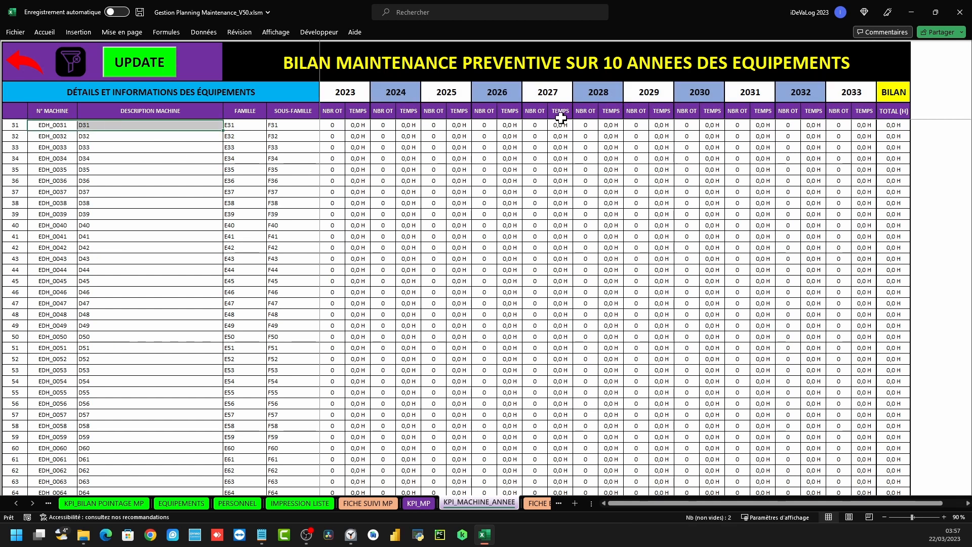
{"action": "scroll", "coordinate": [506, 188], "scroll_direction": "up", "scroll_amount": 10}
Select 241-F00017's 2023–2033 figures and confirm its 78,9 H total via the status-bar Somme
{"action": "left_click", "coordinate": [59, 125]}
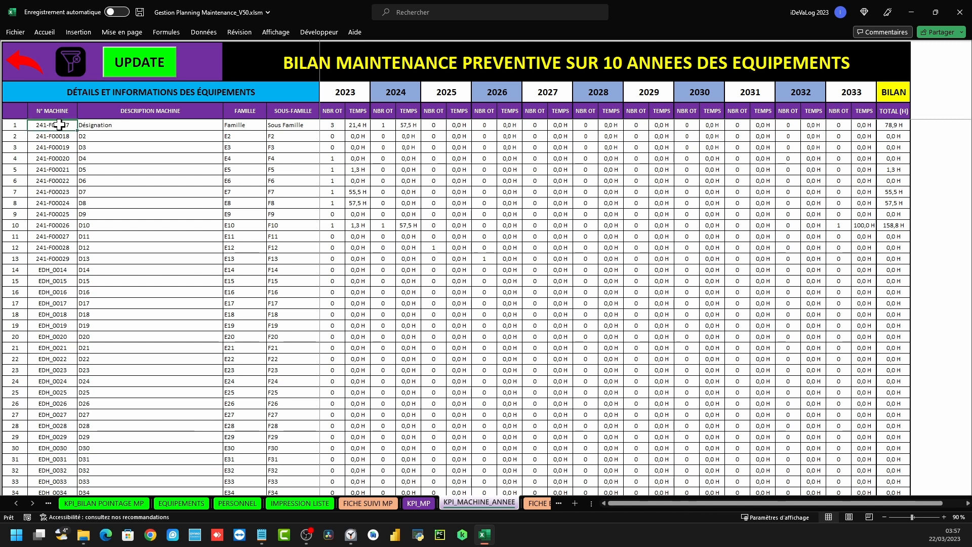
{"action": "left_click_drag", "start_coordinate": [344, 124], "coordinate": [383, 125]}
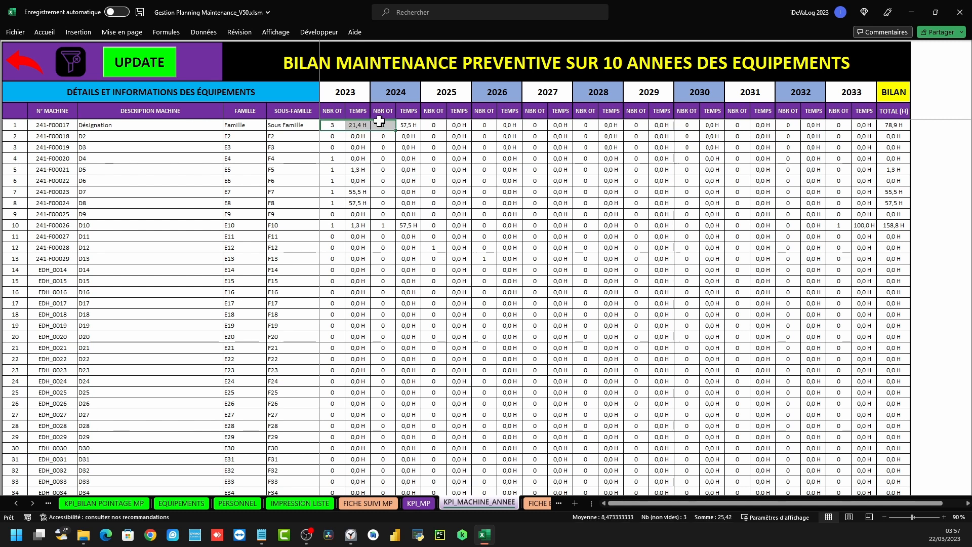
{"action": "left_click_drag", "start_coordinate": [333, 103], "coordinate": [363, 120]}
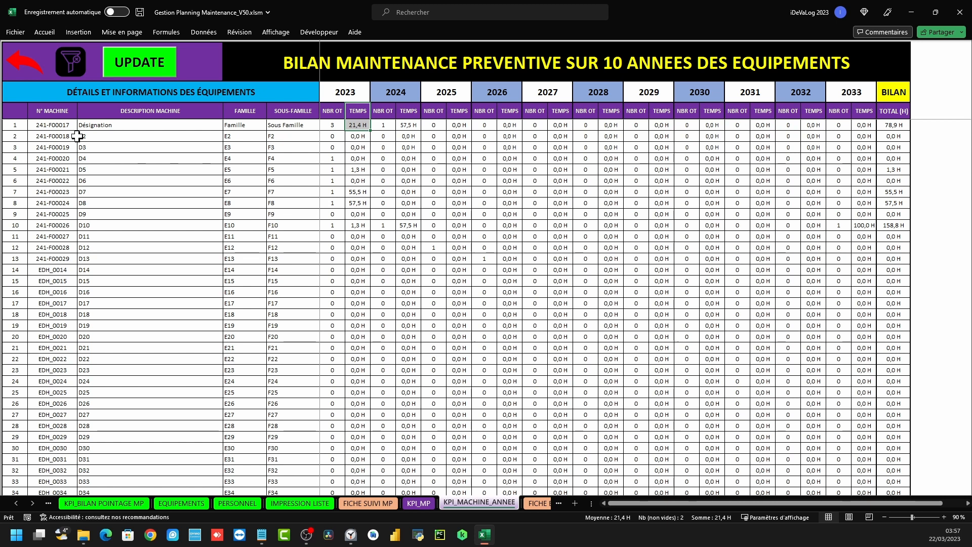
{"action": "left_click_drag", "start_coordinate": [337, 124], "coordinate": [846, 124]}
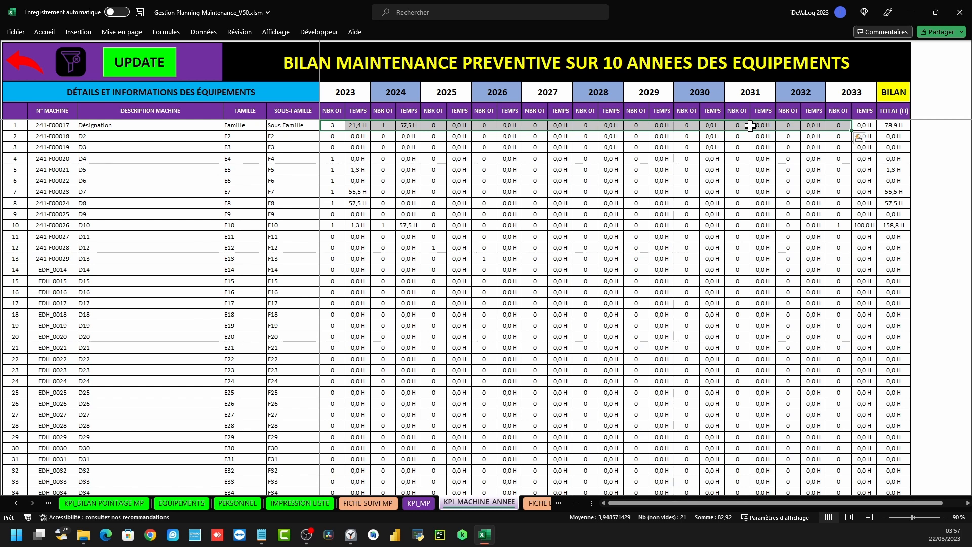
{"action": "left_click", "coordinate": [897, 126]}
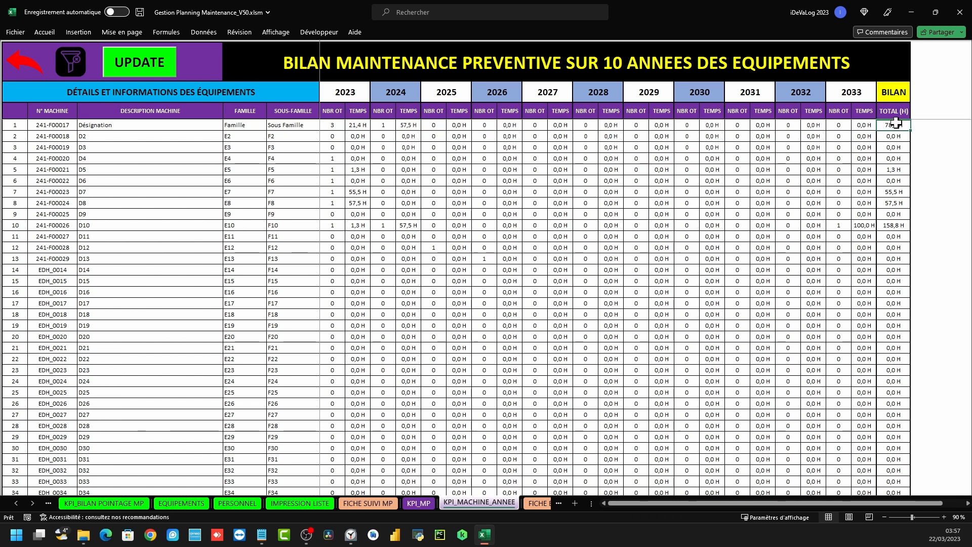
{"action": "left_click_drag", "start_coordinate": [885, 125], "coordinate": [52, 127]}
{"action": "scroll", "coordinate": [213, 329], "scroll_direction": "down", "scroll_amount": 18}
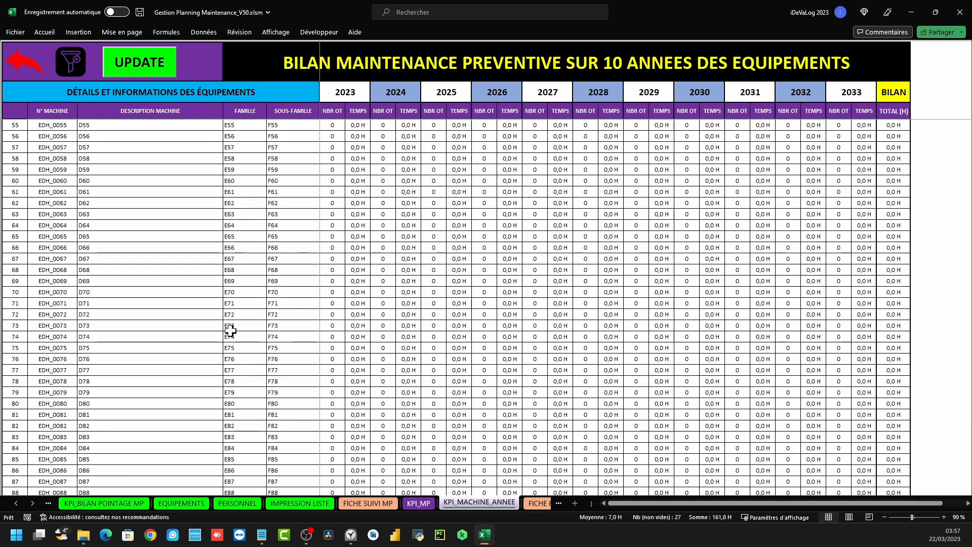
{"action": "scroll", "coordinate": [212, 329], "scroll_direction": "up", "scroll_amount": 18}
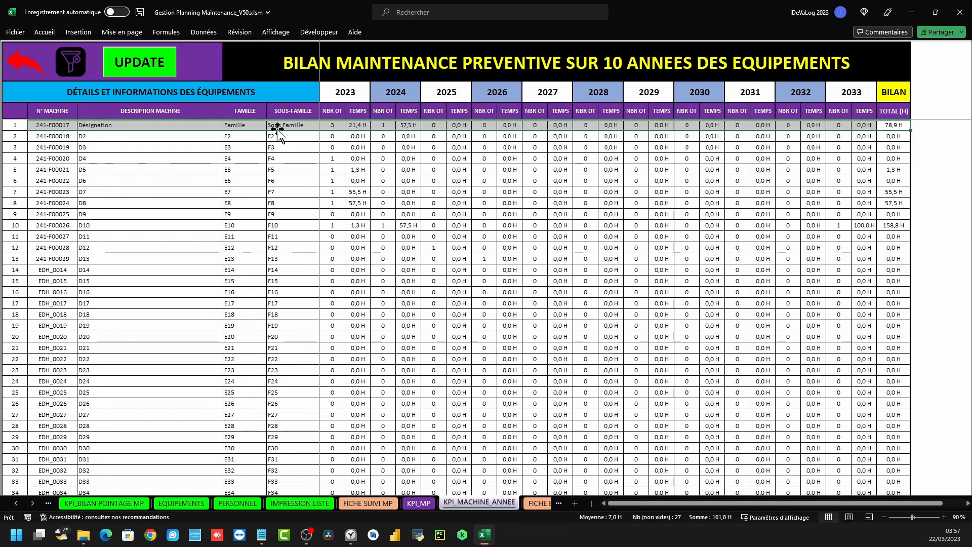
Run UPDATE on the ten-year summary, accept the 8,76-second processing message, then return to PLANNING MAINTENANCE
{"action": "left_click", "coordinate": [144, 64]}
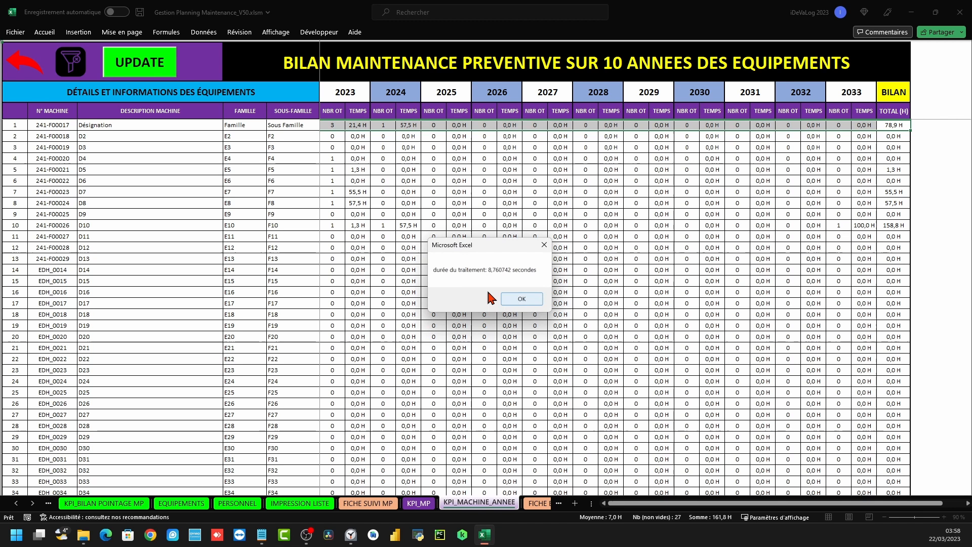
{"action": "left_click", "coordinate": [516, 300]}
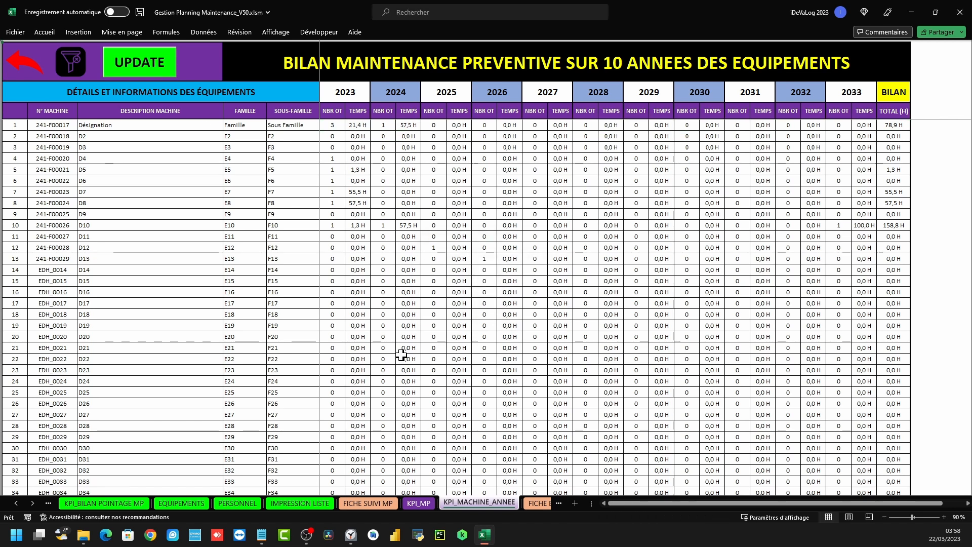
{"action": "scroll", "coordinate": [707, 324], "scroll_direction": "down", "scroll_amount": 6}
{"action": "scroll", "coordinate": [442, 284], "scroll_direction": "up", "scroll_amount": 6}
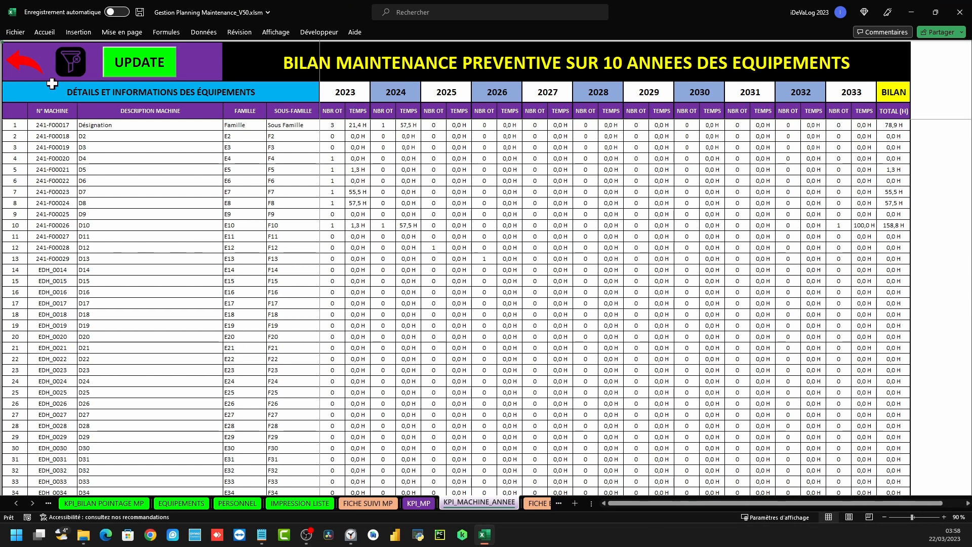
{"action": "left_click", "coordinate": [23, 68]}
{"action": "left_click", "coordinate": [69, 161]}
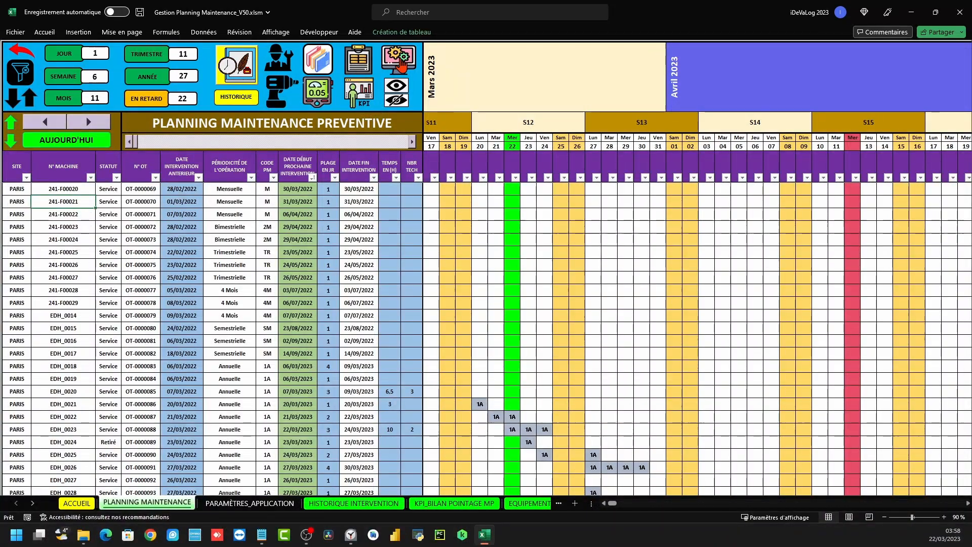
Glance at PARAMÈTRES_APPLICATION, then open the planning sheet and select columns SITE through TEMPS EN (H)
{"action": "left_click", "coordinate": [402, 65]}
{"action": "left_click", "coordinate": [405, 274]}
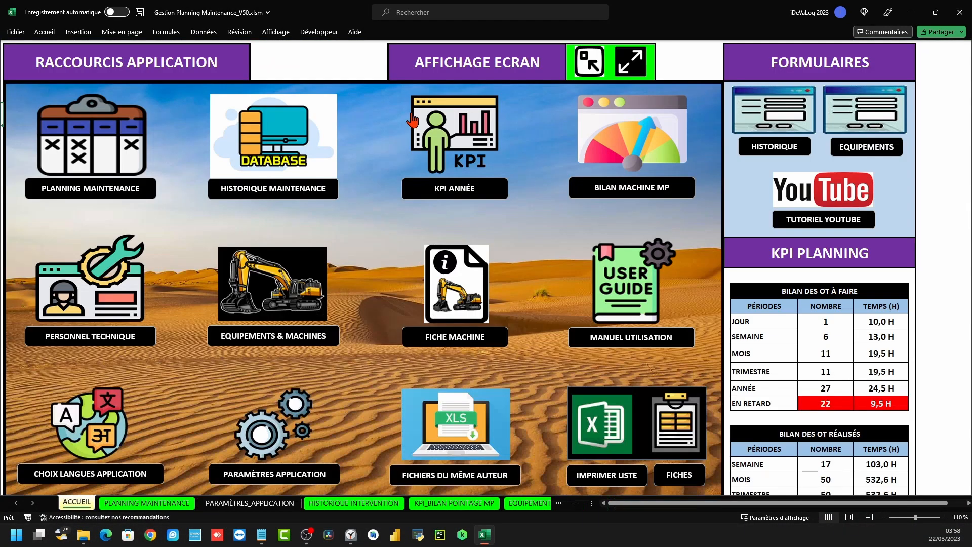
{"action": "left_click", "coordinate": [124, 140]}
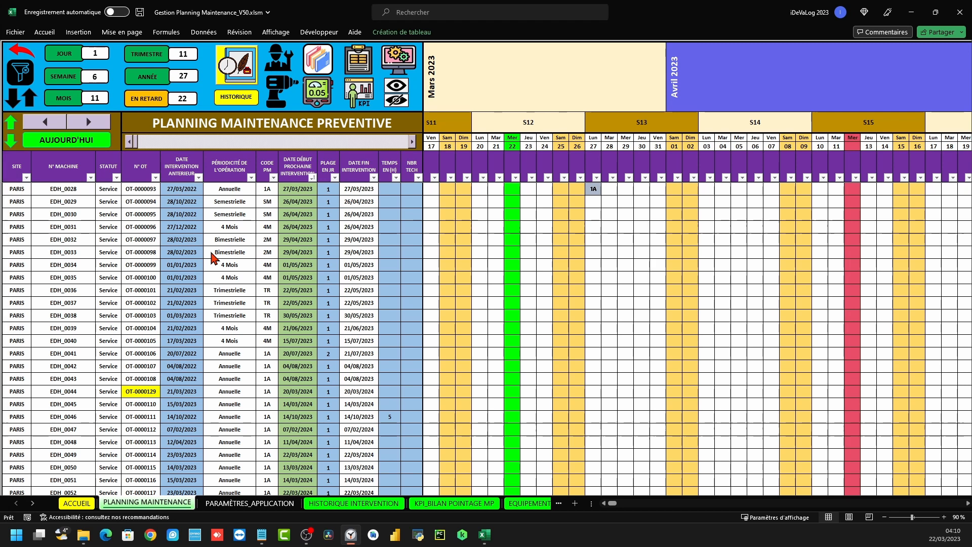
{"action": "scroll", "coordinate": [249, 260], "scroll_direction": "down", "scroll_amount": 2}
{"action": "scroll", "coordinate": [249, 260], "scroll_direction": "up", "scroll_amount": 1}
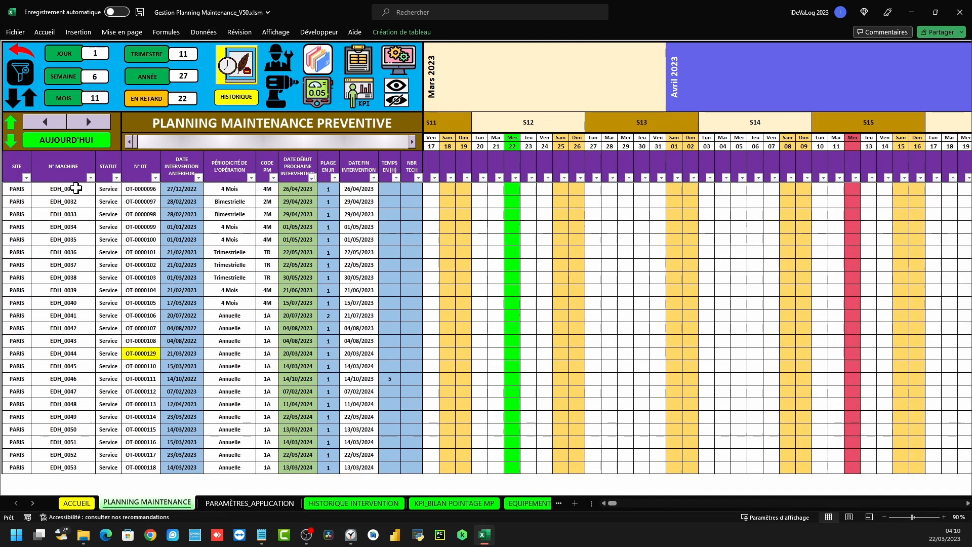
{"action": "left_click_drag", "start_coordinate": [20, 154], "coordinate": [389, 167]}
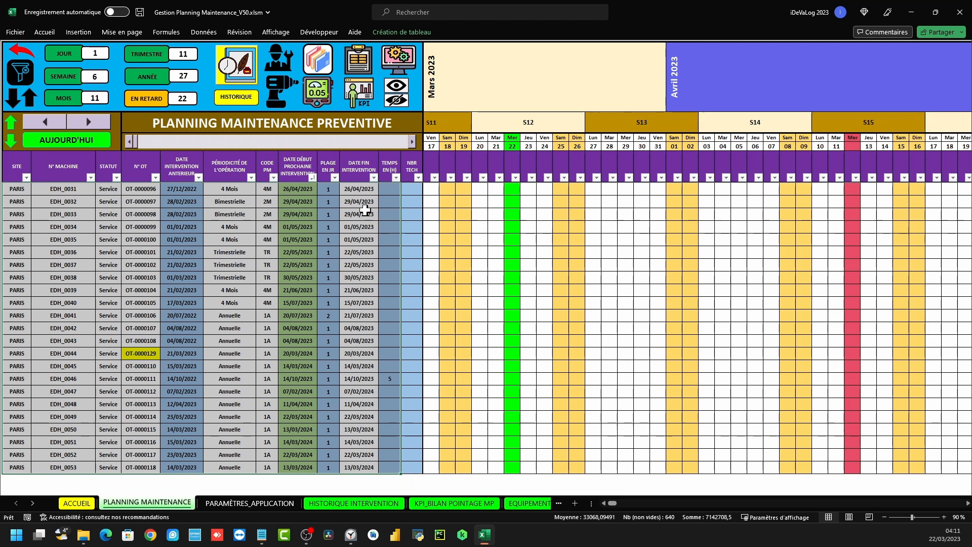
{"action": "left_click", "coordinate": [363, 66]}
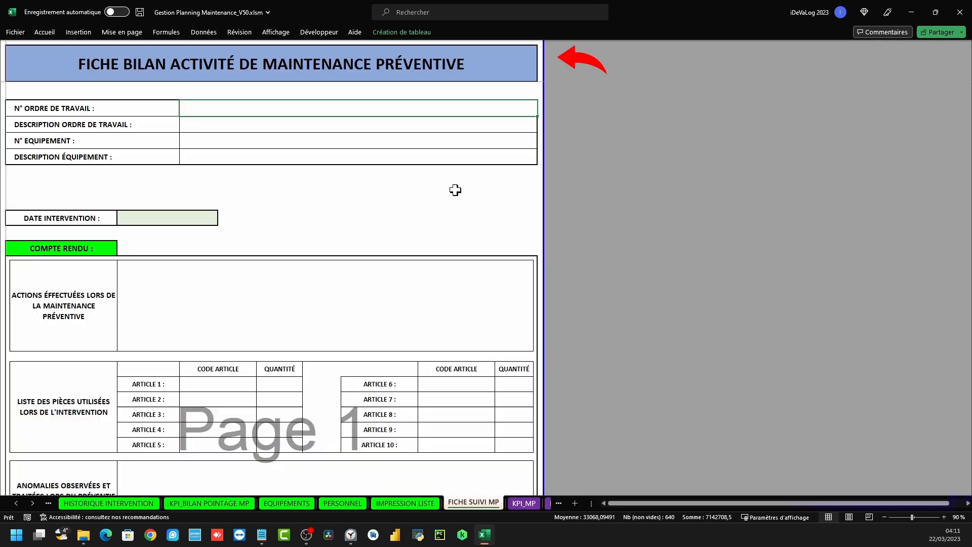
{"action": "left_click", "coordinate": [15, 31]}
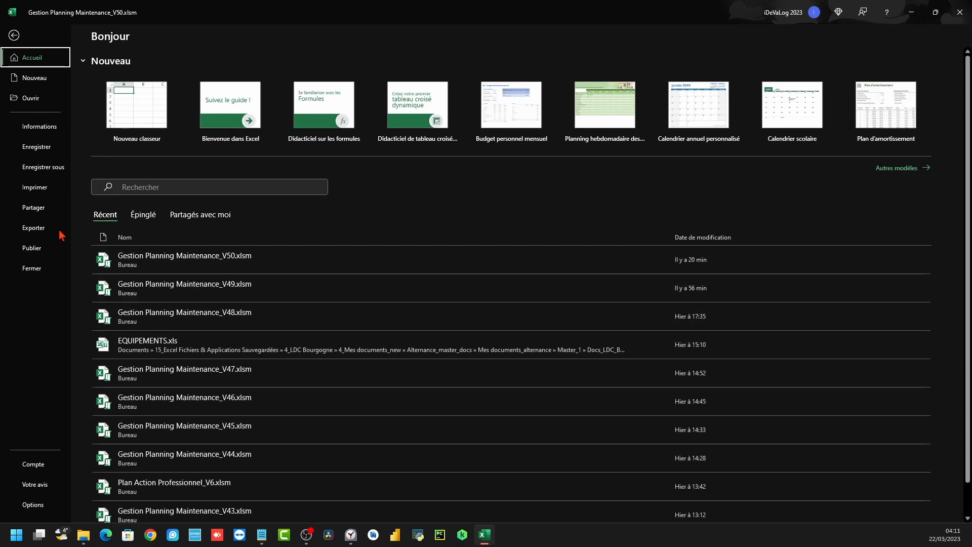
{"action": "left_click", "coordinate": [48, 189]}
{"action": "left_click", "coordinate": [632, 302]}
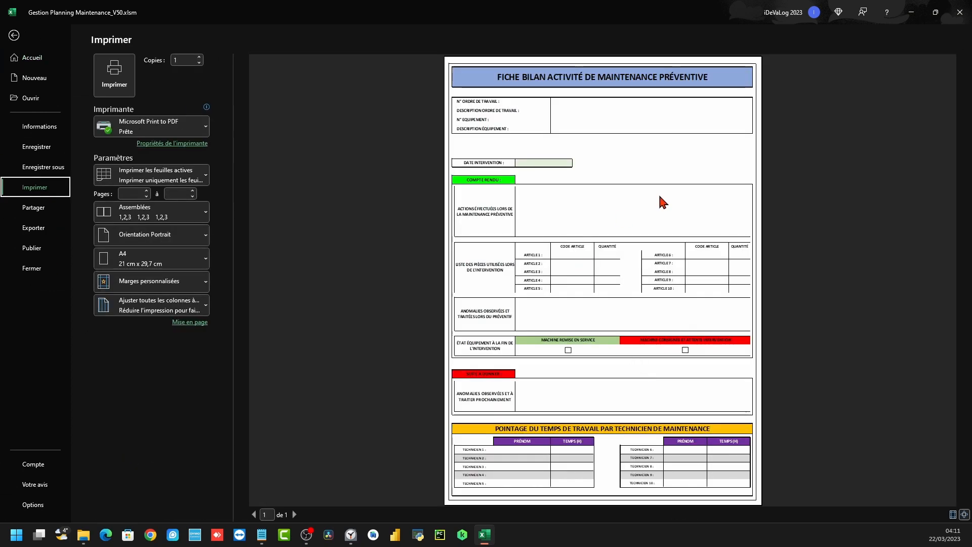
{"action": "left_click", "coordinate": [14, 35]}
{"action": "left_click", "coordinate": [576, 65]}
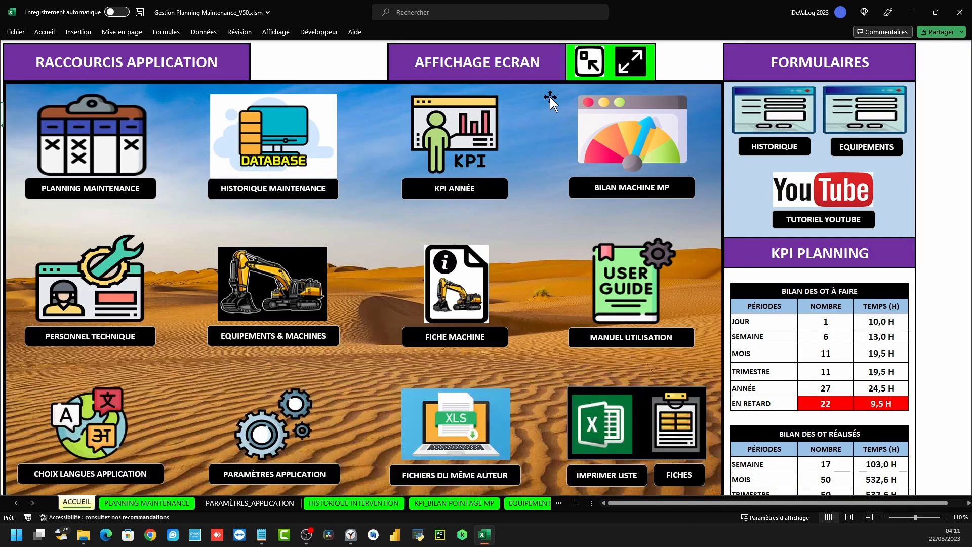
{"action": "left_click", "coordinate": [75, 133]}
{"action": "left_click", "coordinate": [233, 301]}
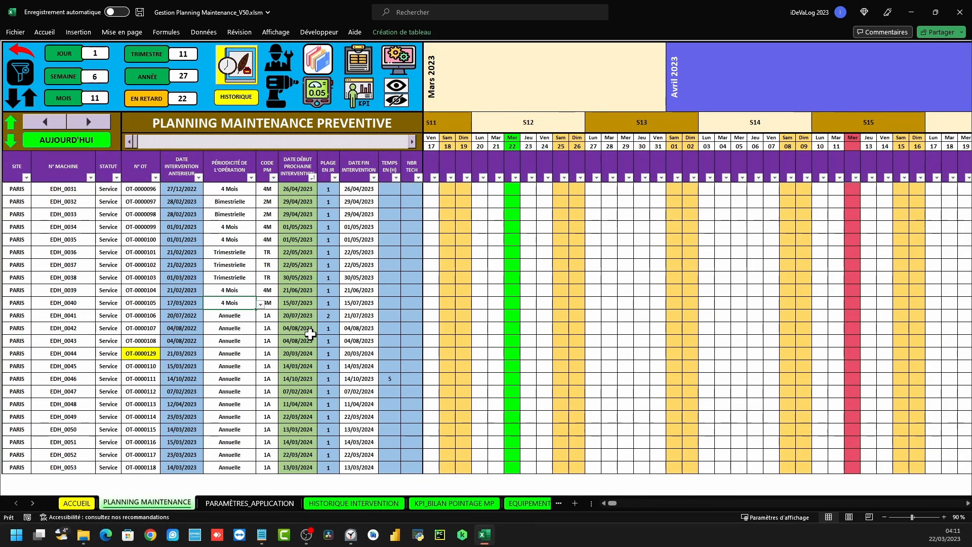
{"action": "double_click", "coordinate": [297, 353]}
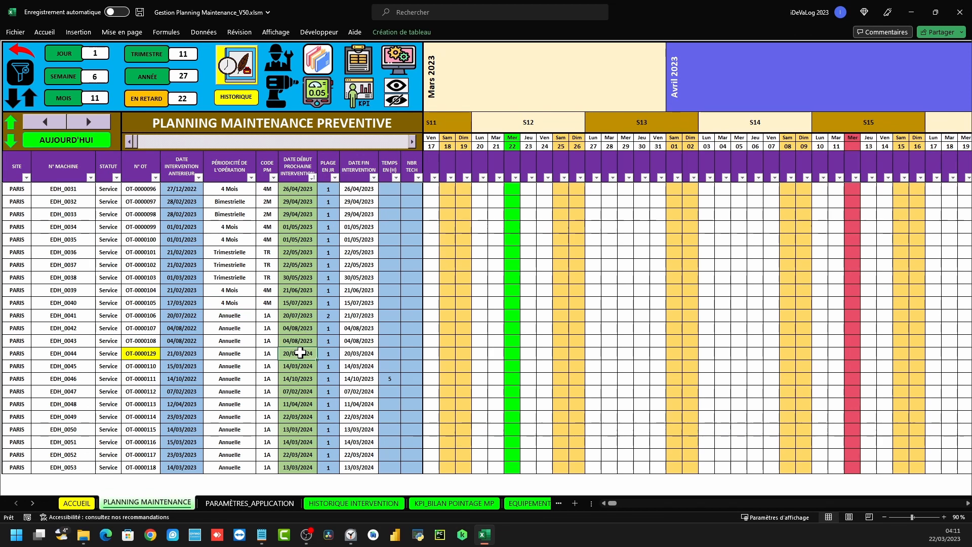
{"action": "left_click", "coordinate": [522, 114]}
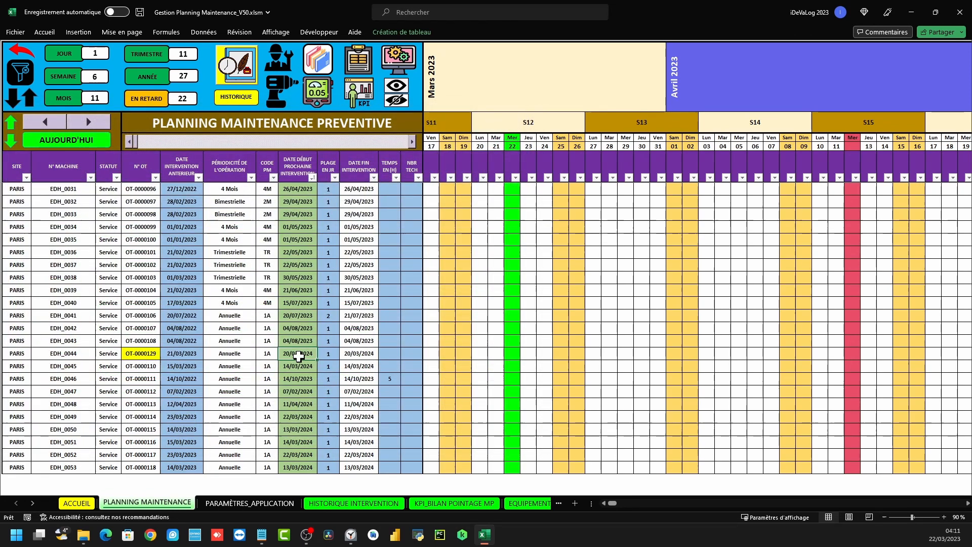
{"action": "left_click", "coordinate": [296, 154]}
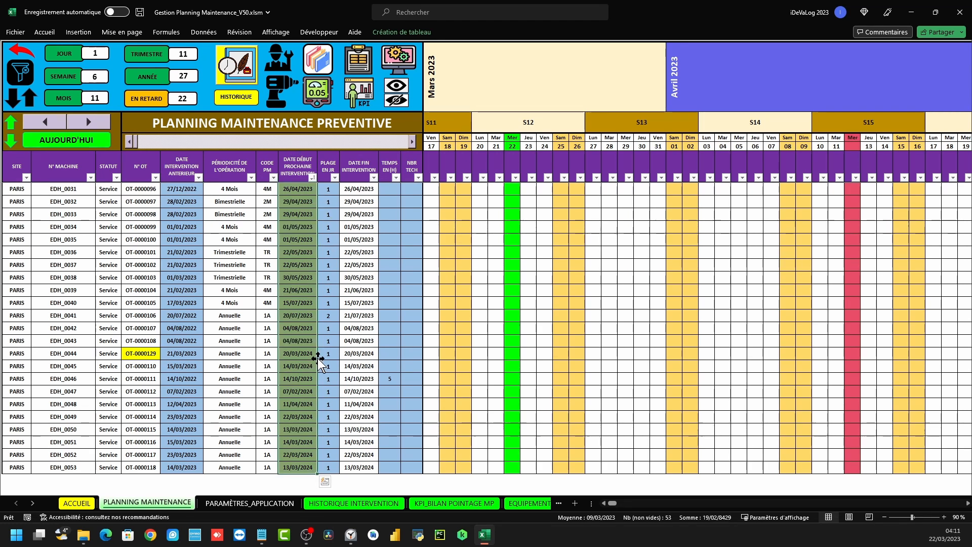
{"action": "scroll", "coordinate": [319, 357], "scroll_direction": "up", "scroll_amount": 4}
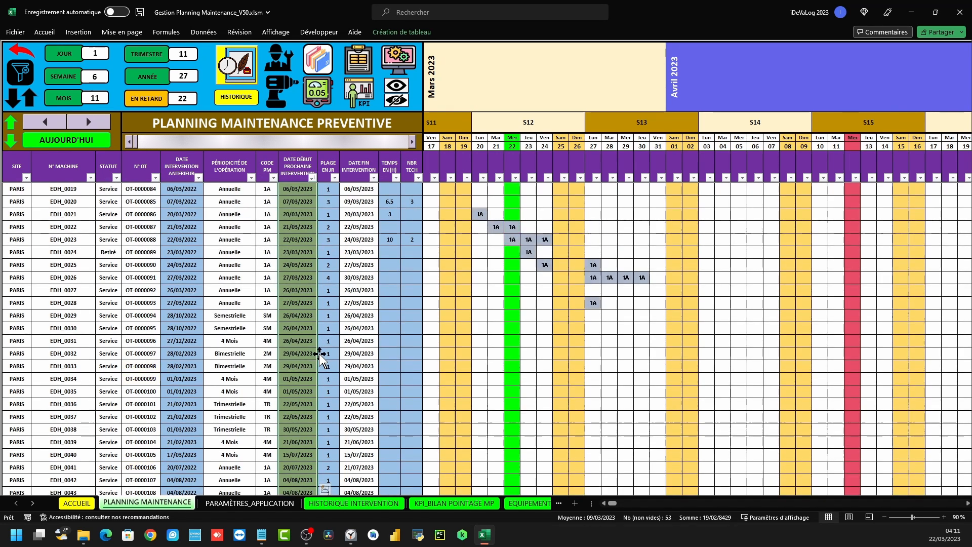
{"action": "left_click", "coordinate": [295, 151]}
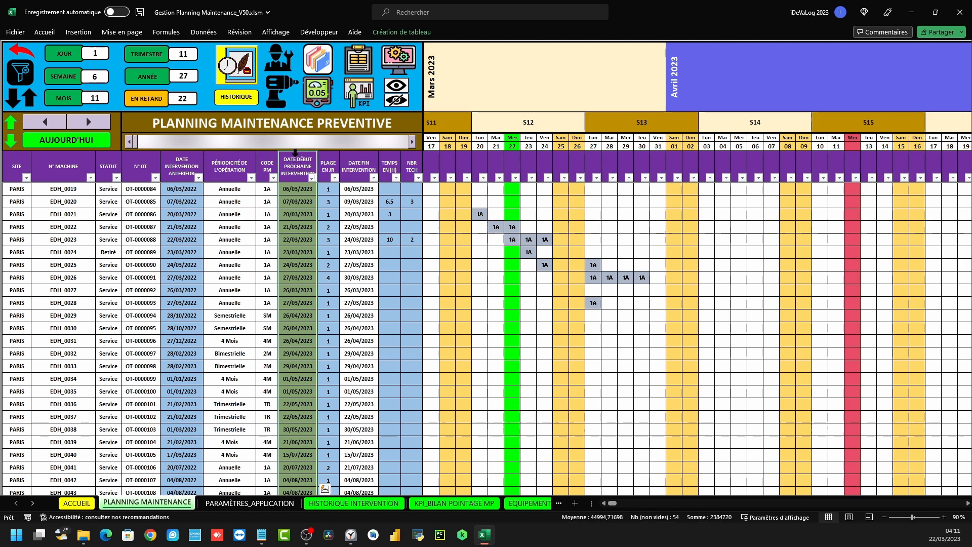
{"action": "left_click", "coordinate": [592, 265]}
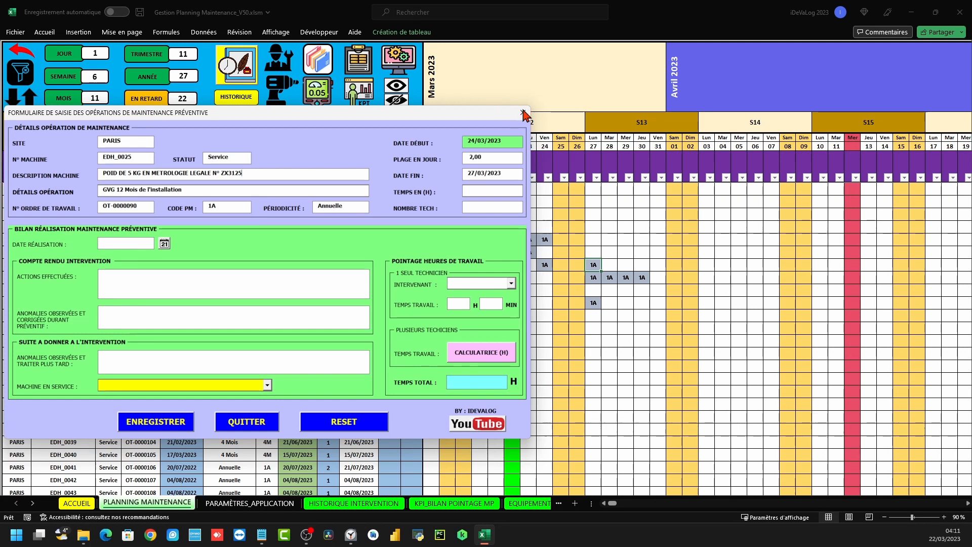
{"action": "left_click", "coordinate": [521, 115]}
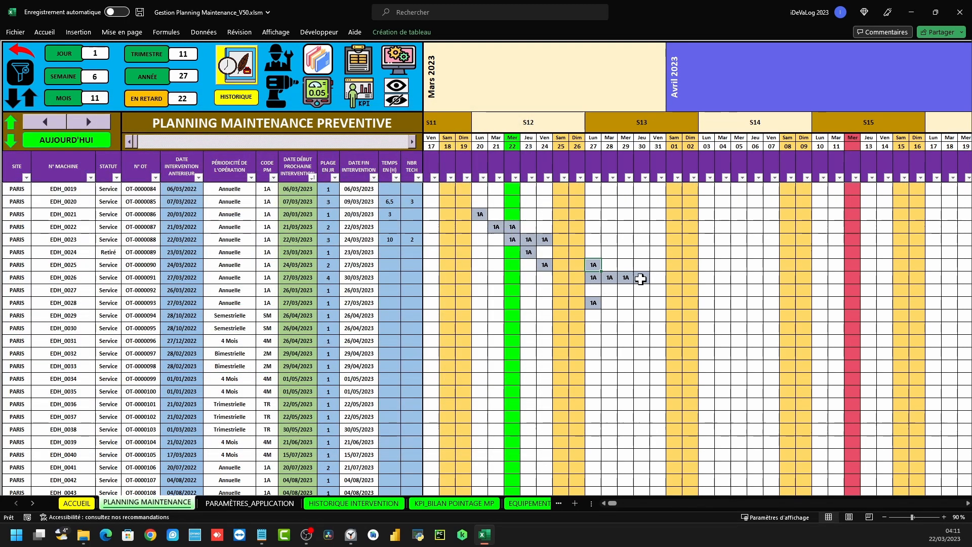
{"action": "left_click_drag", "start_coordinate": [656, 278], "coordinate": [594, 278]}
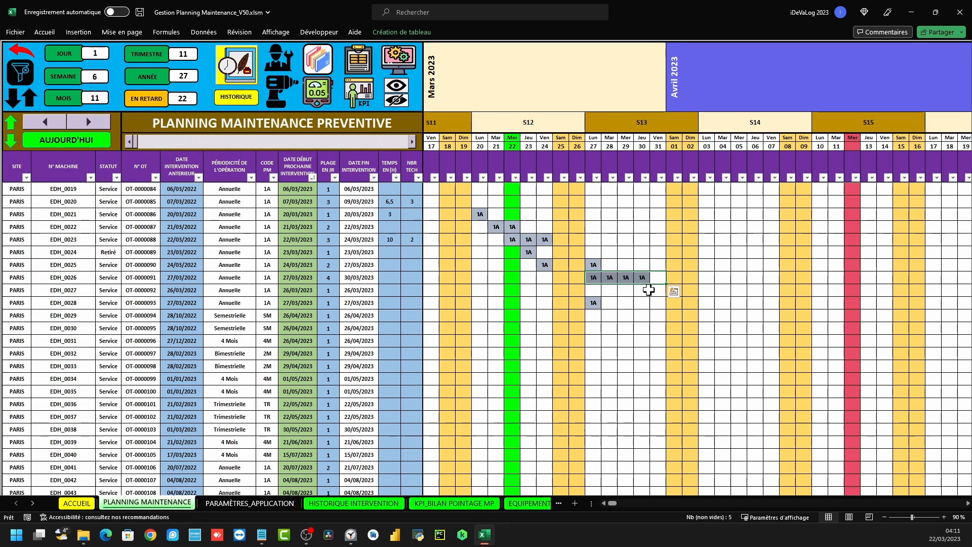
{"action": "scroll", "coordinate": [525, 291], "scroll_direction": "down", "scroll_amount": 2}
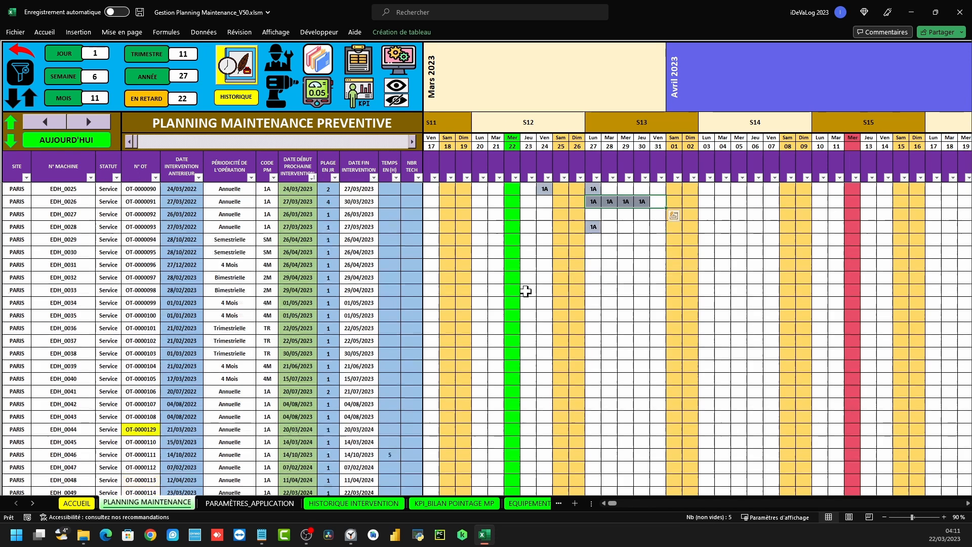
{"action": "scroll", "coordinate": [525, 291], "scroll_direction": "down", "scroll_amount": 2}
{"action": "left_click_drag", "start_coordinate": [121, 353], "coordinate": [305, 354]}
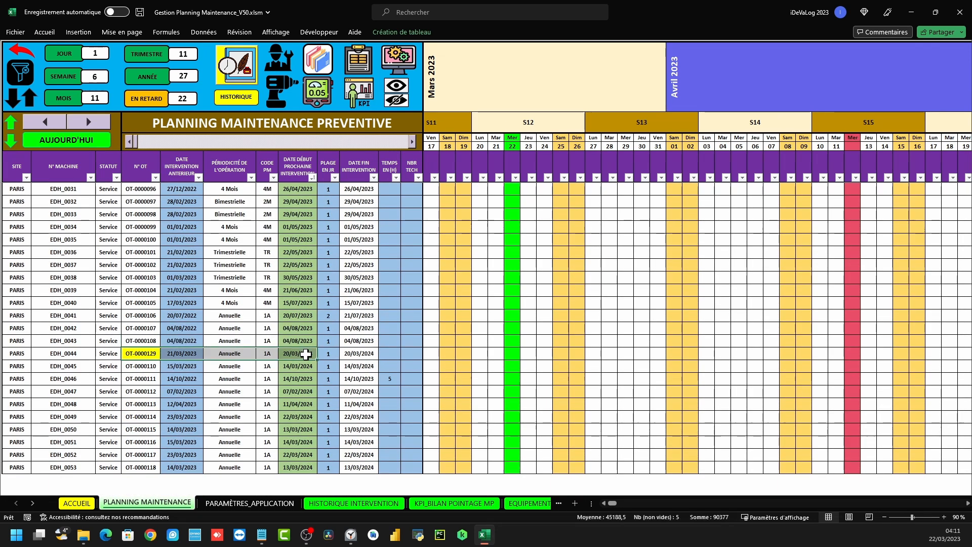
{"action": "left_click", "coordinate": [137, 367]}
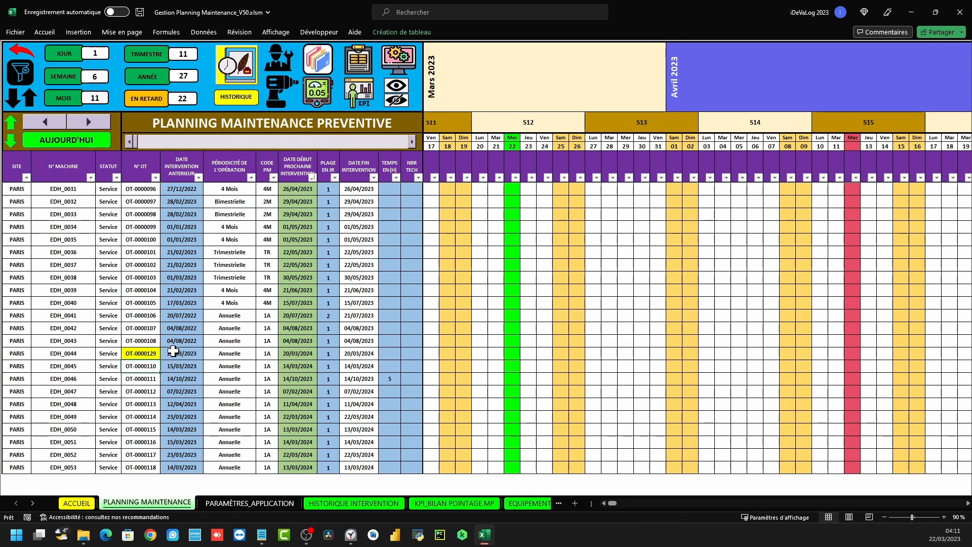
{"action": "double_click", "coordinate": [298, 354]}
Check the EDH_0044 form's OT-0000129, code 1A and 20/03/2024 fields, close it, and go to FICHE SUIVI MP
{"action": "left_click_drag", "start_coordinate": [289, 111], "coordinate": [565, 124]}
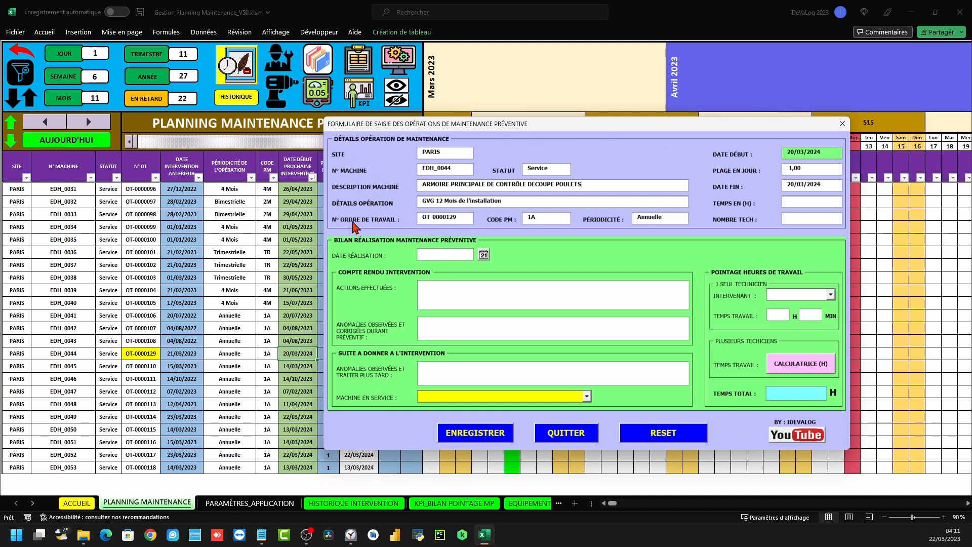
{"action": "left_click_drag", "start_coordinate": [463, 218], "coordinate": [398, 214]}
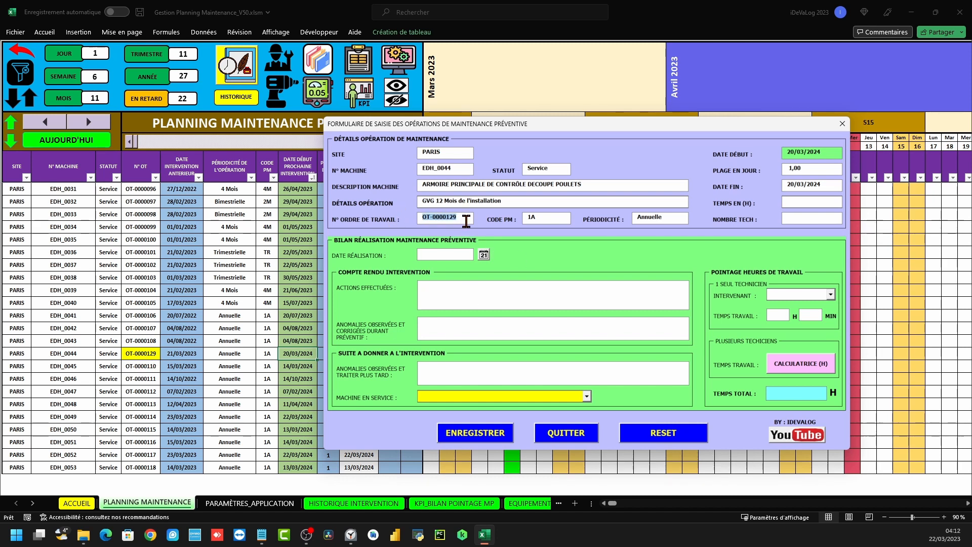
{"action": "left_click_drag", "start_coordinate": [551, 217], "coordinate": [522, 218]}
{"action": "left_click_drag", "start_coordinate": [815, 152], "coordinate": [776, 185]}
{"action": "left_click", "coordinate": [797, 201]}
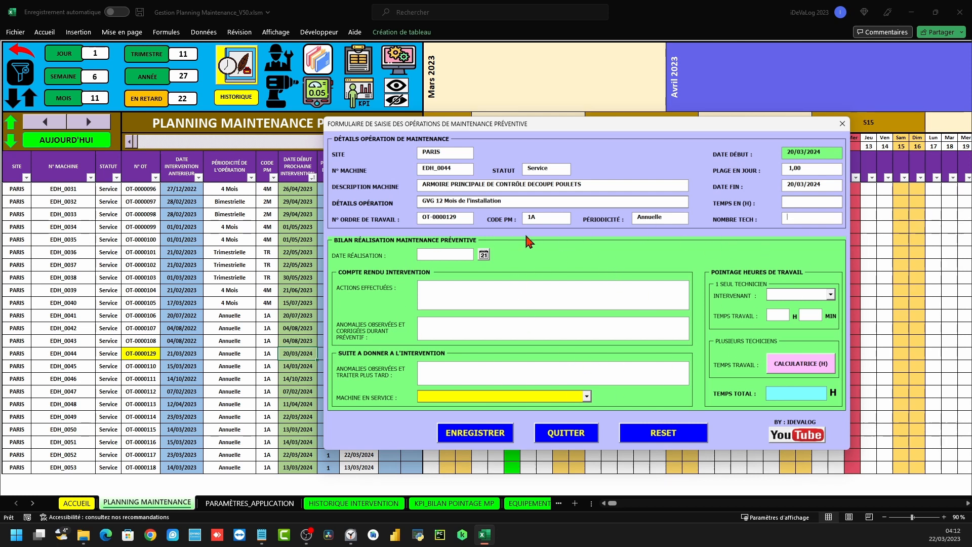
{"action": "left_click", "coordinate": [842, 123]}
{"action": "left_click", "coordinate": [362, 60]}
{"action": "scroll", "coordinate": [303, 223], "scroll_direction": "down", "scroll_amount": 2}
{"action": "scroll", "coordinate": [284, 210], "scroll_direction": "up", "scroll_amount": 2}
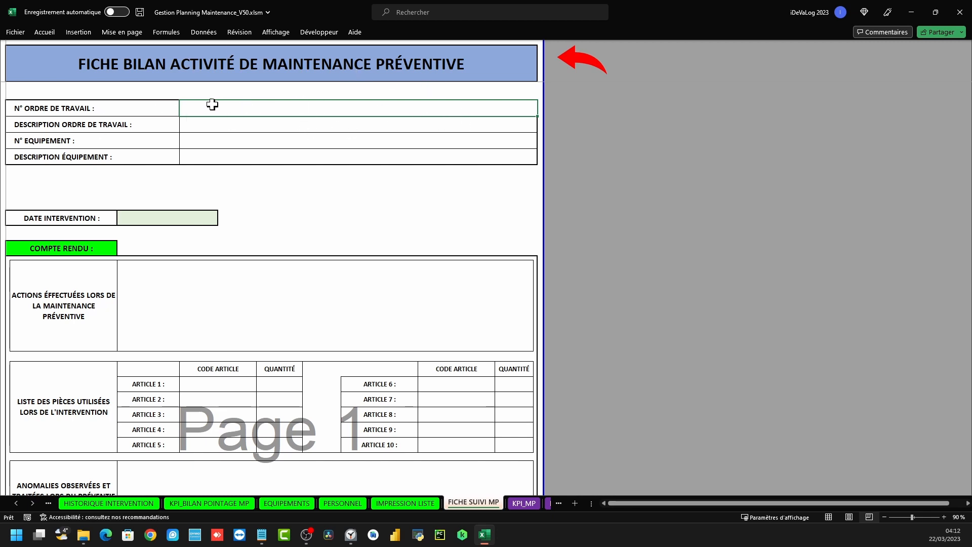
{"action": "left_click", "coordinate": [285, 121]}
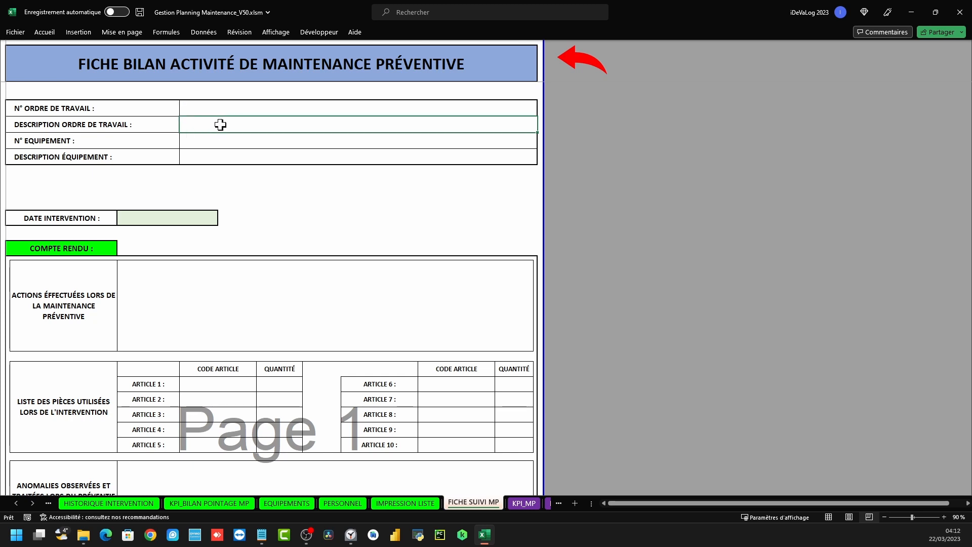
{"action": "left_click", "coordinate": [190, 141]}
{"action": "left_click", "coordinate": [219, 156]}
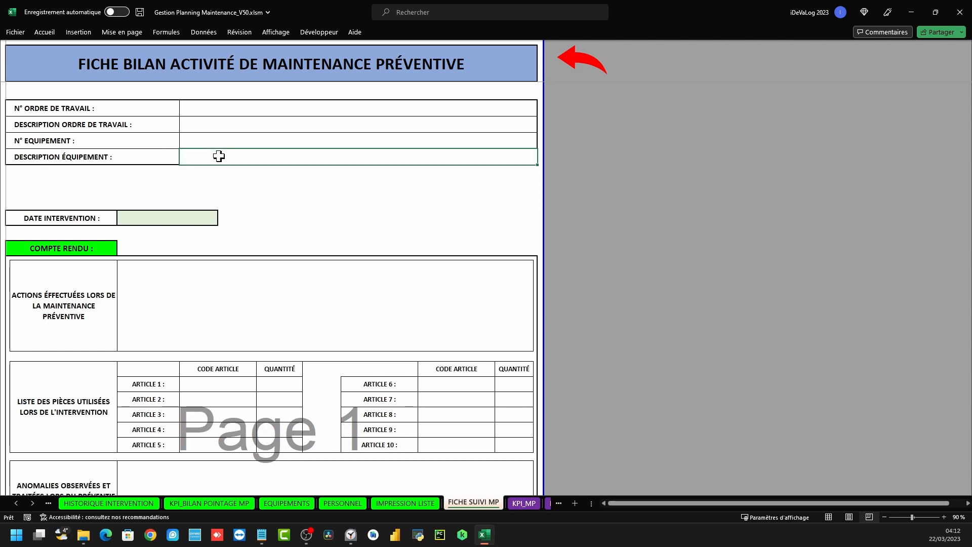
{"action": "left_click", "coordinate": [162, 213]}
{"action": "scroll", "coordinate": [152, 198], "scroll_direction": "down", "scroll_amount": 1}
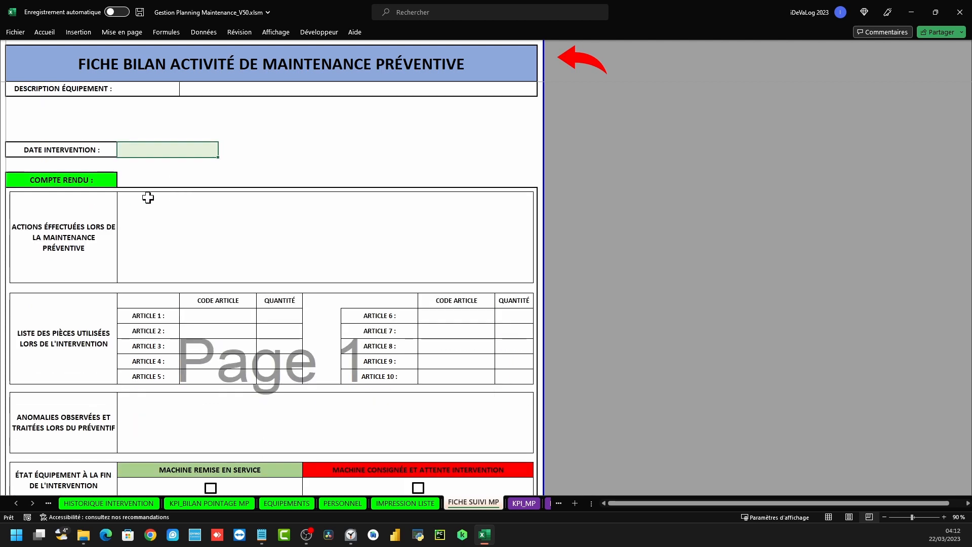
{"action": "left_click_drag", "start_coordinate": [57, 219], "coordinate": [216, 231]}
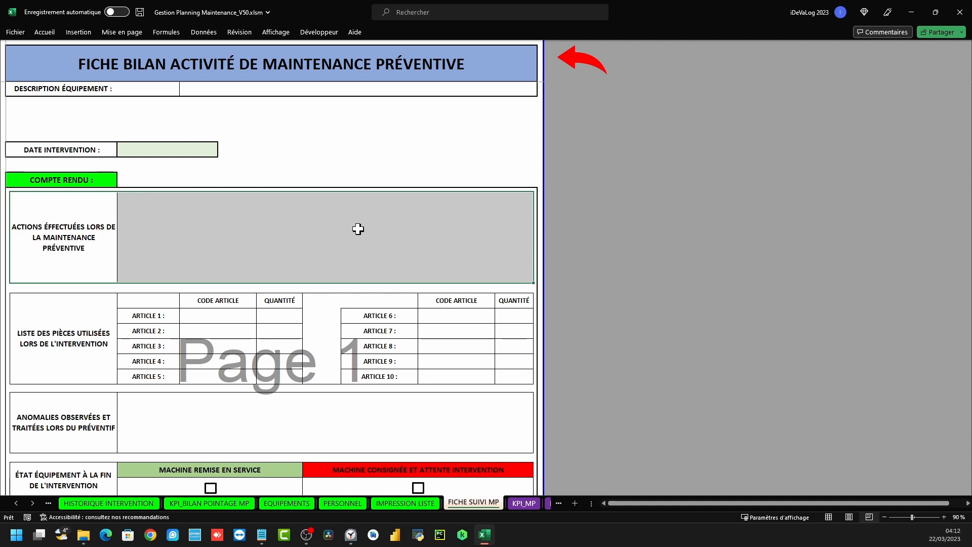
{"action": "left_click_drag", "start_coordinate": [87, 329], "coordinate": [481, 317]}
{"action": "scroll", "coordinate": [362, 284], "scroll_direction": "down", "scroll_amount": 3}
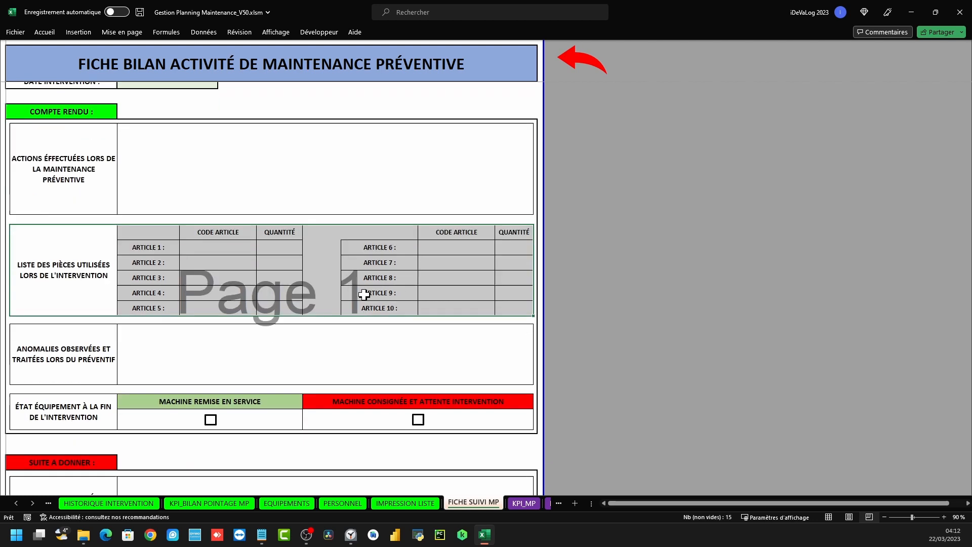
{"action": "left_click_drag", "start_coordinate": [95, 350], "coordinate": [149, 350]}
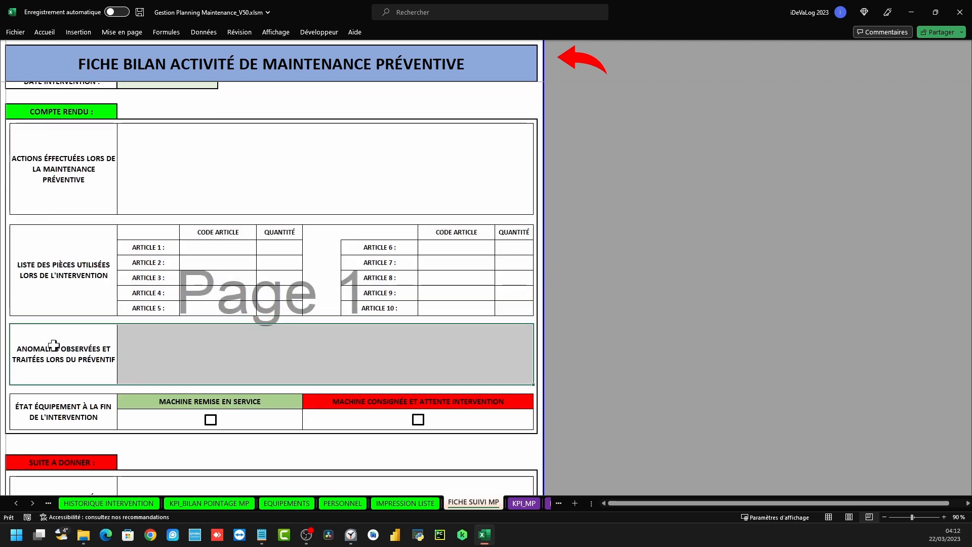
{"action": "scroll", "coordinate": [54, 345], "scroll_direction": "down", "scroll_amount": 2}
{"action": "left_click_drag", "start_coordinate": [48, 371], "coordinate": [195, 365]}
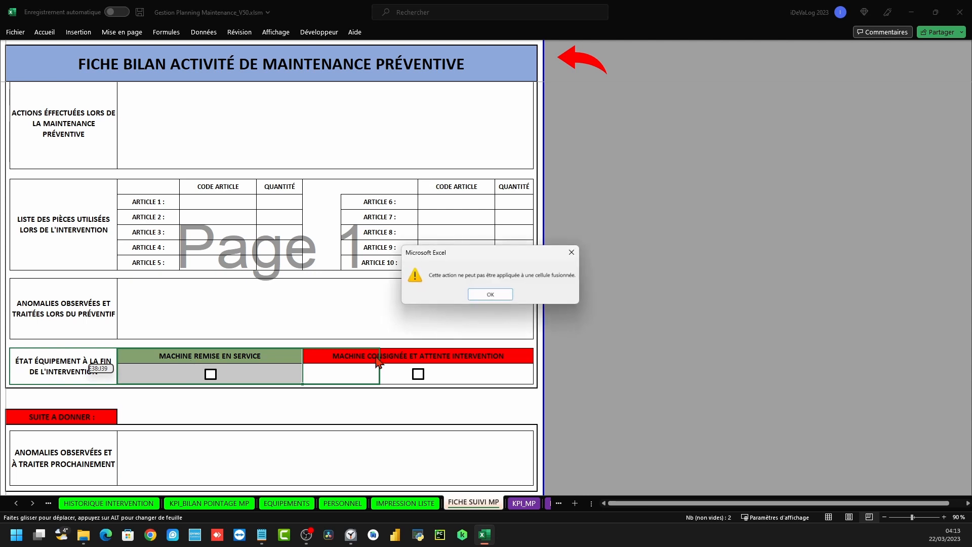
{"action": "key", "text": "Return"}
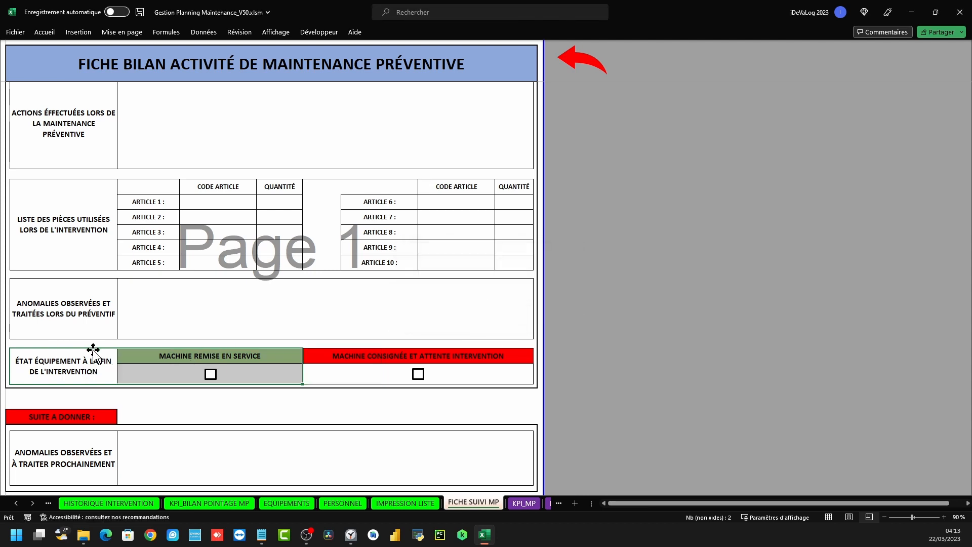
{"action": "left_click", "coordinate": [63, 361]}
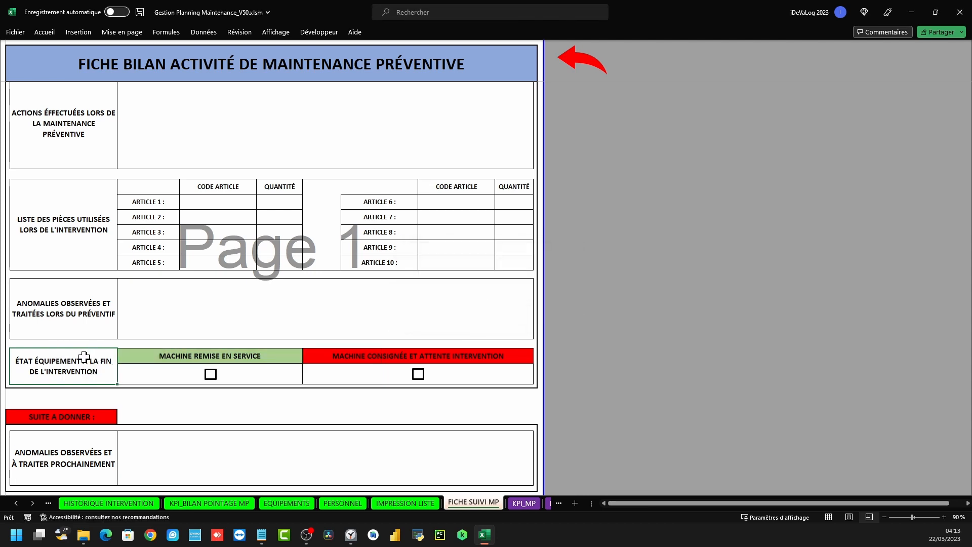
{"action": "scroll", "coordinate": [85, 357], "scroll_direction": "down", "scroll_amount": 1}
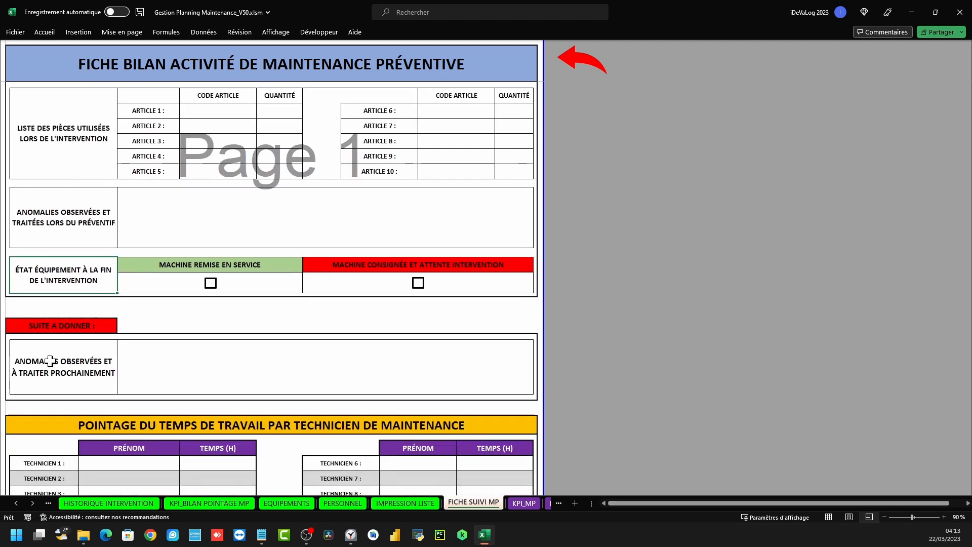
Select the anomalies-to-handle-later label and entry area on the report sheet
{"action": "left_click_drag", "start_coordinate": [81, 364], "coordinate": [369, 363]}
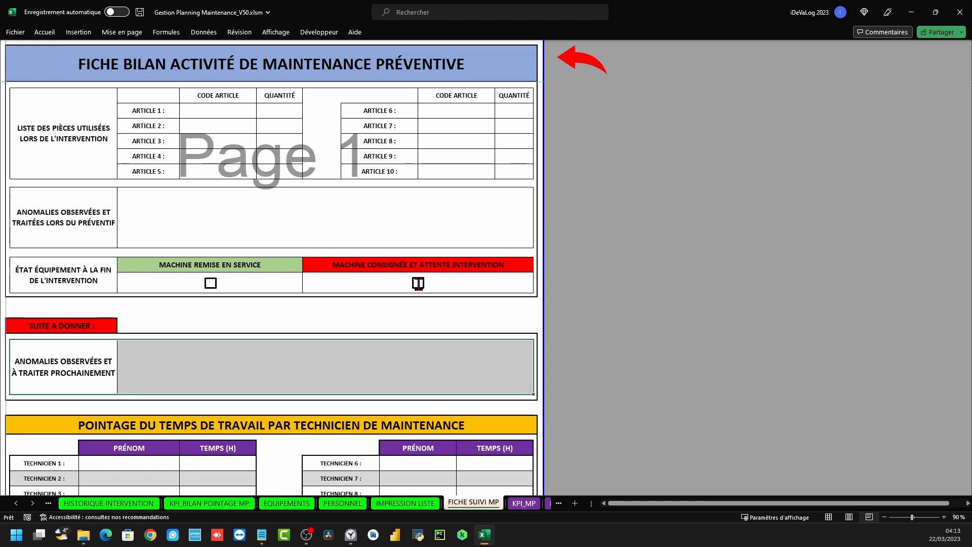
{"action": "left_click", "coordinate": [33, 372]}
{"action": "left_click", "coordinate": [243, 353]}
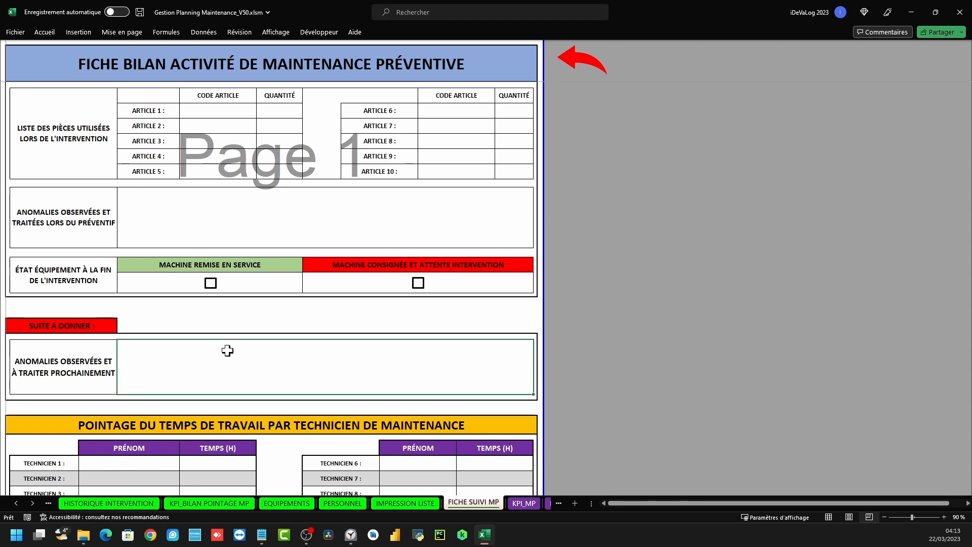
{"action": "scroll", "coordinate": [228, 350], "scroll_direction": "down", "scroll_amount": 3}
{"action": "left_click_drag", "start_coordinate": [67, 263], "coordinate": [304, 365]}
Select the name and hours cells for technicians 1–5, then return to PLANNING MAINTENANCE via ACCUEIL
{"action": "left_click", "coordinate": [56, 303]}
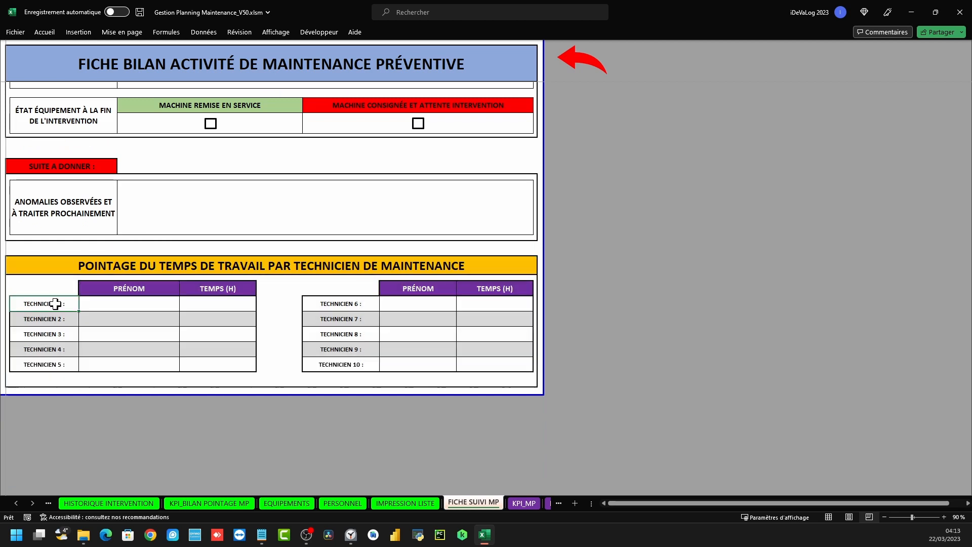
{"action": "left_click_drag", "start_coordinate": [56, 304], "coordinate": [202, 304]}
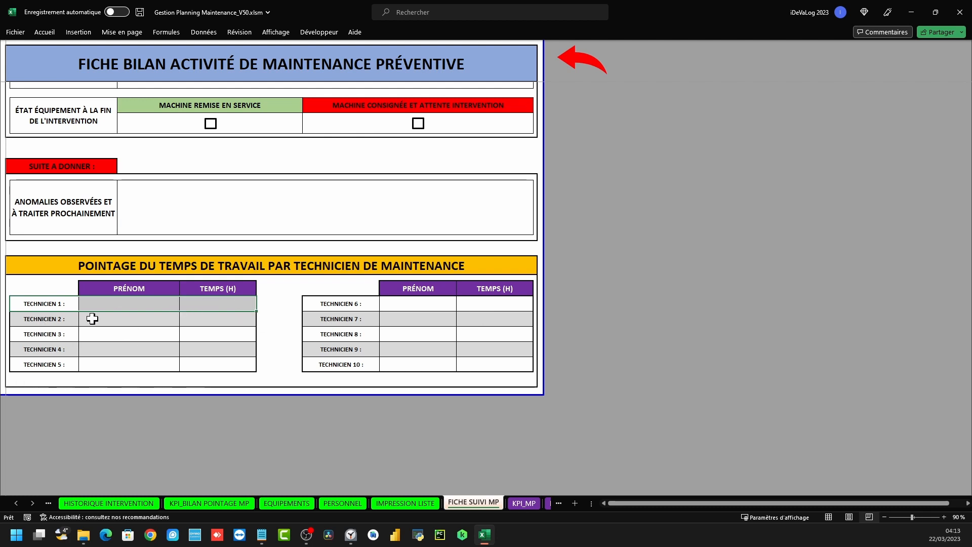
{"action": "left_click_drag", "start_coordinate": [55, 303], "coordinate": [204, 304]}
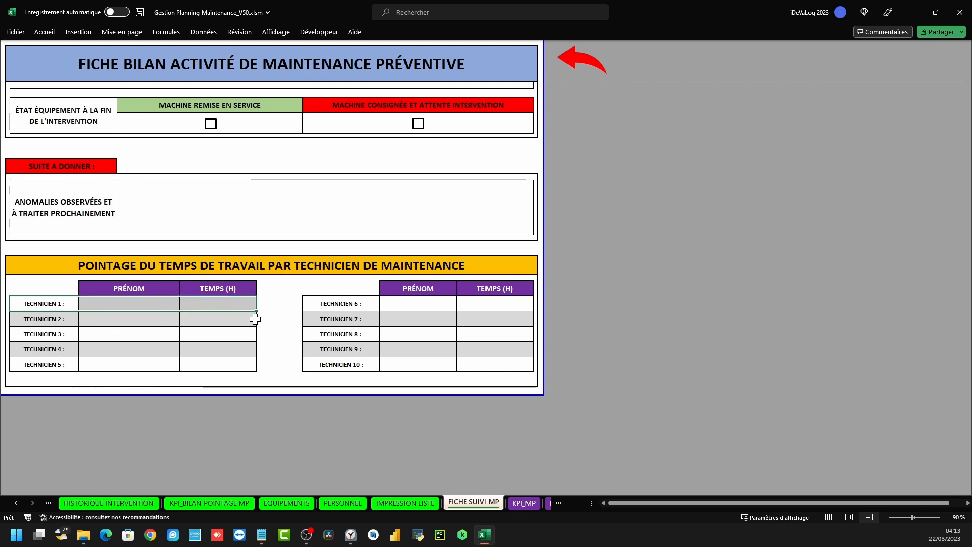
{"action": "left_click_drag", "start_coordinate": [113, 303], "coordinate": [126, 360]}
{"action": "left_click_drag", "start_coordinate": [220, 304], "coordinate": [217, 360]}
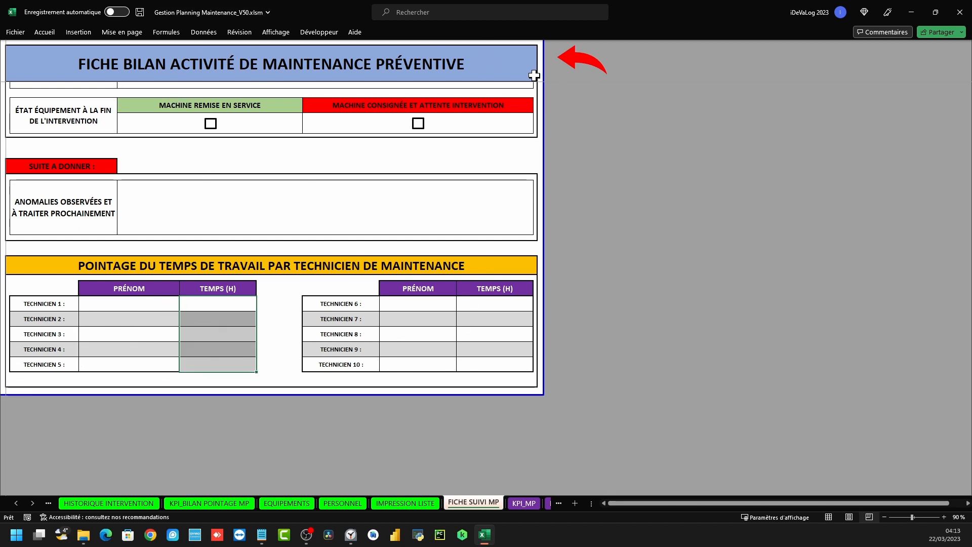
{"action": "left_click", "coordinate": [577, 57]}
{"action": "left_click", "coordinate": [54, 134]}
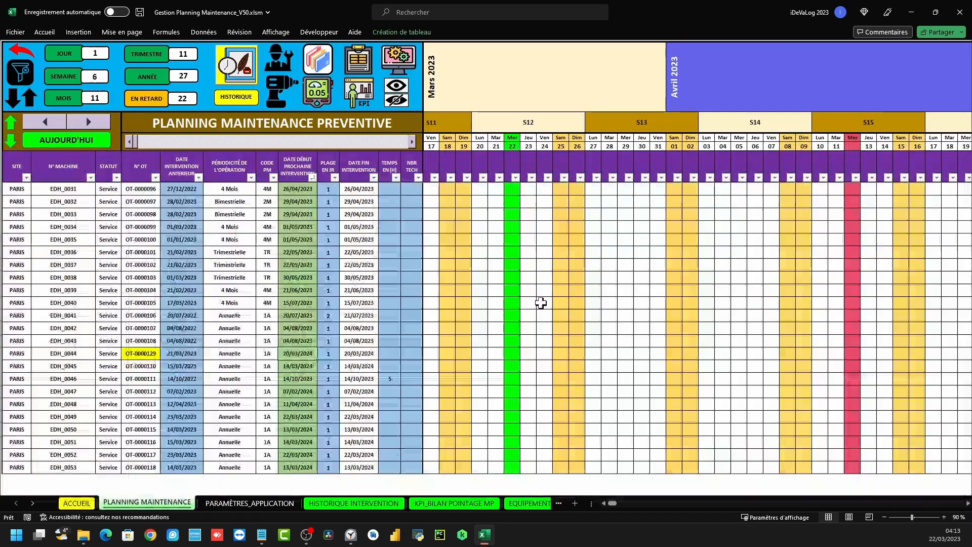
Open EDH_0044's report form and browse the completion-date calendar across years and months
{"action": "double_click", "coordinate": [291, 351]}
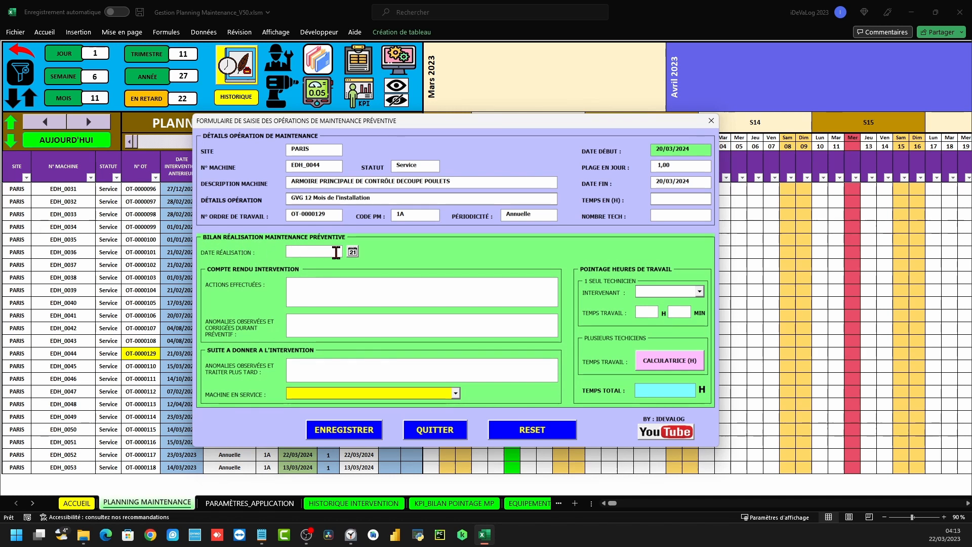
{"action": "left_click", "coordinate": [352, 252]}
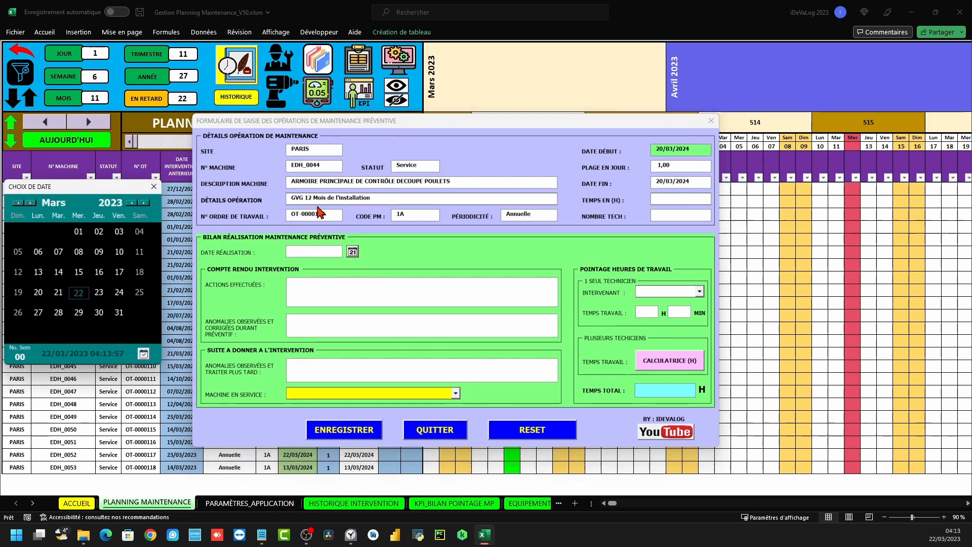
{"action": "left_click_drag", "start_coordinate": [97, 189], "coordinate": [526, 212]}
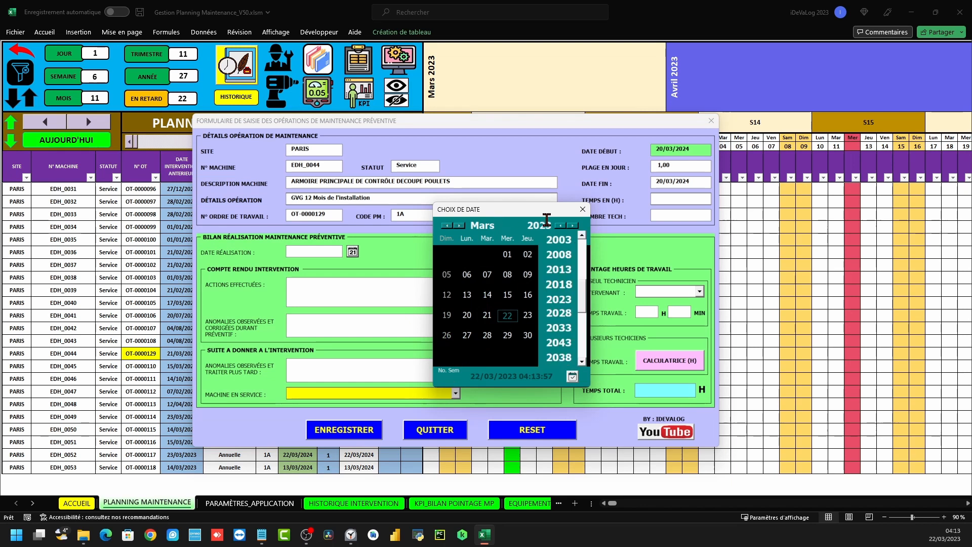
{"action": "left_click", "coordinate": [572, 225]}
{"action": "left_click", "coordinate": [572, 226]}
{"action": "left_click", "coordinate": [572, 226]}
{"action": "left_click", "coordinate": [572, 226]}
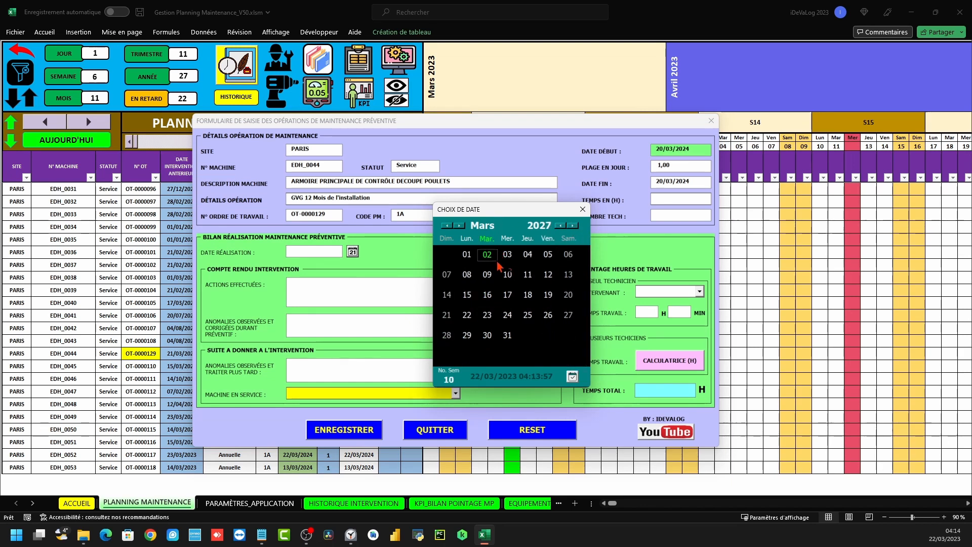
{"action": "left_click", "coordinate": [447, 226]}
{"action": "left_click", "coordinate": [447, 225]}
{"action": "left_click", "coordinate": [446, 225]}
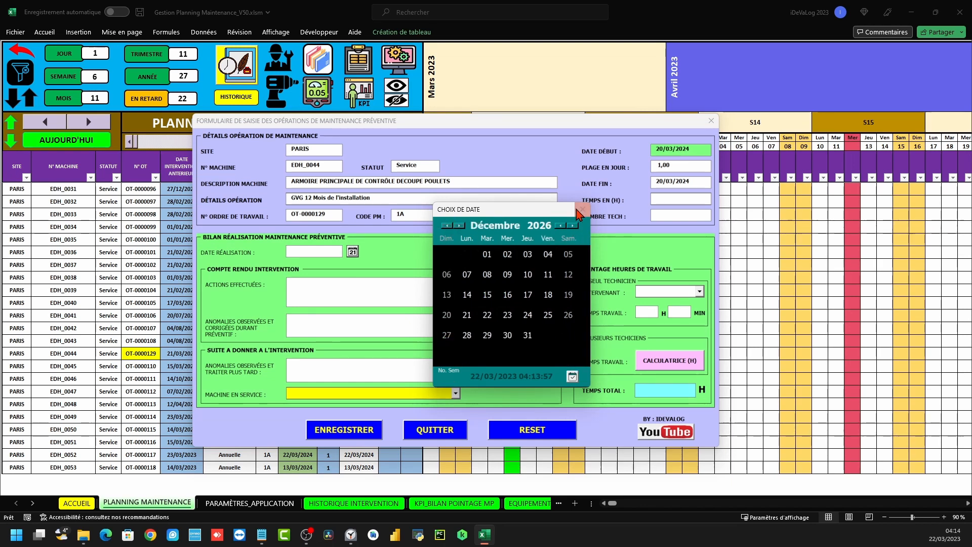
{"action": "left_click", "coordinate": [578, 210]}
Pick 22 March 2023 as the DATE RÉALISATION and select the entered date
{"action": "left_click", "coordinate": [352, 251]}
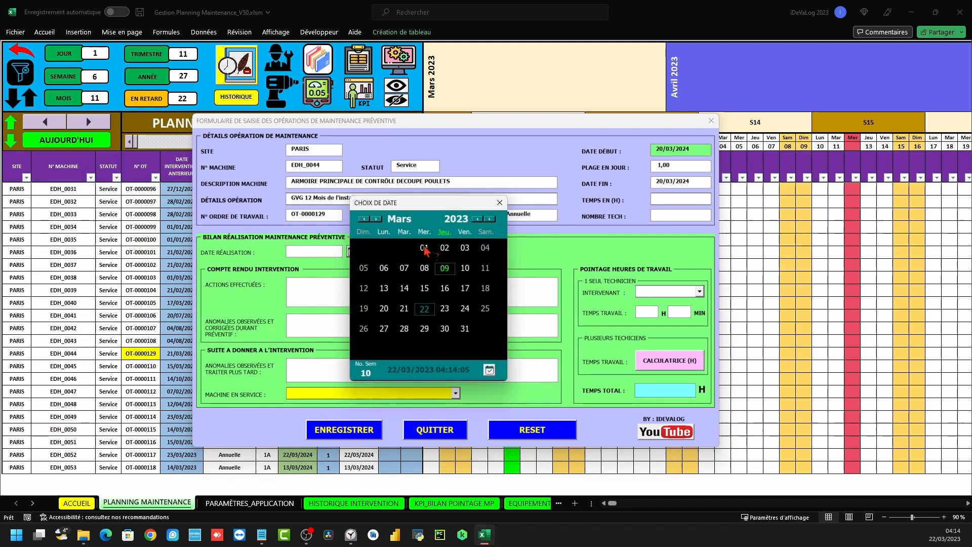
{"action": "left_click", "coordinate": [424, 311]}
{"action": "left_click_drag", "start_coordinate": [337, 251], "coordinate": [277, 257]}
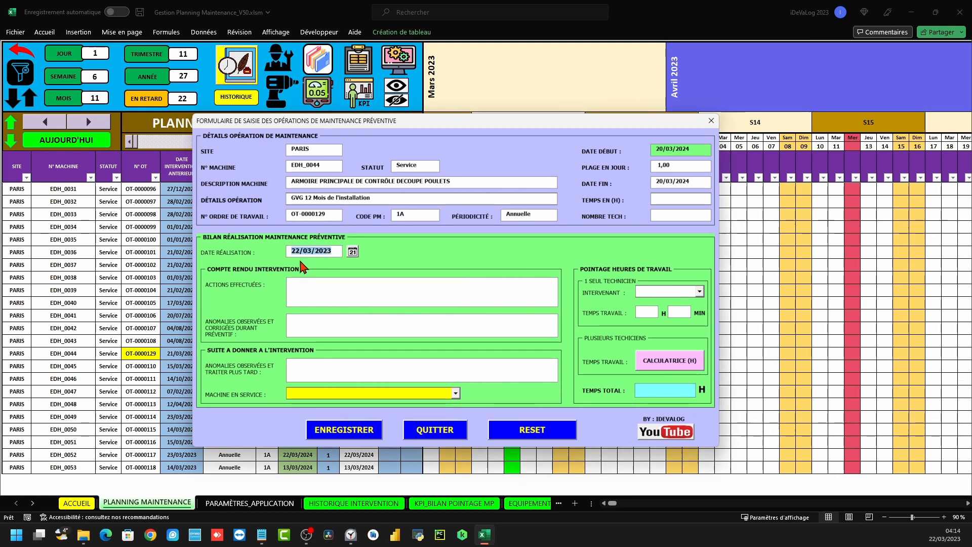
Fill ACTIONS EFFECTUÉES and the anomalies-to-handle-later box with placeholder N text
{"action": "left_click", "coordinate": [302, 294]}
{"action": "type", "text": "NNNNNNNNNNNNNNNNNNNNNNNNNNNNN"}
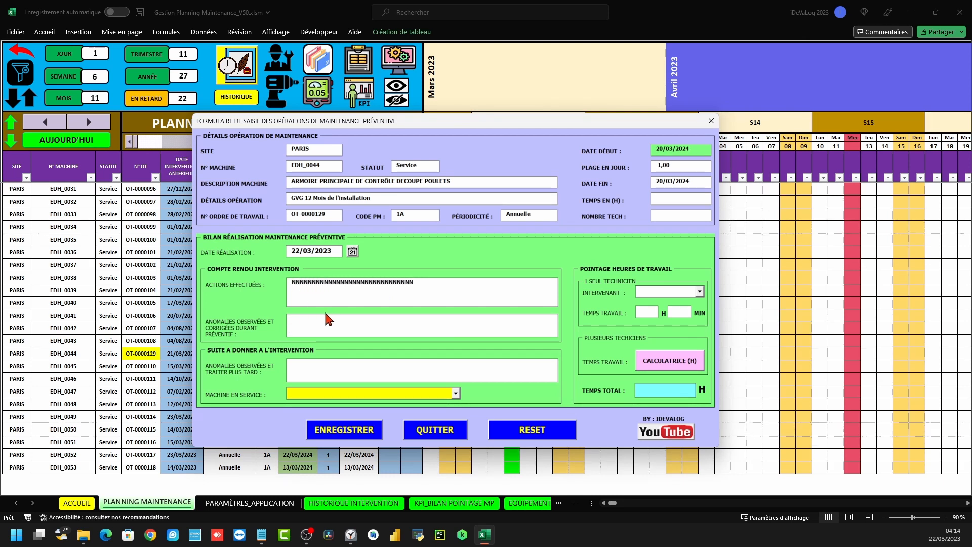
{"action": "type", "text": "NNNNNNNNNNNNNNNNNNNNNNNNNNNNNNNNNNNNNN"}
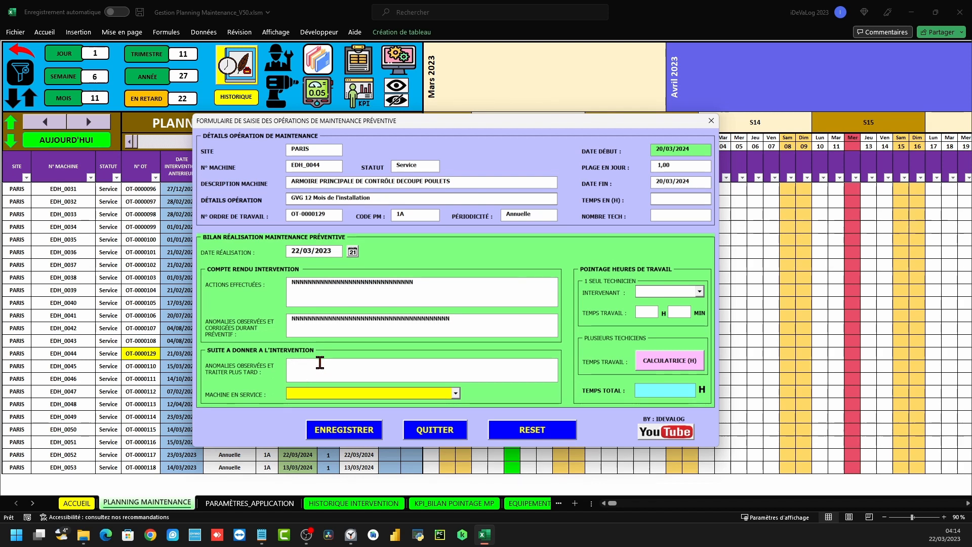
{"action": "left_click", "coordinate": [320, 362]}
{"action": "type", "text": "NNNNNNNNNNNNNNNNNNNNNNNNNNNNN"}
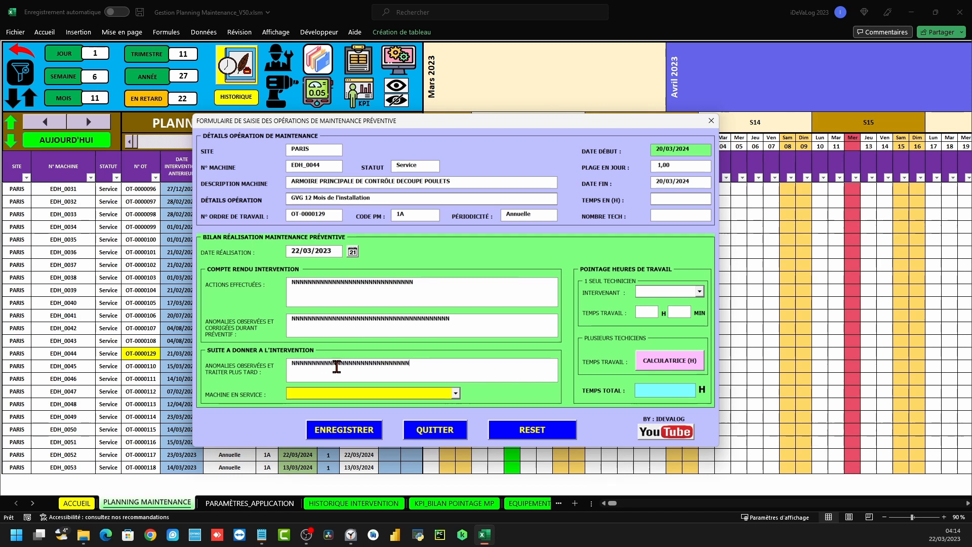
Look over the service-status and technician lists without choosing, then bring up CALCULATRICE (H)
{"action": "left_click", "coordinate": [455, 393]}
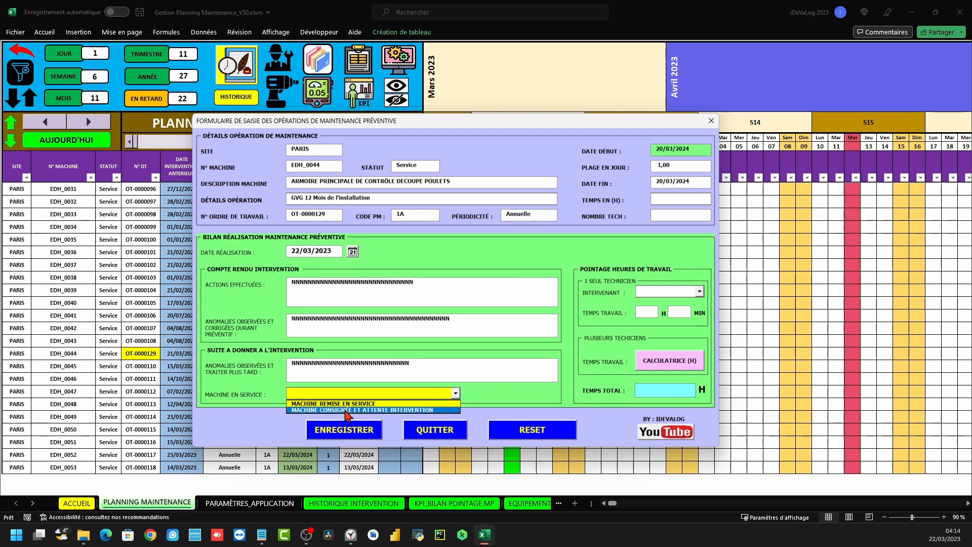
{"action": "left_click", "coordinate": [491, 393]}
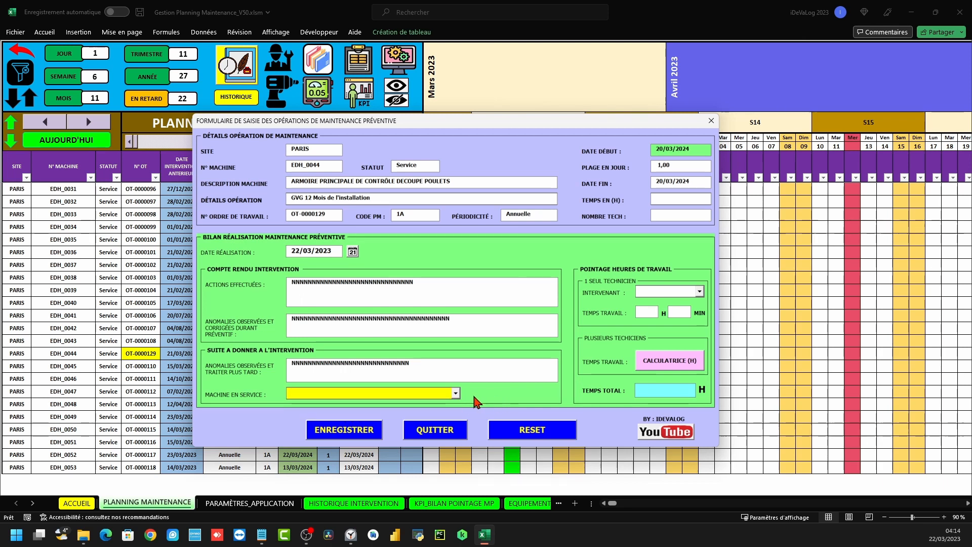
{"action": "left_click", "coordinate": [700, 291]}
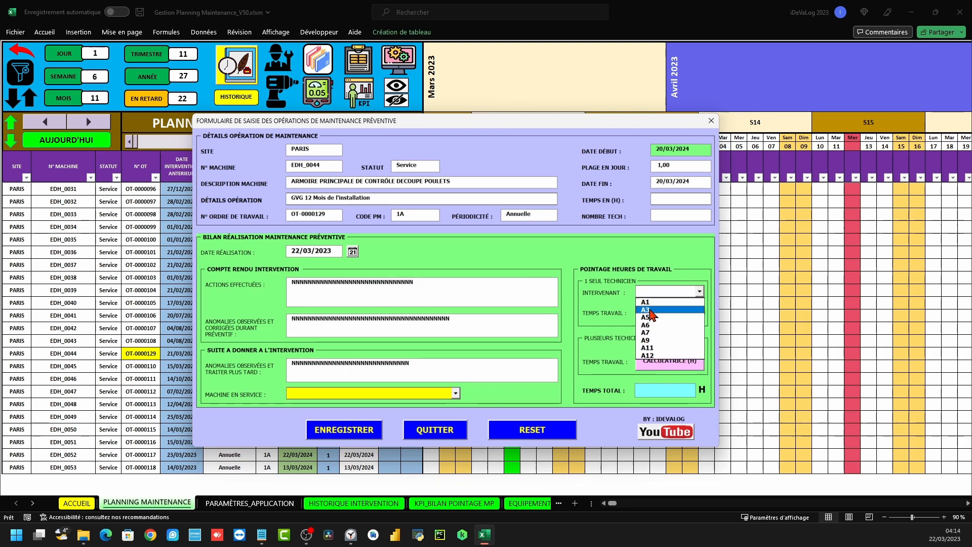
{"action": "left_click", "coordinate": [609, 314]}
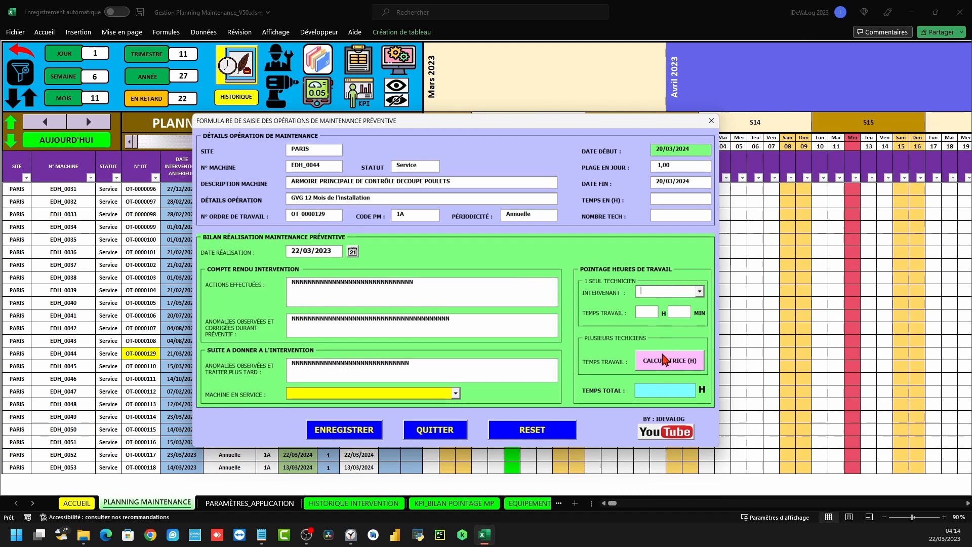
{"action": "left_click", "coordinate": [686, 361]}
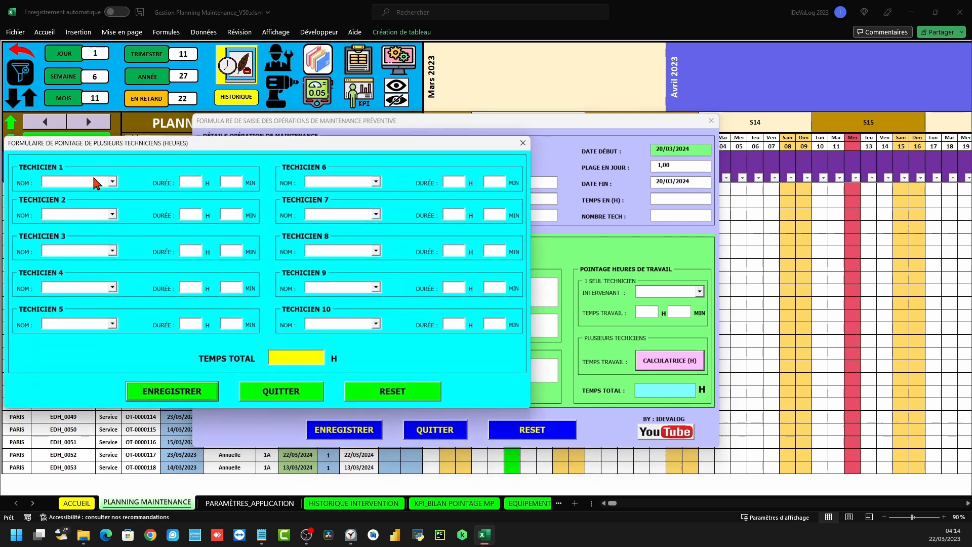
Look over the multi-technician hours form's first technician rows, then close it
{"action": "left_click", "coordinate": [114, 179]}
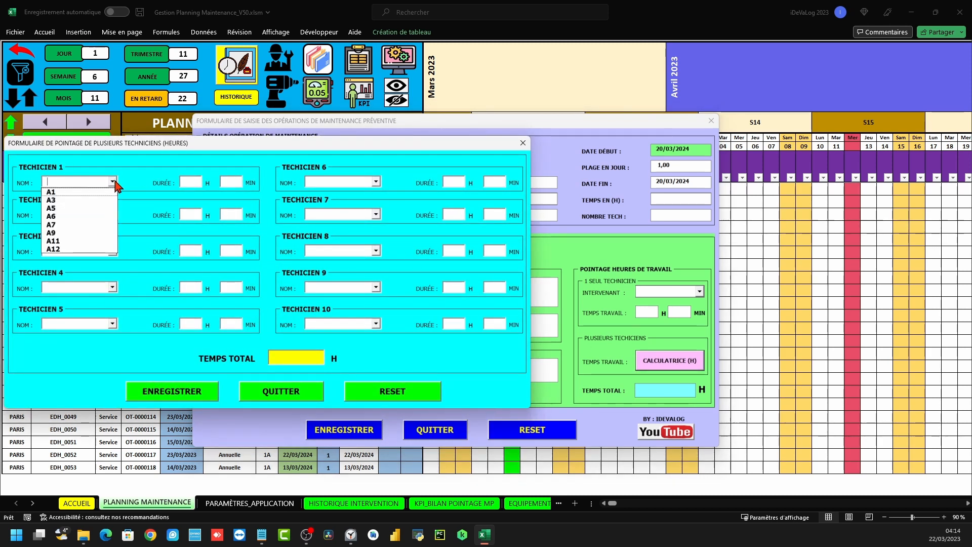
{"action": "left_click", "coordinate": [138, 207]}
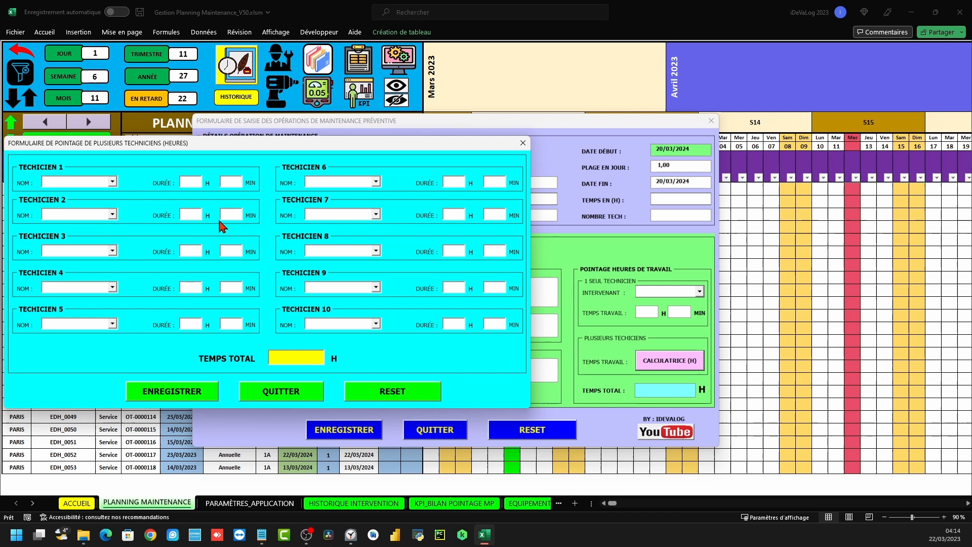
{"action": "left_click", "coordinate": [223, 183]}
{"action": "left_click", "coordinate": [232, 213]}
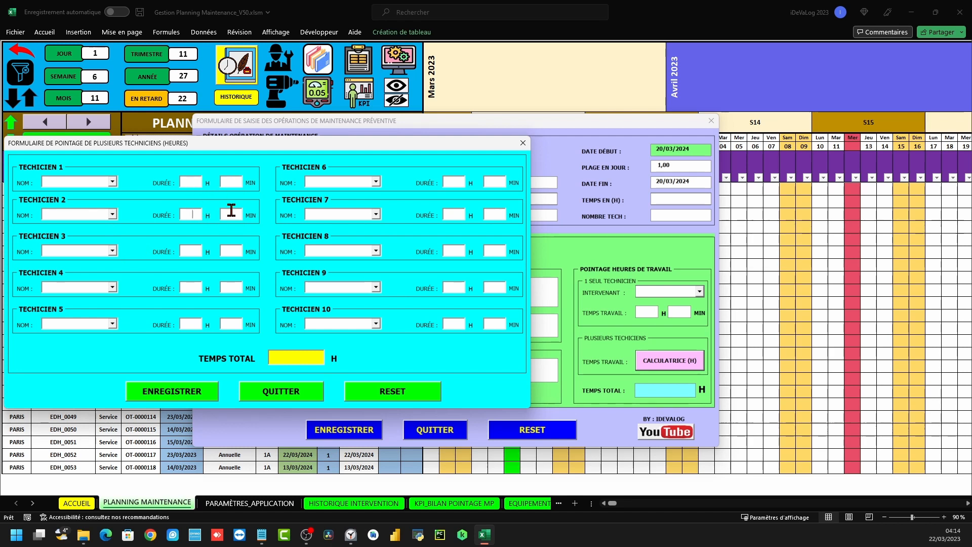
{"action": "left_click", "coordinate": [523, 143]}
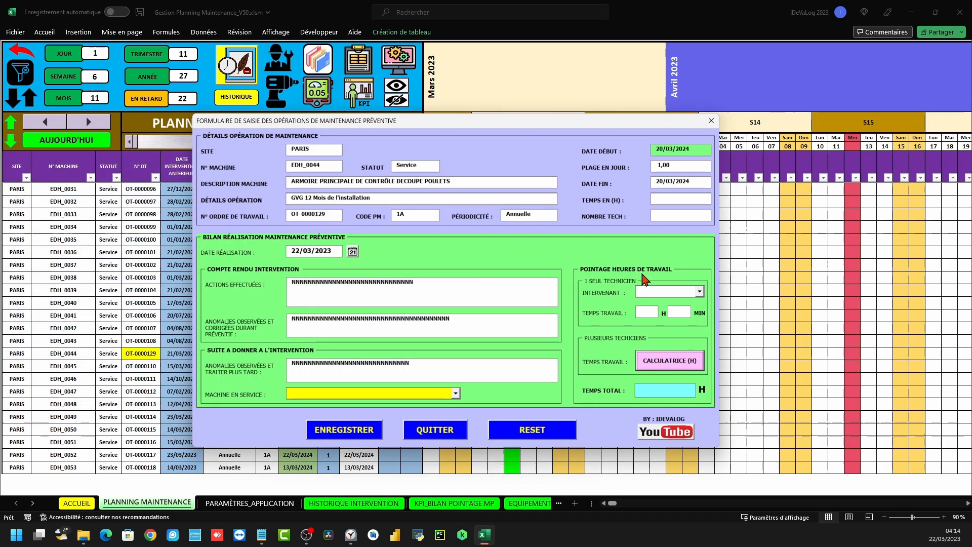
Assign technician A1 with 2 h 45 min worked
{"action": "left_click", "coordinate": [699, 291]}
{"action": "left_click", "coordinate": [653, 299]}
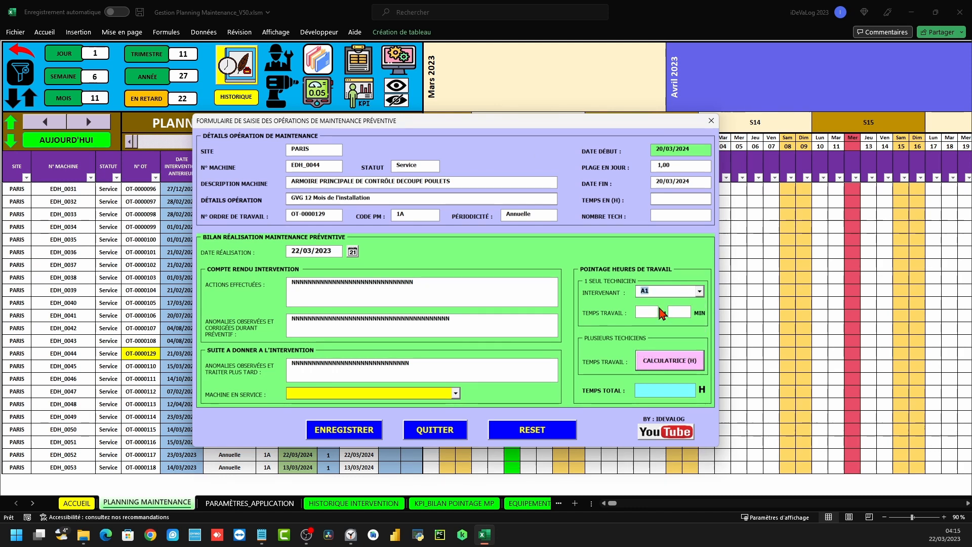
{"action": "left_click", "coordinate": [648, 311]}
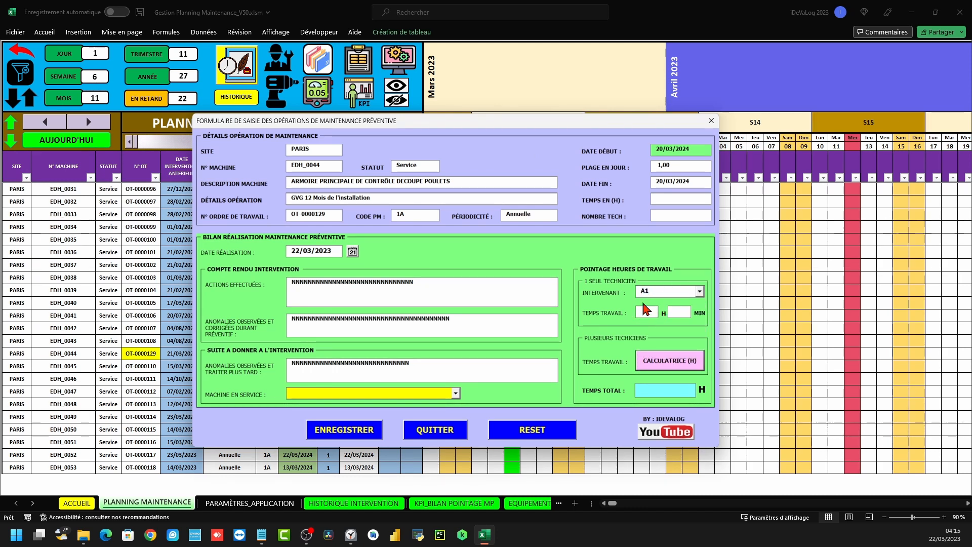
{"action": "type", "text": "2"}
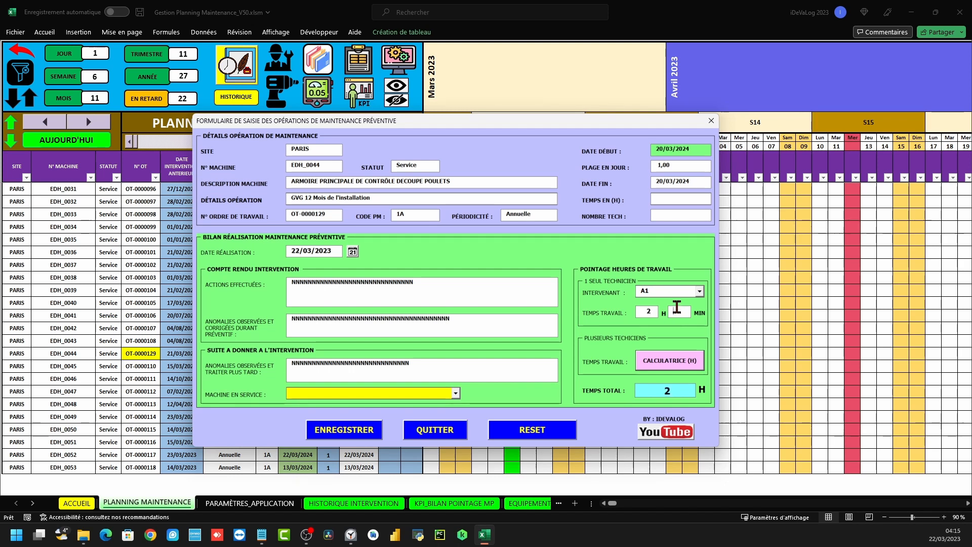
{"action": "left_click", "coordinate": [673, 312]}
{"action": "type", "text": "45"}
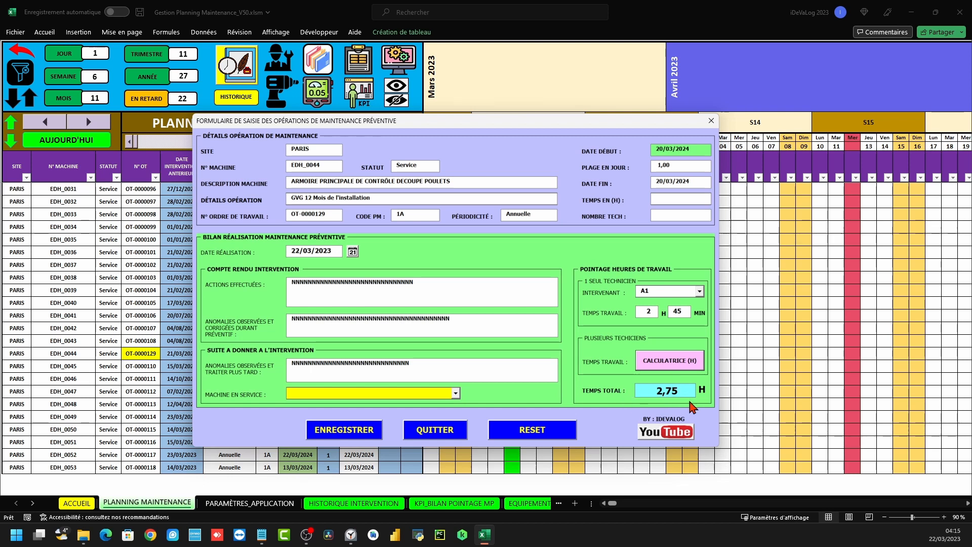
Set MACHINE REMISE EN SERVICE, save the report with ENREGISTRER and confirm Oui
{"action": "left_click", "coordinate": [455, 393]}
{"action": "left_click", "coordinate": [382, 404]}
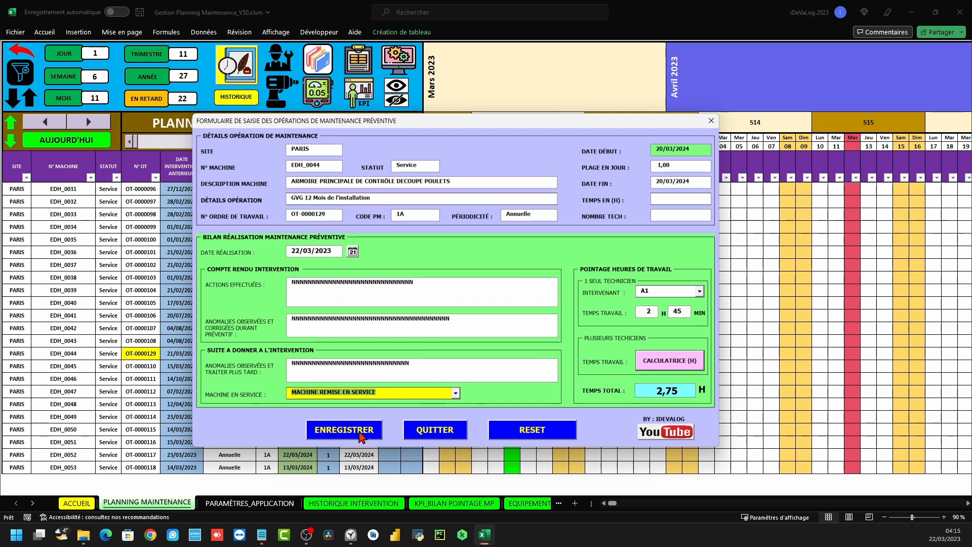
{"action": "left_click", "coordinate": [344, 430]}
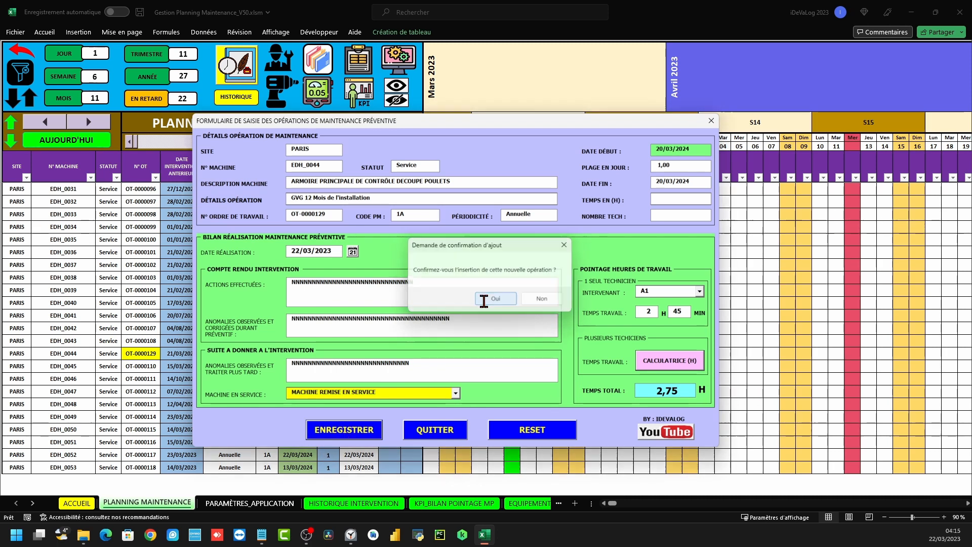
{"action": "left_click", "coordinate": [484, 302]}
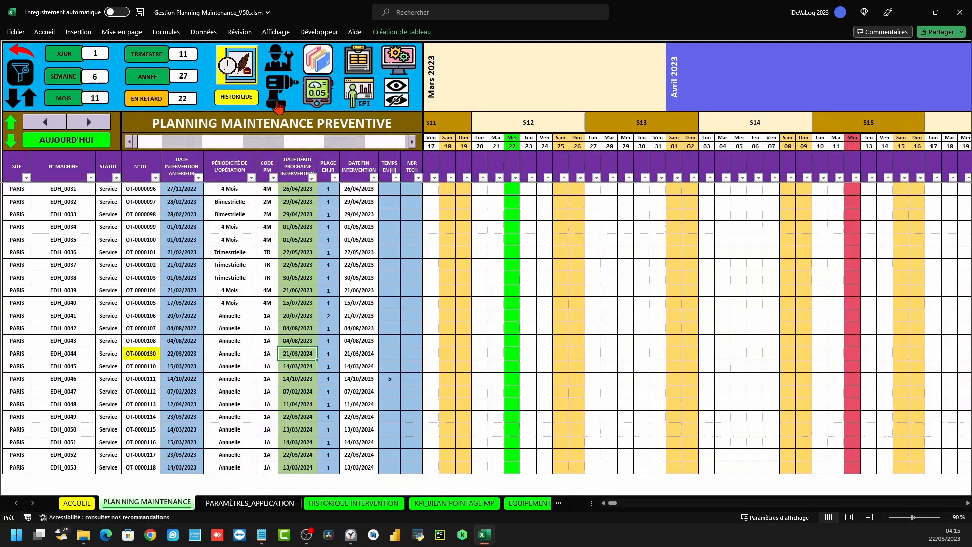
{"action": "left_click", "coordinate": [237, 98]}
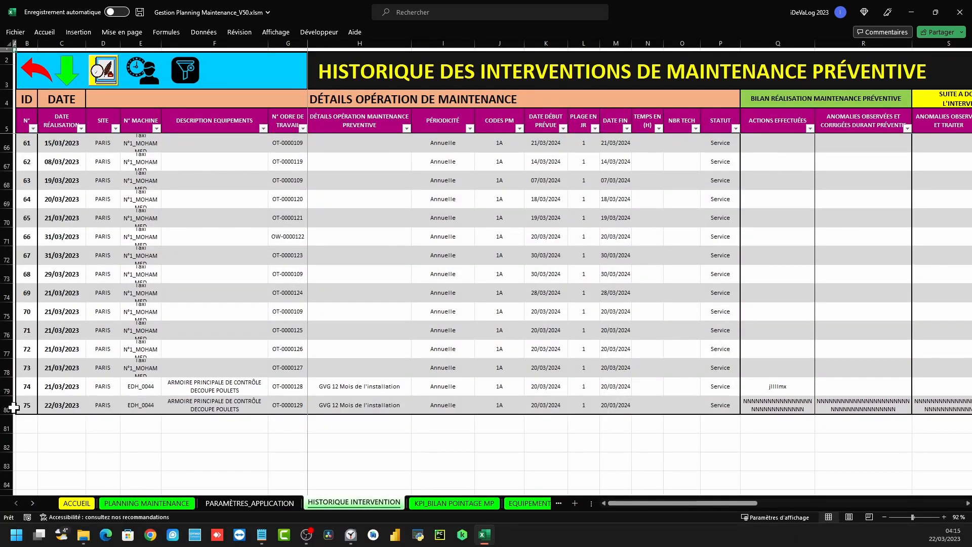
{"action": "left_click", "coordinate": [7, 408]}
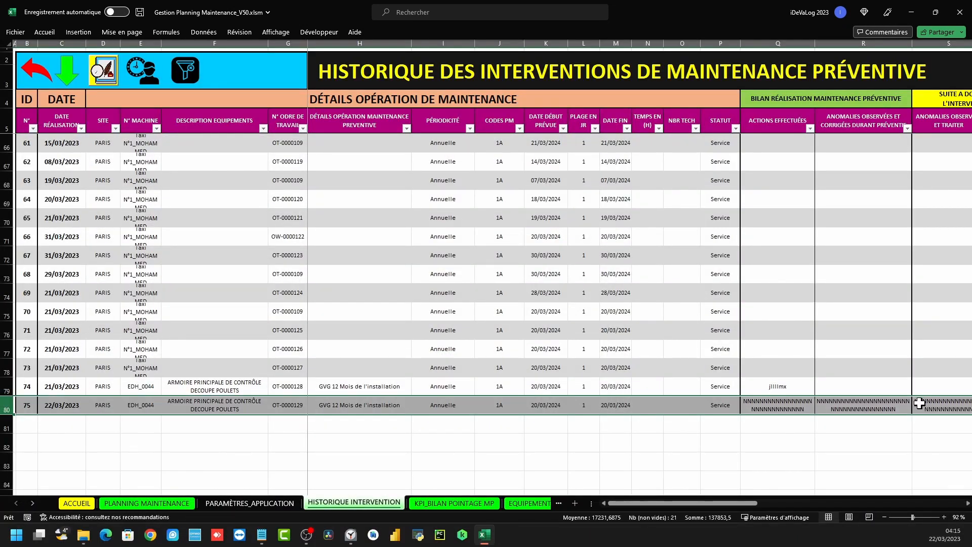
{"action": "mouse_move", "coordinate": [726, 503]}
{"action": "left_mouse_down"}
{"action": "mouse_move", "coordinate": [934, 489]}
{"action": "mouse_move", "coordinate": [716, 500]}
{"action": "left_mouse_up"}
{"action": "left_click", "coordinate": [41, 77]}
{"action": "left_click", "coordinate": [137, 172]}
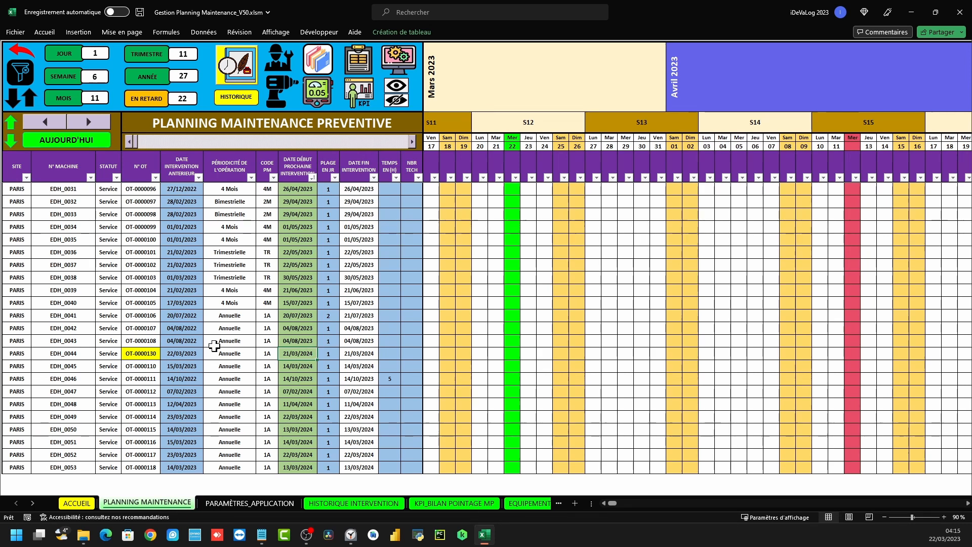
Open EDH_0044's next report, set completion 22/03/2023, and assign A1 for 1 h 34 min
{"action": "double_click", "coordinate": [299, 354]}
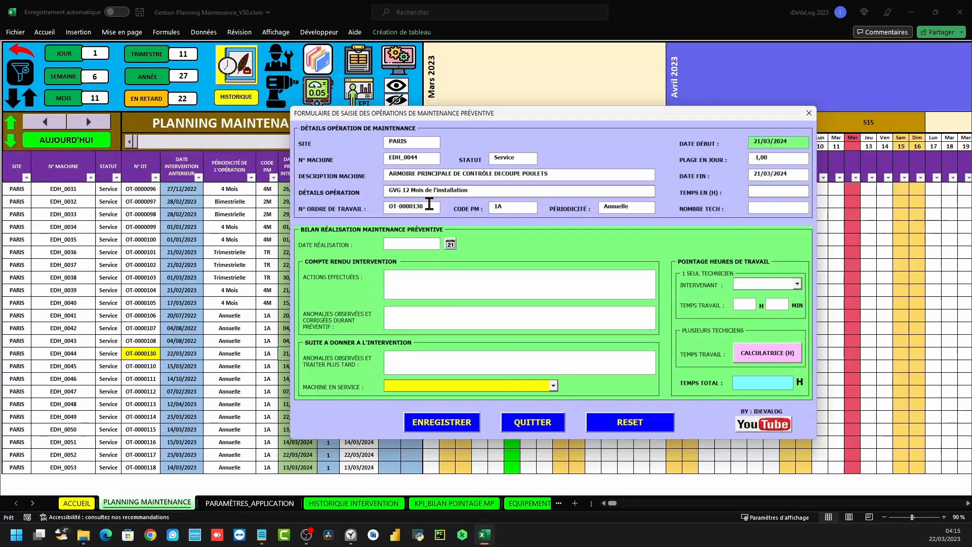
{"action": "left_click", "coordinate": [450, 244]}
{"action": "left_click", "coordinate": [79, 294]}
{"action": "left_click", "coordinate": [798, 283]}
{"action": "left_click", "coordinate": [761, 298]}
{"action": "type", "text": "1"}
{"action": "type", "text": "34"}
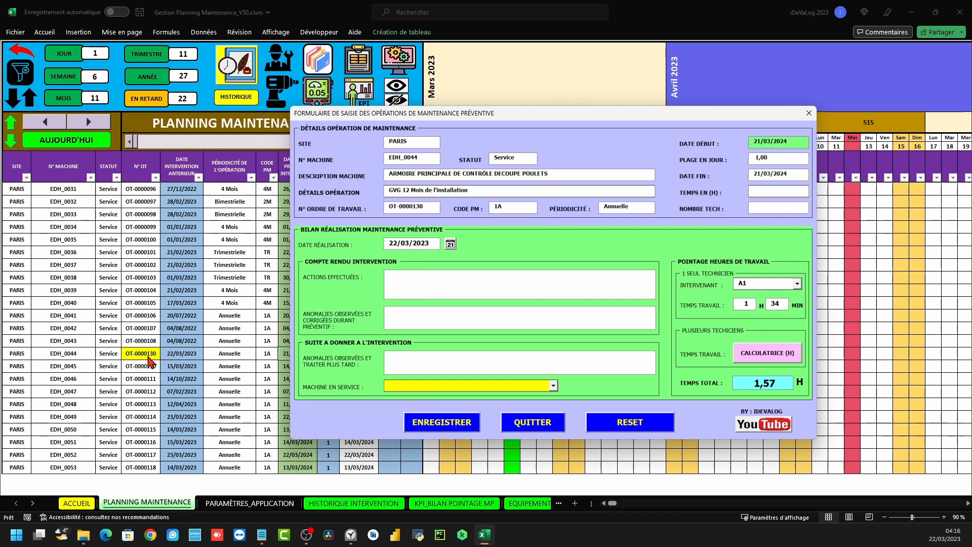
Mark the machine back in service, save the report and confirm Oui
{"action": "left_click", "coordinate": [555, 385]}
{"action": "left_click", "coordinate": [435, 399]}
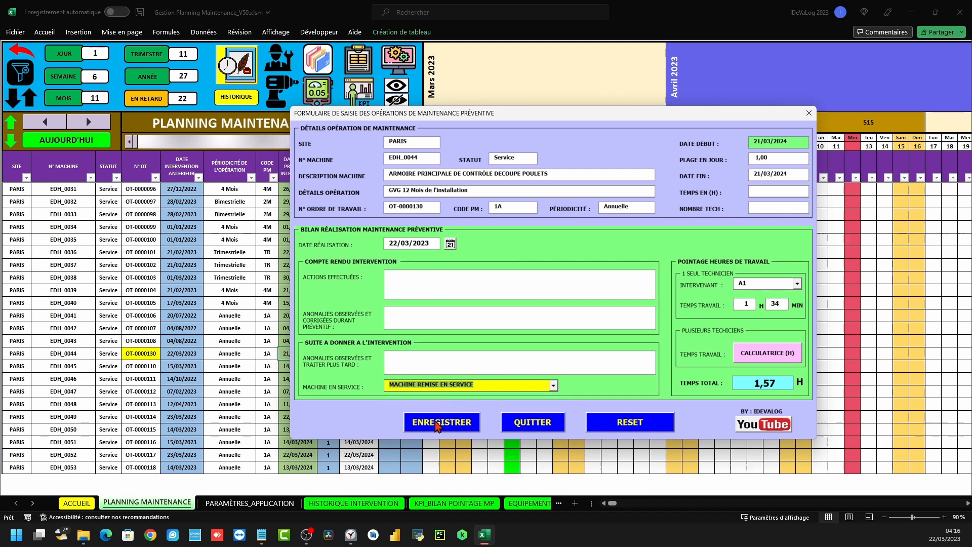
{"action": "left_click", "coordinate": [438, 424]}
{"action": "left_click", "coordinate": [495, 300]}
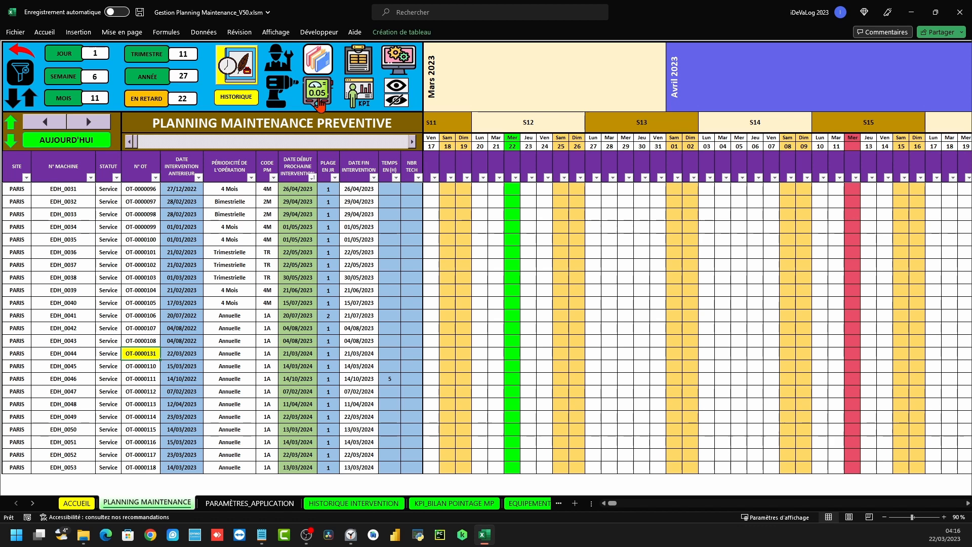
Check the new OT-0000130 row in HISTORIQUE, then go through ACCUEIL and PLANNING to FICHE SUIVI MP
{"action": "left_click", "coordinate": [248, 98]}
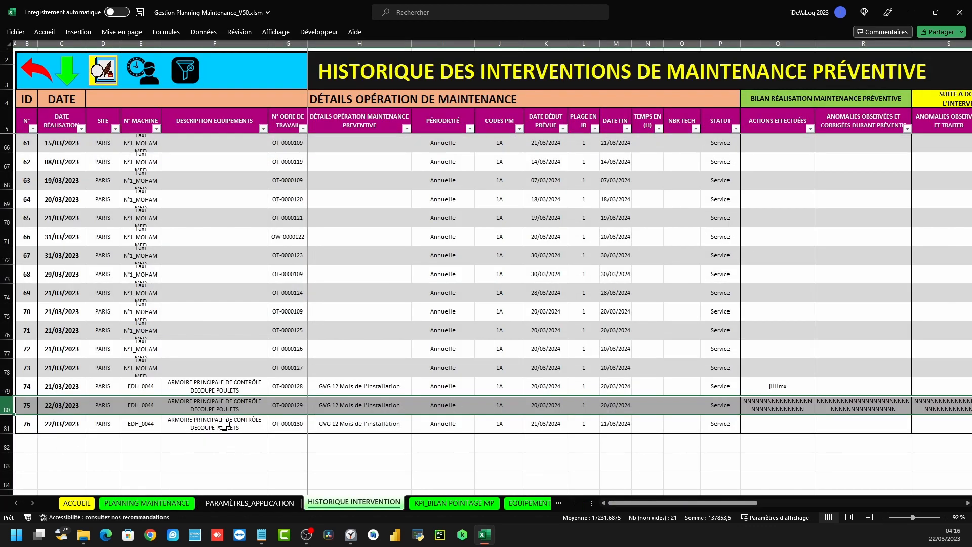
{"action": "left_click", "coordinate": [290, 424]}
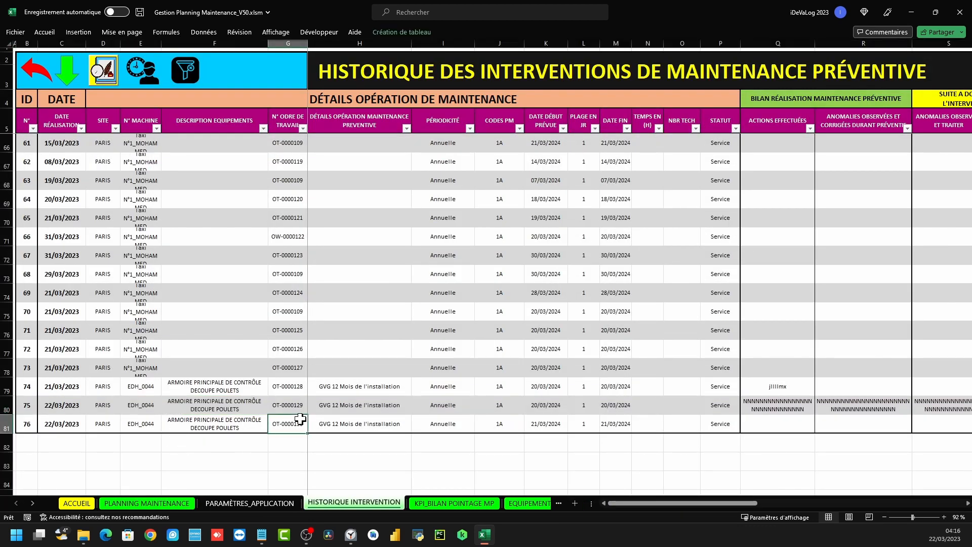
{"action": "left_click", "coordinate": [9, 425]}
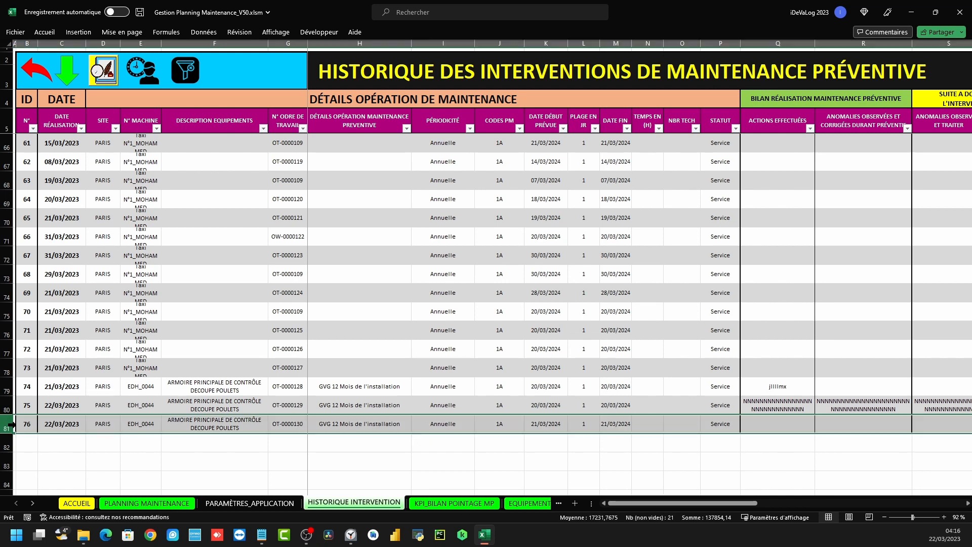
{"action": "left_click", "coordinate": [46, 77]}
{"action": "left_click", "coordinate": [129, 150]}
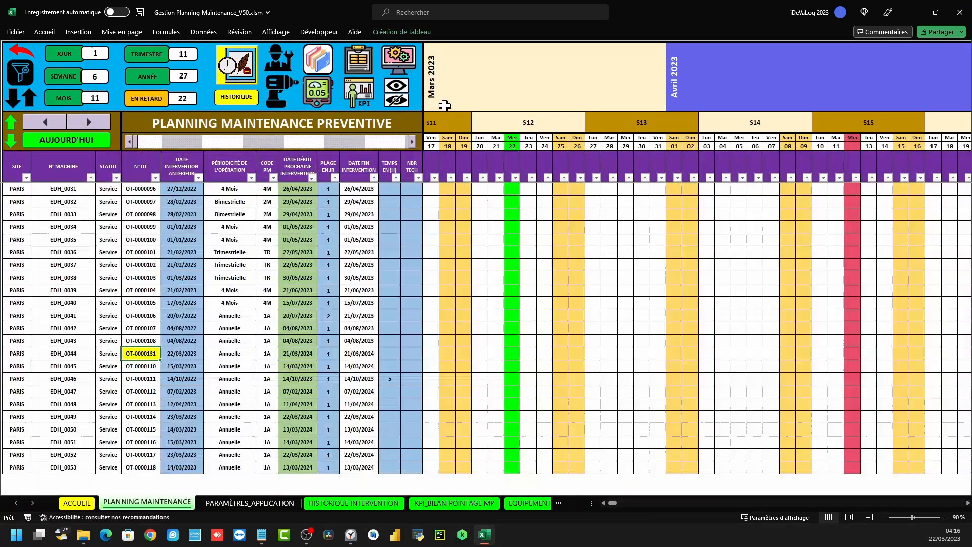
{"action": "left_click", "coordinate": [358, 59]}
Scroll FICHE SUIVI MP back to its work order cell, then return via ACCUEIL to PLANNING MAINTENANCE
{"action": "scroll", "coordinate": [243, 172], "scroll_direction": "up", "scroll_amount": 5}
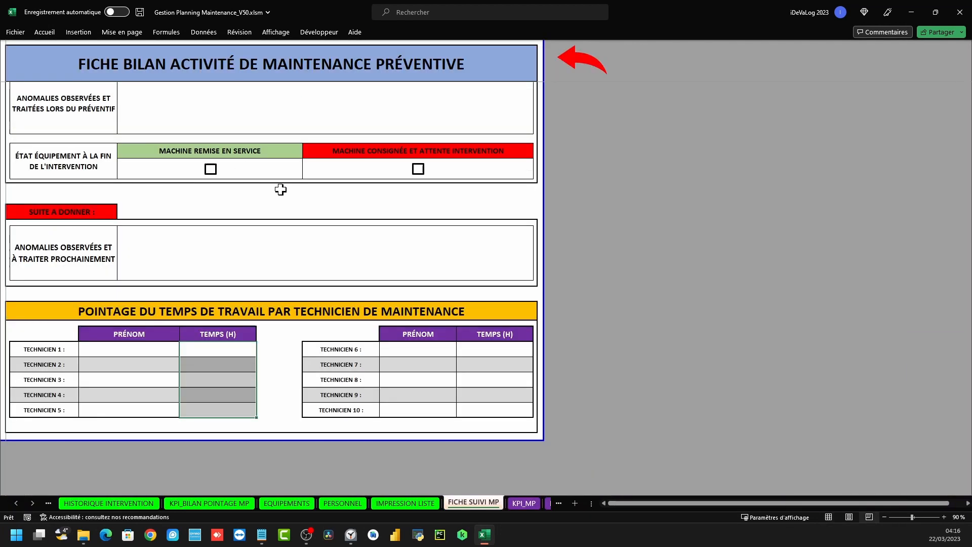
{"action": "scroll", "coordinate": [232, 168], "scroll_direction": "up", "scroll_amount": 2}
{"action": "left_click", "coordinate": [205, 107]}
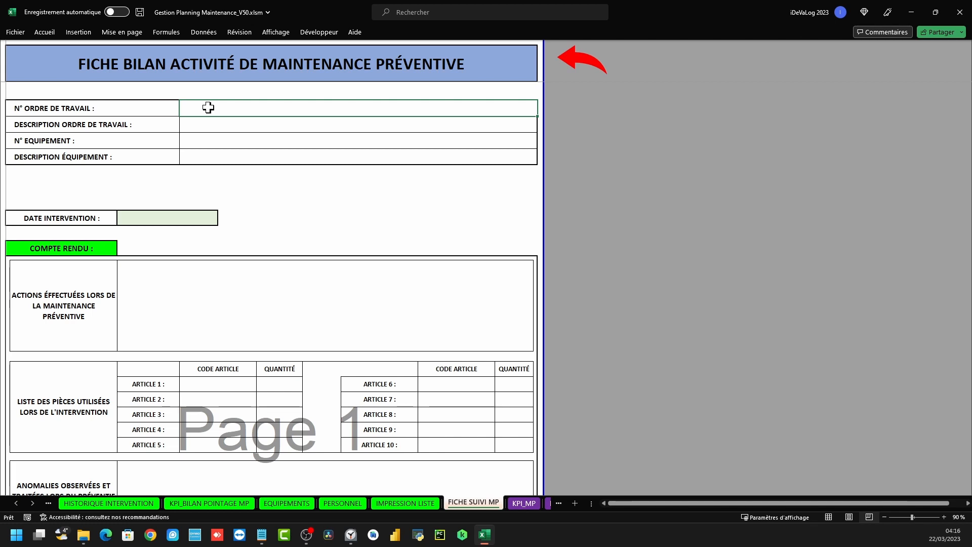
{"action": "left_click", "coordinate": [566, 63]}
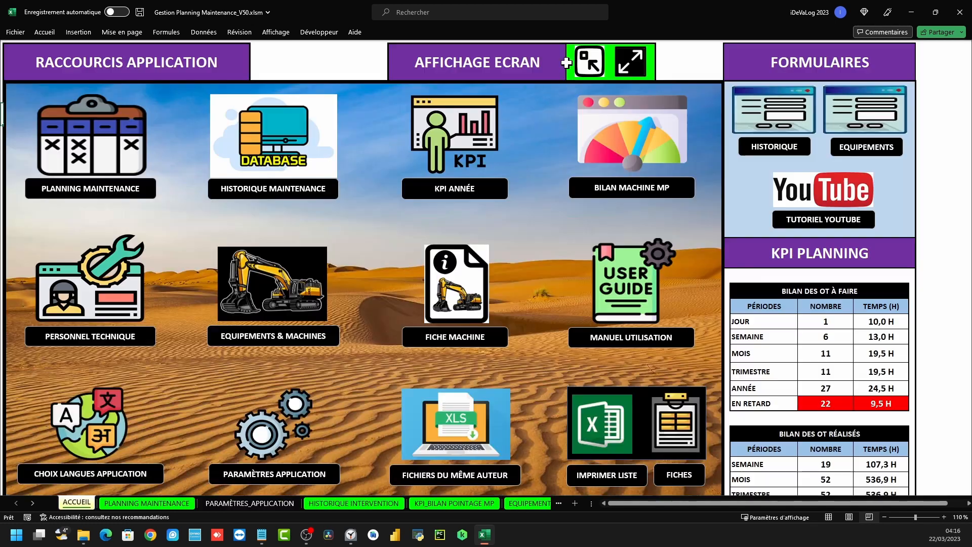
{"action": "left_click", "coordinate": [103, 132]}
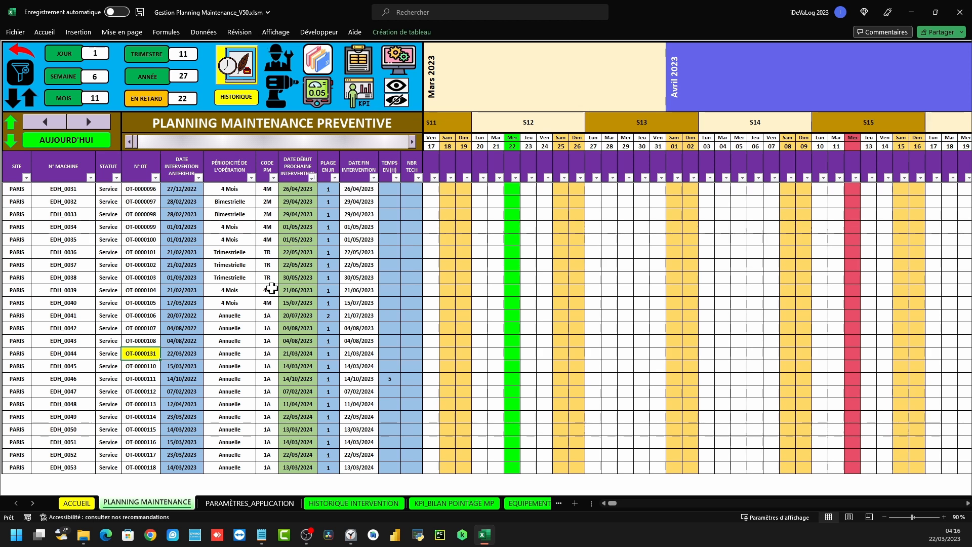
{"action": "left_click", "coordinate": [303, 156]}
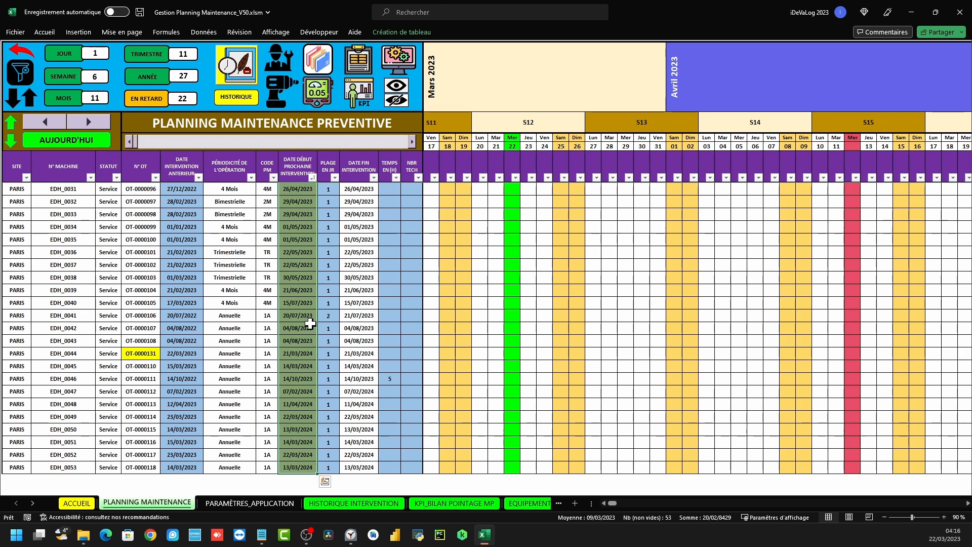
{"action": "scroll", "coordinate": [308, 325], "scroll_direction": "up", "scroll_amount": 4}
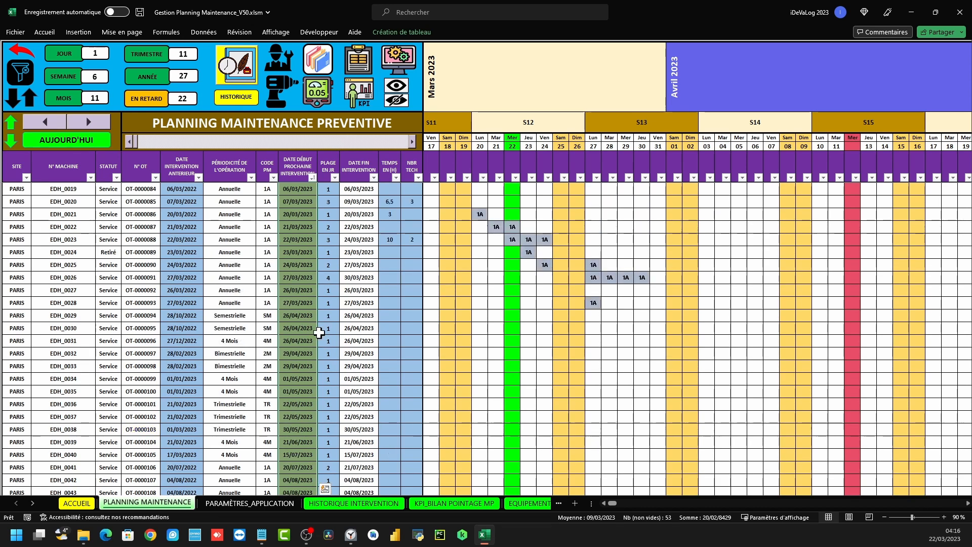
{"action": "double_click", "coordinate": [302, 247]}
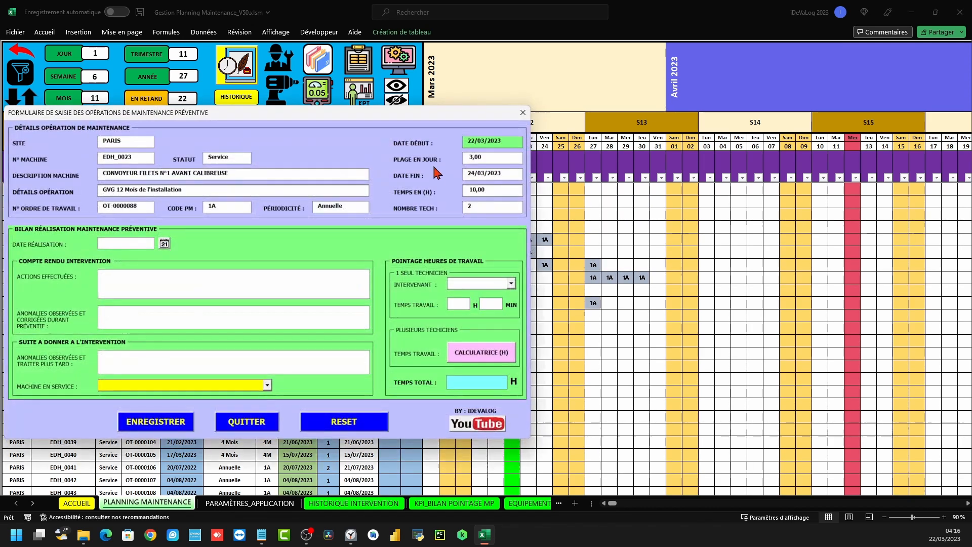
{"action": "left_click", "coordinate": [523, 112]}
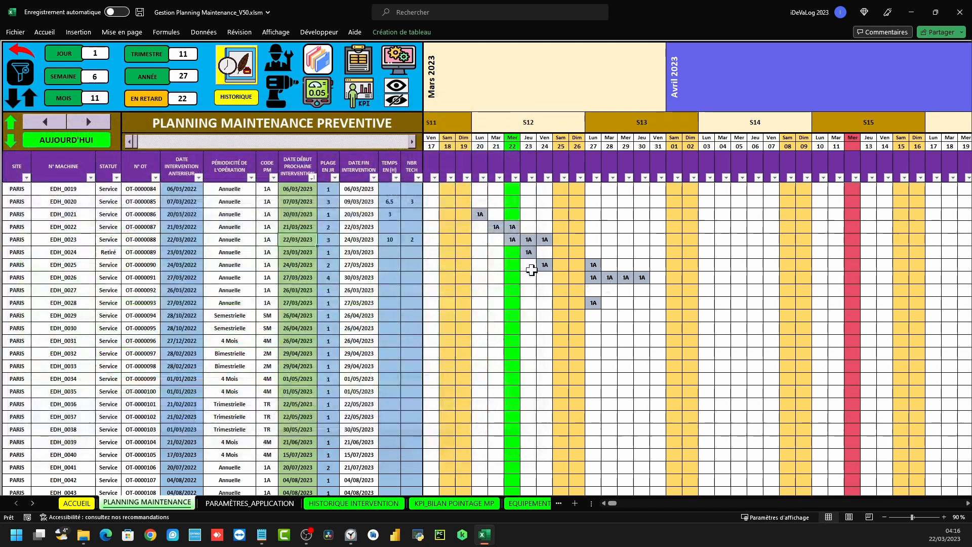
{"action": "left_click", "coordinate": [593, 277]}
{"action": "double_click", "coordinate": [592, 276]}
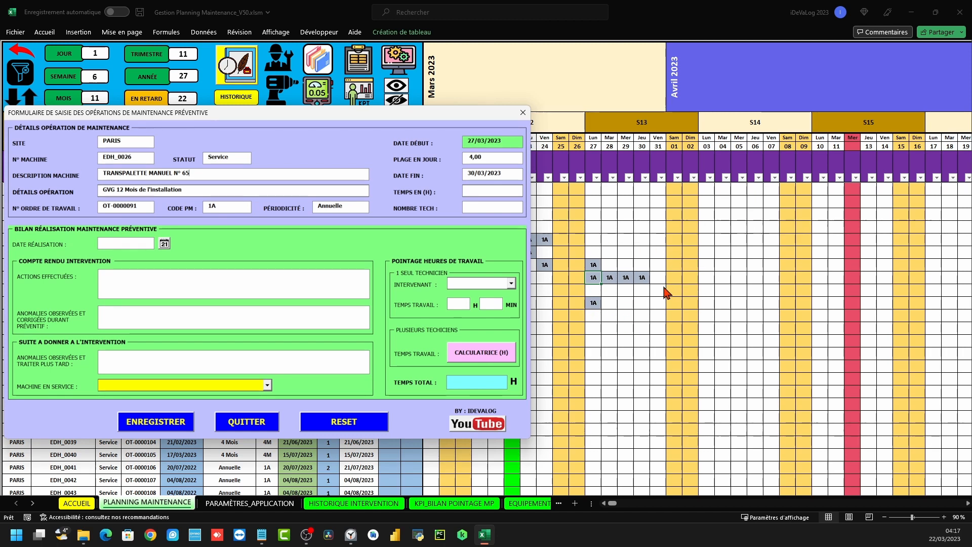
{"action": "left_click", "coordinate": [524, 113]}
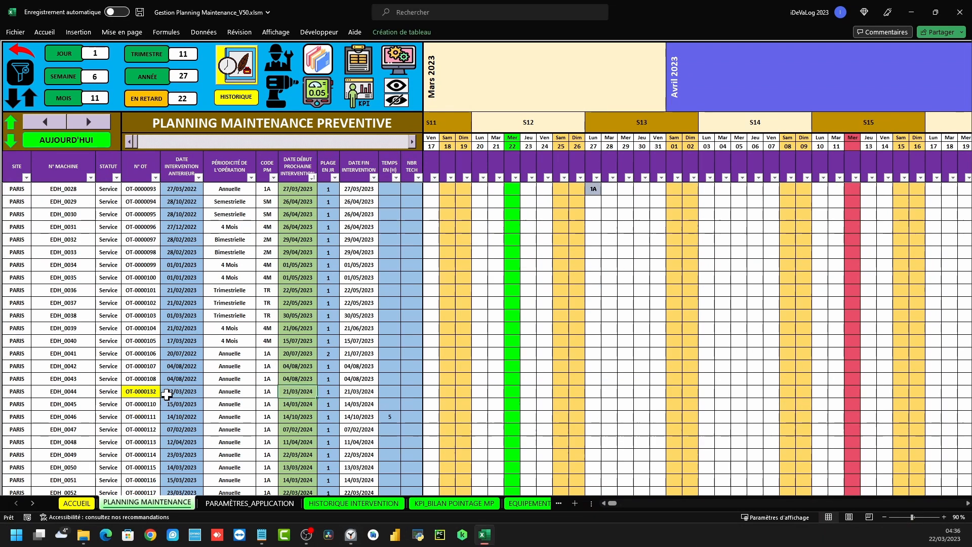
{"action": "left_click_drag", "start_coordinate": [138, 391], "coordinate": [175, 393]}
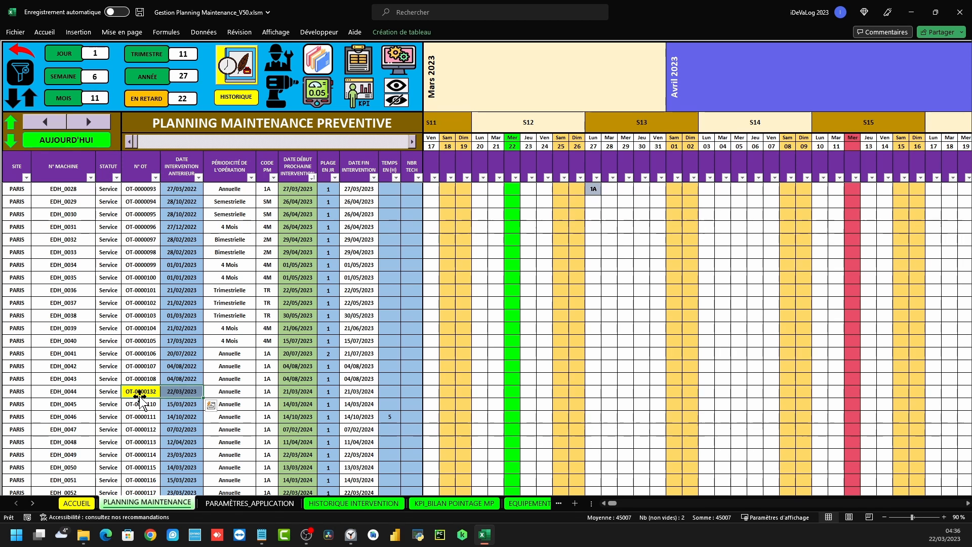
Open the OT-0000132 form for EDH_0044 and pick 21/02/2025 as the completion date
{"action": "double_click", "coordinate": [177, 393]}
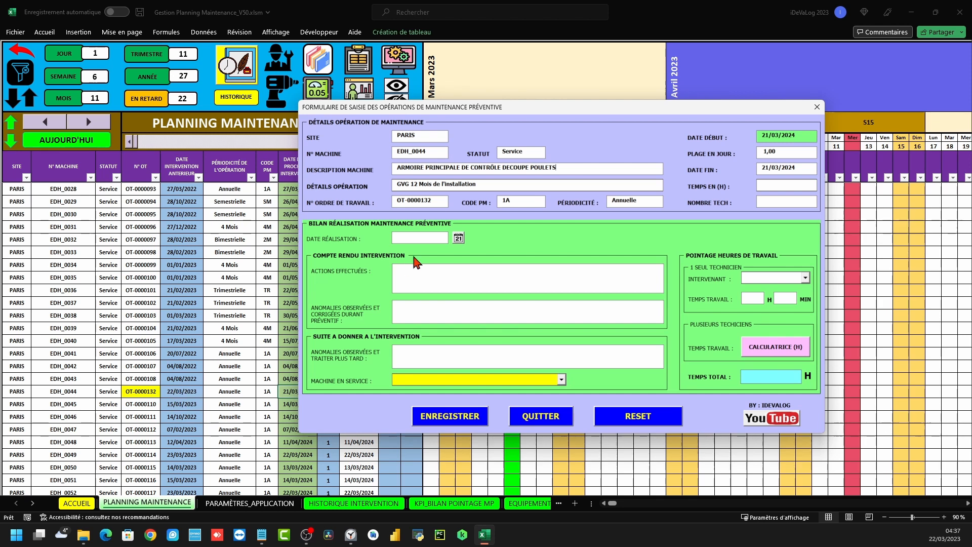
{"action": "left_click", "coordinate": [458, 238]}
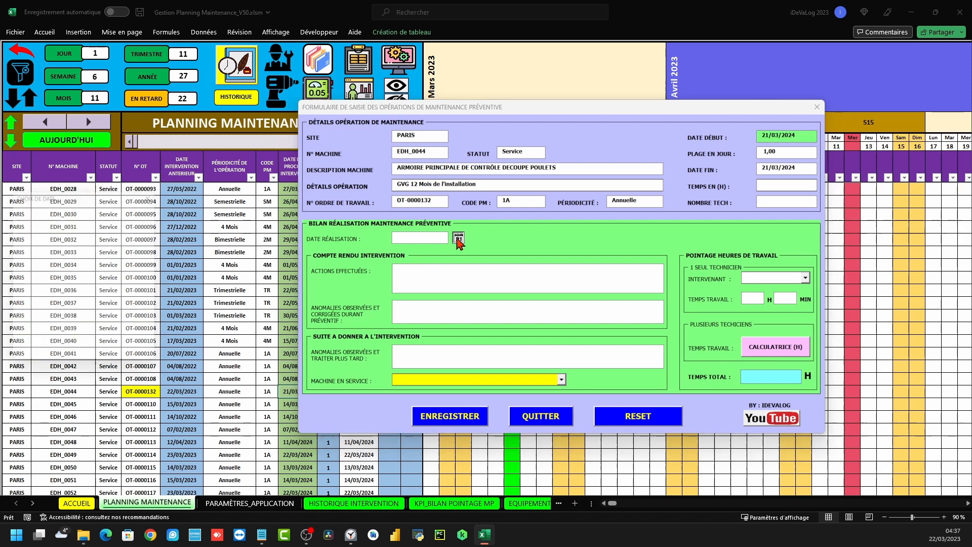
{"action": "left_click", "coordinate": [509, 229]}
{"action": "left_click", "coordinate": [509, 228]}
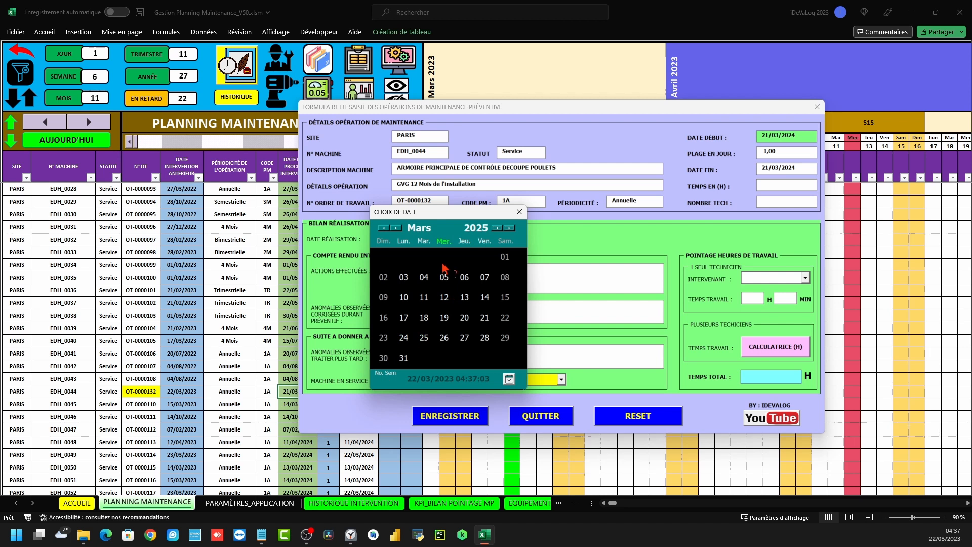
{"action": "left_click", "coordinate": [384, 227]}
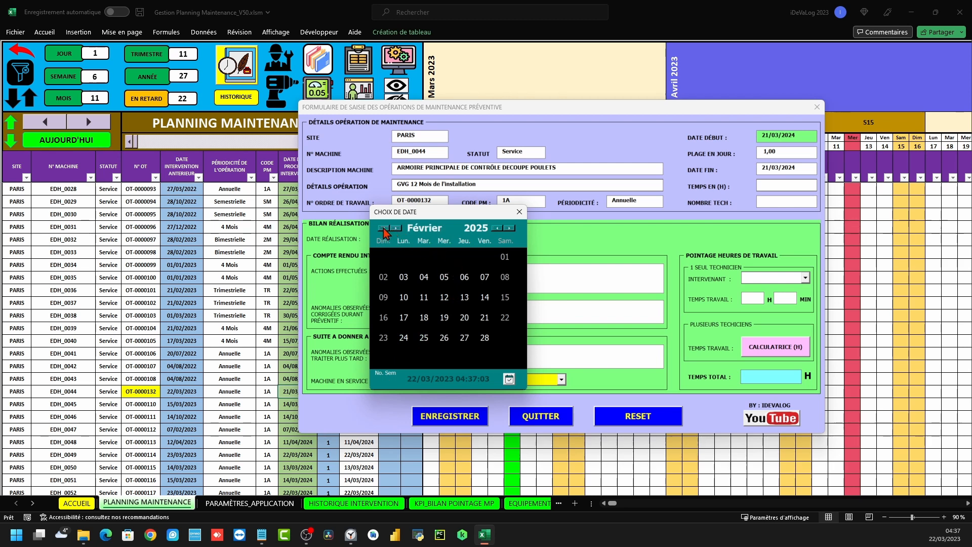
{"action": "left_click", "coordinate": [485, 317]}
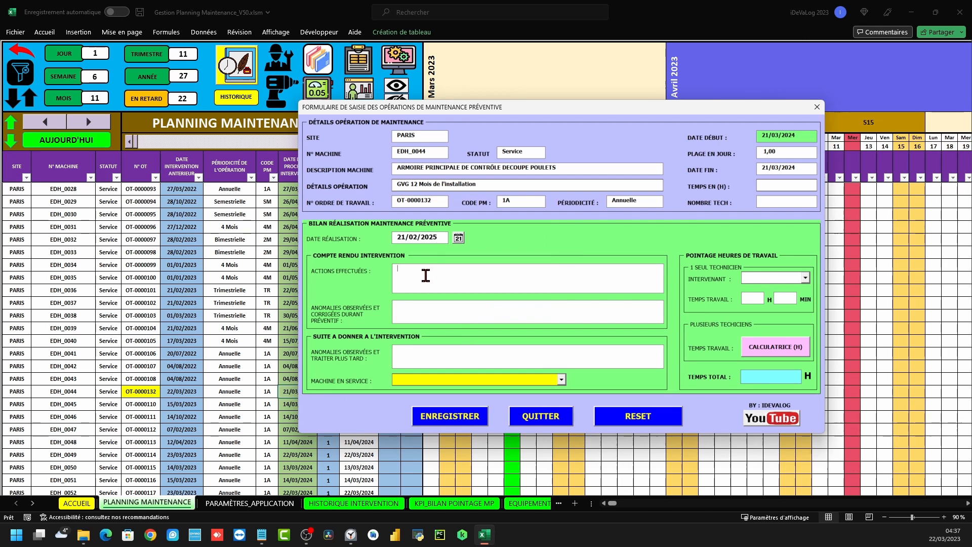
Fill the action and anomaly boxes with placeholder T text and set MACHINE REMISE EN SERVICE
{"action": "type", "text": "TTTTTTTTTTTTTTTTTTTTTTTTT"}
{"action": "left_click", "coordinate": [431, 351]}
{"action": "type", "text": "TTTTTTTTTTTT"}
{"action": "left_click", "coordinate": [562, 380]}
{"action": "left_click", "coordinate": [479, 390]}
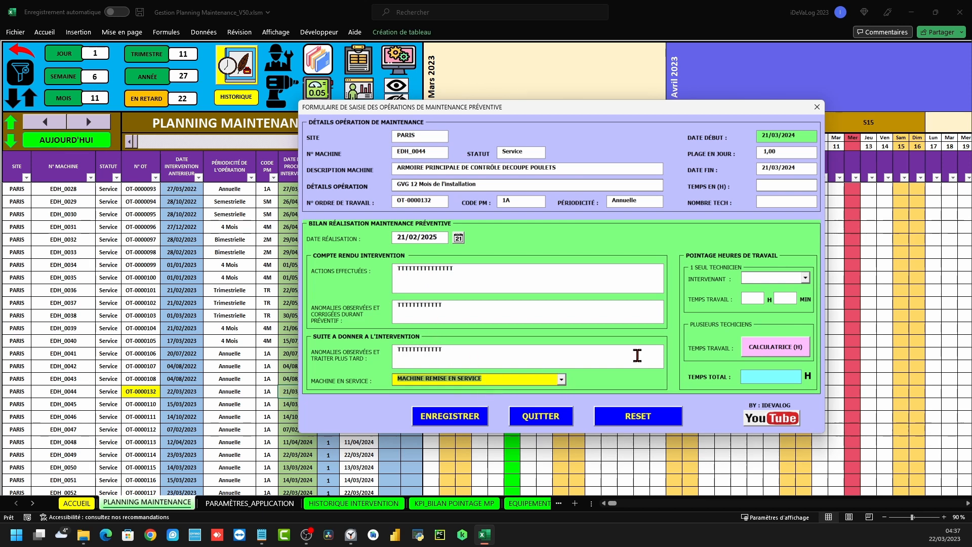
Assign technician A3 and enter the worked time of 1 h 24 min
{"action": "left_click", "coordinate": [805, 277]}
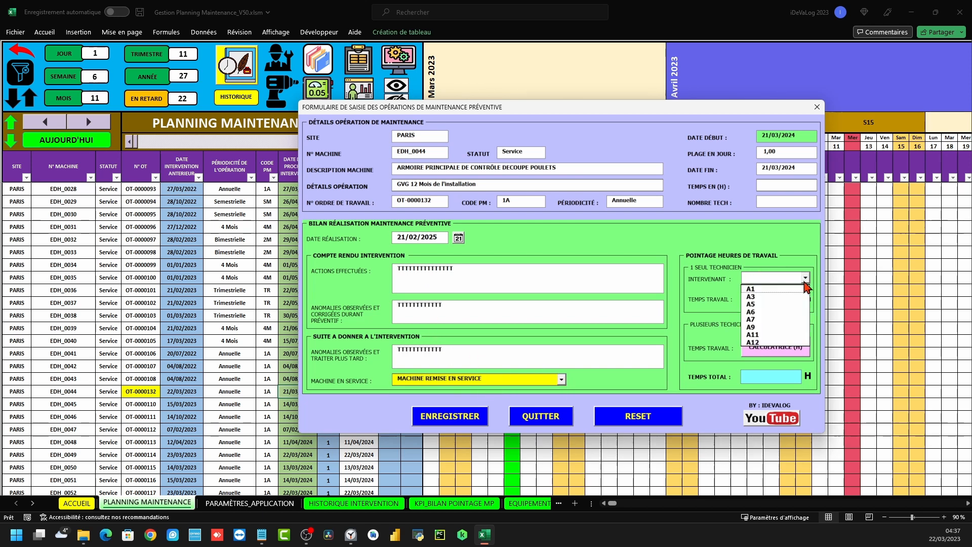
{"action": "left_click", "coordinate": [755, 297]}
{"action": "left_click", "coordinate": [754, 300]}
{"action": "type", "text": "124"}
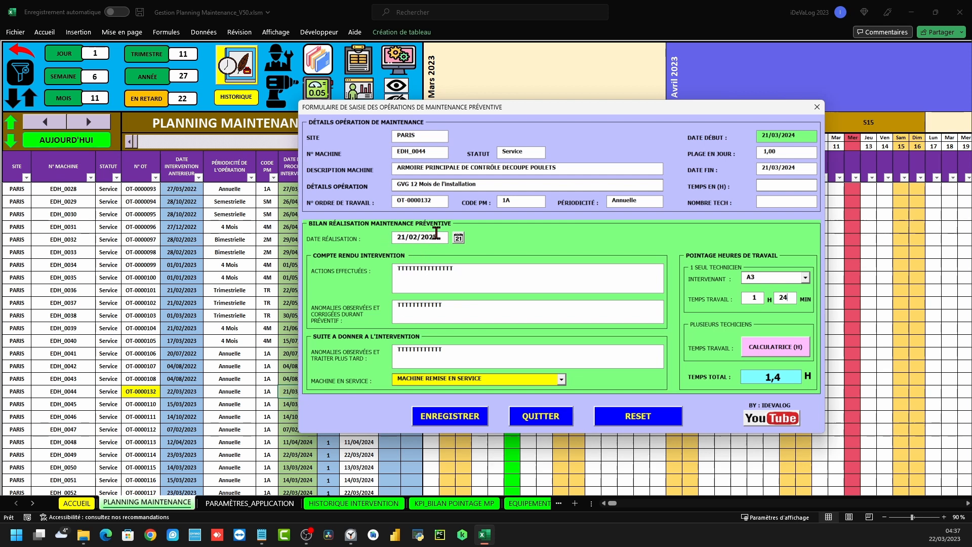
Save and confirm the EDH_0044 maintenance report so its next due date becomes 21/02/2026
{"action": "left_click", "coordinate": [456, 418]}
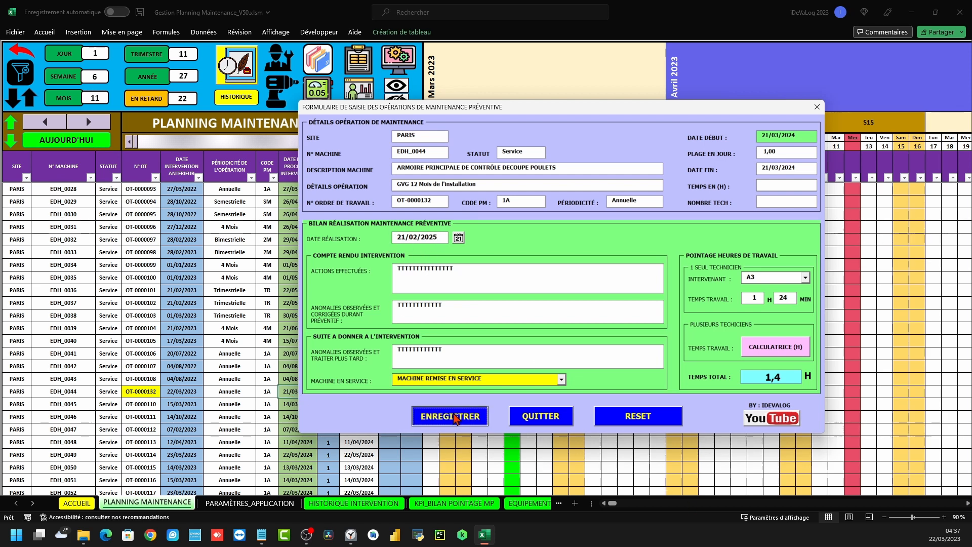
{"action": "left_click", "coordinate": [498, 301]}
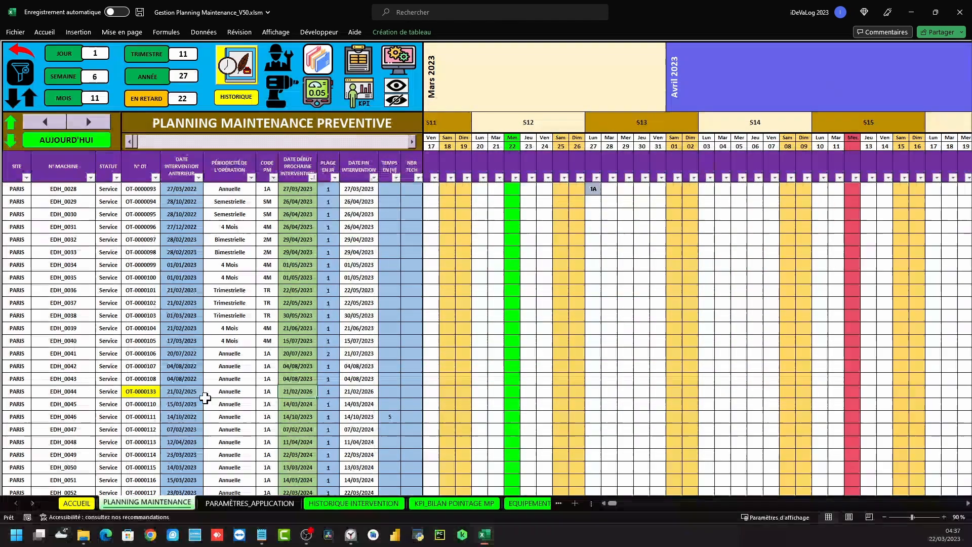
{"action": "left_click", "coordinate": [173, 394]}
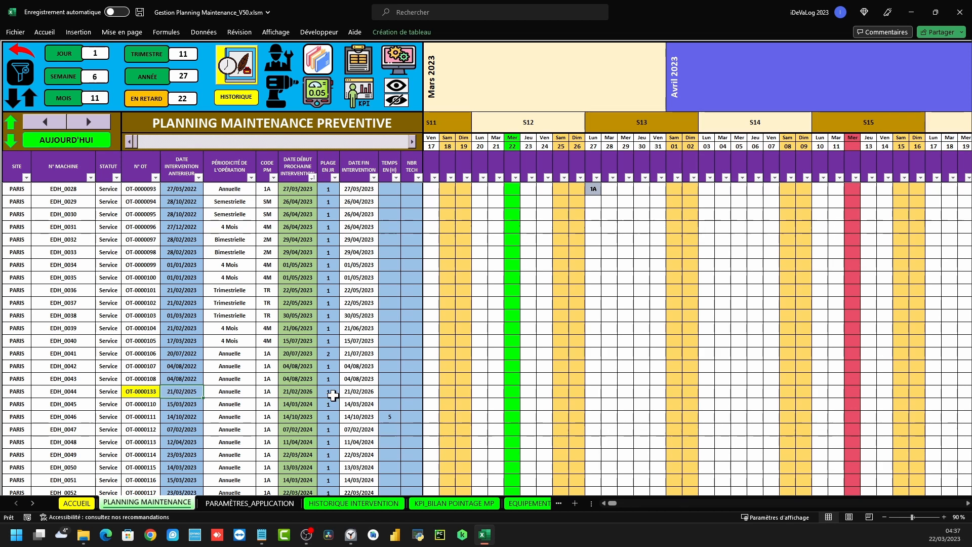
{"action": "double_click", "coordinate": [288, 392]}
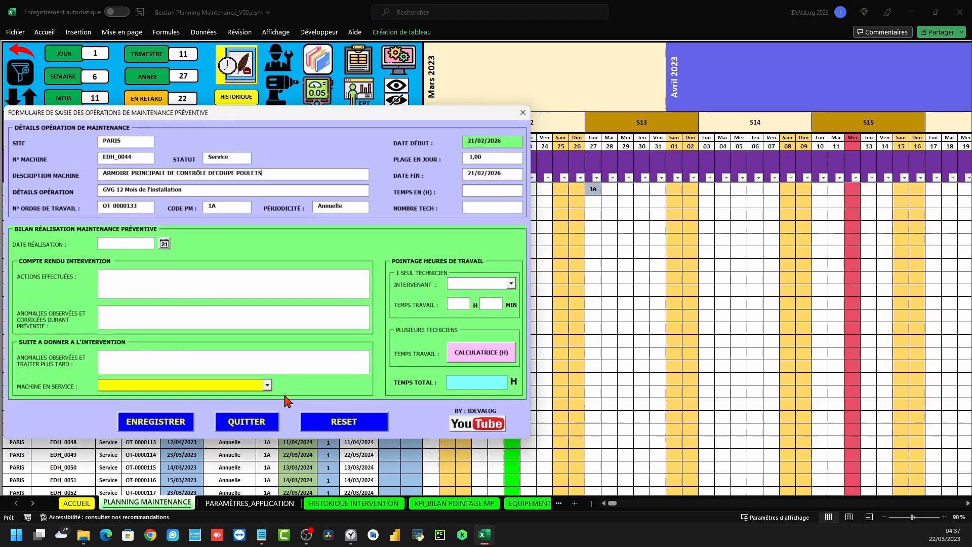
{"action": "left_click", "coordinate": [522, 113]}
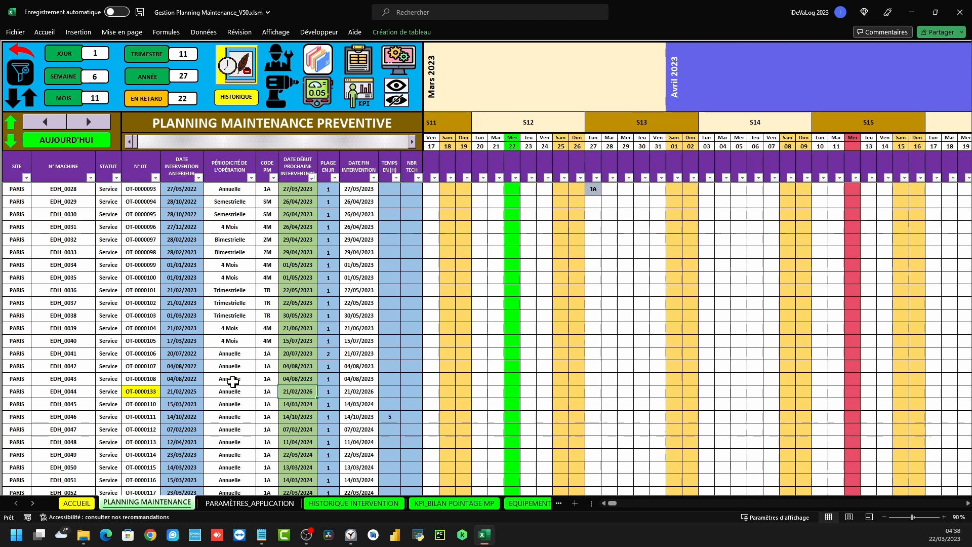
{"action": "left_click", "coordinate": [149, 393]}
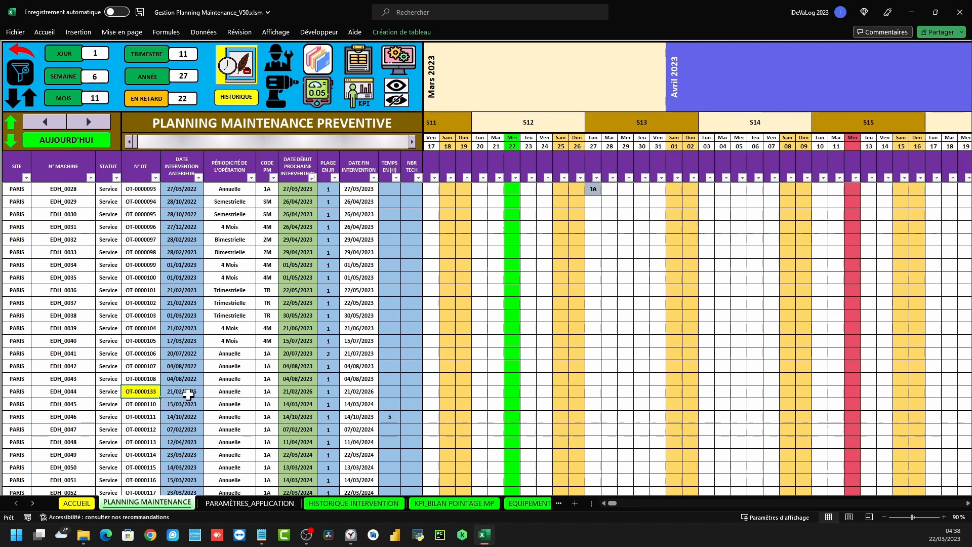
Open the EDH_0044 maintenance form and set completion date 22/03/2023 after triggering the missing-fields warning
{"action": "double_click", "coordinate": [303, 391]}
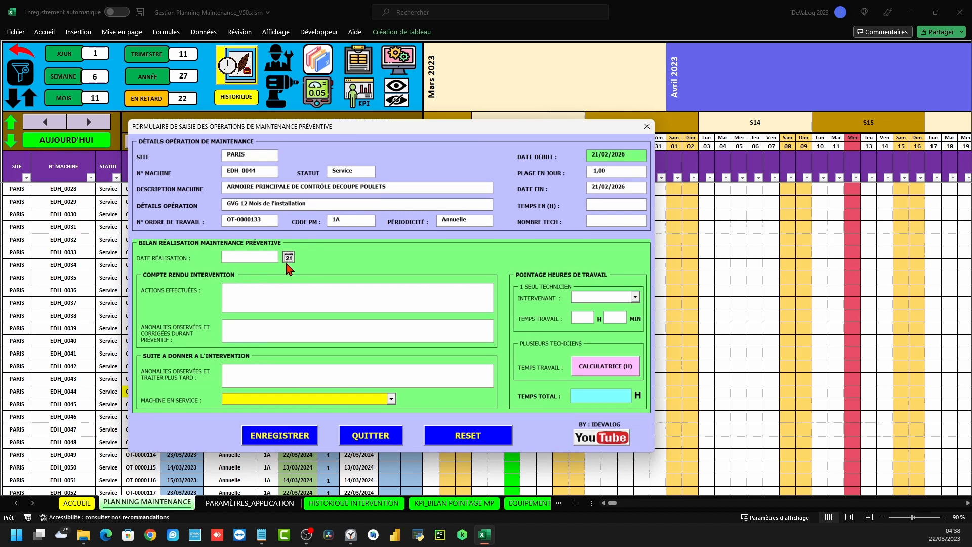
{"action": "left_click", "coordinate": [288, 257]}
{"action": "left_click", "coordinate": [80, 296]}
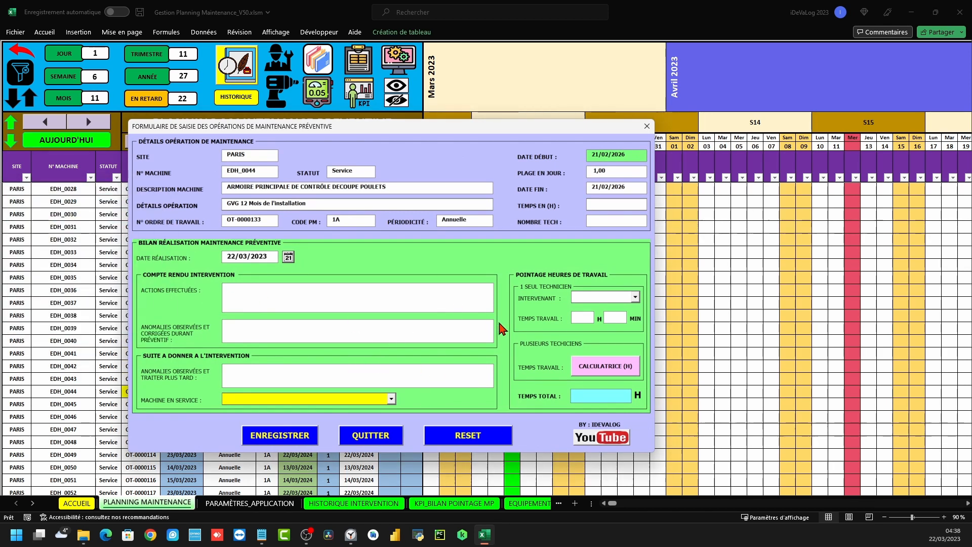
{"action": "left_click_drag", "start_coordinate": [270, 256], "coordinate": [218, 251]}
{"action": "key", "text": "Delete"}
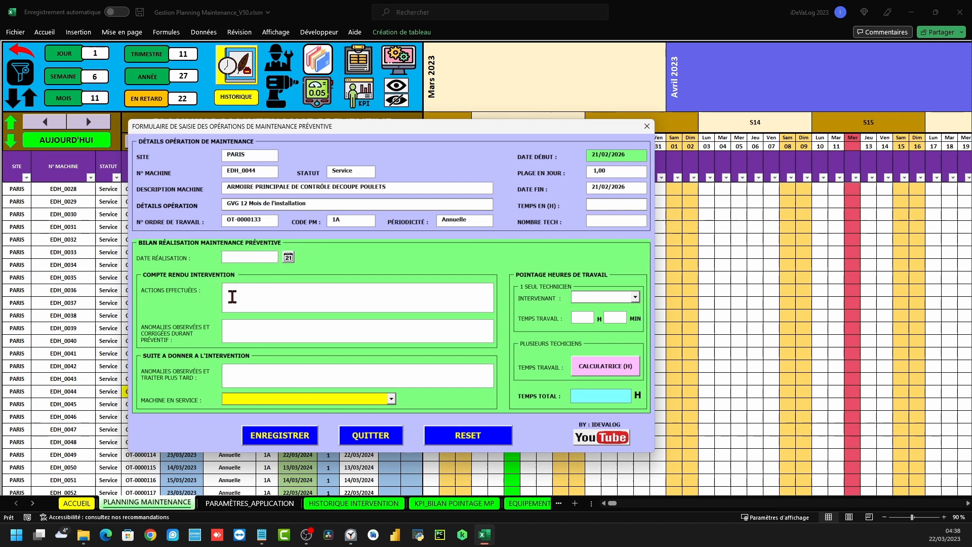
{"action": "left_click", "coordinate": [281, 436]}
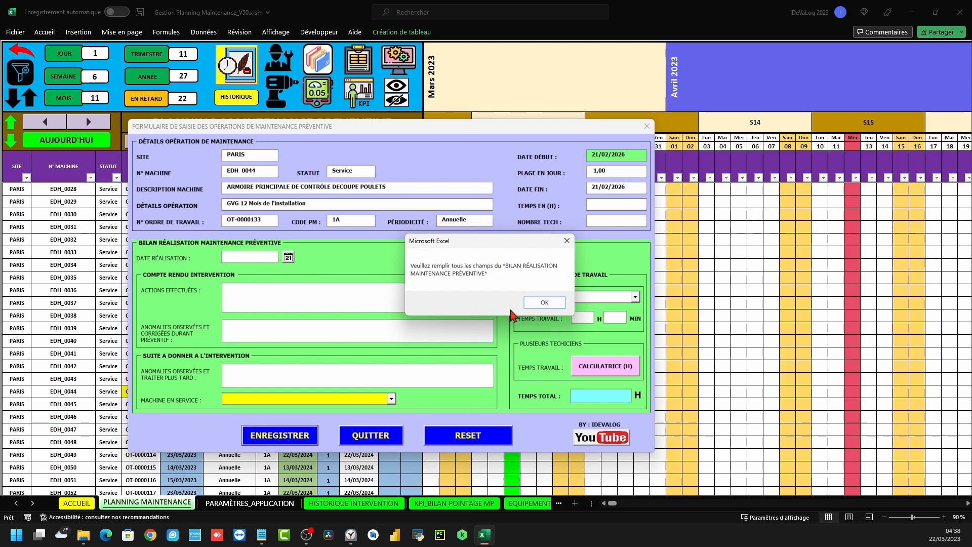
{"action": "left_click", "coordinate": [544, 302]}
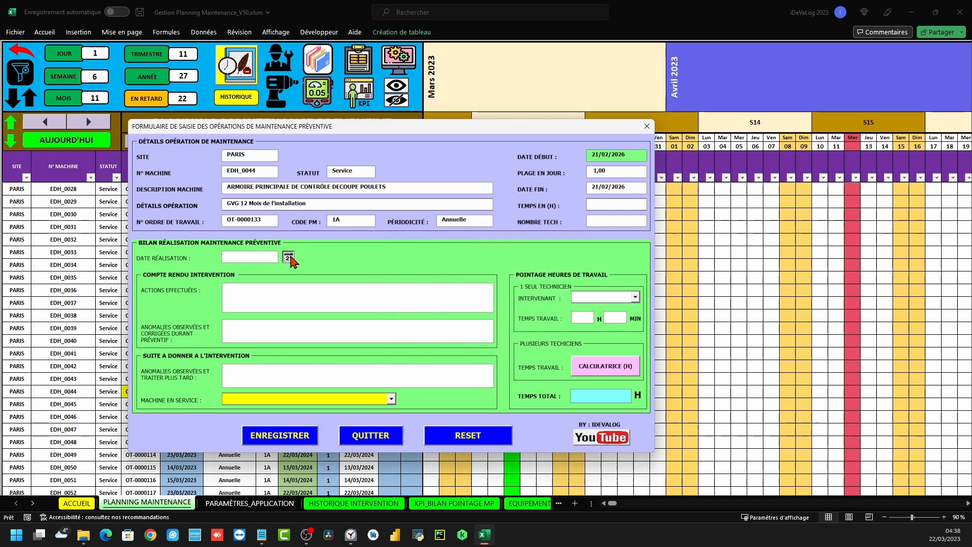
{"action": "left_click", "coordinate": [288, 257]}
{"action": "left_click", "coordinate": [78, 292]}
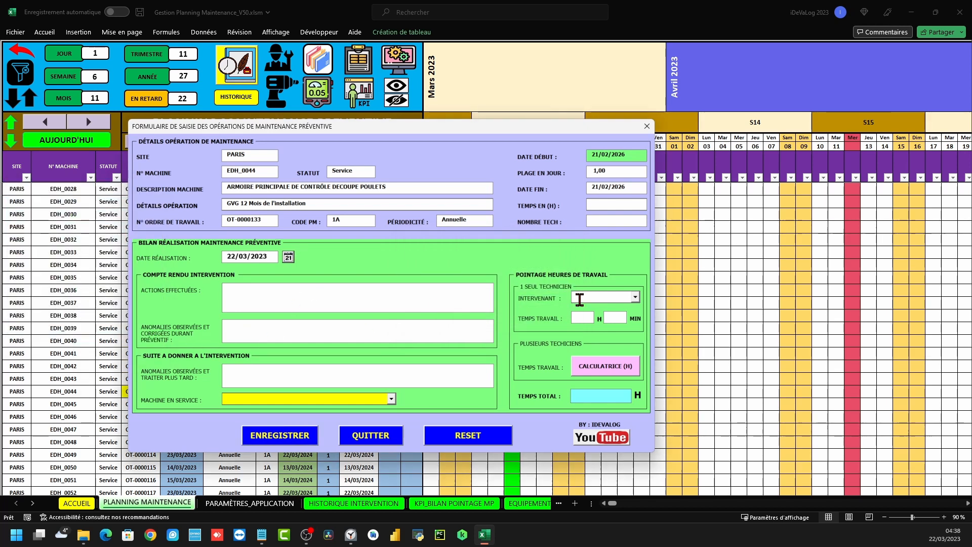
Fill the action, anomaly and follow-up boxes with filler text and set MACHINE REMISE EN SERVICE
{"action": "type", "text": "TTTT"}
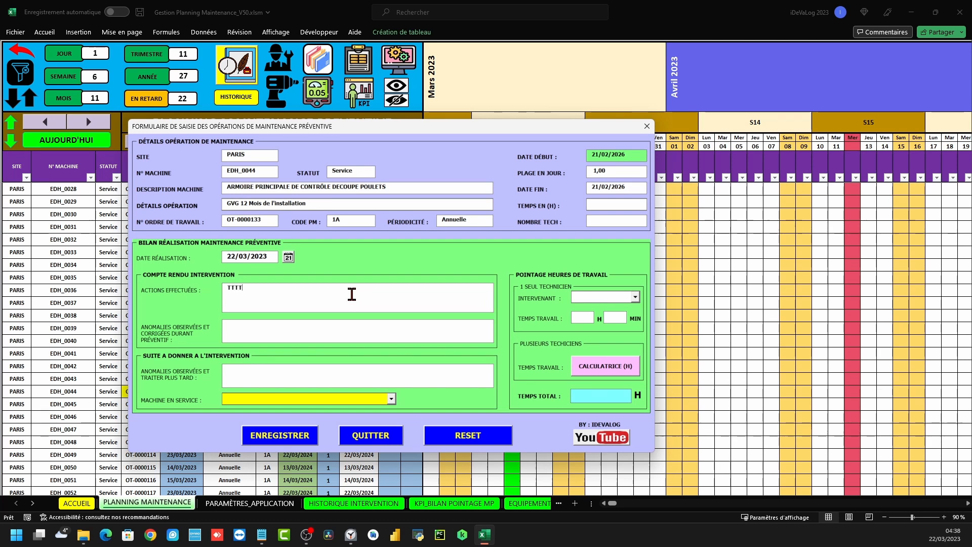
{"action": "type", "text": "TTTTTTTTTT"}
{"action": "left_click", "coordinate": [295, 324]}
{"action": "type", "text": "TTTTTTTTTTTTTTTTTTTTT"}
{"action": "left_click", "coordinate": [268, 374]}
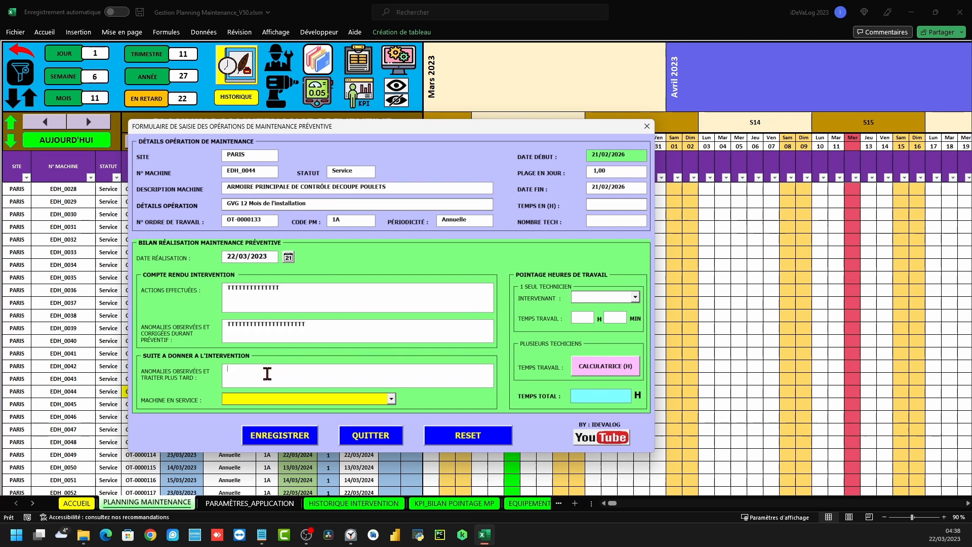
{"action": "type", "text": "IIIIIIIIIIIIIIIIIIIIIIII"}
{"action": "left_click", "coordinate": [324, 399]}
{"action": "left_click", "coordinate": [323, 410]}
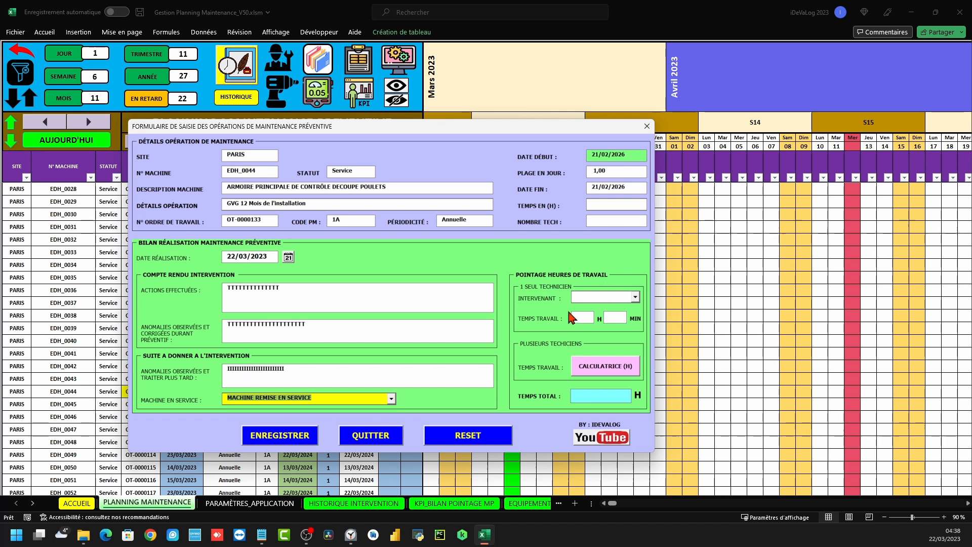
In the time calculator, assign technicians A1, A3, A5 and A6
{"action": "left_click", "coordinate": [604, 366]}
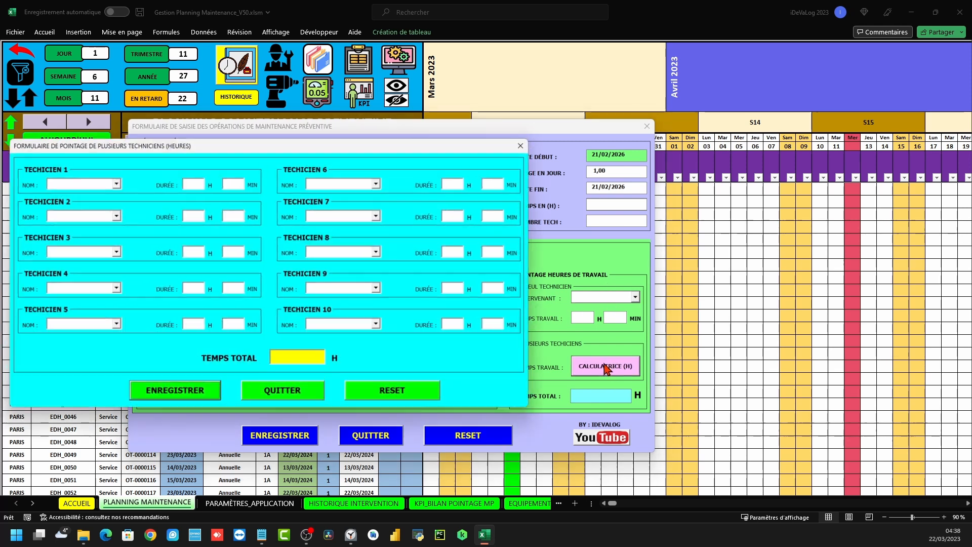
{"action": "left_click_drag", "start_coordinate": [314, 147], "coordinate": [432, 158]}
{"action": "left_click", "coordinate": [231, 188]}
{"action": "left_click", "coordinate": [185, 199]}
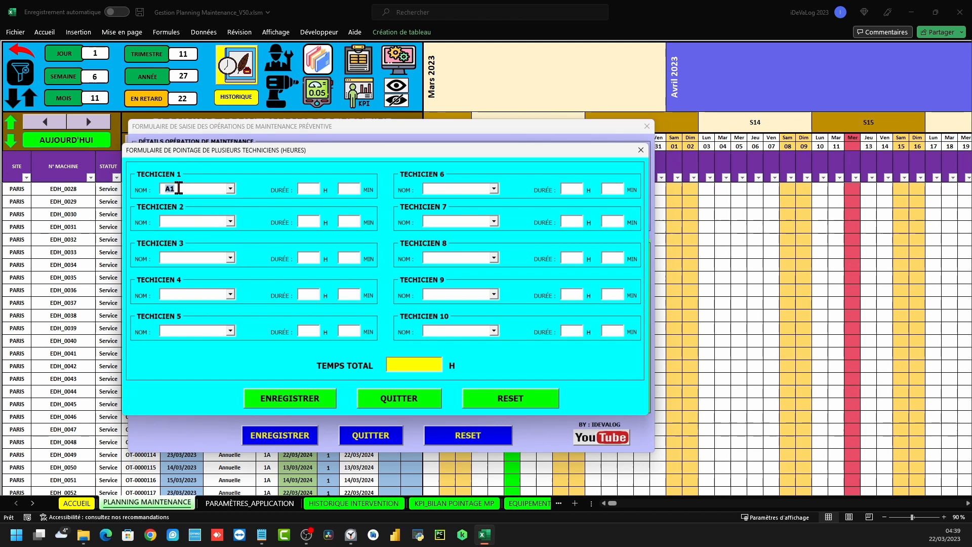
{"action": "left_click", "coordinate": [230, 221]}
{"action": "left_click", "coordinate": [172, 241]}
{"action": "left_click", "coordinate": [230, 258]}
{"action": "left_click", "coordinate": [183, 286]}
{"action": "left_click", "coordinate": [230, 295]}
{"action": "left_click", "coordinate": [191, 331]}
Enter 1h15, 2h15, 3h15 and 4h15 for the four technicians and save the times
{"action": "left_click", "coordinate": [314, 188]}
{"action": "type", "text": "1"}
{"action": "left_click", "coordinate": [349, 189]}
{"action": "type", "text": "15"}
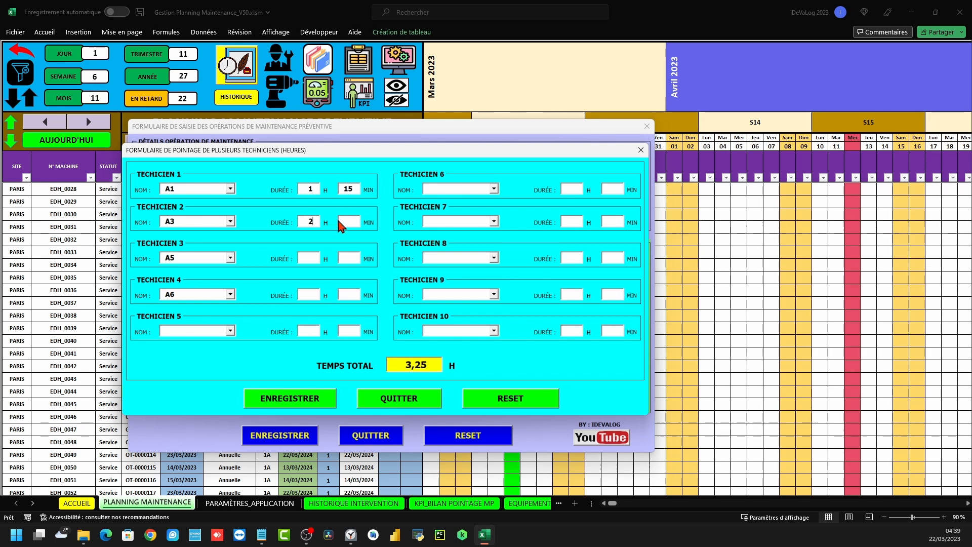
{"action": "type", "text": "2"}
{"action": "left_click", "coordinate": [353, 221]}
{"action": "type", "text": "15"}
{"action": "left_click", "coordinate": [315, 257]}
{"action": "type", "text": "3"}
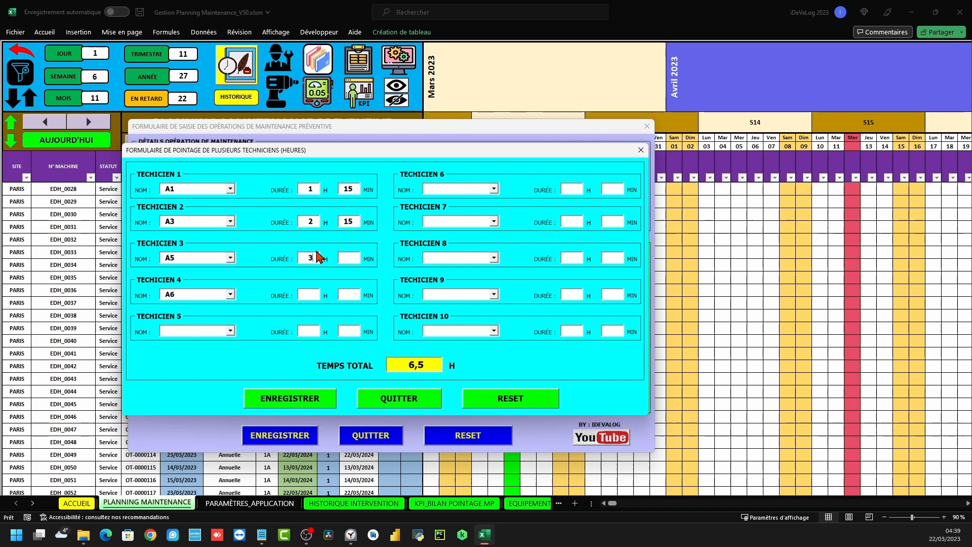
{"action": "left_click", "coordinate": [348, 255]}
{"action": "type", "text": "15"}
{"action": "left_click", "coordinate": [312, 291]}
{"action": "type", "text": "4"}
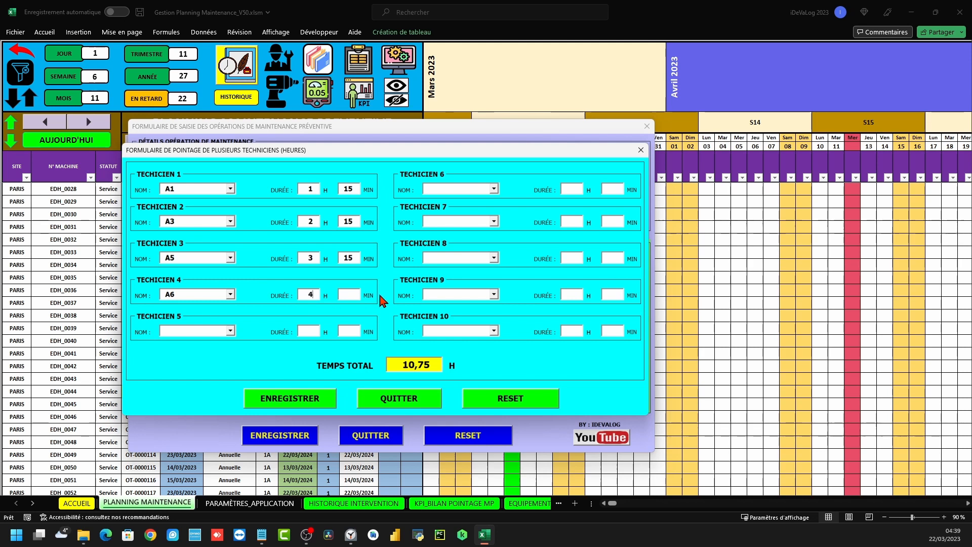
{"action": "type", "text": "15"}
{"action": "left_click", "coordinate": [278, 402]}
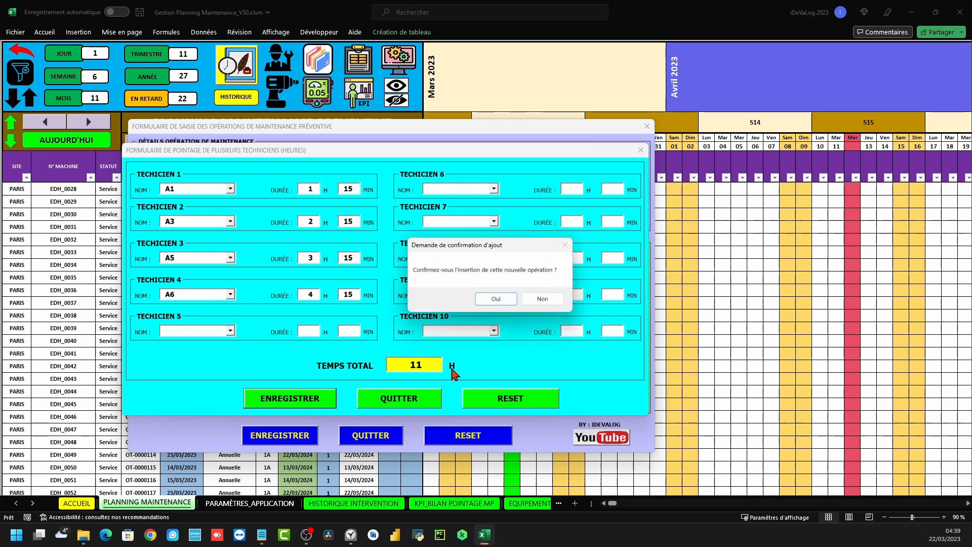
{"action": "left_click", "coordinate": [491, 302]}
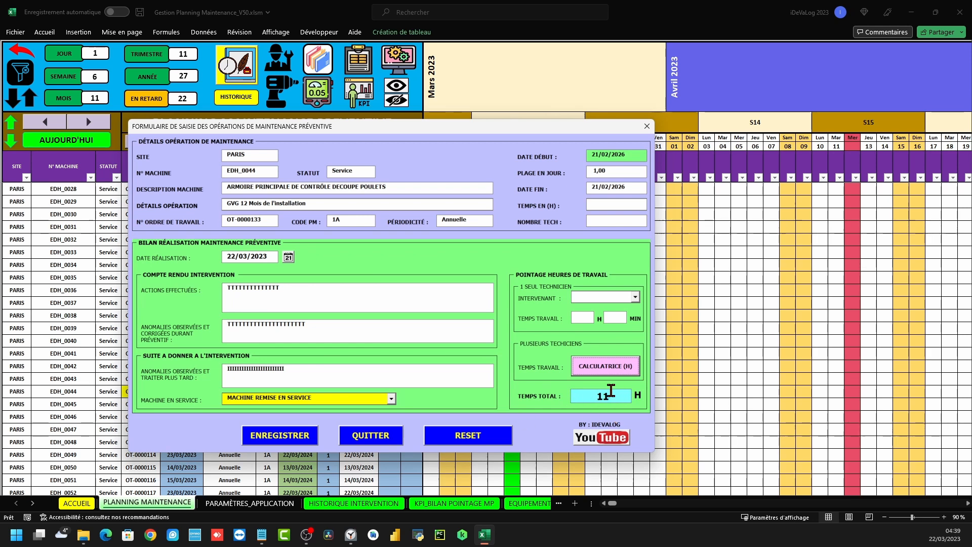
{"action": "left_click_drag", "start_coordinate": [579, 402], "coordinate": [620, 400]}
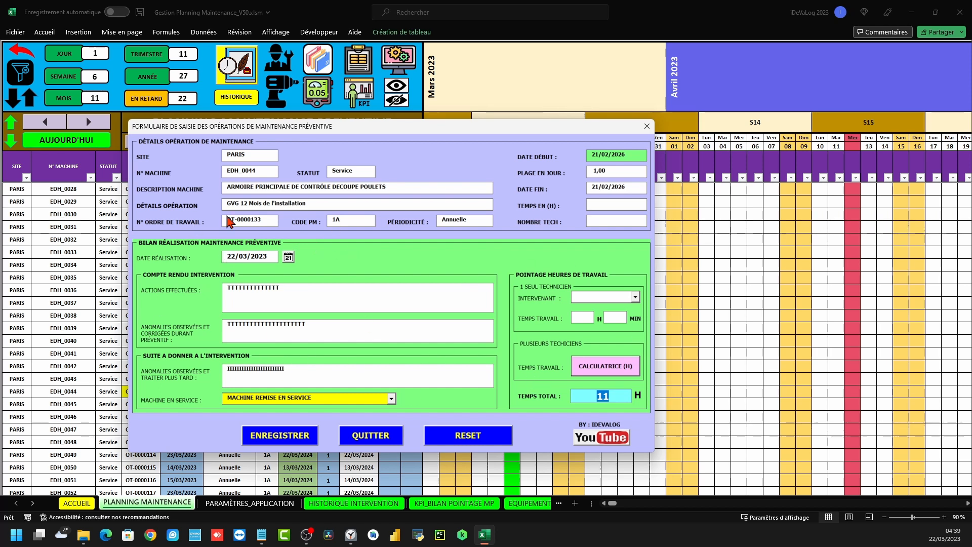
{"action": "left_click", "coordinate": [597, 367]}
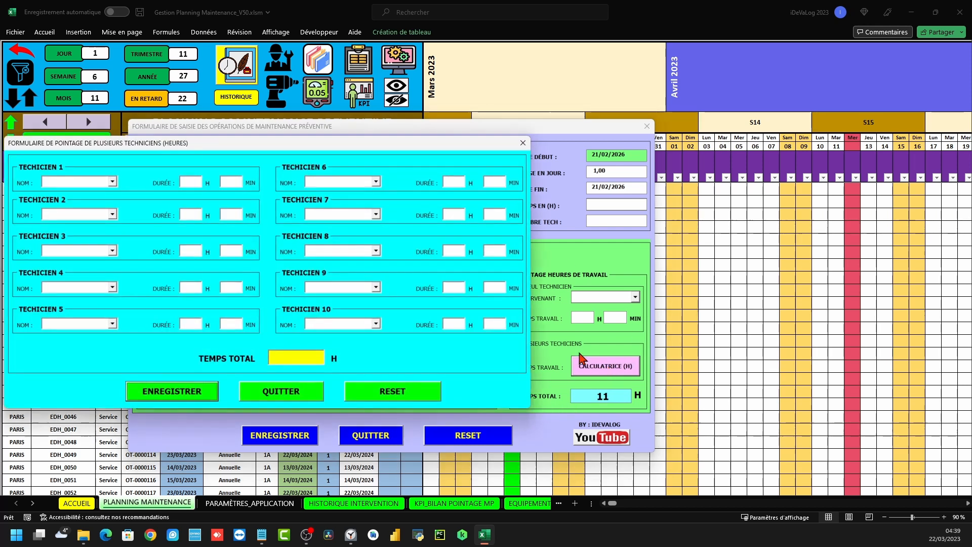
{"action": "left_click", "coordinate": [523, 142]}
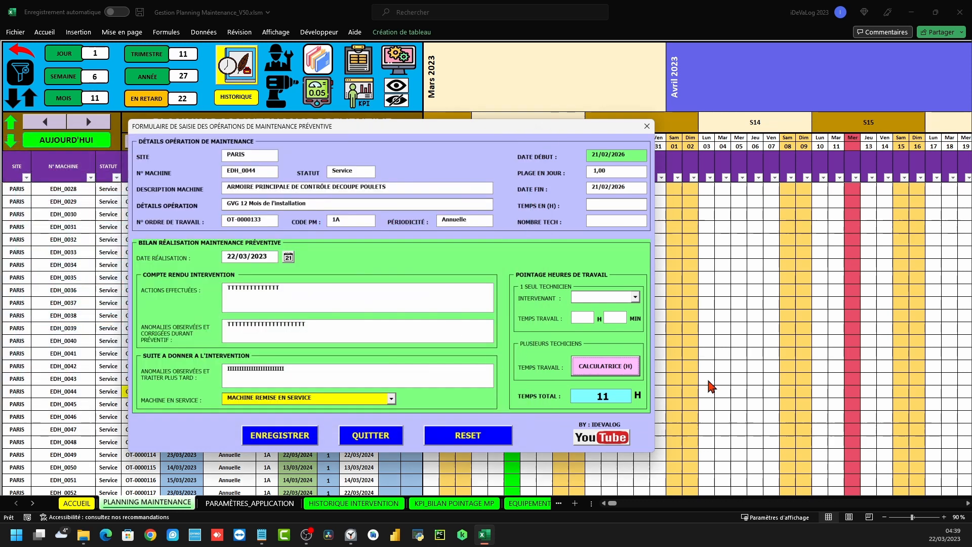
{"action": "left_click", "coordinate": [276, 436]}
{"action": "left_click", "coordinate": [496, 298]}
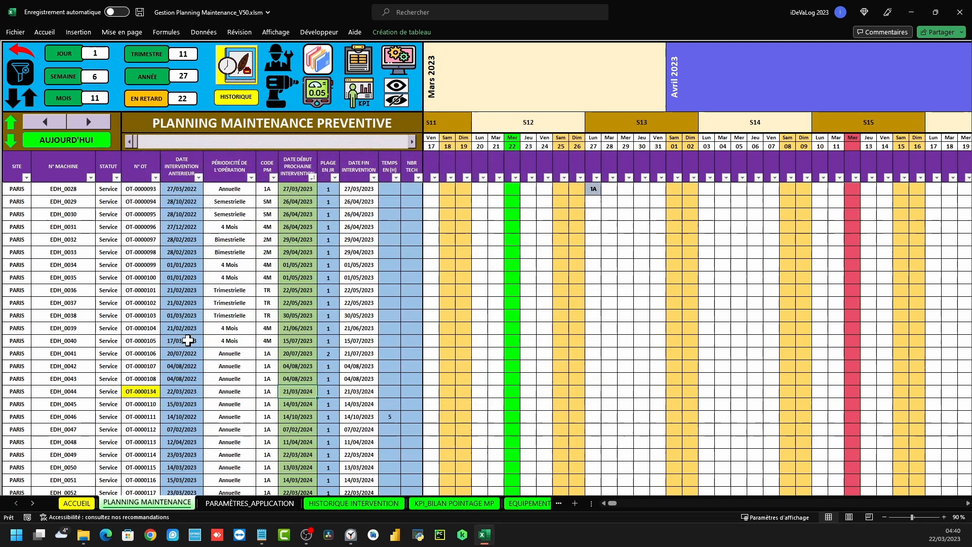
{"action": "scroll", "coordinate": [191, 336], "scroll_direction": "down", "scroll_amount": 2}
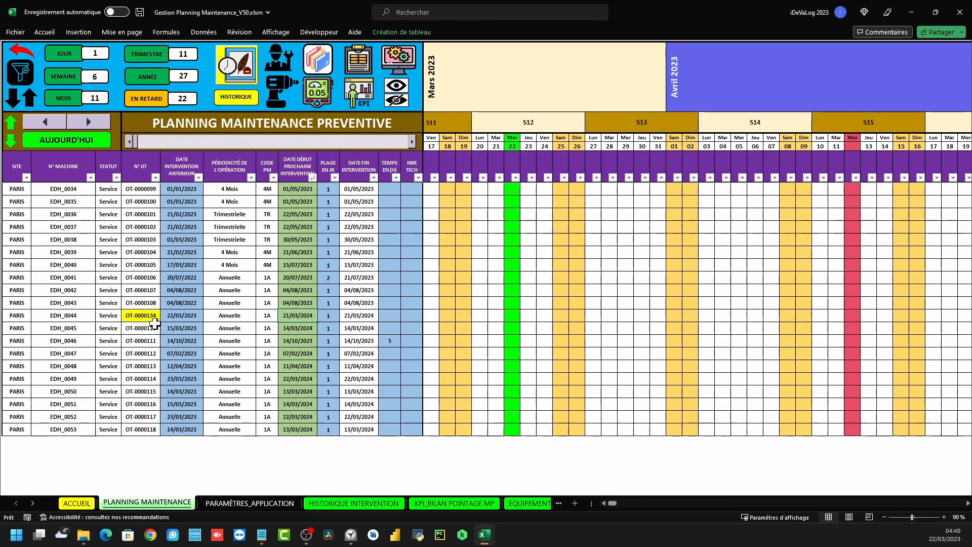
{"action": "left_click", "coordinate": [171, 315]}
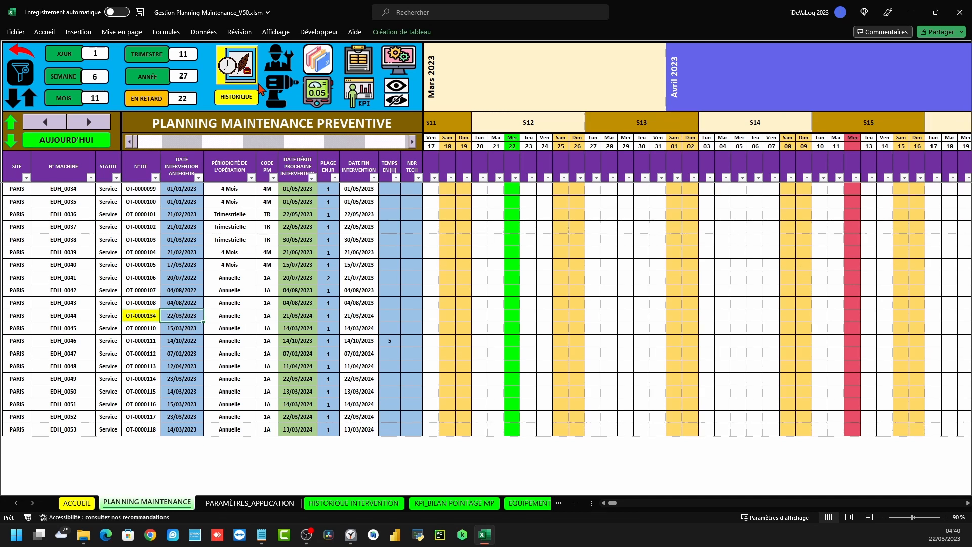
{"action": "left_click", "coordinate": [233, 102]}
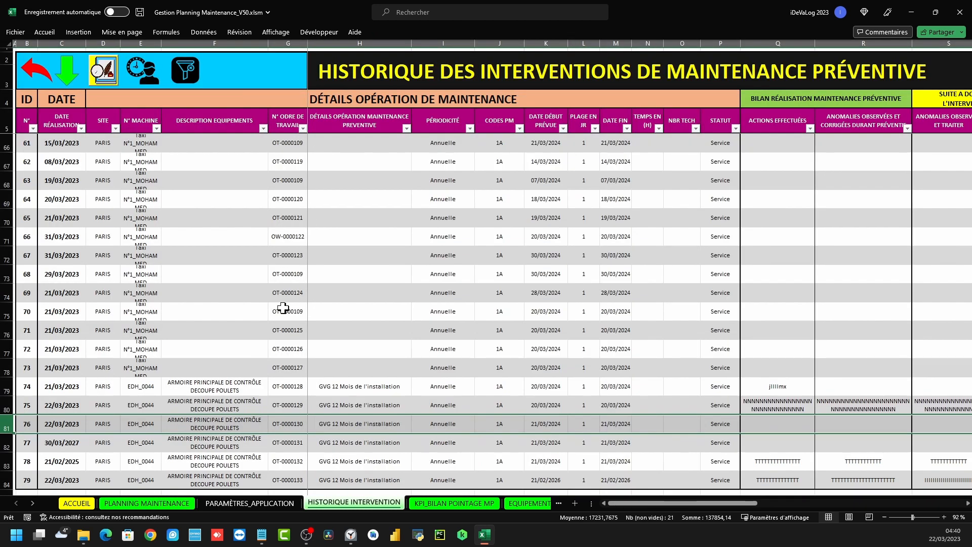
{"action": "scroll", "coordinate": [282, 310], "scroll_direction": "down", "scroll_amount": 3}
{"action": "left_click", "coordinate": [7, 311]}
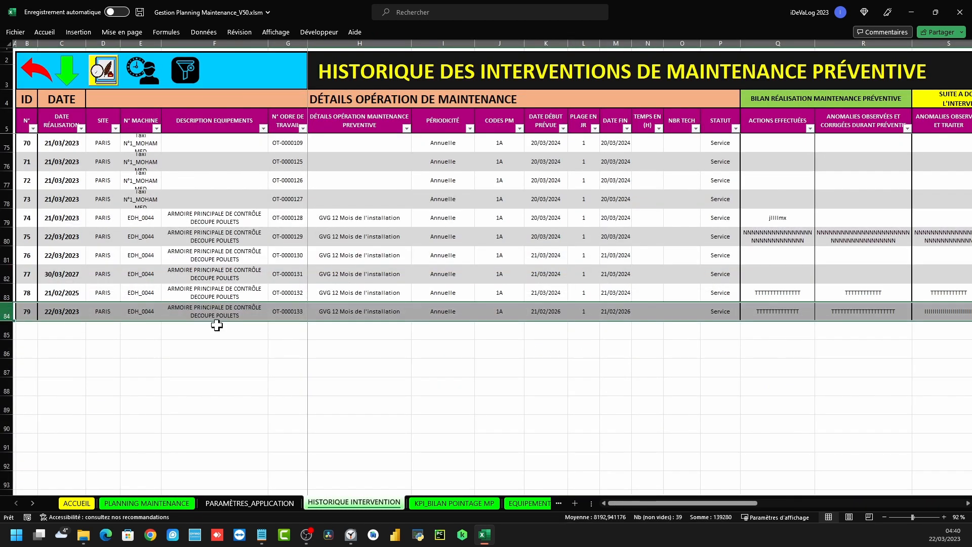
{"action": "left_click", "coordinate": [295, 312]}
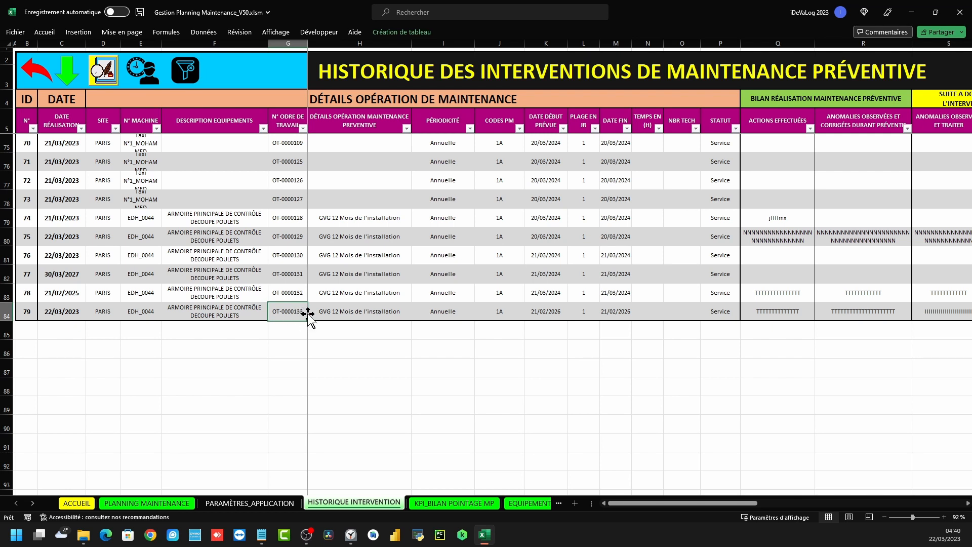
{"action": "left_click_drag", "start_coordinate": [708, 505], "coordinate": [771, 502]}
{"action": "left_click", "coordinate": [52, 392]}
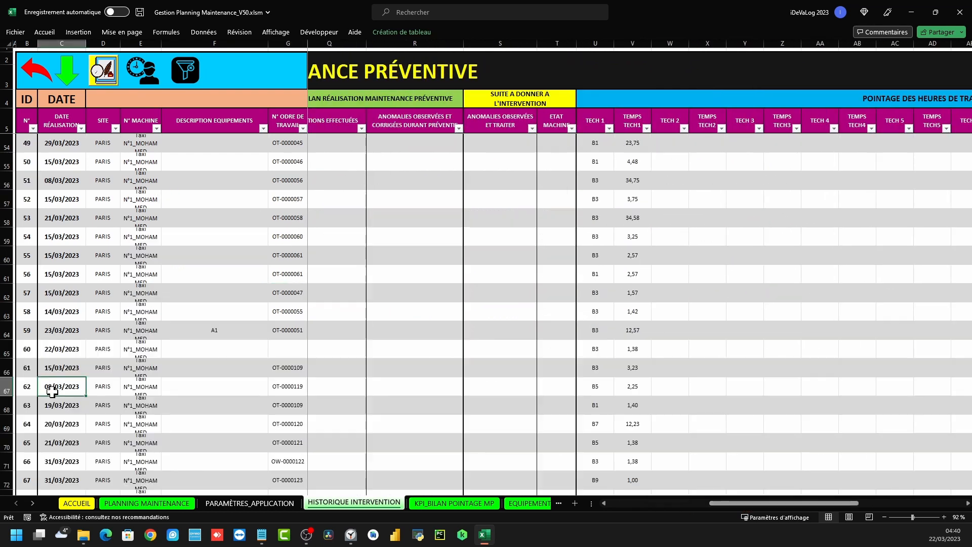
{"action": "key", "text": "ctrl+shift+Down"}
{"action": "scroll", "coordinate": [52, 392], "scroll_direction": "down", "scroll_amount": 1}
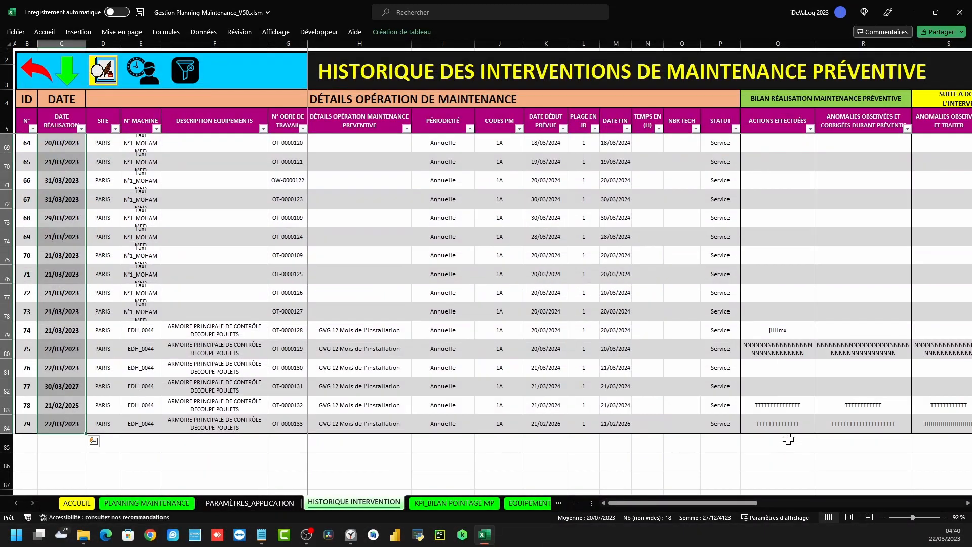
{"action": "left_click_drag", "start_coordinate": [729, 504], "coordinate": [801, 504]}
{"action": "left_click", "coordinate": [744, 423]}
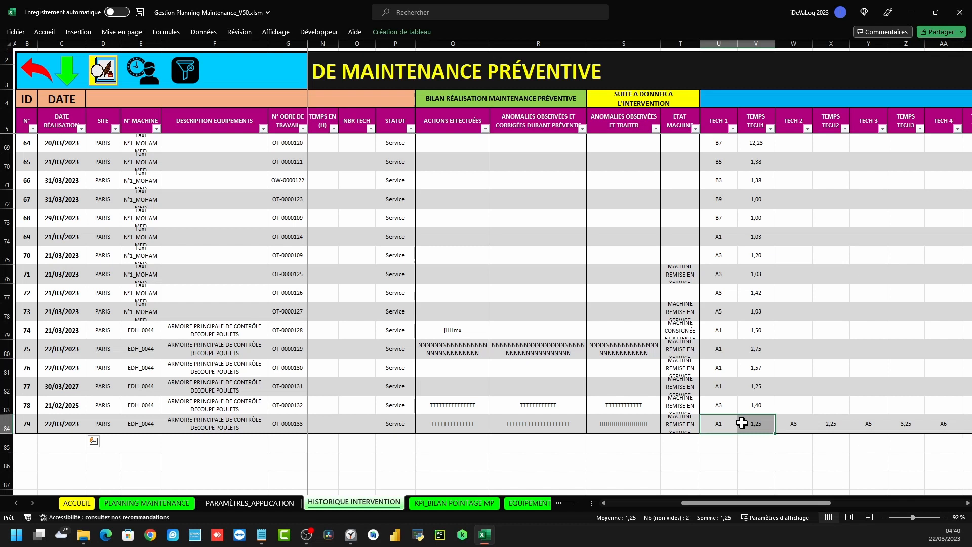
{"action": "left_click", "coordinate": [802, 424]}
{"action": "left_click_drag", "start_coordinate": [801, 423], "coordinate": [820, 423]}
{"action": "scroll", "coordinate": [810, 420], "scroll_direction": "right", "scroll_amount": 3}
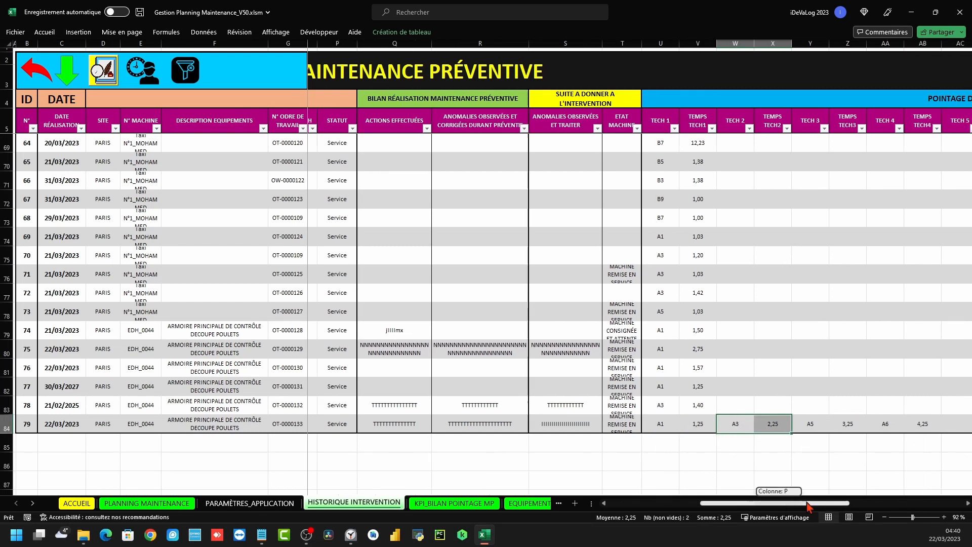
{"action": "left_click_drag", "start_coordinate": [753, 424], "coordinate": [782, 425]}
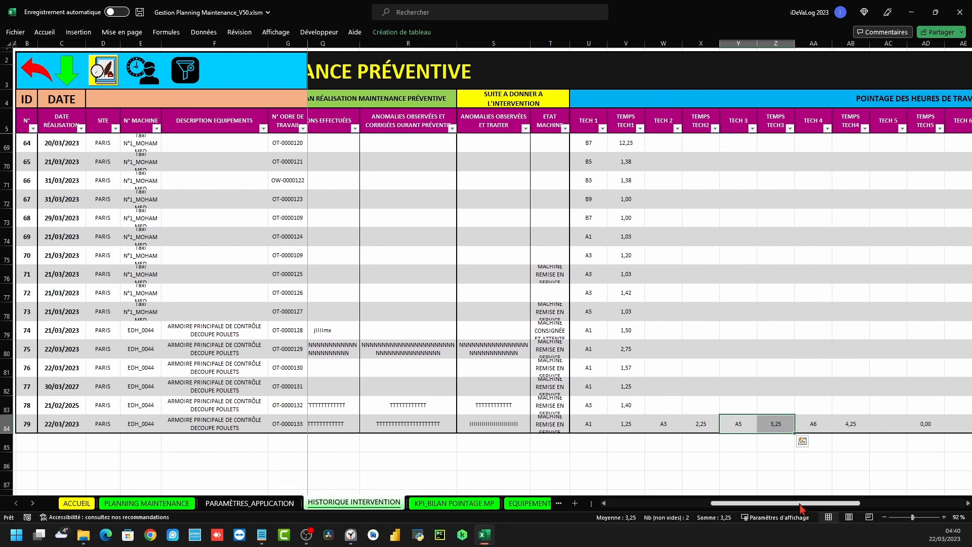
{"action": "left_click_drag", "start_coordinate": [804, 503], "coordinate": [822, 503]}
{"action": "left_click_drag", "start_coordinate": [741, 425], "coordinate": [764, 423]}
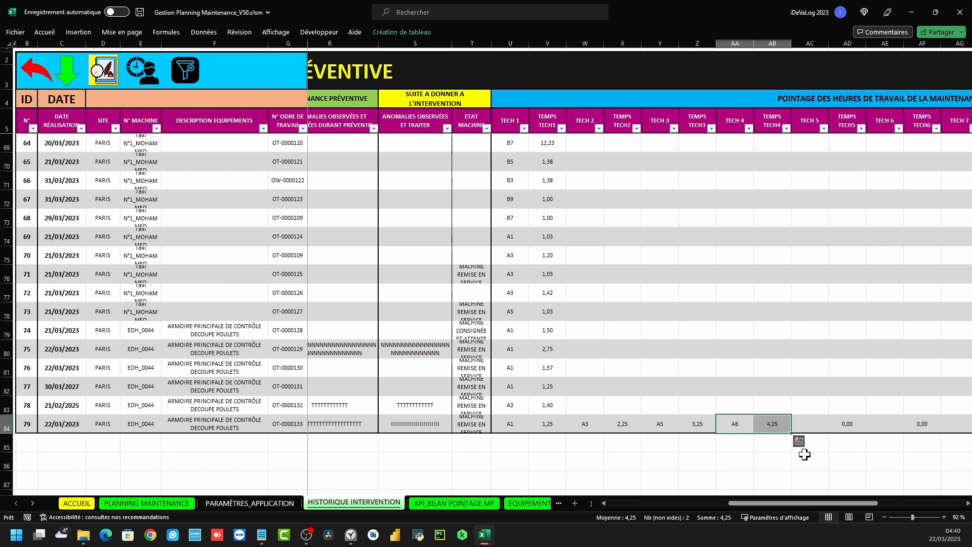
{"action": "left_click_drag", "start_coordinate": [806, 503], "coordinate": [892, 504]}
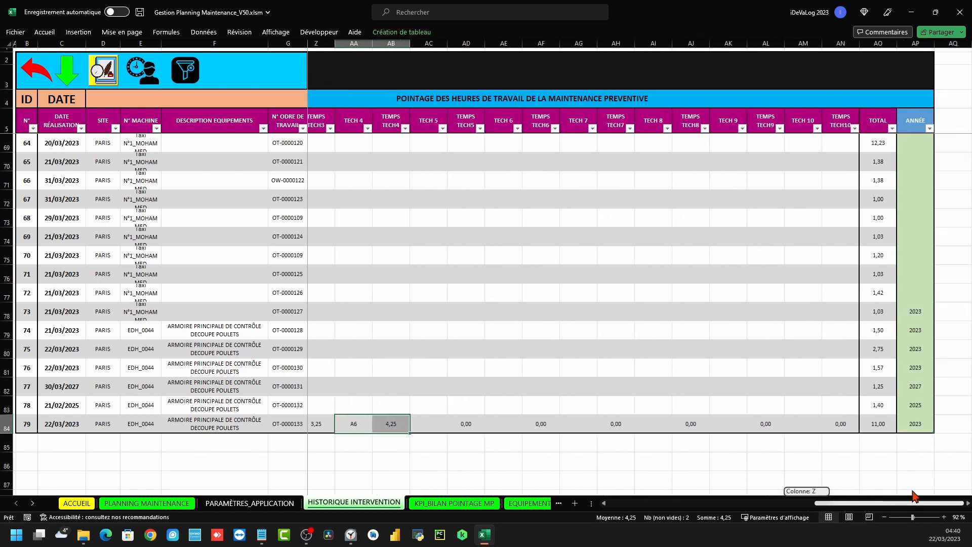
{"action": "left_click", "coordinate": [882, 421]}
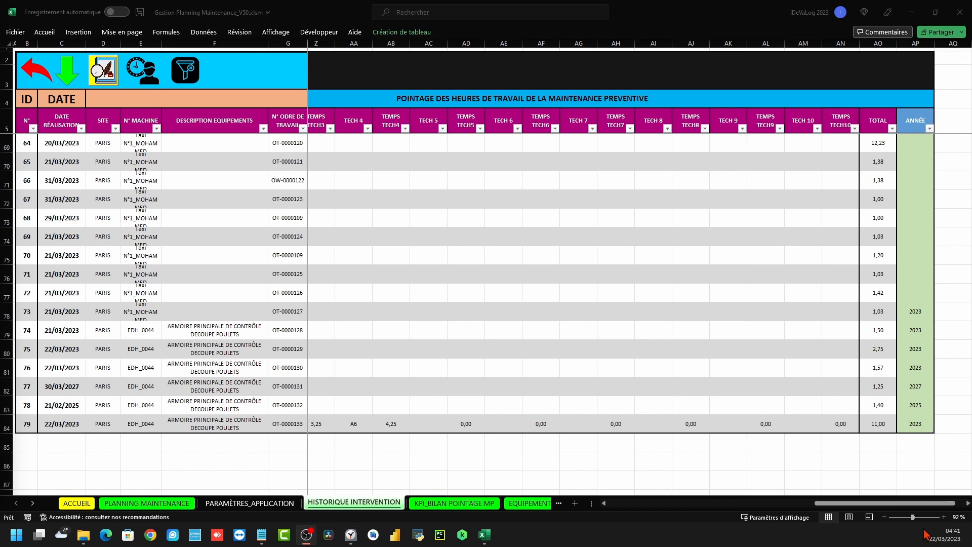
{"action": "left_click", "coordinate": [914, 430]}
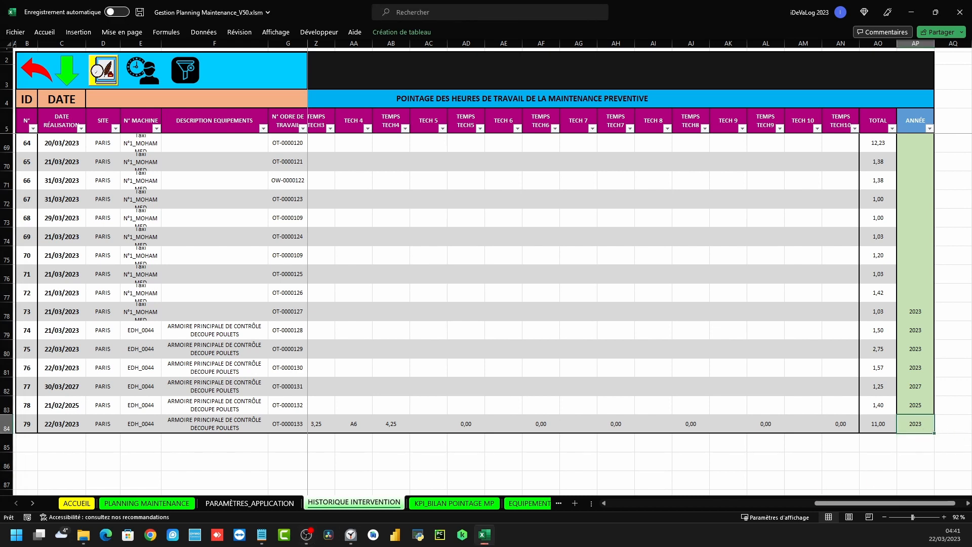
{"action": "left_click", "coordinate": [57, 425]}
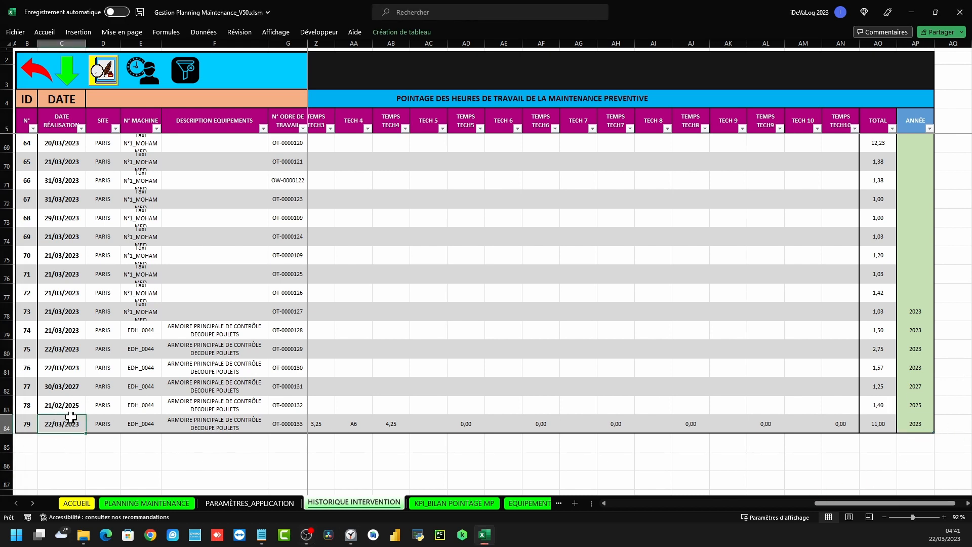
{"action": "left_click", "coordinate": [917, 427]}
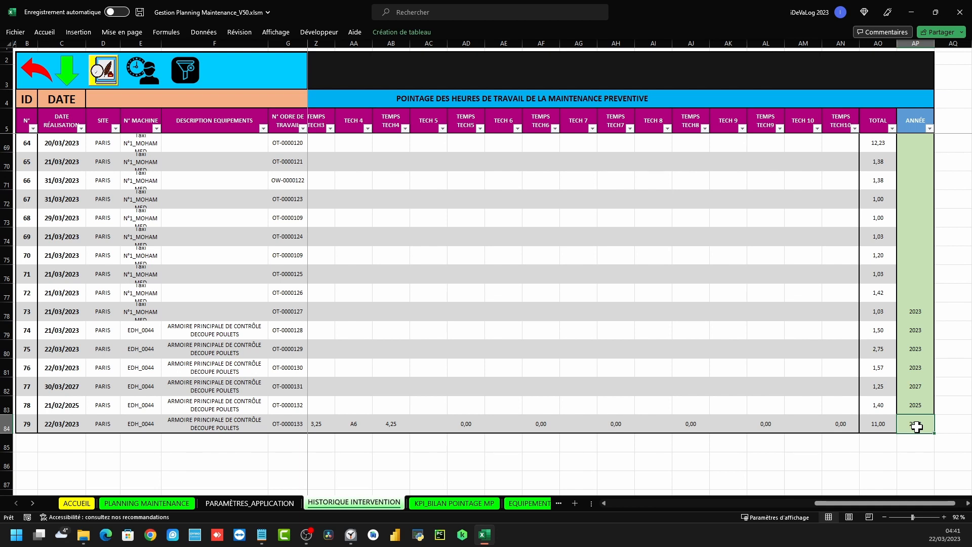
{"action": "left_click", "coordinate": [36, 69]}
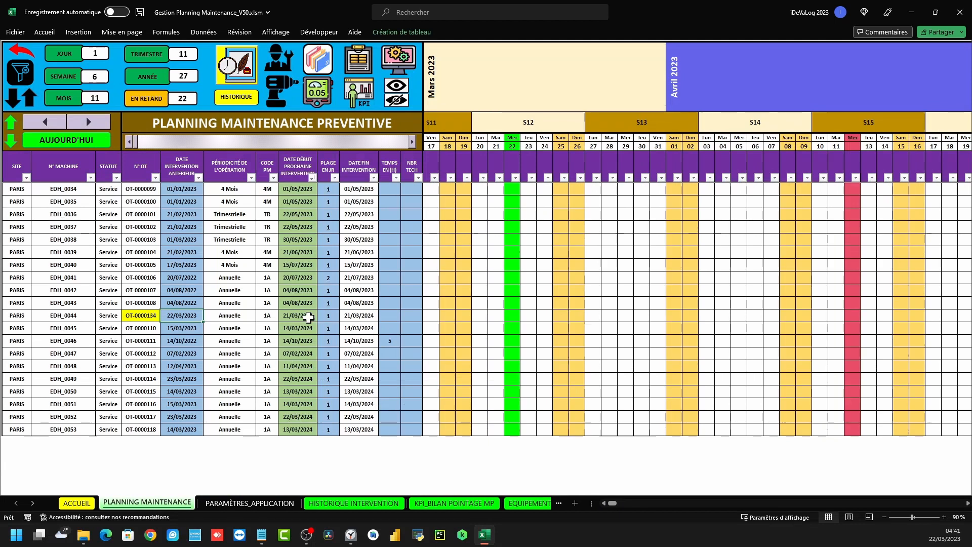
Open the OT-0000134 entry form and set the completion date to 16/03/2023
{"action": "double_click", "coordinate": [308, 315]}
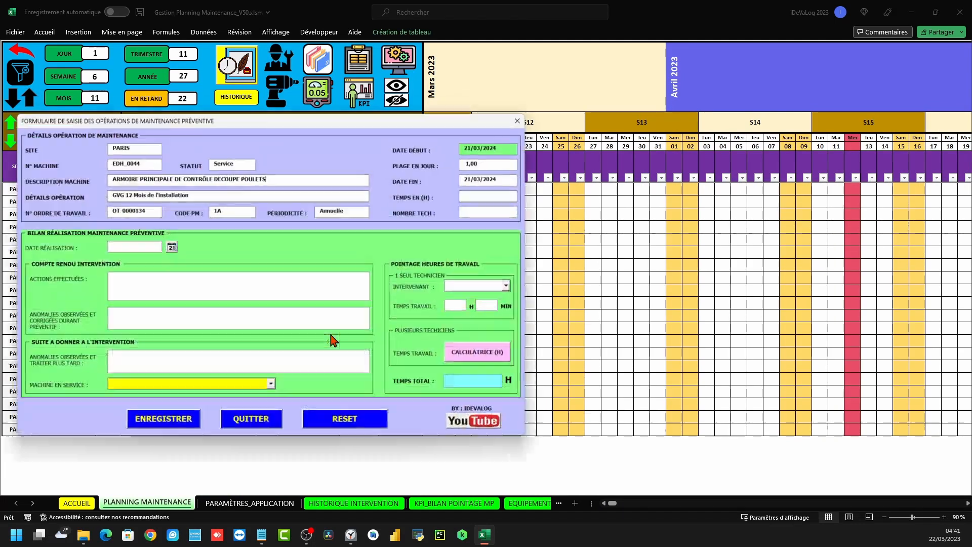
{"action": "left_click", "coordinate": [164, 243]}
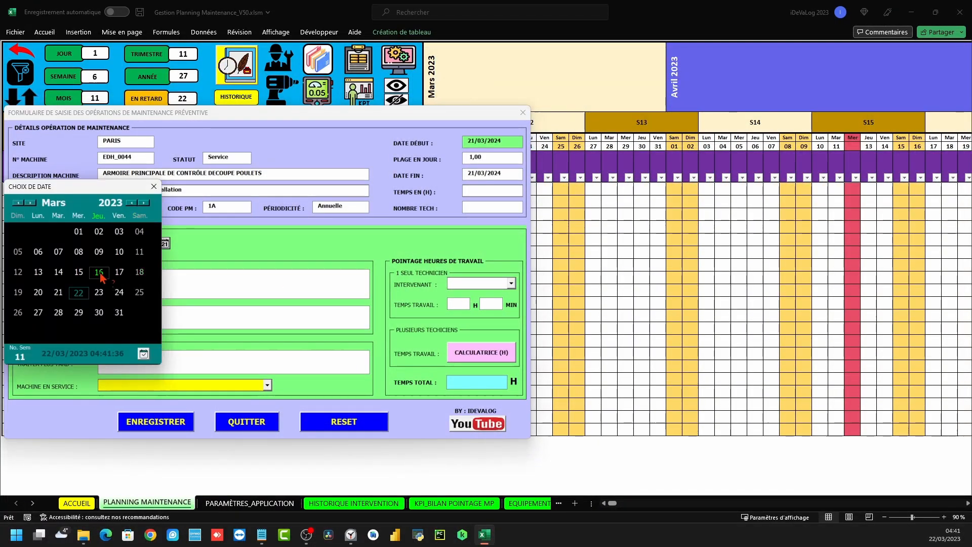
{"action": "left_click", "coordinate": [99, 272]}
Look at the time calculator and machine-status list without changes, then reposition the form
{"action": "left_click", "coordinate": [481, 352]}
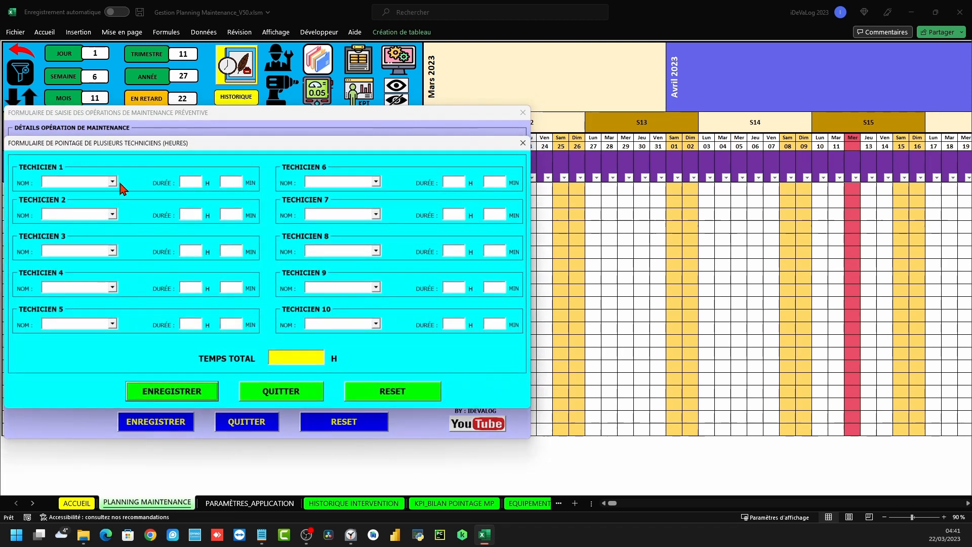
{"action": "left_click", "coordinate": [184, 398]}
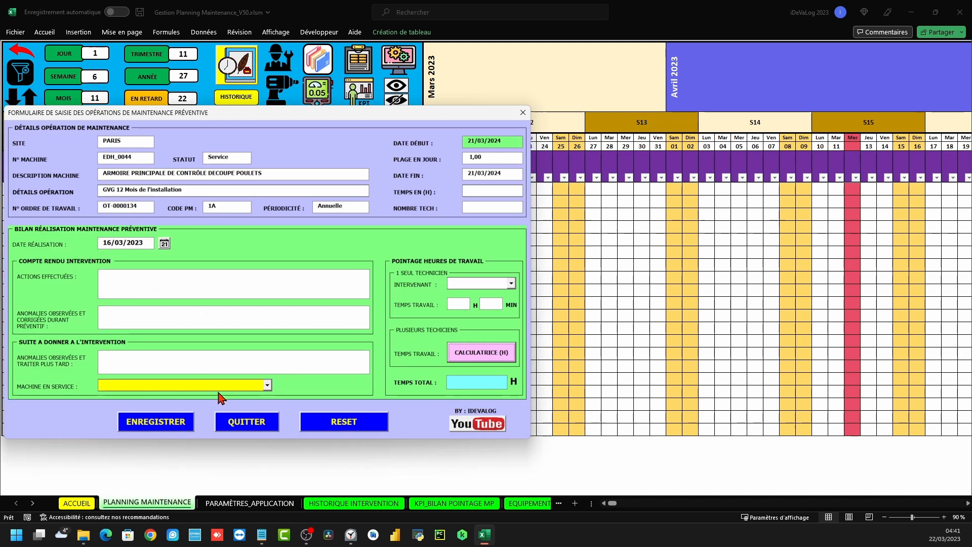
{"action": "left_click", "coordinate": [269, 386]}
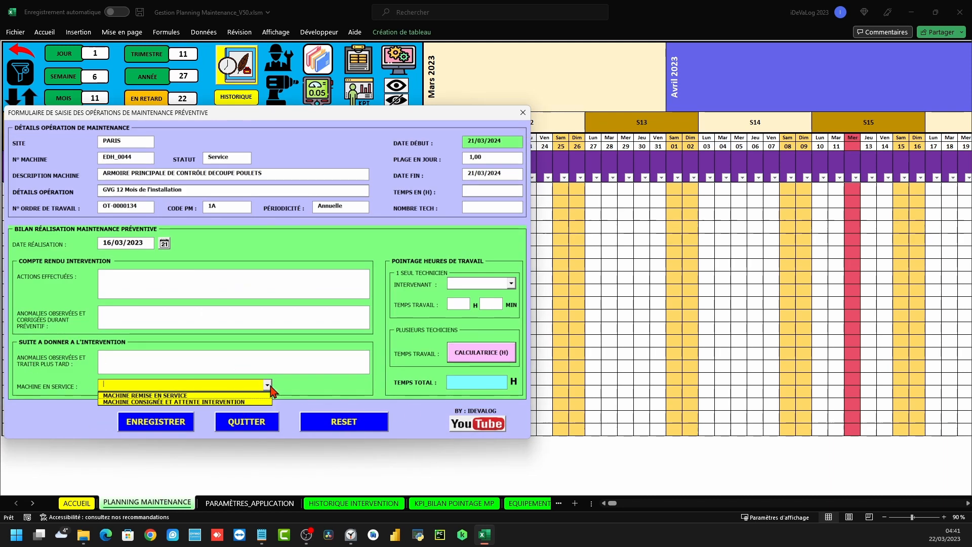
{"action": "left_click", "coordinate": [379, 382]}
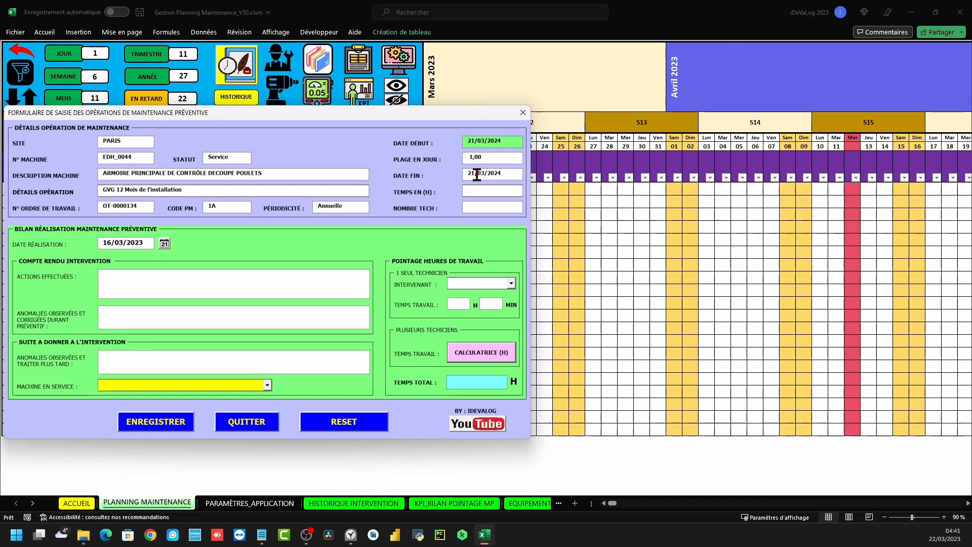
{"action": "left_click_drag", "start_coordinate": [282, 121], "coordinate": [542, 118]}
{"action": "left_click_drag", "start_coordinate": [614, 120], "coordinate": [542, 108]}
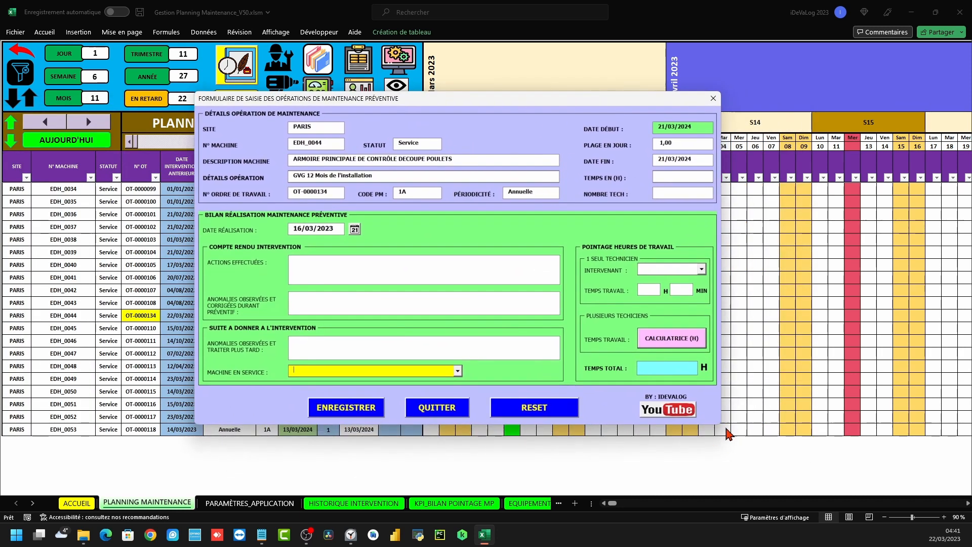
Visit the IDeVaLog Consulting YouTube channel from the form's logo, then return to Excel
{"action": "left_click", "coordinate": [675, 414]}
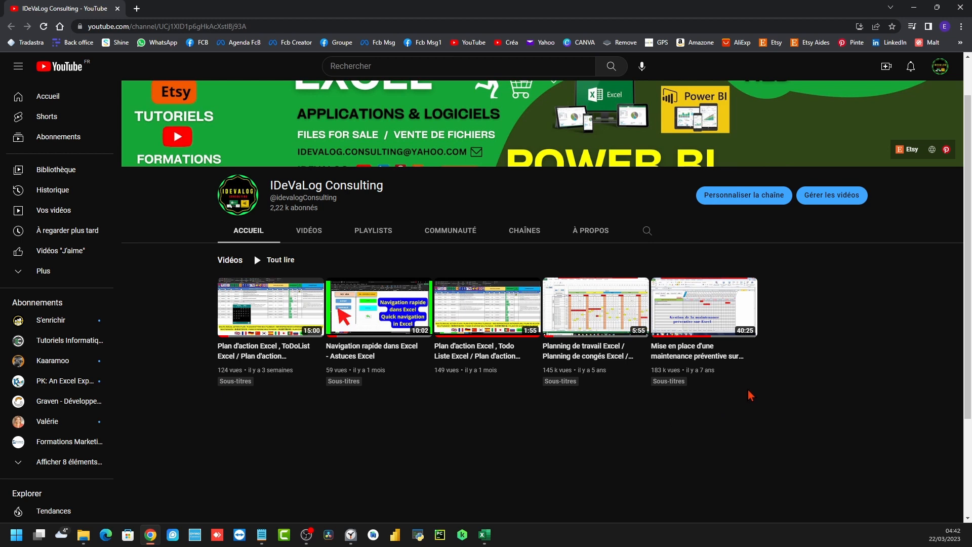
{"action": "left_click", "coordinate": [961, 8]}
{"action": "left_click", "coordinate": [668, 409]}
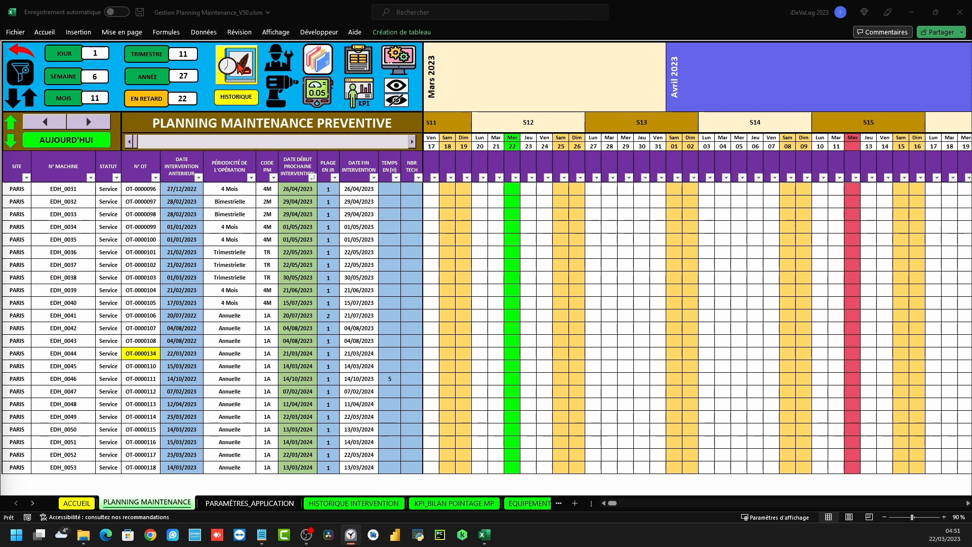
Preview the history form, then locate EDH_0044's rows on the intervention history sheet
{"action": "left_click", "coordinate": [238, 66]}
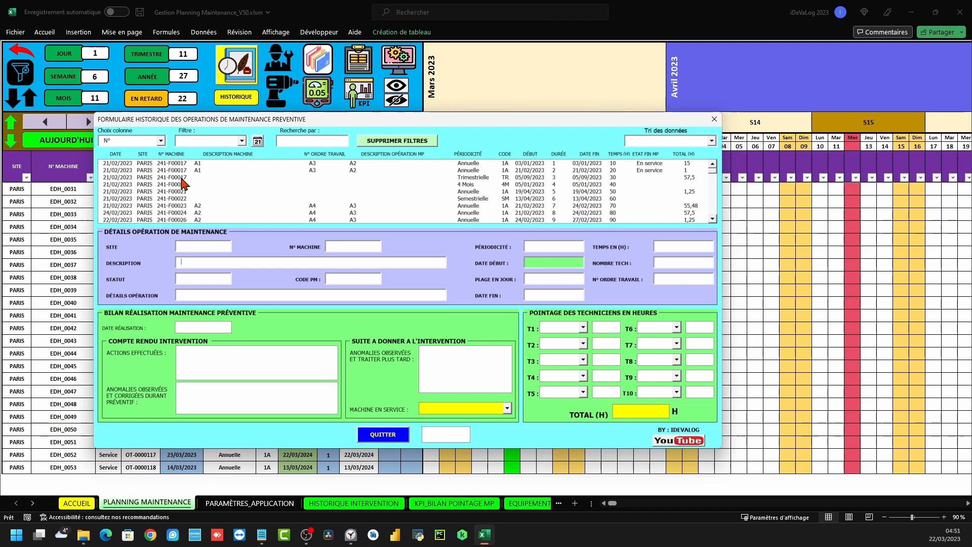
{"action": "left_click", "coordinate": [714, 119]}
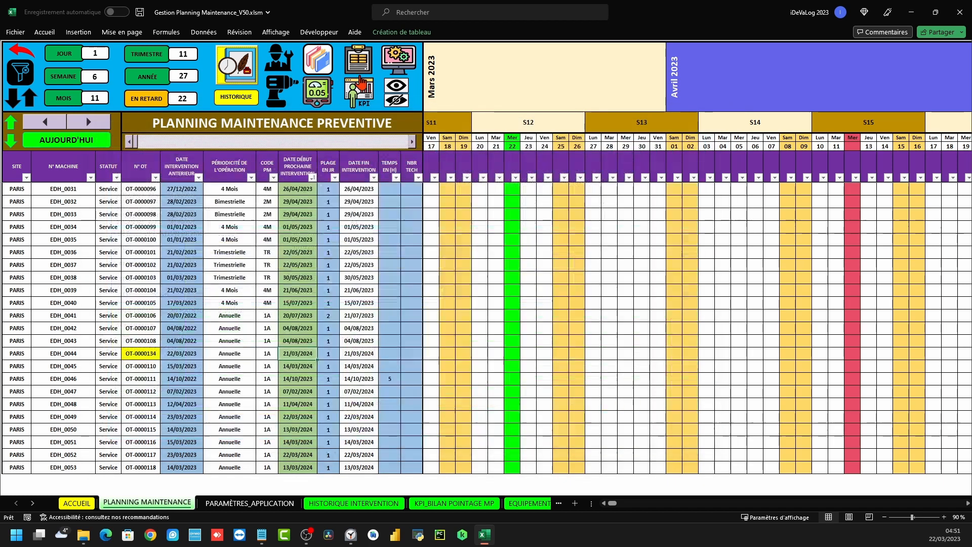
{"action": "left_click", "coordinate": [236, 97]}
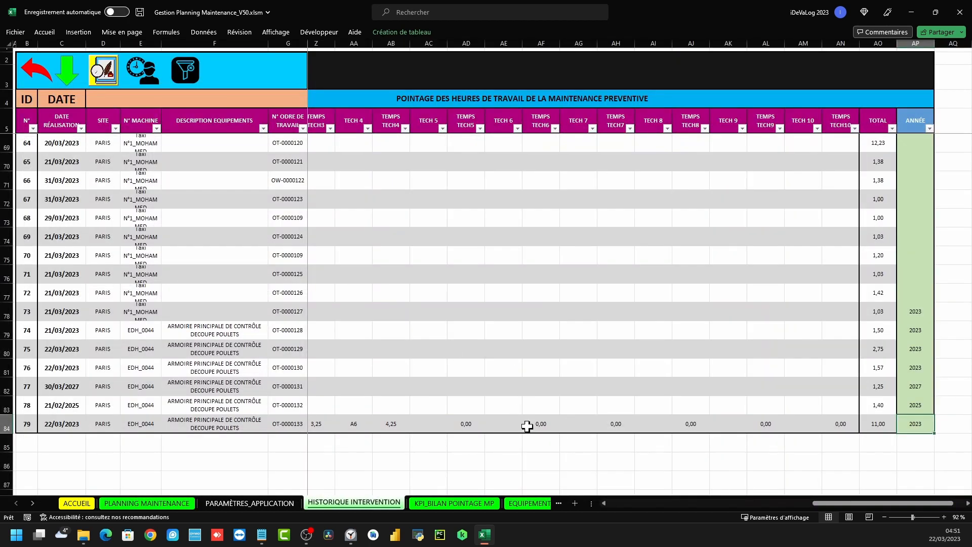
{"action": "scroll", "coordinate": [267, 397], "scroll_direction": "up", "scroll_amount": 1}
{"action": "left_click", "coordinate": [160, 295]}
{"action": "left_click", "coordinate": [152, 441]}
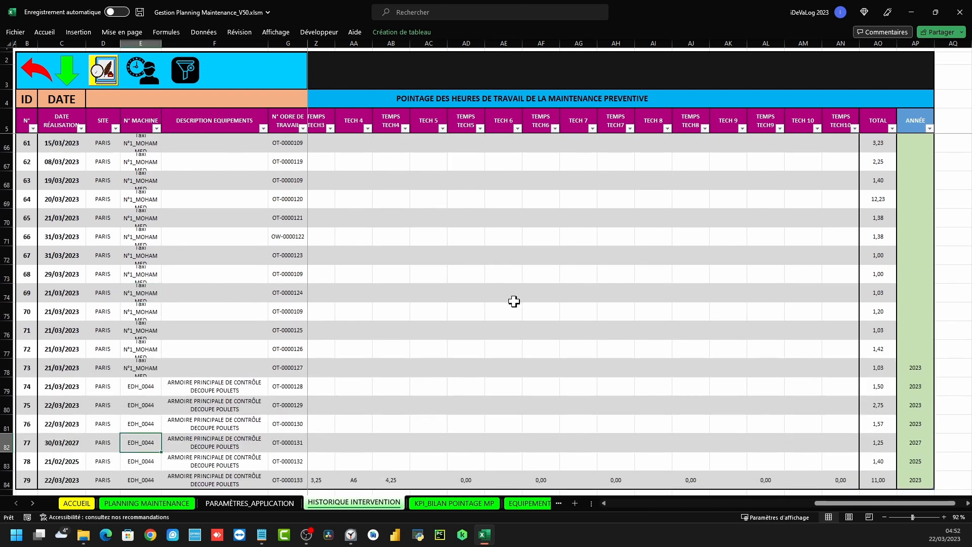
{"action": "left_click", "coordinate": [103, 70]}
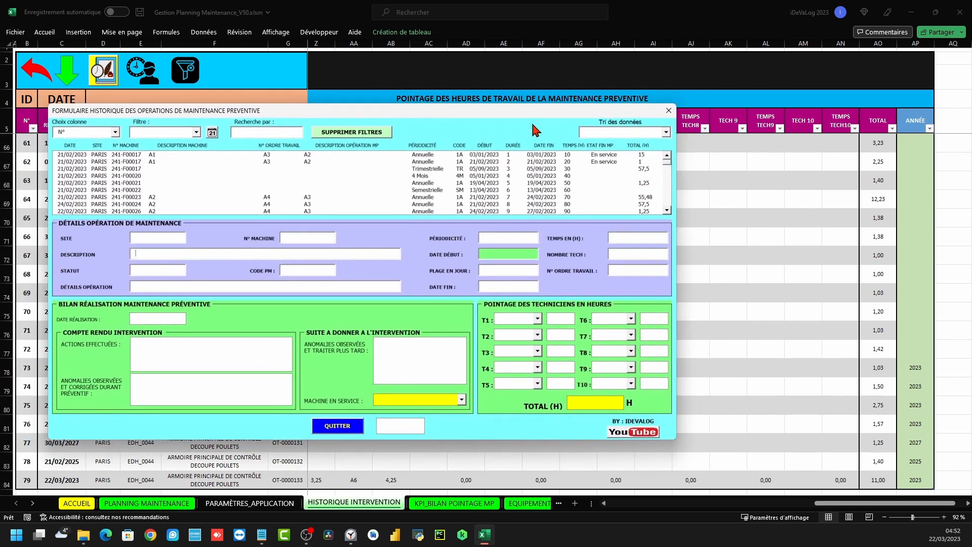
{"action": "left_click", "coordinate": [662, 108]}
Go back to ACCUEIL, open Planning Maintenance and bring up the HISTORIQUE form
{"action": "left_click", "coordinate": [37, 77]}
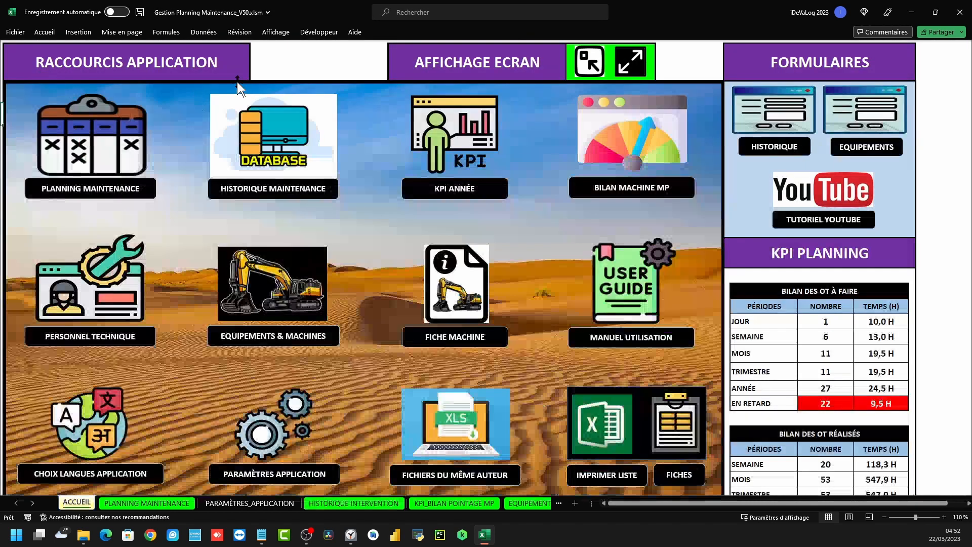
{"action": "left_click", "coordinate": [104, 135]}
{"action": "left_click", "coordinate": [249, 71]}
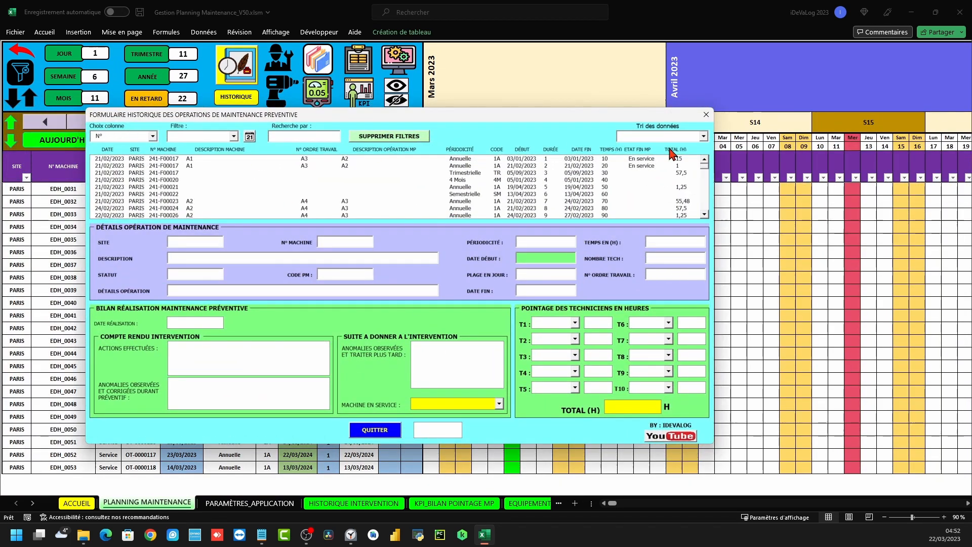
Filter the history on DATE RÉALISATION, trying 04/03/2023 and 31/03/2023 and viewing OT-0000123
{"action": "left_click", "coordinate": [152, 137]}
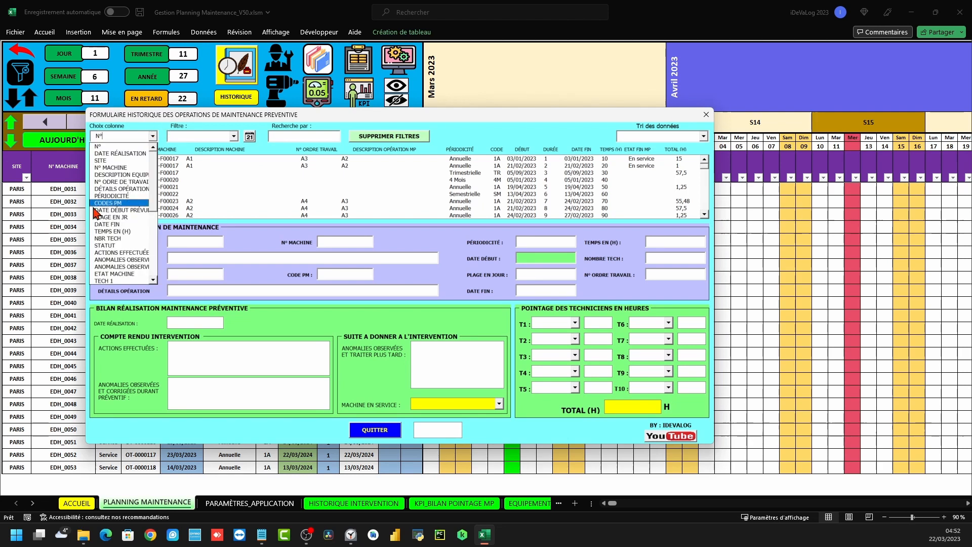
{"action": "left_click", "coordinate": [113, 153]}
{"action": "left_click", "coordinate": [233, 136]}
{"action": "left_click", "coordinate": [175, 153]}
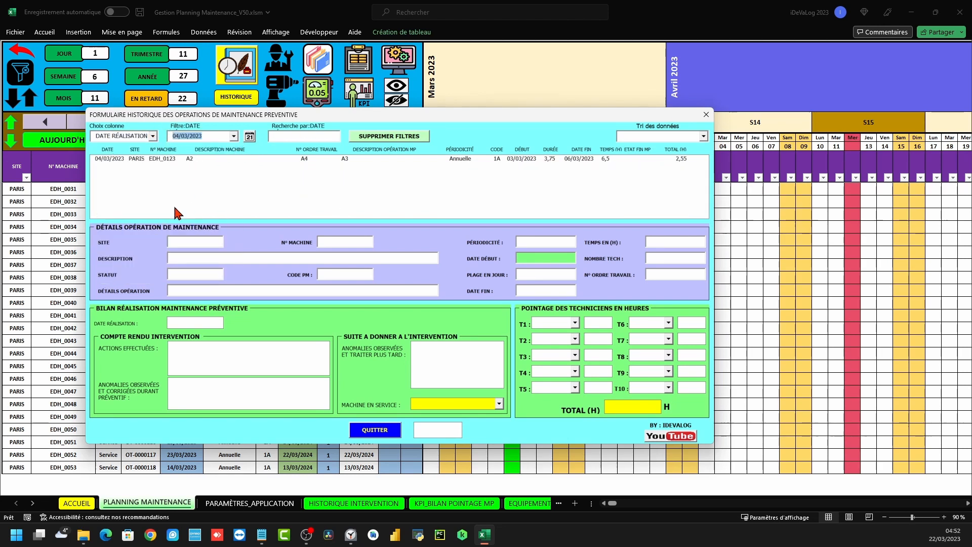
{"action": "left_click", "coordinate": [233, 137]}
{"action": "left_click", "coordinate": [182, 247]}
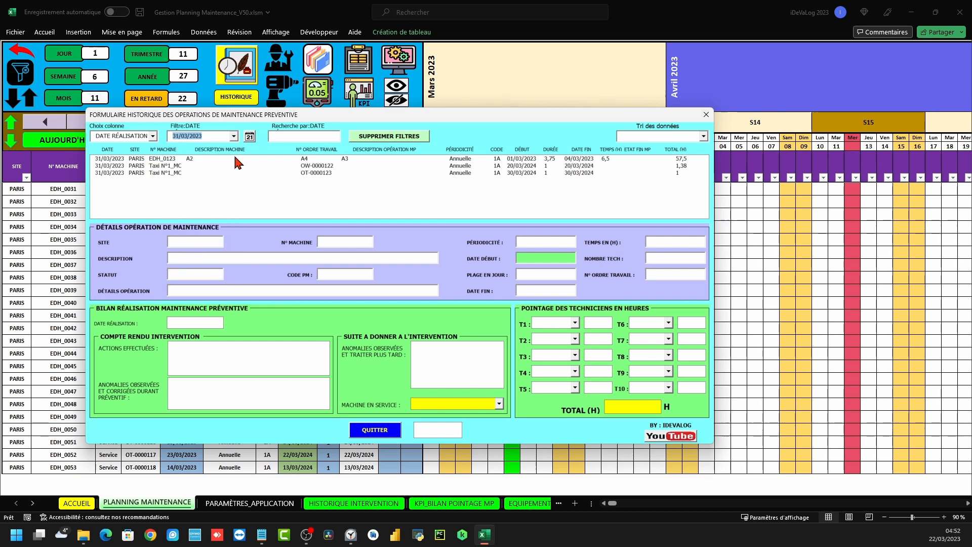
{"action": "left_click", "coordinate": [309, 166]}
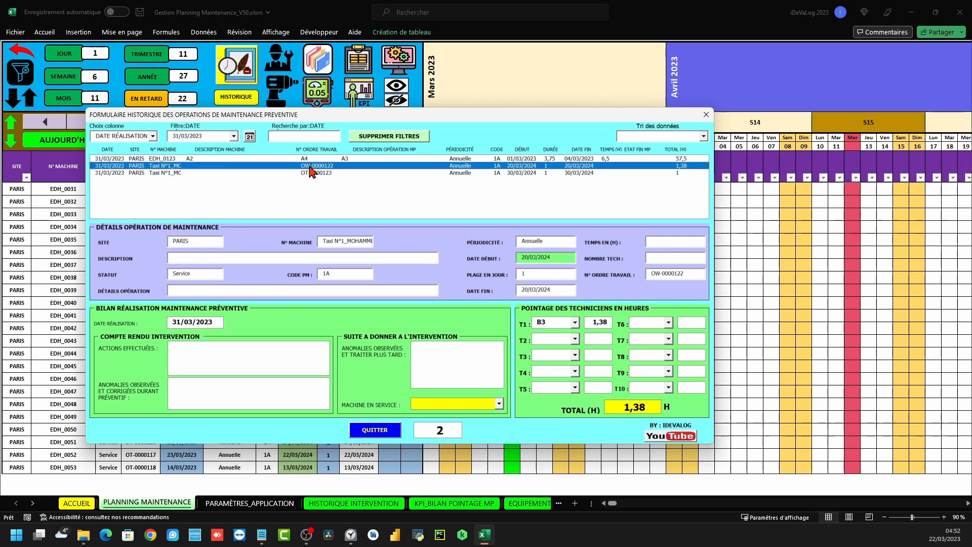
{"action": "left_click", "coordinate": [169, 173]}
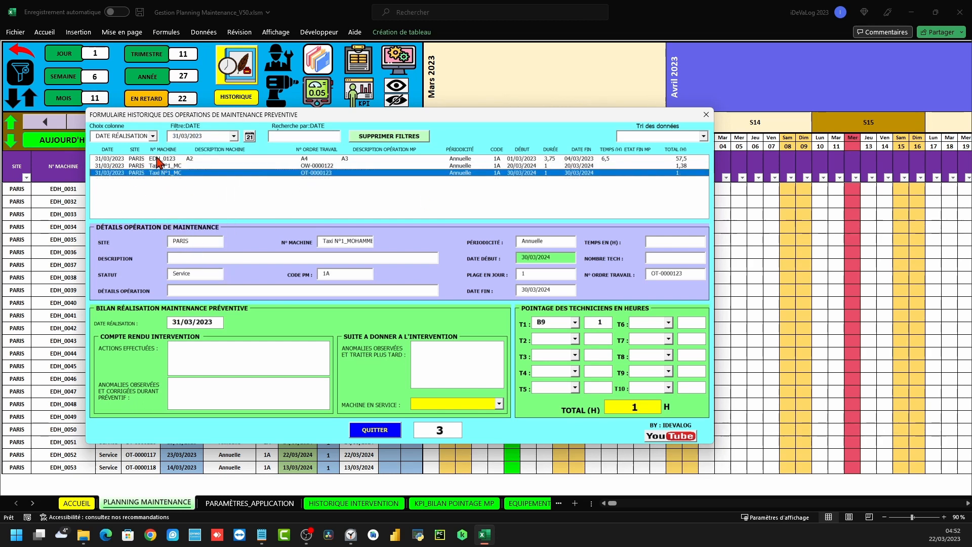
Filter to 30/03/2027 and load OT-0000131's details, shifting the form aside and back
{"action": "left_click", "coordinate": [233, 136]}
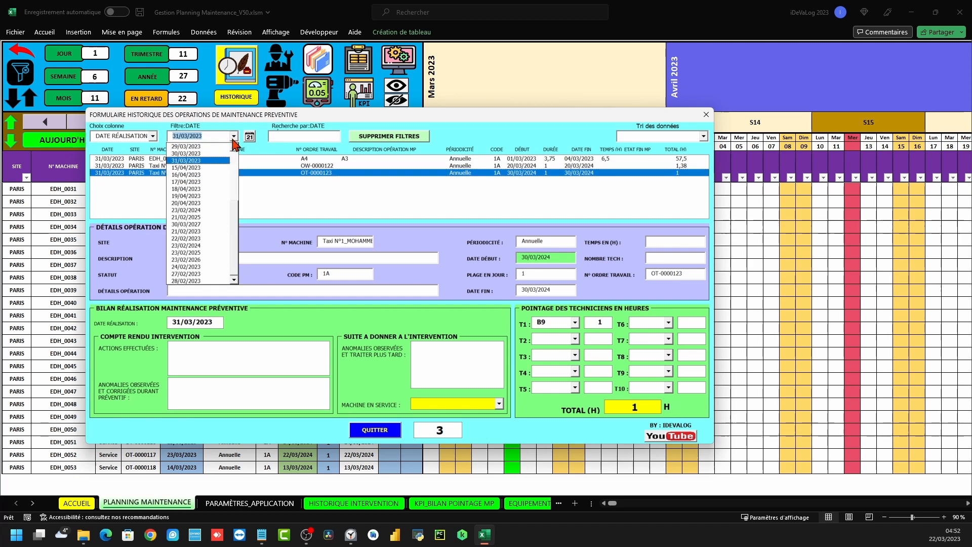
{"action": "left_click", "coordinate": [183, 225]}
{"action": "left_click", "coordinate": [197, 160]}
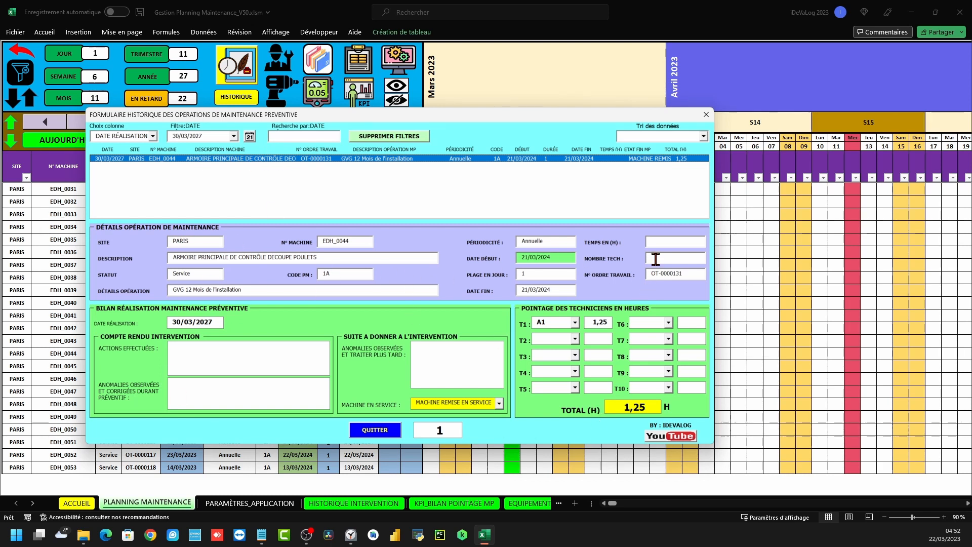
{"action": "left_click_drag", "start_coordinate": [314, 115], "coordinate": [458, 115]}
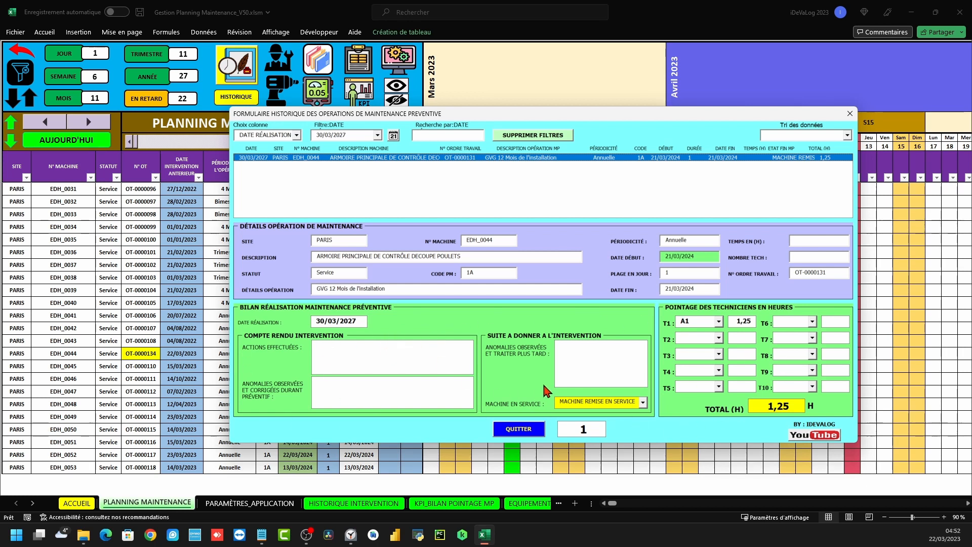
{"action": "left_click_drag", "start_coordinate": [441, 120], "coordinate": [327, 135]}
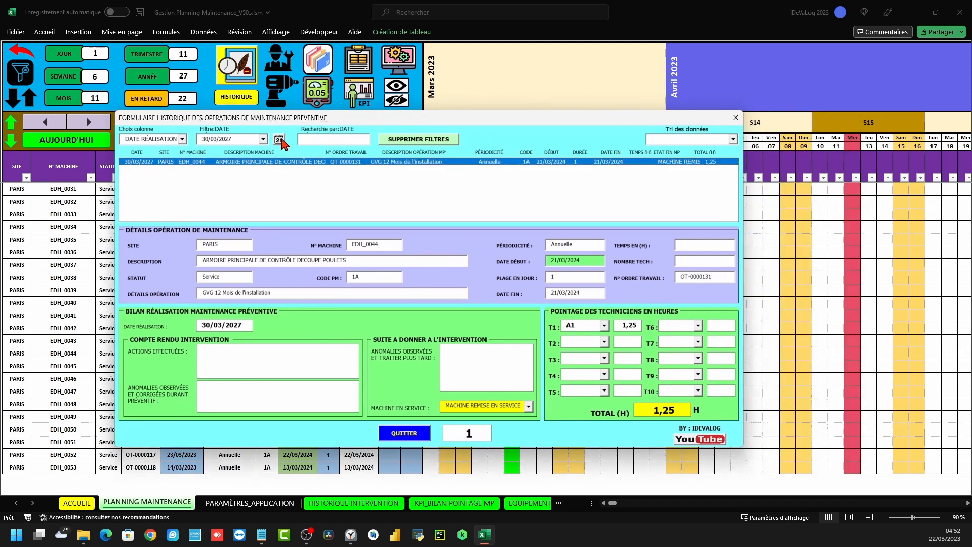
Clear the filters and load operation OT-0000133's details from the full list
{"action": "left_click", "coordinate": [391, 144]}
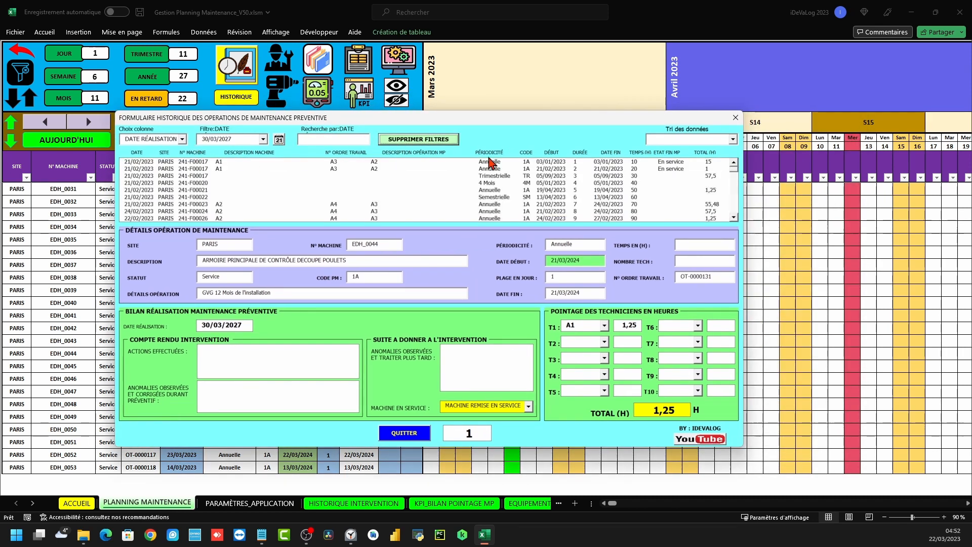
{"action": "left_click", "coordinate": [734, 217]}
{"action": "left_click_drag", "start_coordinate": [735, 218], "coordinate": [735, 219]}
{"action": "left_click", "coordinate": [286, 184]}
{"action": "left_click", "coordinate": [283, 204]}
{"action": "left_click", "coordinate": [279, 218]}
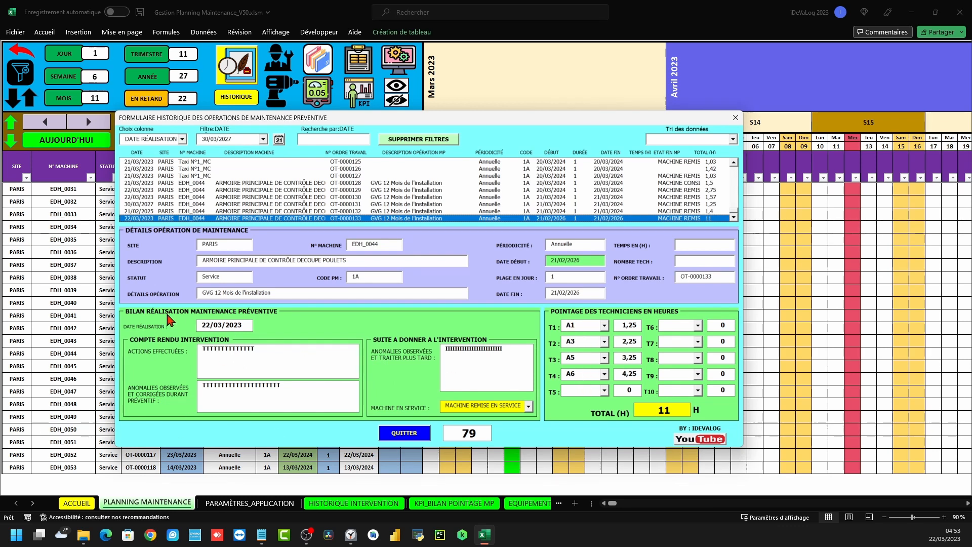
Review OT-0000133's report texts, technician A1 and record number 79, then clear filters again
{"action": "left_click_drag", "start_coordinate": [278, 351], "coordinate": [188, 353]}
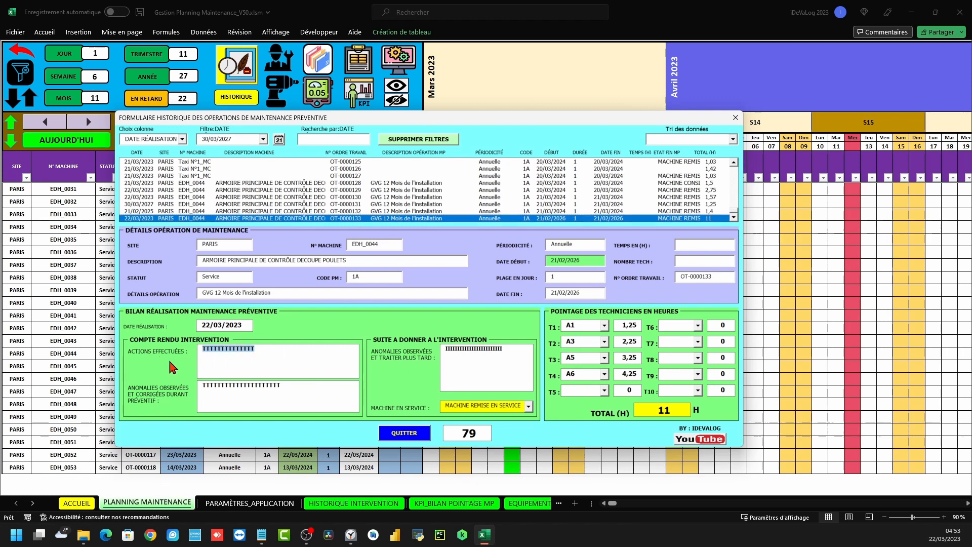
{"action": "left_click_drag", "start_coordinate": [278, 393], "coordinate": [206, 385]}
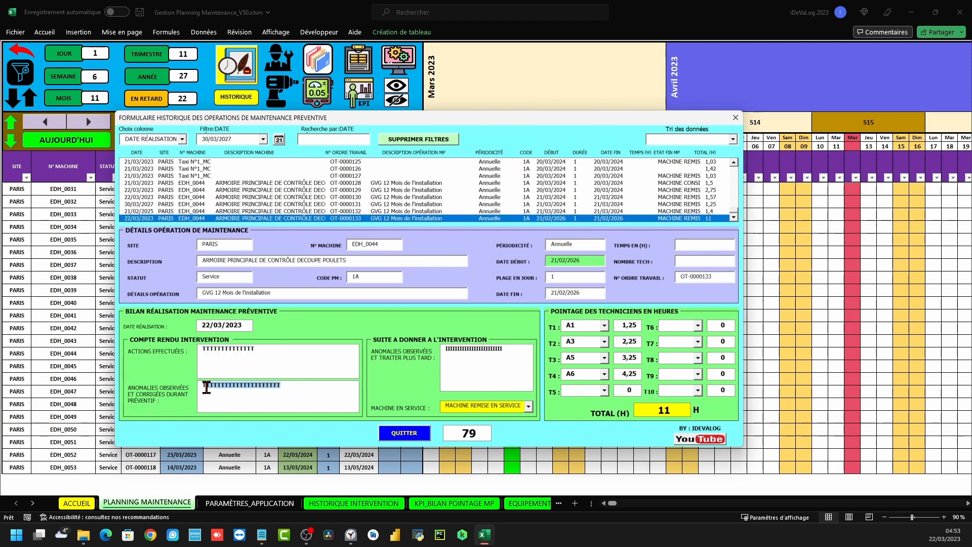
{"action": "left_click_drag", "start_coordinate": [505, 349], "coordinate": [446, 346]}
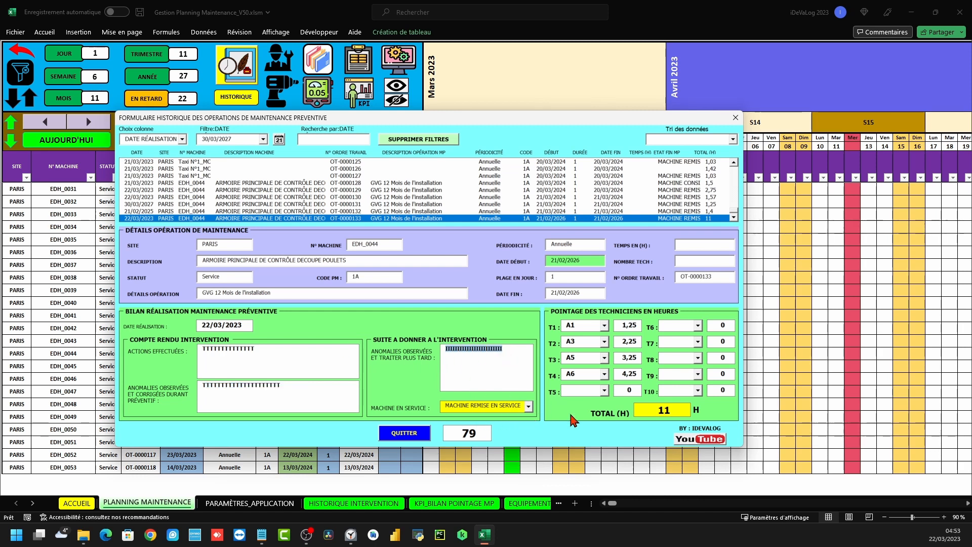
{"action": "left_click", "coordinate": [580, 322]}
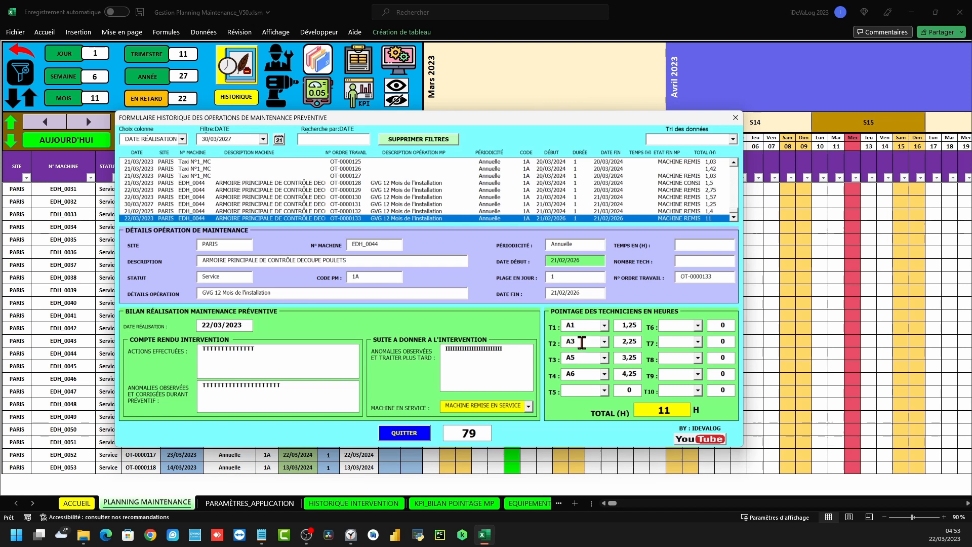
{"action": "left_click_drag", "start_coordinate": [585, 326], "coordinate": [555, 318]}
{"action": "double_click", "coordinate": [479, 432]}
{"action": "left_click", "coordinate": [405, 141]}
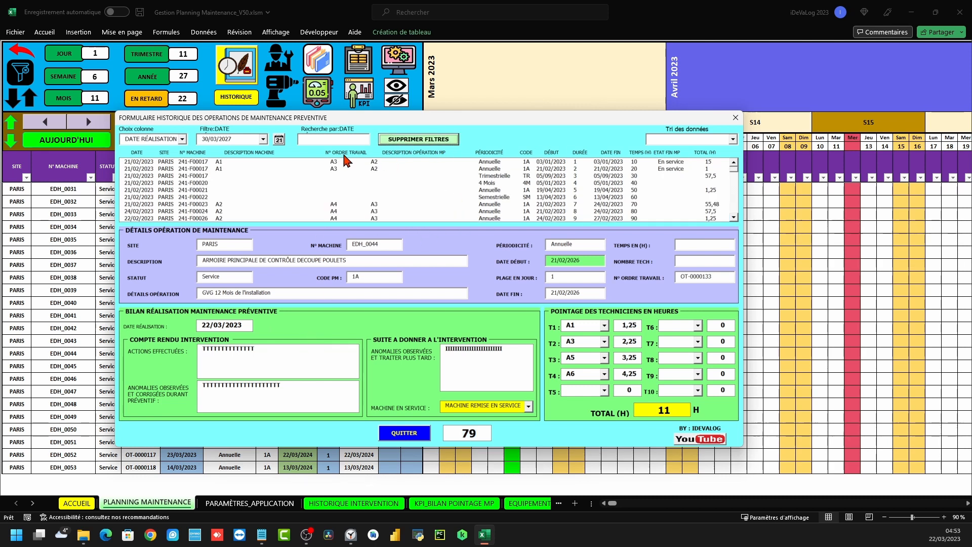
Filter to 23/03/2023, sort by completion date then machine number, and view a 241-F00020 entry
{"action": "left_click", "coordinate": [279, 140]}
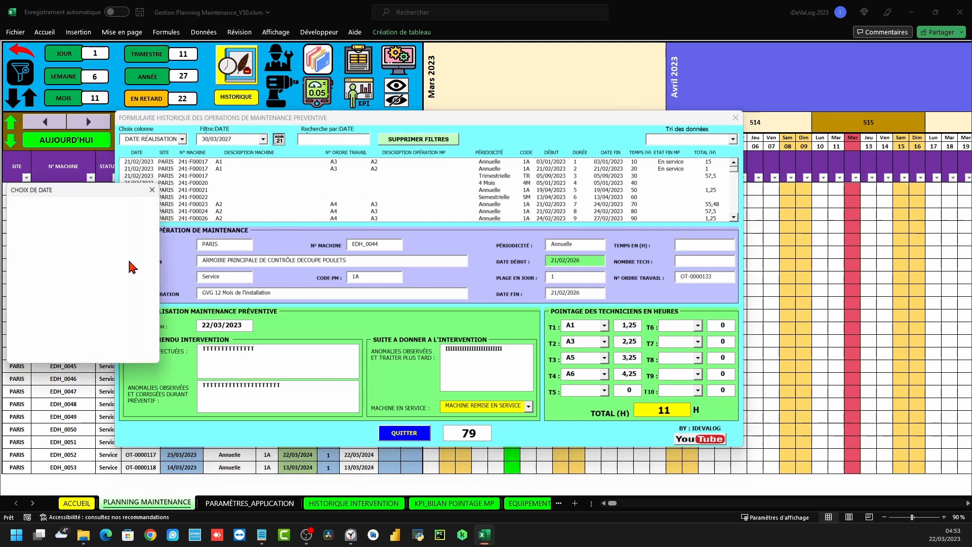
{"action": "left_click", "coordinate": [98, 294]}
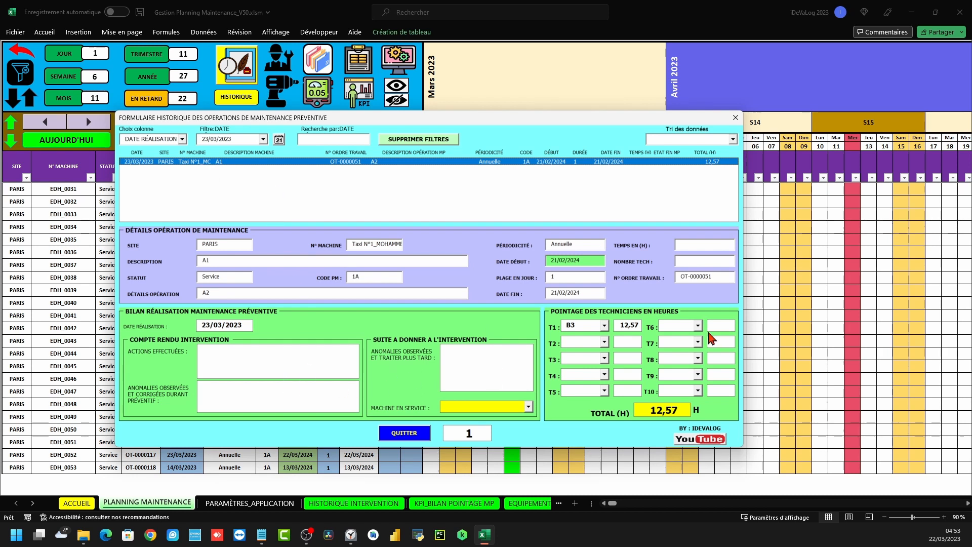
{"action": "left_click", "coordinate": [732, 141]}
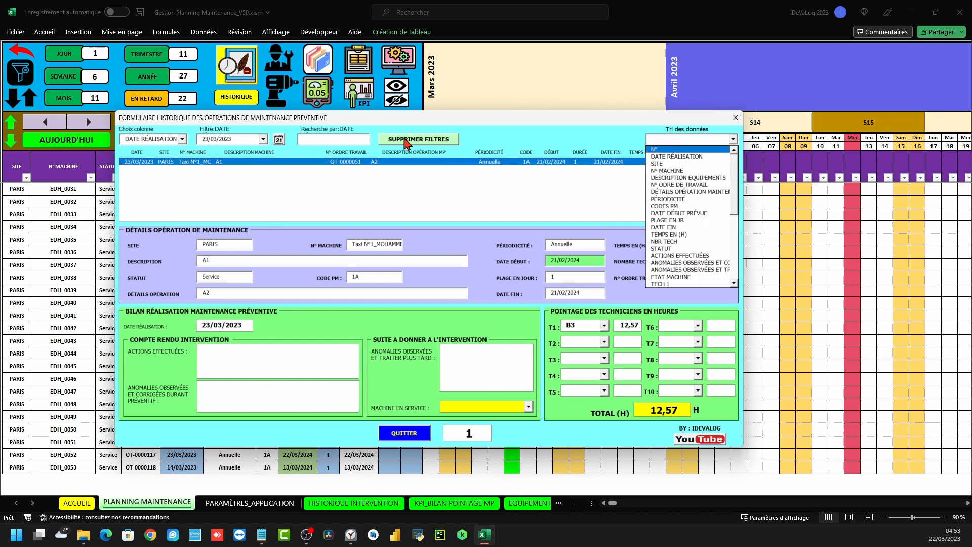
{"action": "left_click", "coordinate": [432, 141]}
{"action": "left_click", "coordinate": [732, 139]}
{"action": "left_click", "coordinate": [666, 161]}
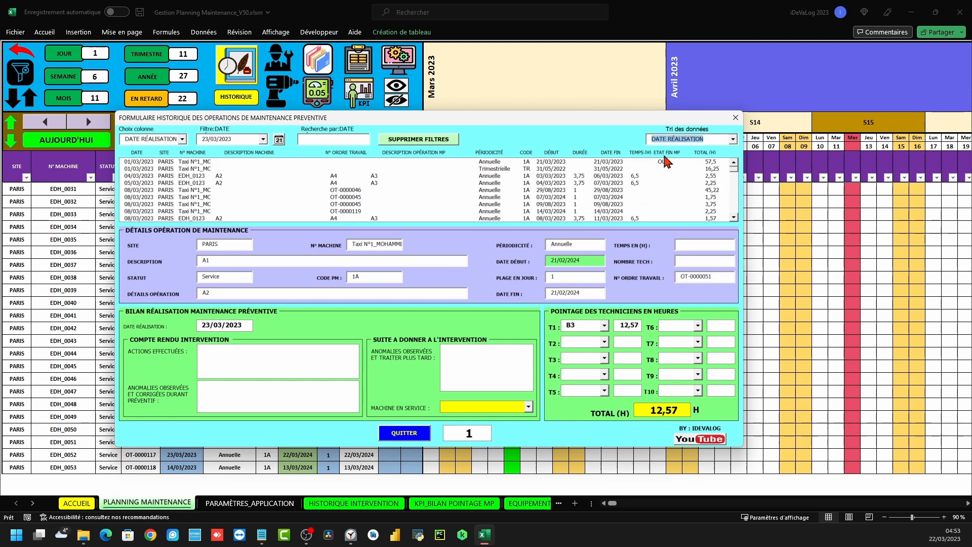
{"action": "left_click", "coordinate": [732, 139]}
{"action": "left_click", "coordinate": [677, 163]}
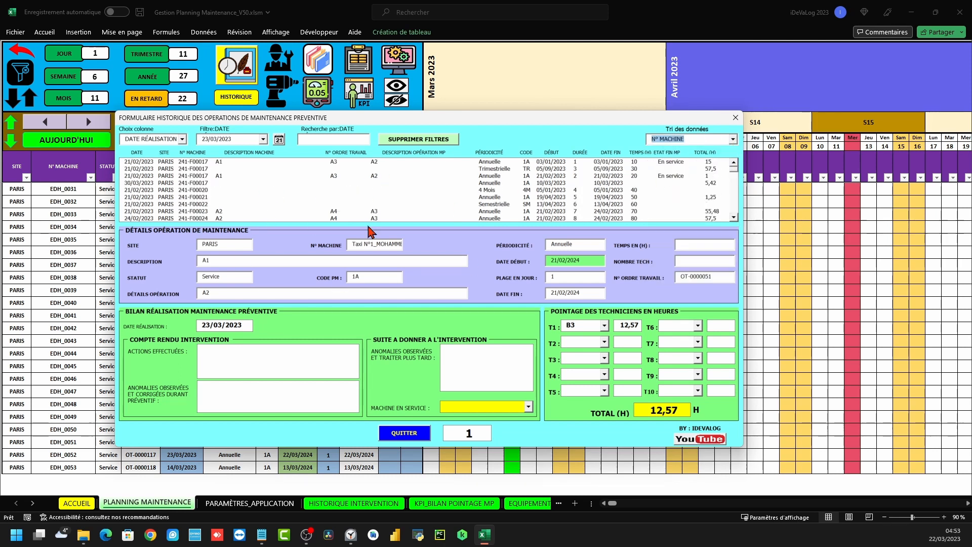
{"action": "left_click", "coordinate": [200, 190]}
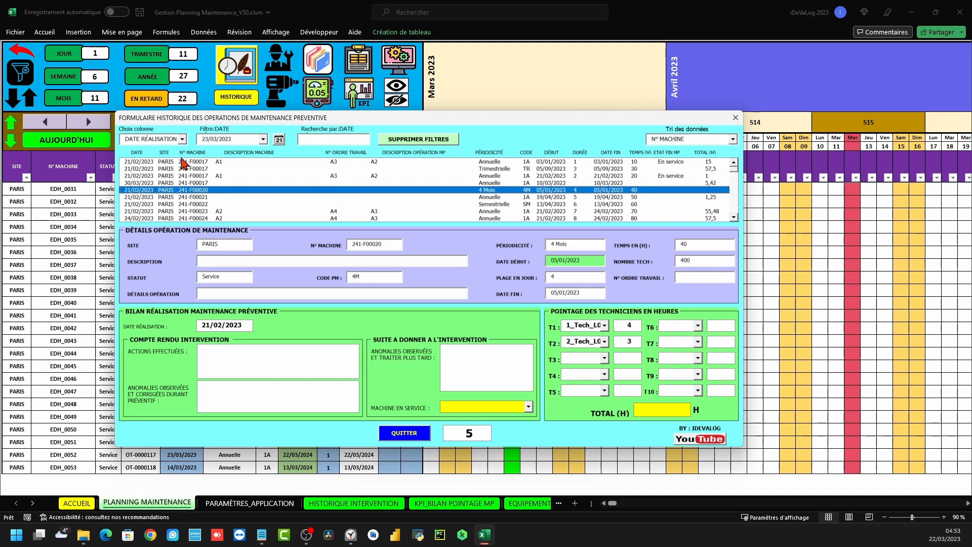
{"action": "left_click", "coordinate": [418, 139]}
Filter the history on the machine number column to 241-F00017
{"action": "left_click", "coordinate": [181, 139]}
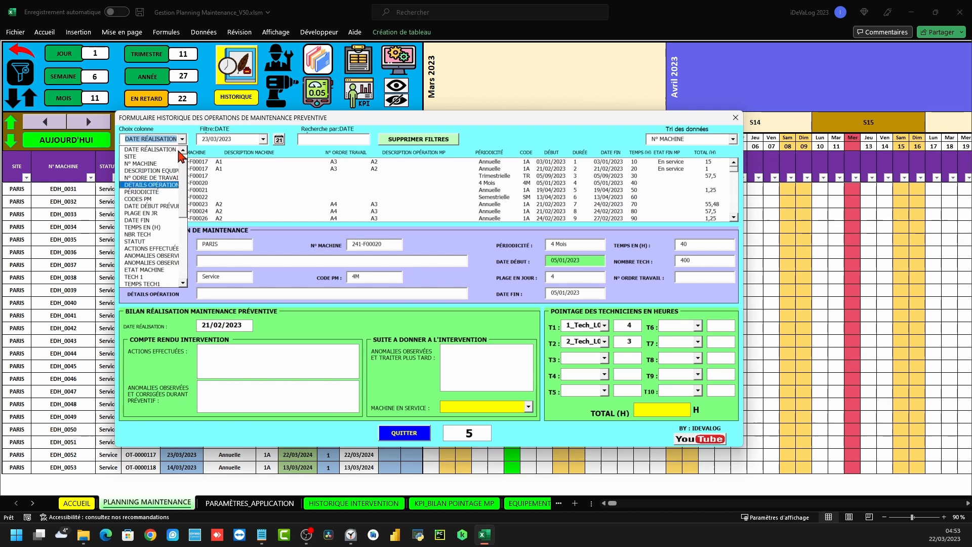
{"action": "left_click", "coordinate": [145, 164]}
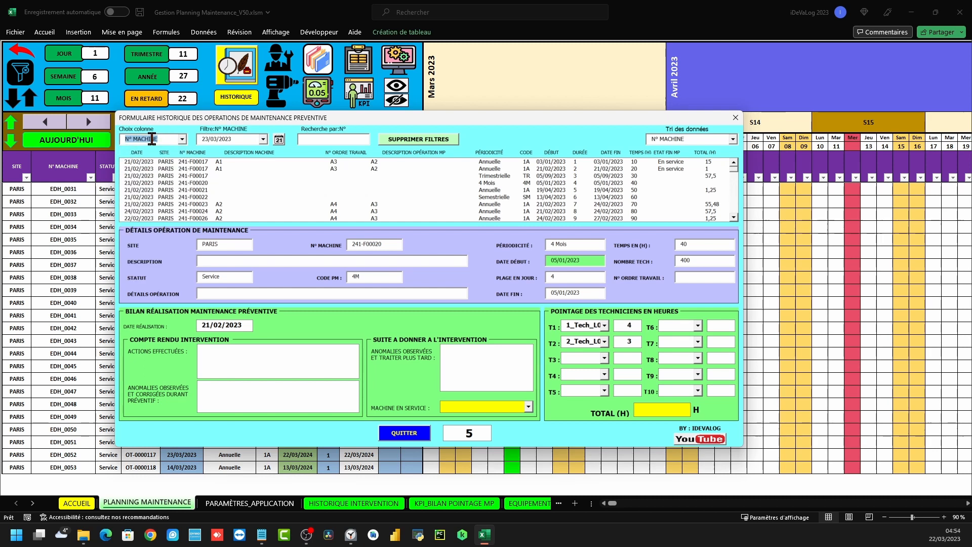
{"action": "left_click", "coordinate": [263, 138]}
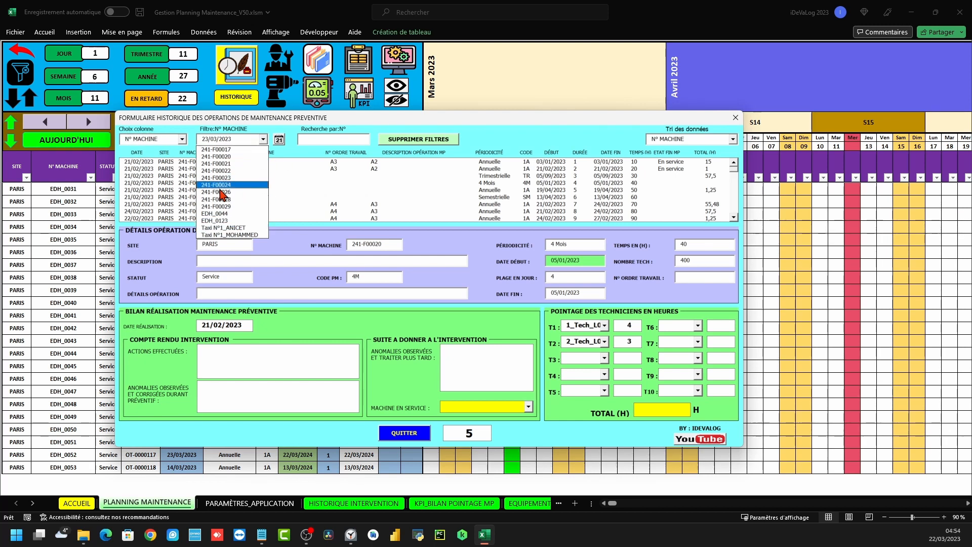
{"action": "left_click", "coordinate": [229, 150]}
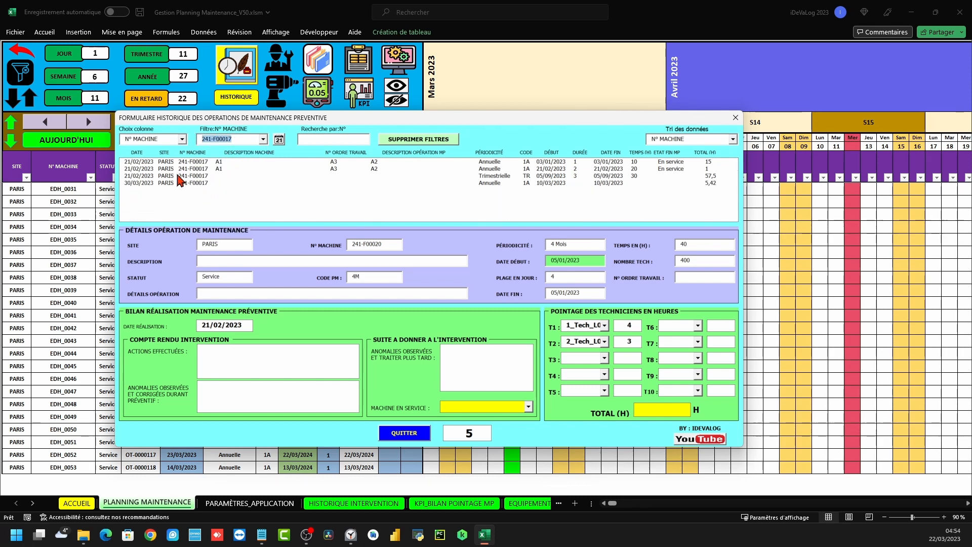
Review each 241-F00017 entry, including 30/03/2023 and Trimestrielle, then close the history form
{"action": "left_click", "coordinate": [188, 163]}
{"action": "left_click", "coordinate": [194, 169]}
{"action": "left_click", "coordinate": [193, 181]}
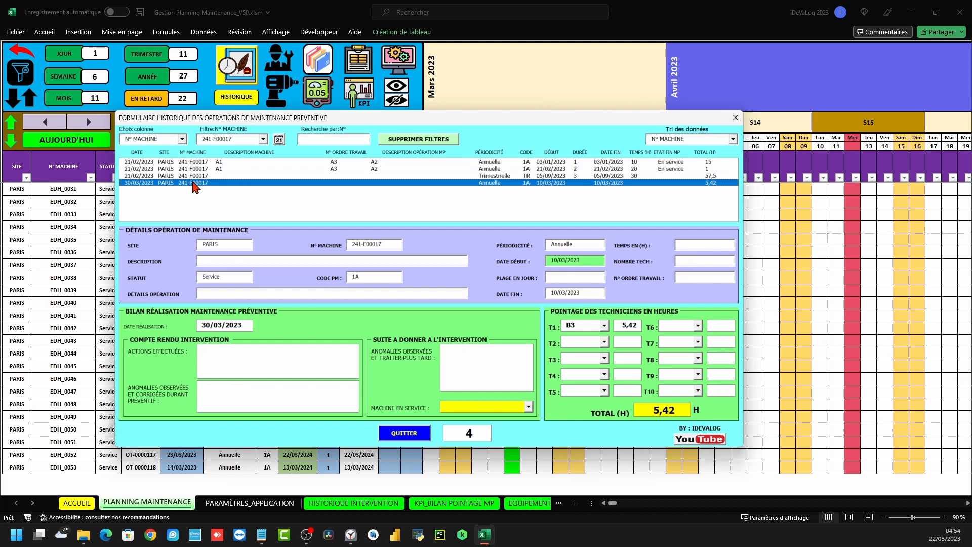
{"action": "left_click", "coordinate": [194, 162]}
{"action": "left_click", "coordinate": [194, 169]}
{"action": "left_click", "coordinate": [194, 183]}
{"action": "left_click", "coordinate": [556, 163]}
{"action": "left_click", "coordinate": [546, 176]}
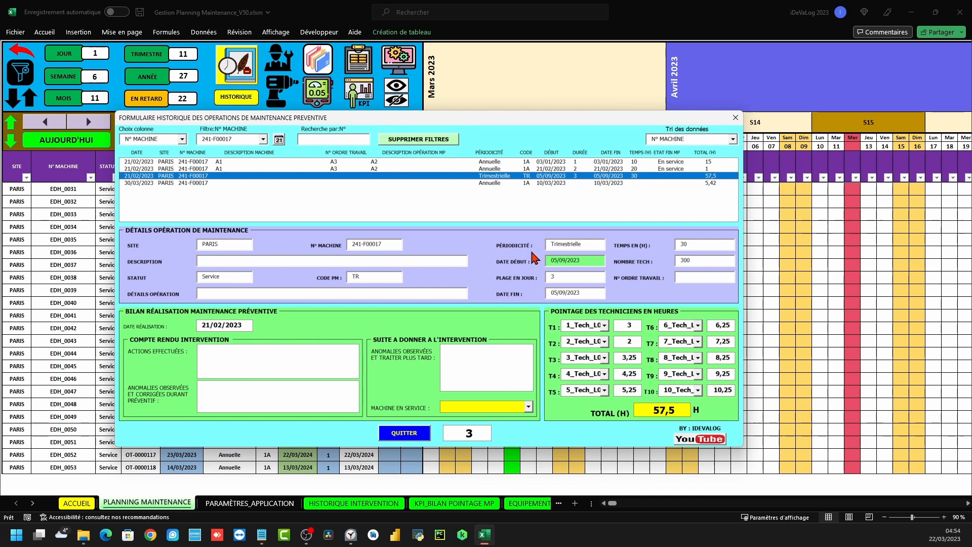
{"action": "left_click", "coordinate": [734, 118]}
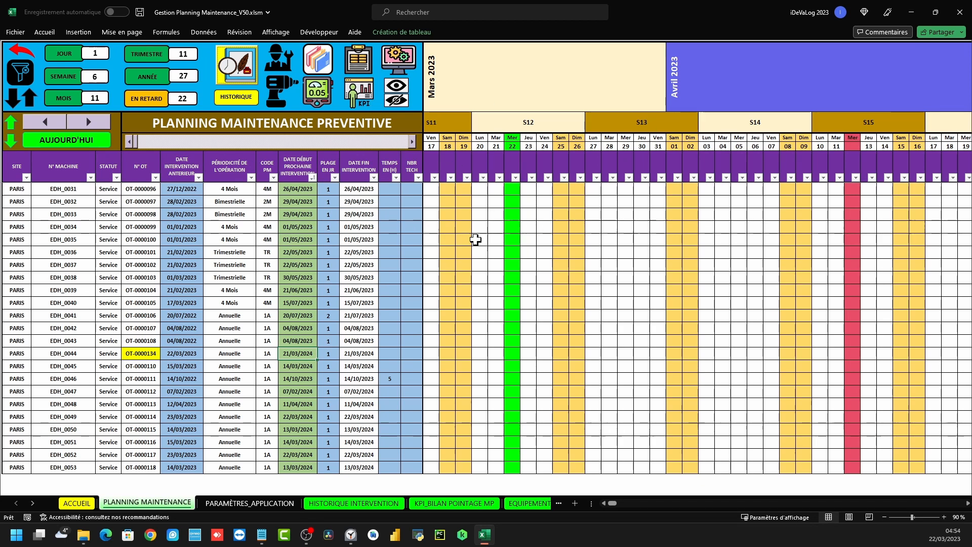
{"action": "left_click", "coordinate": [398, 63]}
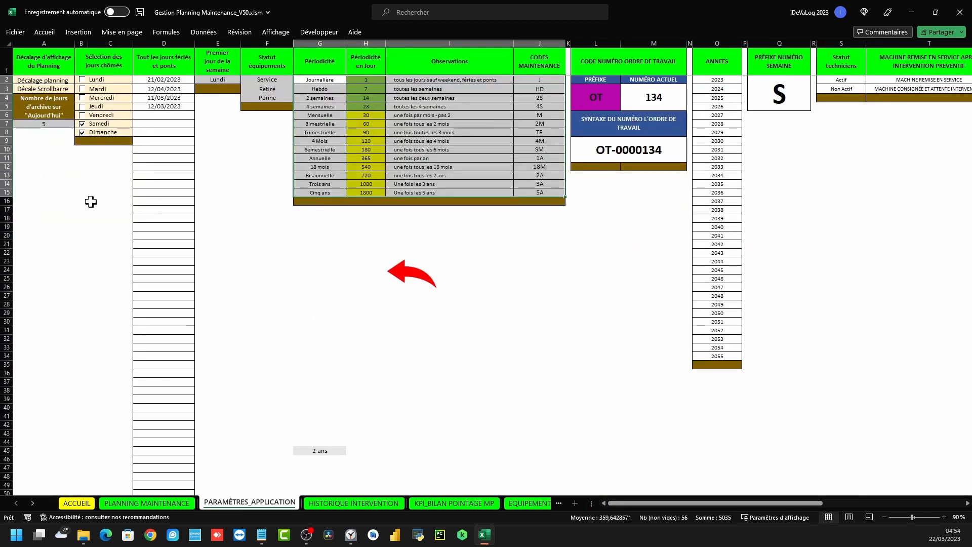
{"action": "left_click", "coordinate": [43, 43]}
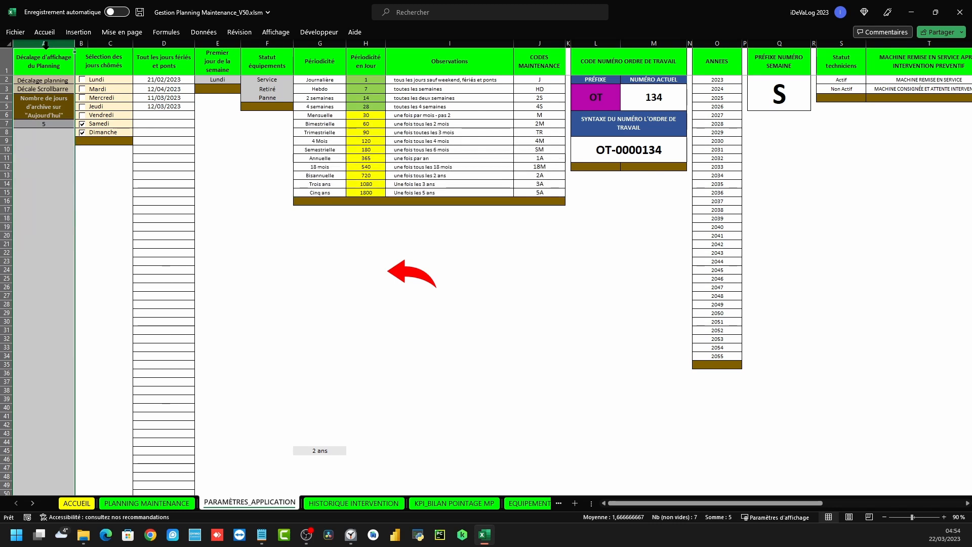
{"action": "left_click", "coordinate": [34, 123]}
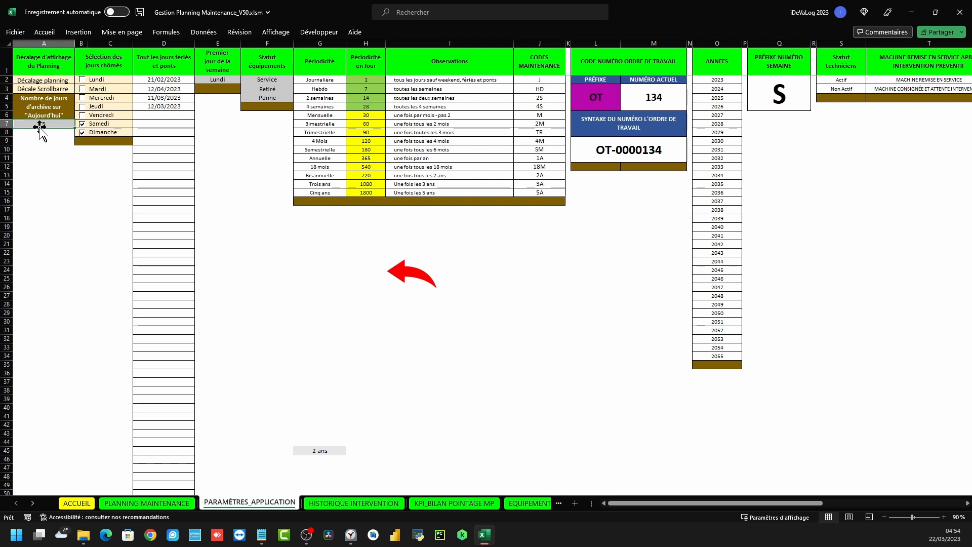
{"action": "left_click", "coordinate": [402, 277]}
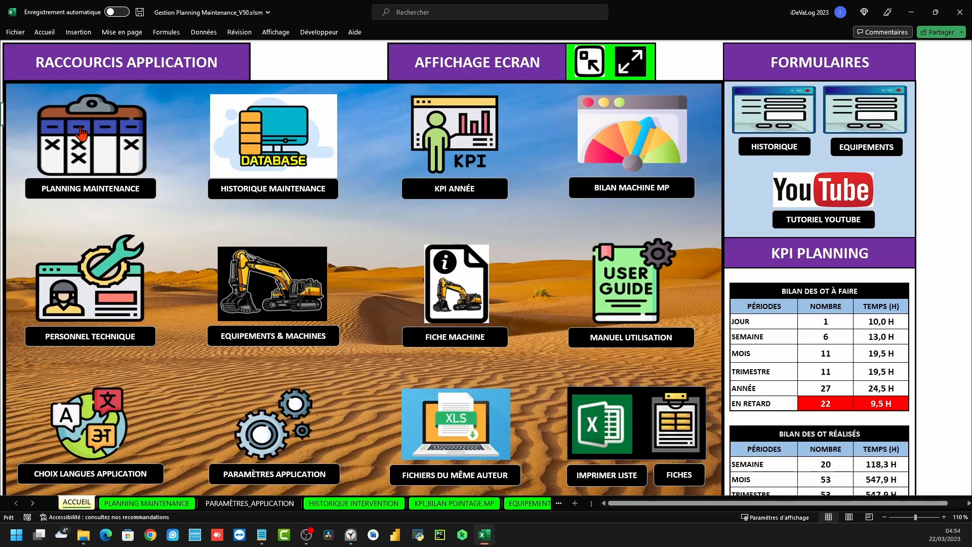
{"action": "left_click_drag", "start_coordinate": [496, 241], "coordinate": [433, 239]}
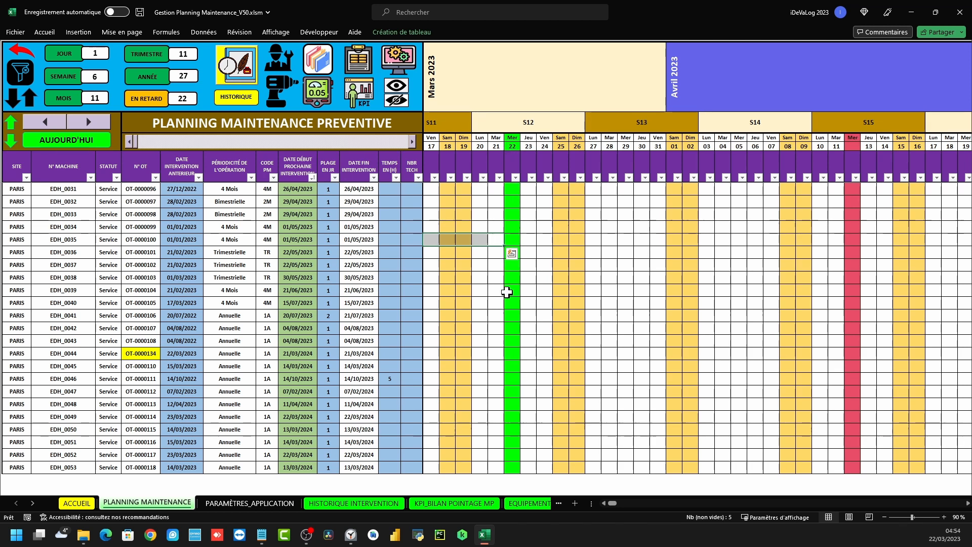
{"action": "left_click", "coordinate": [385, 52]}
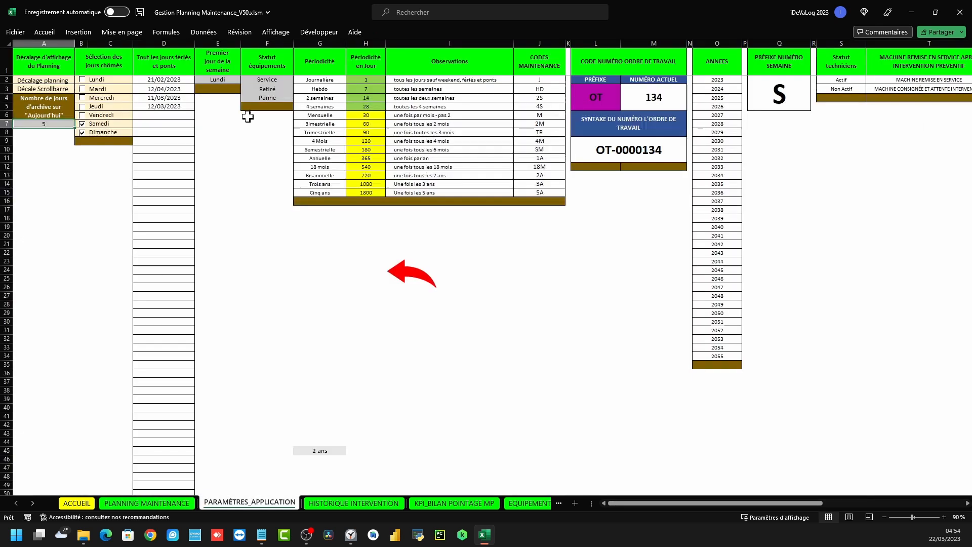
{"action": "left_click", "coordinate": [106, 43]}
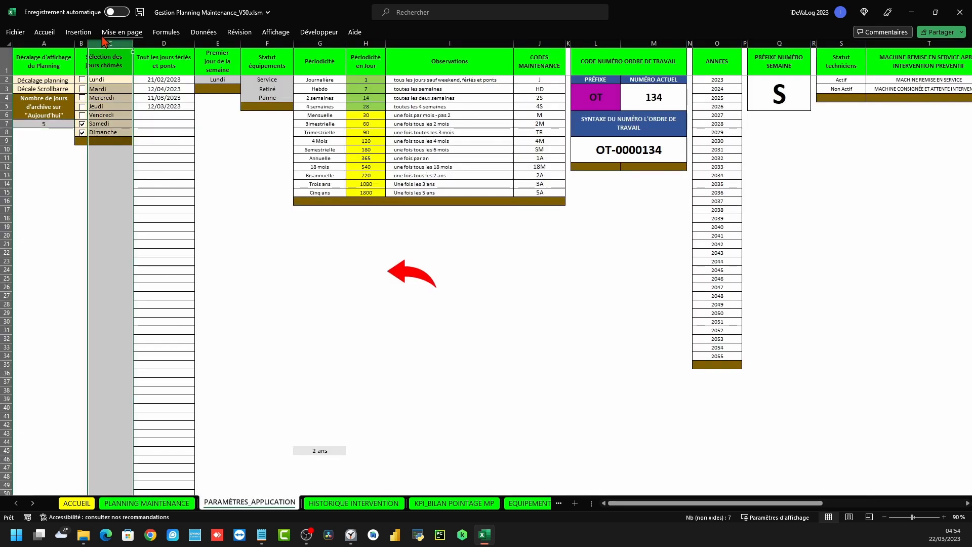
{"action": "left_click", "coordinate": [58, 202]}
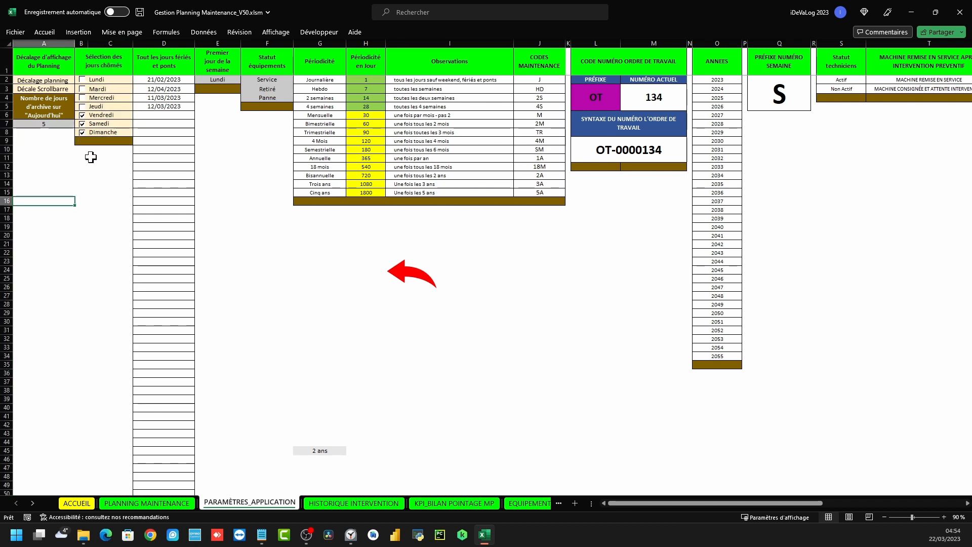
{"action": "left_click", "coordinate": [412, 271]}
{"action": "left_click", "coordinate": [81, 131]}
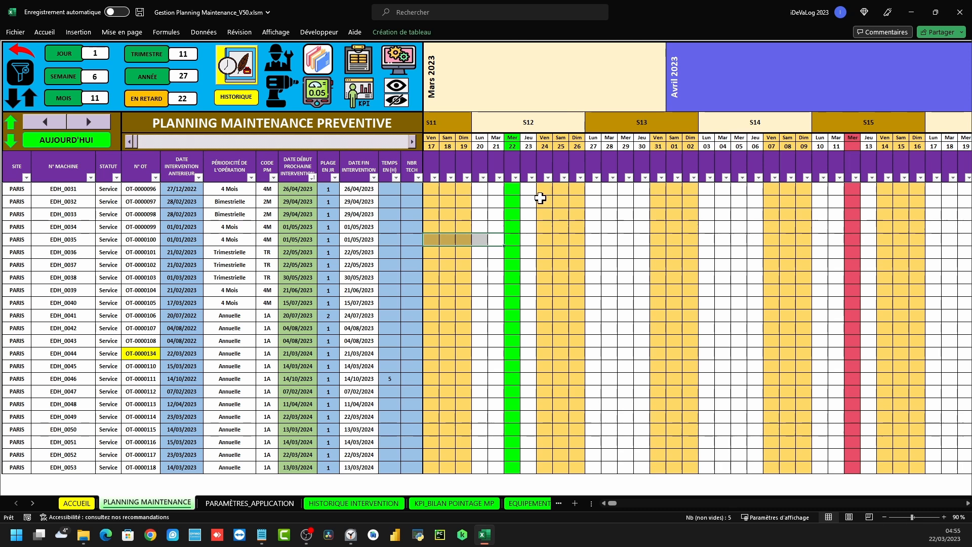
{"action": "left_click", "coordinate": [398, 64]}
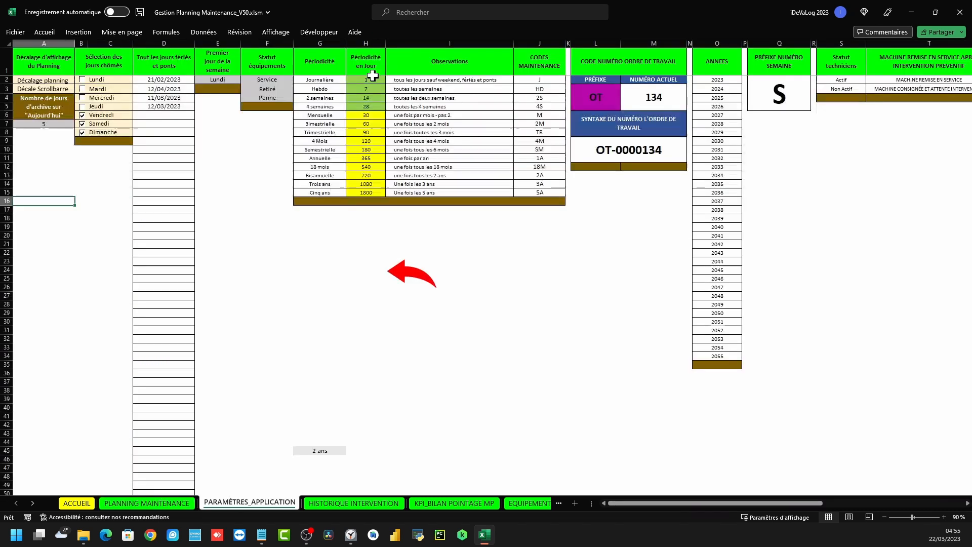
{"action": "left_click", "coordinate": [402, 274]}
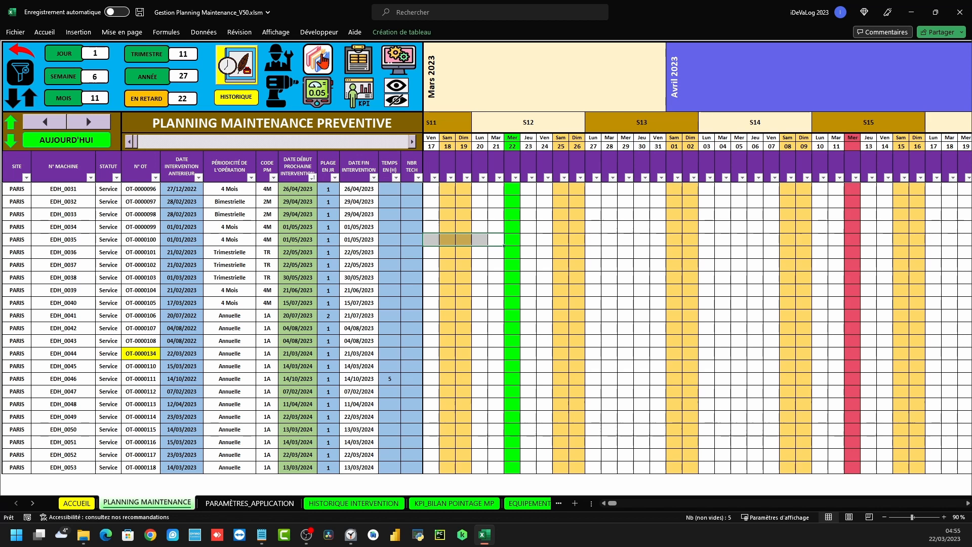
Fill the holiday dates from 12/03/2023 down to 18/03/2023 in D5:D11 and check the planning
{"action": "left_click", "coordinate": [386, 60]}
{"action": "left_click", "coordinate": [176, 112]}
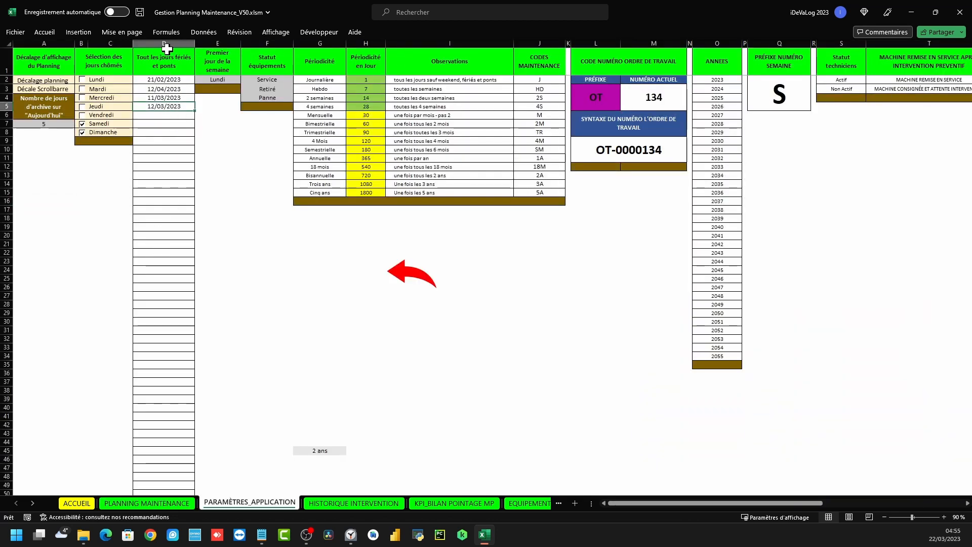
{"action": "left_click", "coordinate": [168, 43]}
{"action": "left_click", "coordinate": [183, 107]}
{"action": "left_click_drag", "start_coordinate": [193, 110], "coordinate": [190, 159]}
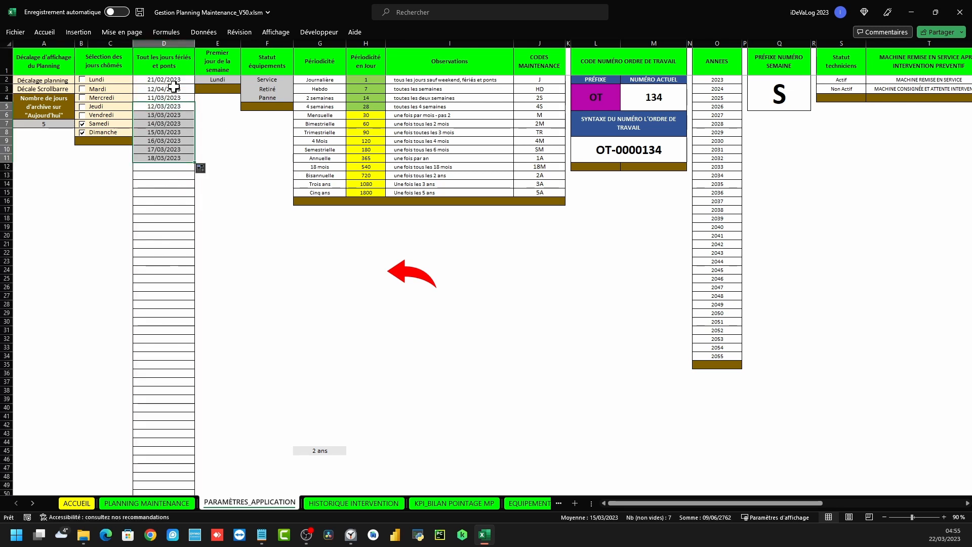
{"action": "left_click", "coordinate": [418, 283]}
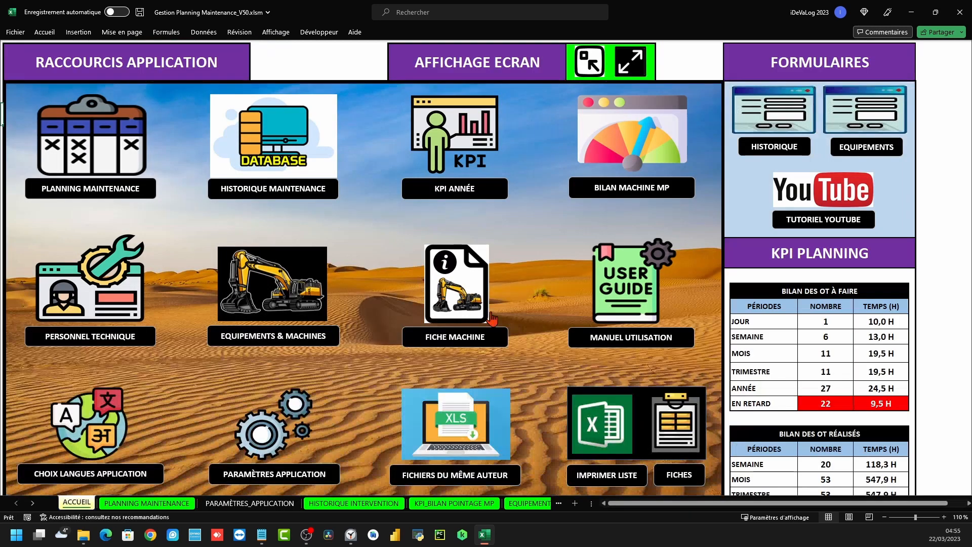
{"action": "left_click", "coordinate": [152, 180]}
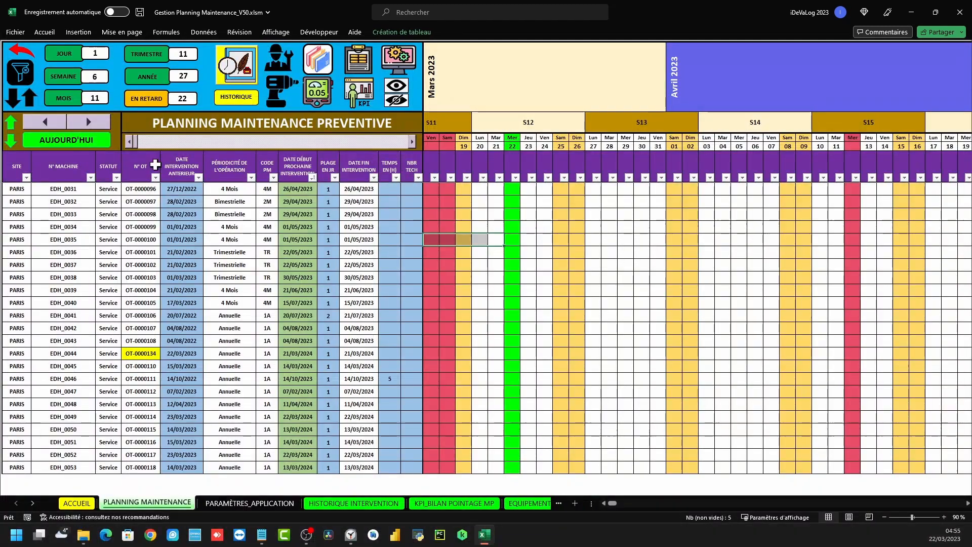
{"action": "left_click", "coordinate": [43, 126]}
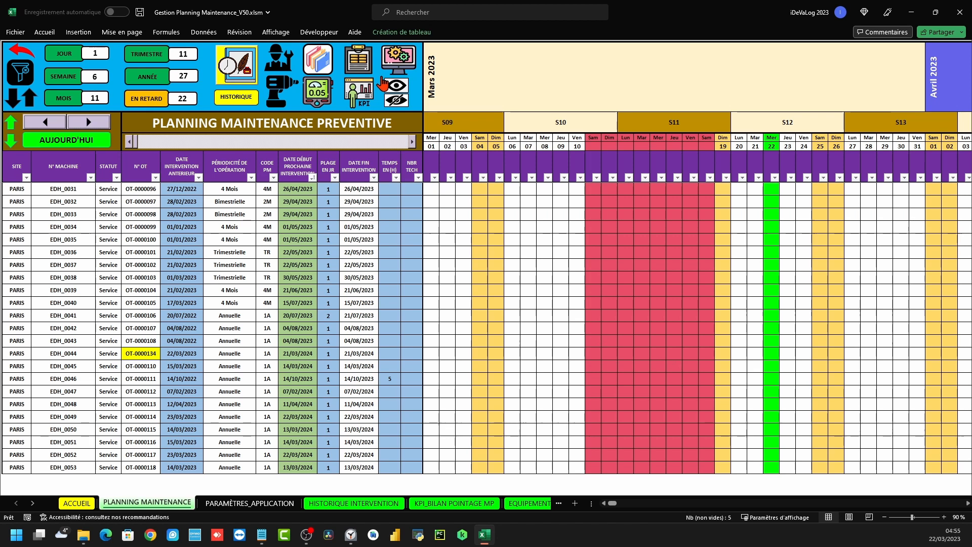
Delete the D5:D11 holiday dates and return to the planning sheet
{"action": "key", "text": "ctrl+Page_Down"}
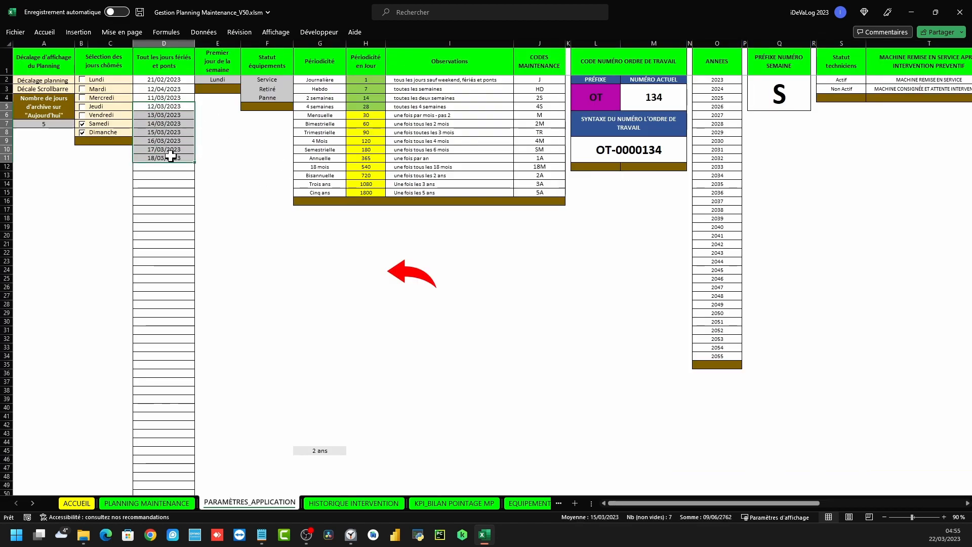
{"action": "key", "text": "Delete"}
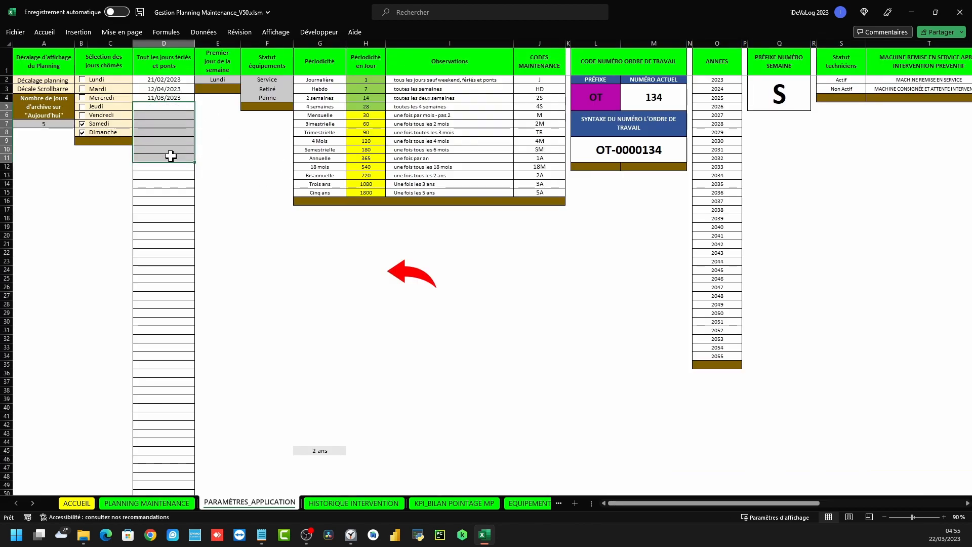
{"action": "left_click", "coordinate": [419, 276]}
{"action": "left_click", "coordinate": [58, 148]}
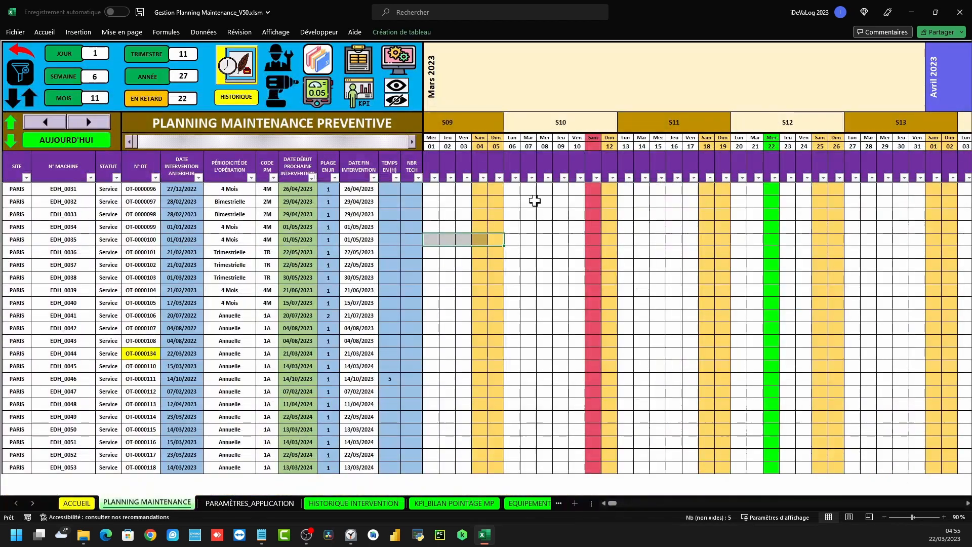
Check the first-day-of-week setting in E2, then view the planning's S11 week starting Lun 13
{"action": "left_click", "coordinate": [398, 60]}
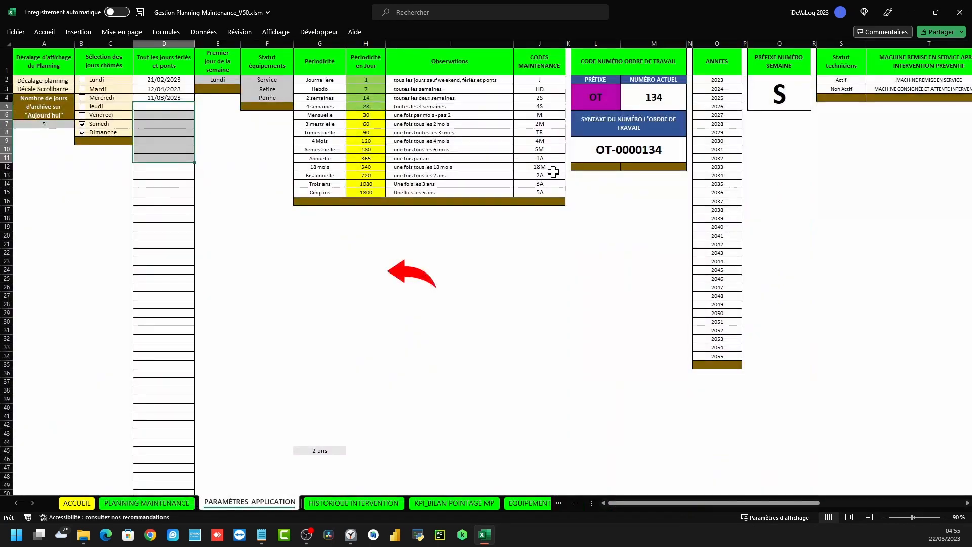
{"action": "left_click", "coordinate": [223, 80]}
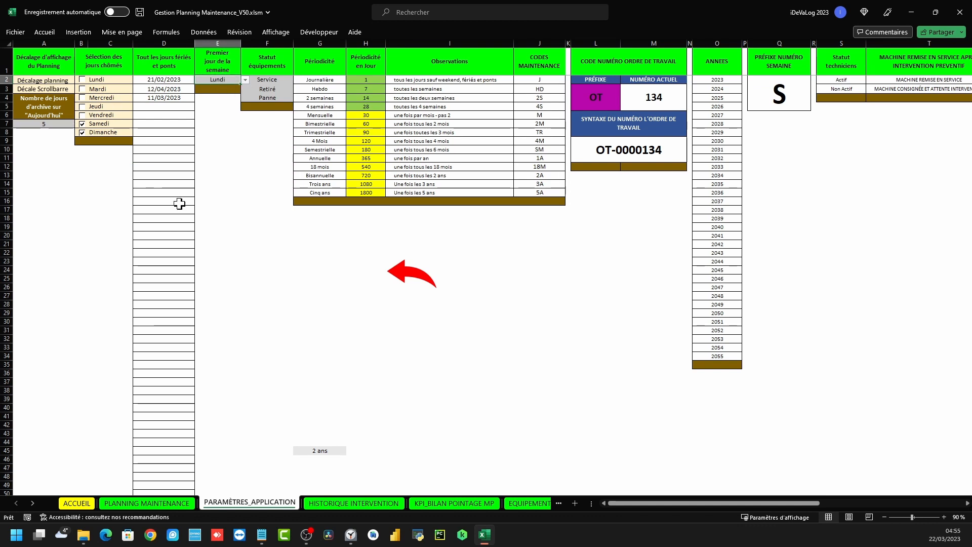
{"action": "left_click", "coordinate": [403, 273]}
{"action": "left_click", "coordinate": [129, 117]}
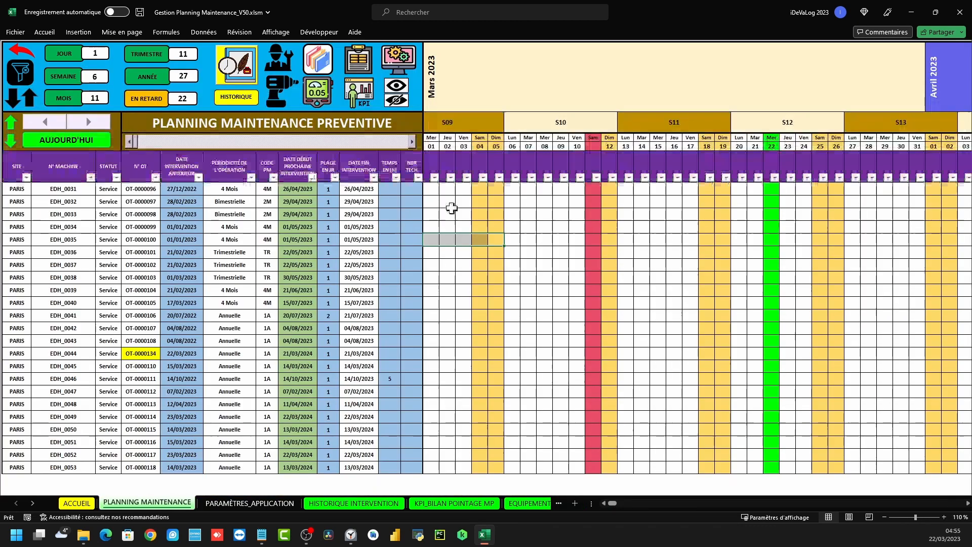
{"action": "left_click", "coordinate": [653, 126]}
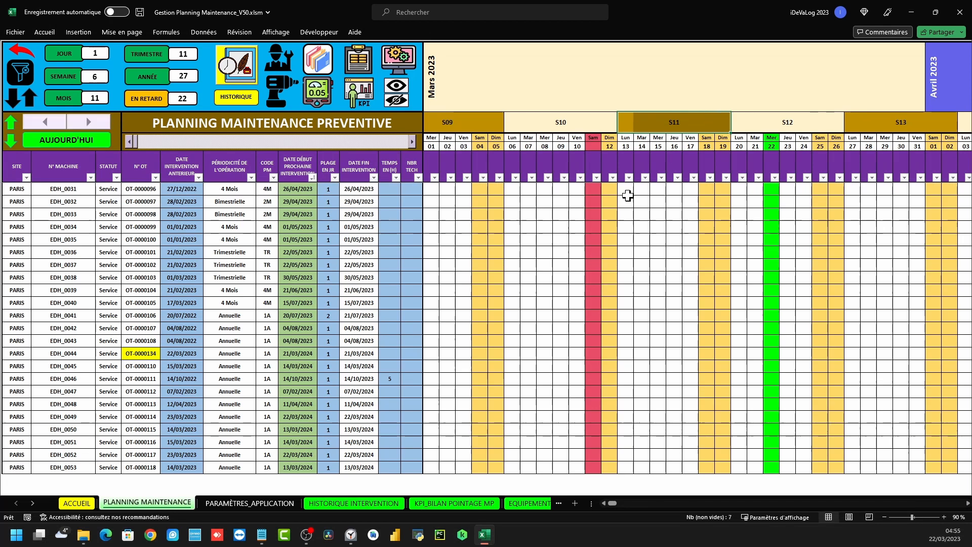
{"action": "left_click", "coordinate": [623, 137]}
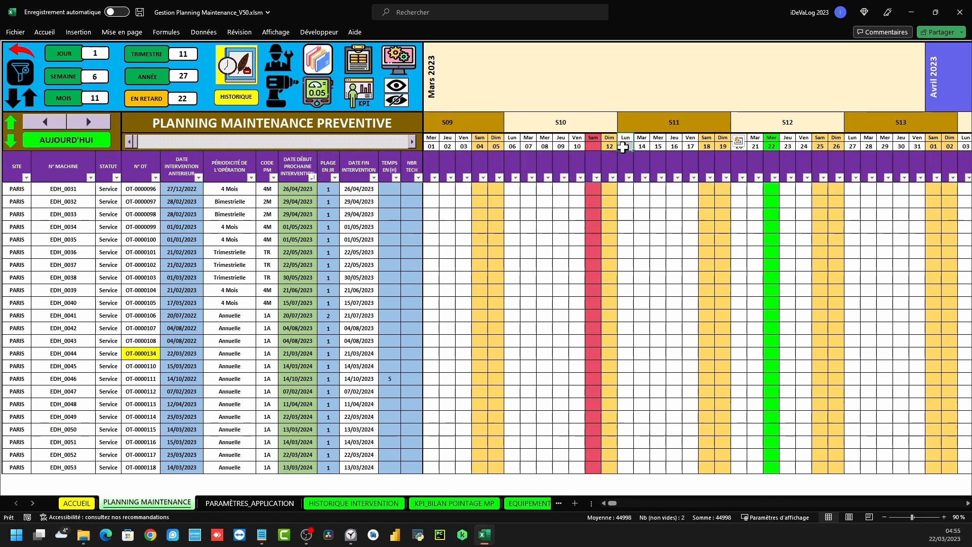
Set the first day of the week to Jeudi and check the planning week now runs Jeu 16–Mer 22
{"action": "left_click", "coordinate": [399, 60]}
{"action": "left_click", "coordinate": [246, 81]}
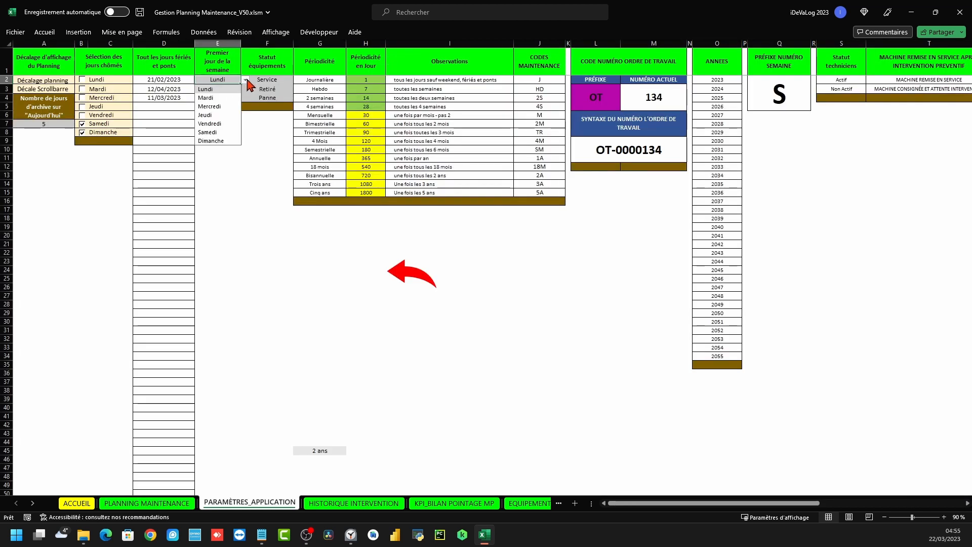
{"action": "left_click", "coordinate": [205, 115]}
{"action": "left_click", "coordinate": [412, 270]}
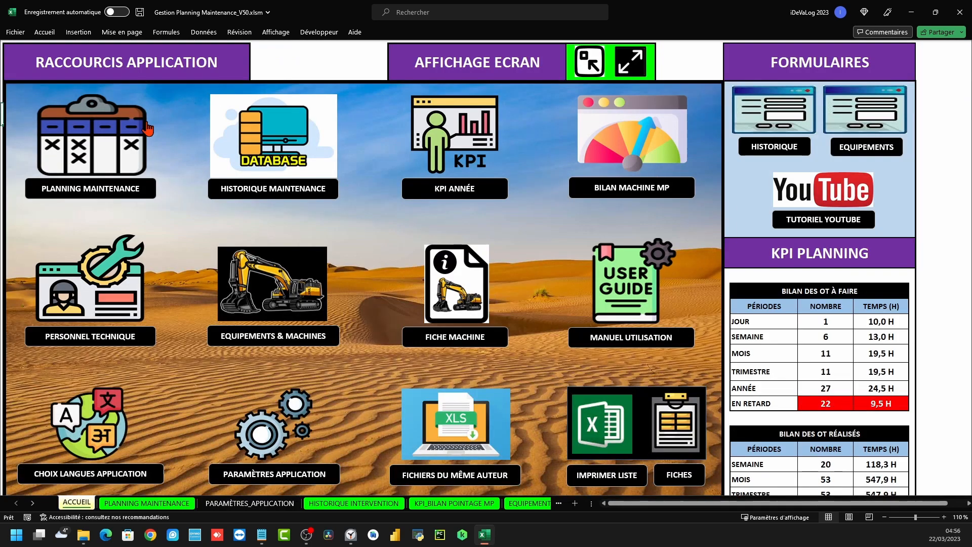
{"action": "left_click", "coordinate": [80, 132]}
{"action": "left_click_drag", "start_coordinate": [684, 123], "coordinate": [769, 124]}
{"action": "left_click_drag", "start_coordinate": [678, 124], "coordinate": [741, 135]}
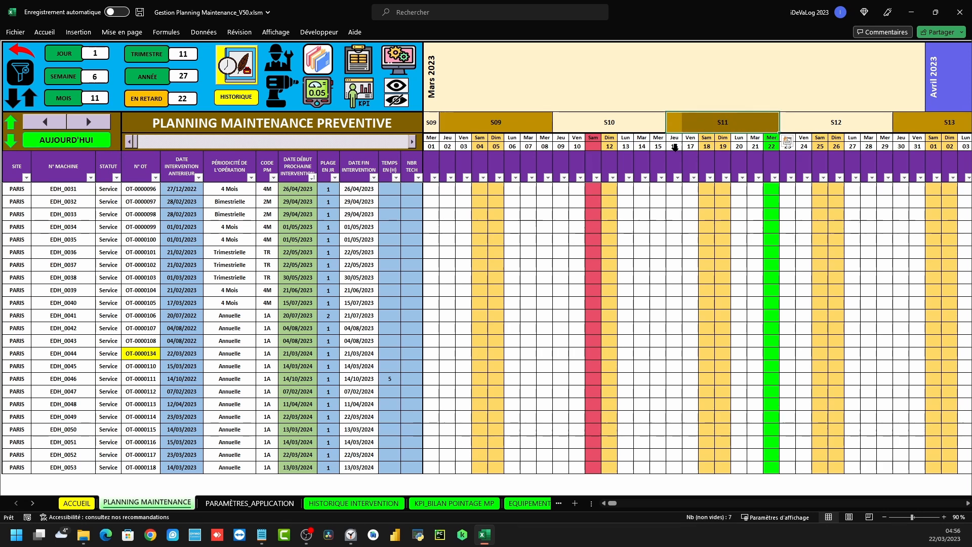
Switch the first day of the week back to Lundi and reopen the maintenance planning
{"action": "left_click", "coordinate": [392, 65]}
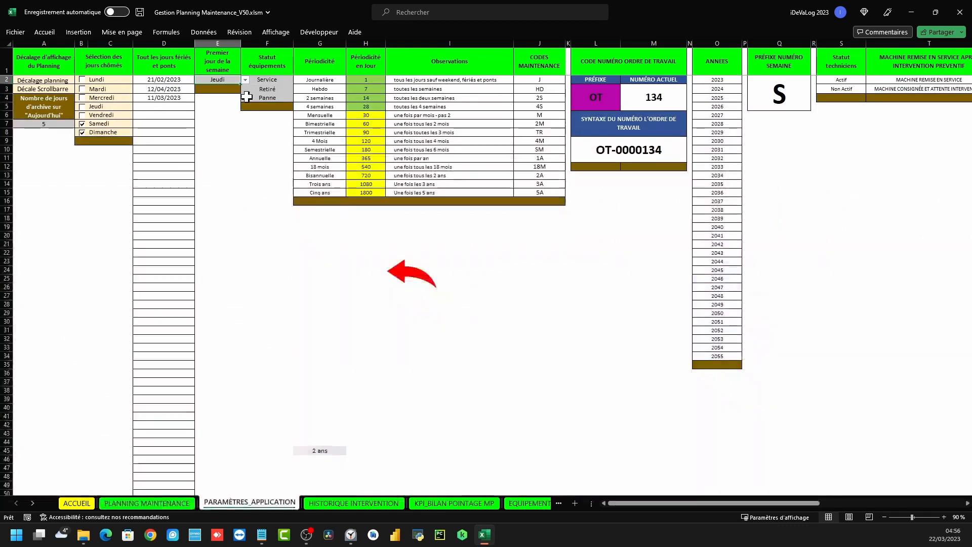
{"action": "left_click", "coordinate": [245, 79]}
{"action": "left_click", "coordinate": [217, 96]}
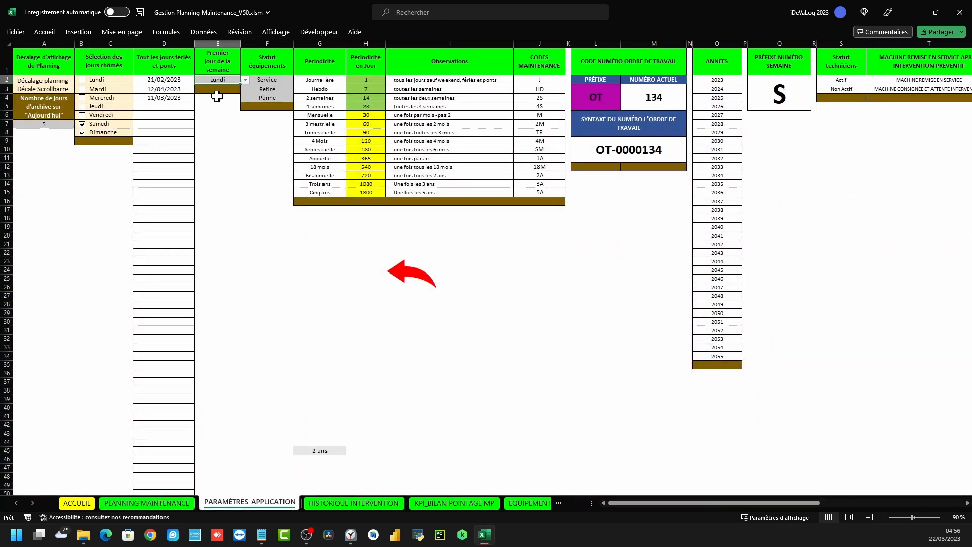
{"action": "left_click_drag", "start_coordinate": [269, 63], "coordinate": [269, 97]}
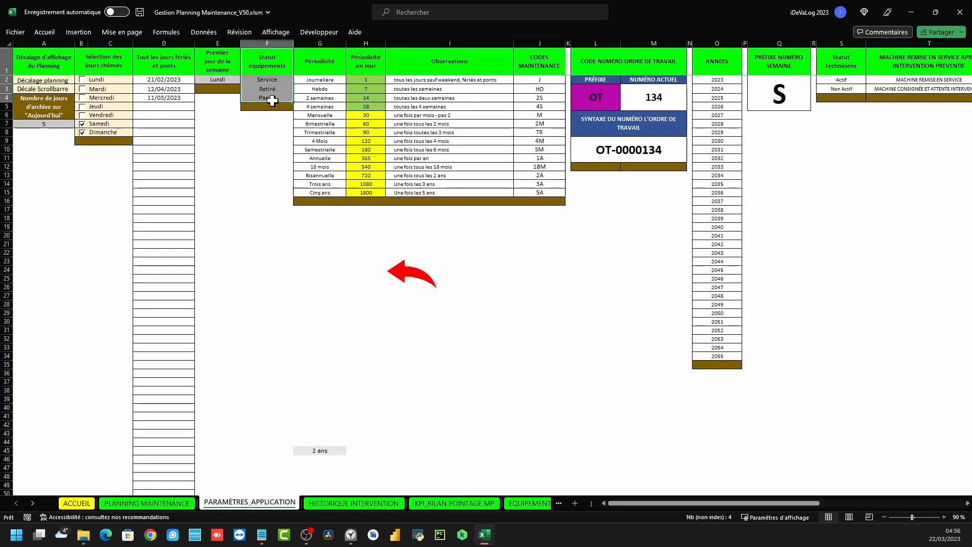
{"action": "left_click", "coordinate": [397, 271]}
{"action": "left_click", "coordinate": [120, 165]}
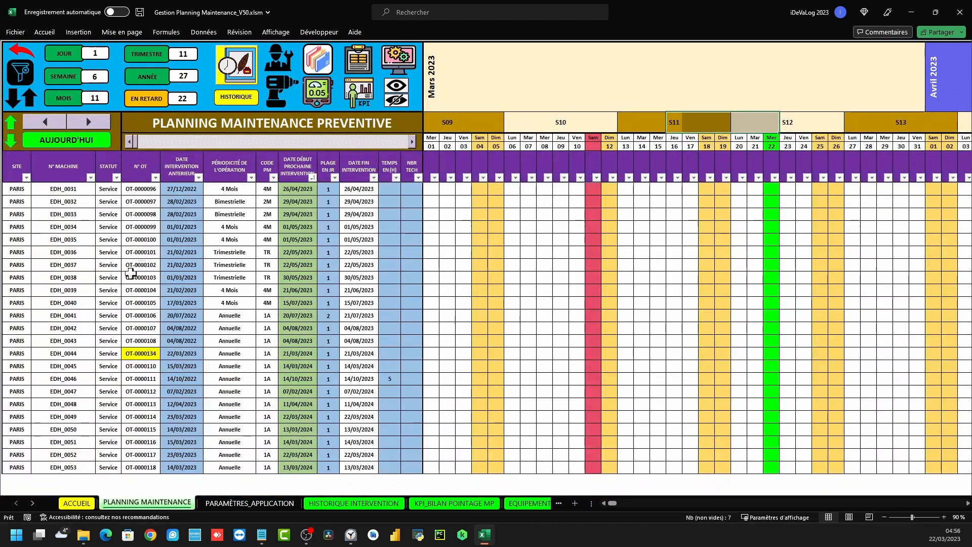
{"action": "left_click", "coordinate": [113, 278]}
{"action": "left_click", "coordinate": [127, 282]}
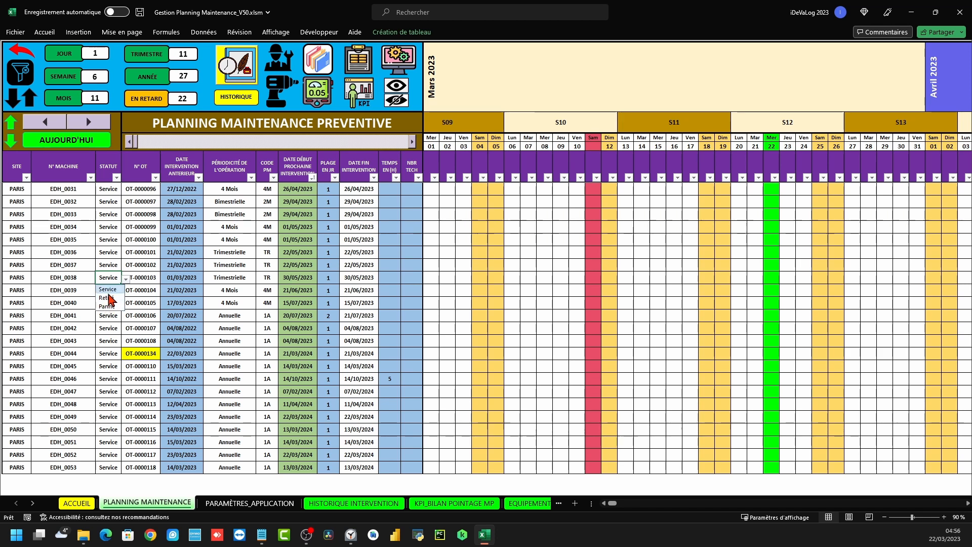
{"action": "key", "text": "Escape"}
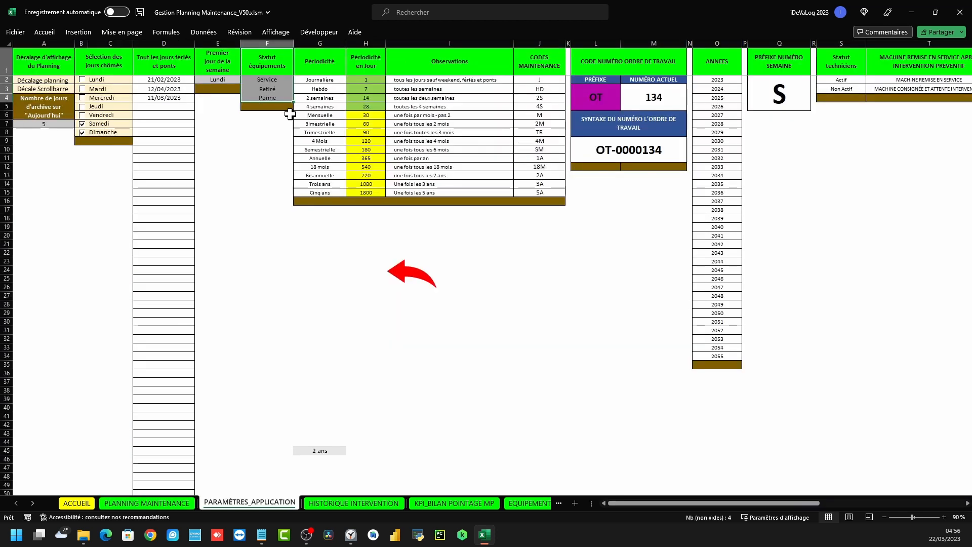
{"action": "left_click", "coordinate": [272, 121]}
{"action": "left_click_drag", "start_coordinate": [268, 89], "coordinate": [268, 100]}
{"action": "left_click", "coordinate": [286, 88]}
{"action": "left_click_drag", "start_coordinate": [332, 74], "coordinate": [548, 188]}
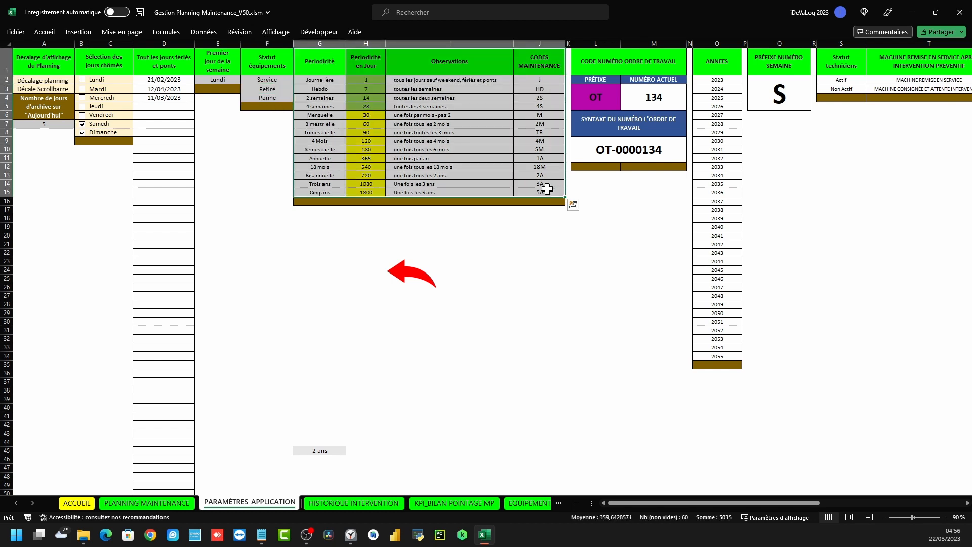
{"action": "left_click", "coordinate": [315, 79]}
{"action": "left_click", "coordinate": [320, 115]}
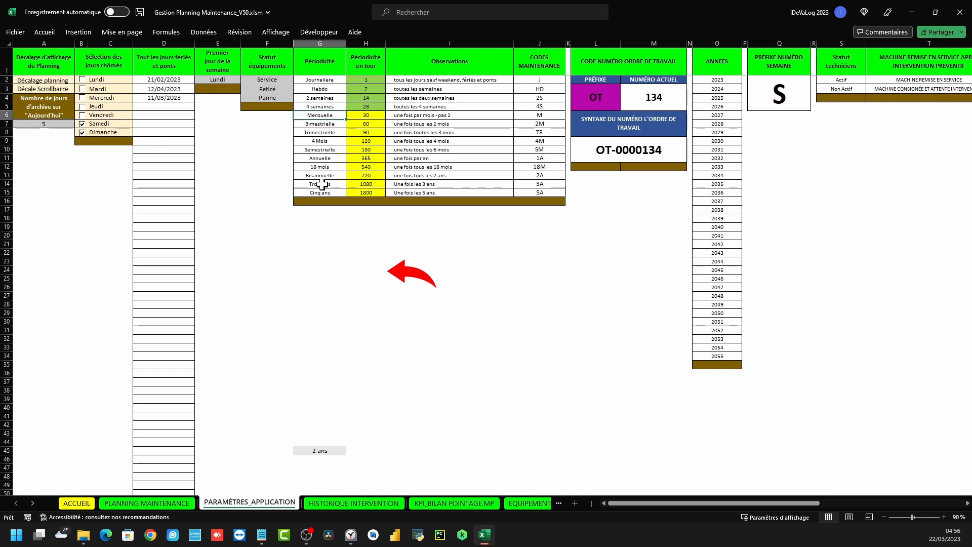
{"action": "left_click_drag", "start_coordinate": [536, 80], "coordinate": [543, 193]}
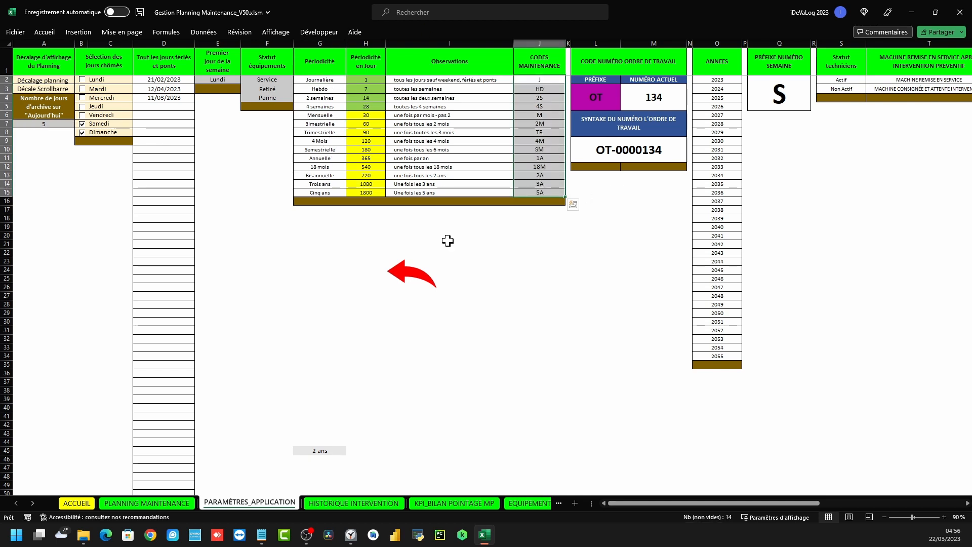
{"action": "left_click", "coordinate": [408, 281]}
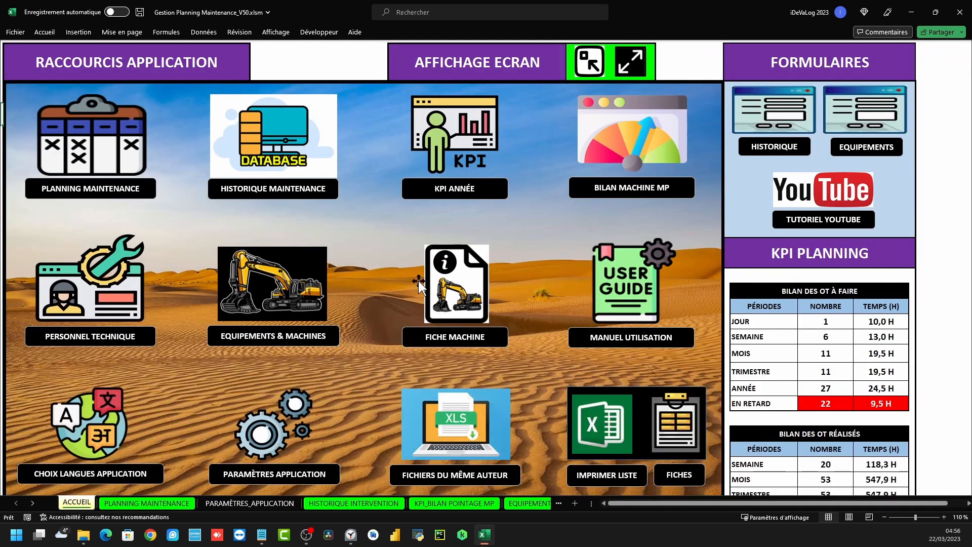
{"action": "left_click", "coordinate": [130, 172]}
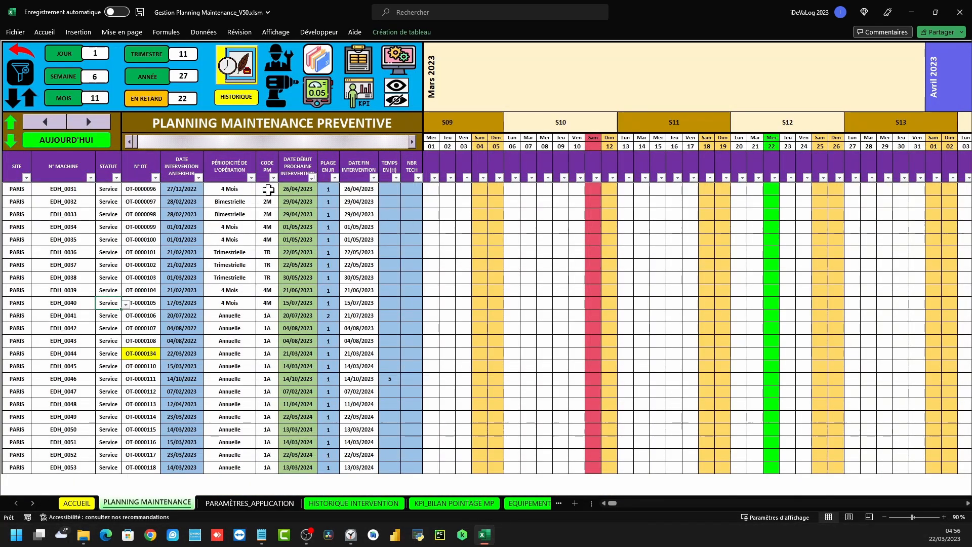
Review the settings' periodicity table: periodicities, days, Observations and maintenance codes columns
{"action": "left_click", "coordinate": [399, 63]}
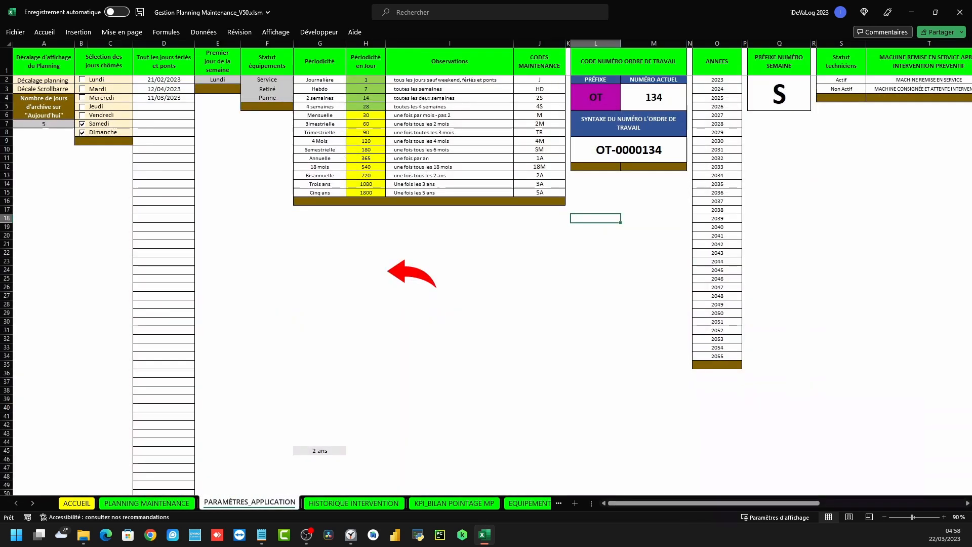
{"action": "left_click", "coordinate": [622, 267]}
{"action": "left_click_drag", "start_coordinate": [320, 61], "coordinate": [555, 195]}
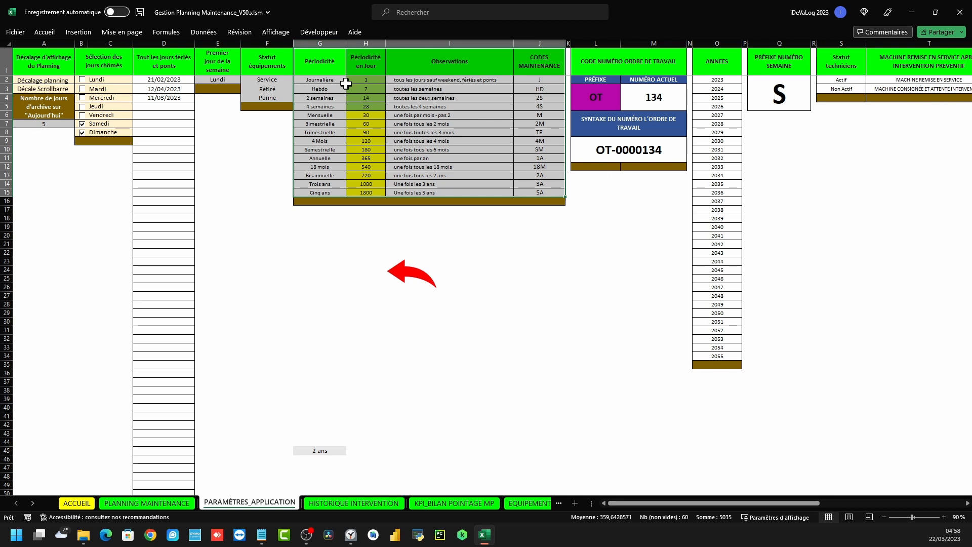
{"action": "left_click", "coordinate": [336, 71]}
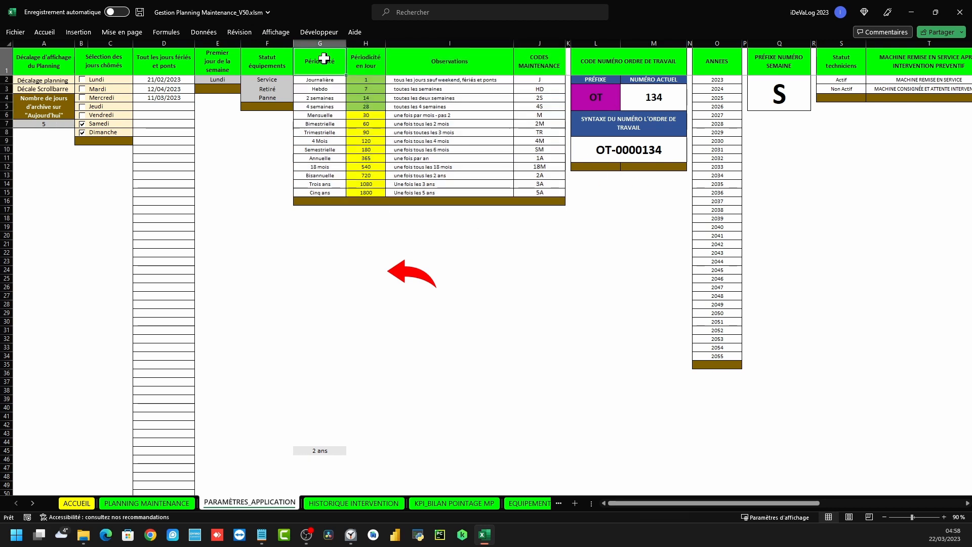
{"action": "left_click_drag", "start_coordinate": [320, 81], "coordinate": [330, 191]}
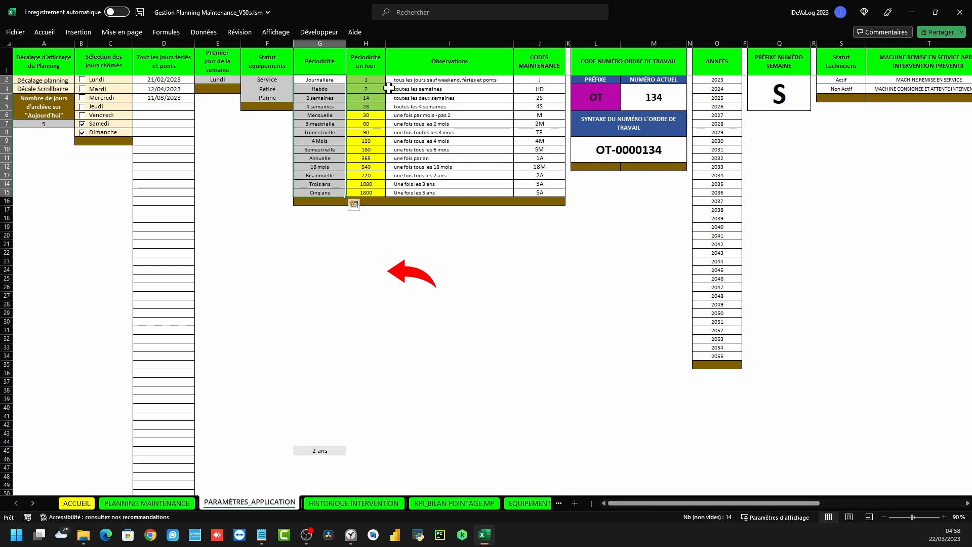
{"action": "left_click_drag", "start_coordinate": [373, 80], "coordinate": [382, 189]}
{"action": "left_click_drag", "start_coordinate": [442, 80], "coordinate": [444, 192]}
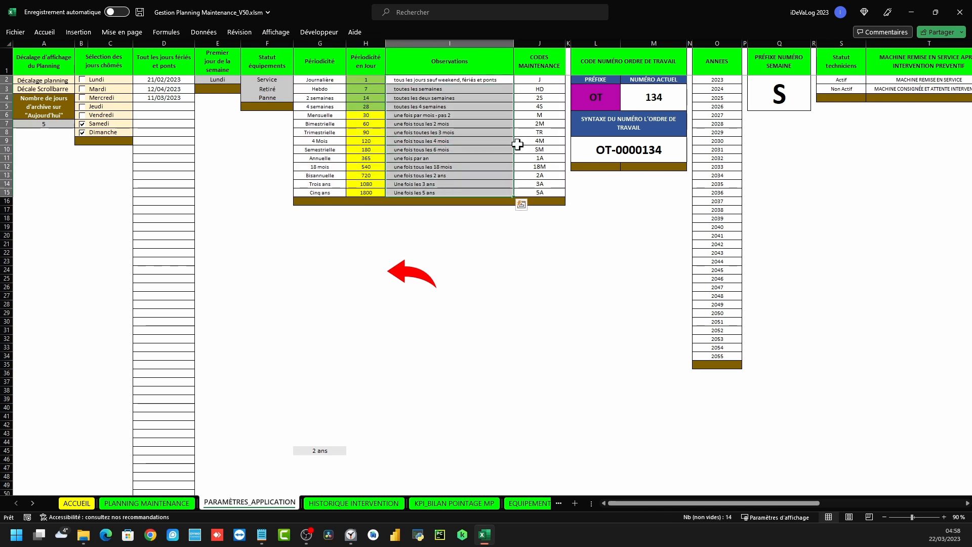
{"action": "left_click_drag", "start_coordinate": [546, 79], "coordinate": [554, 193]}
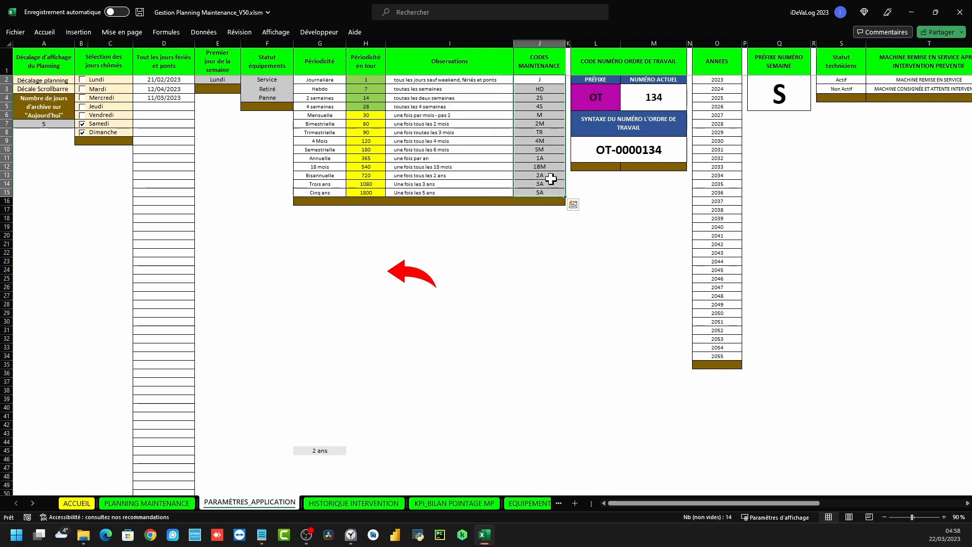
{"action": "left_click", "coordinate": [636, 217]}
Inspect the OT work-order numbering and the 2023–2055 year list, then jump to the KPI_MP summary
{"action": "left_click_drag", "start_coordinate": [599, 62], "coordinate": [638, 153]}
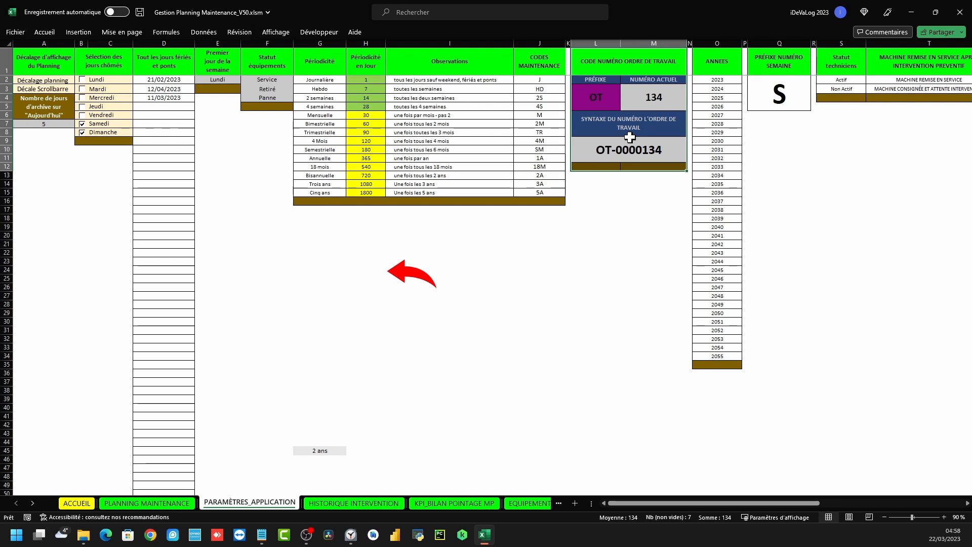
{"action": "left_click", "coordinate": [602, 99]}
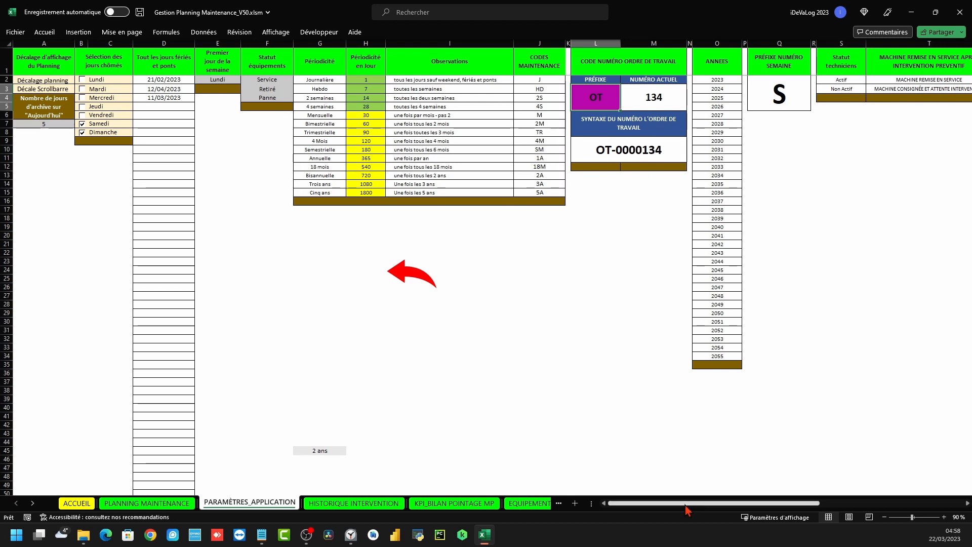
{"action": "left_click_drag", "start_coordinate": [662, 505], "coordinate": [709, 505]}
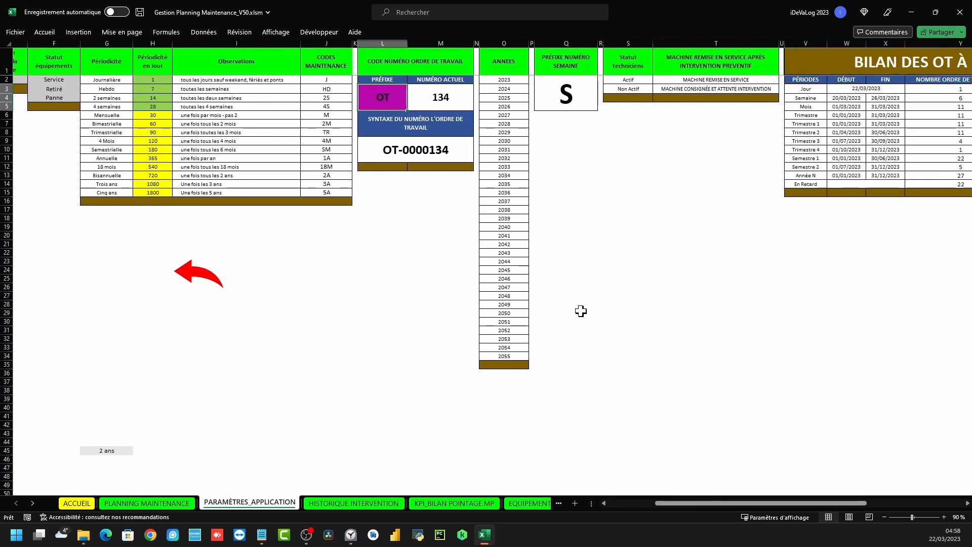
{"action": "left_click_drag", "start_coordinate": [506, 74], "coordinate": [518, 356]}
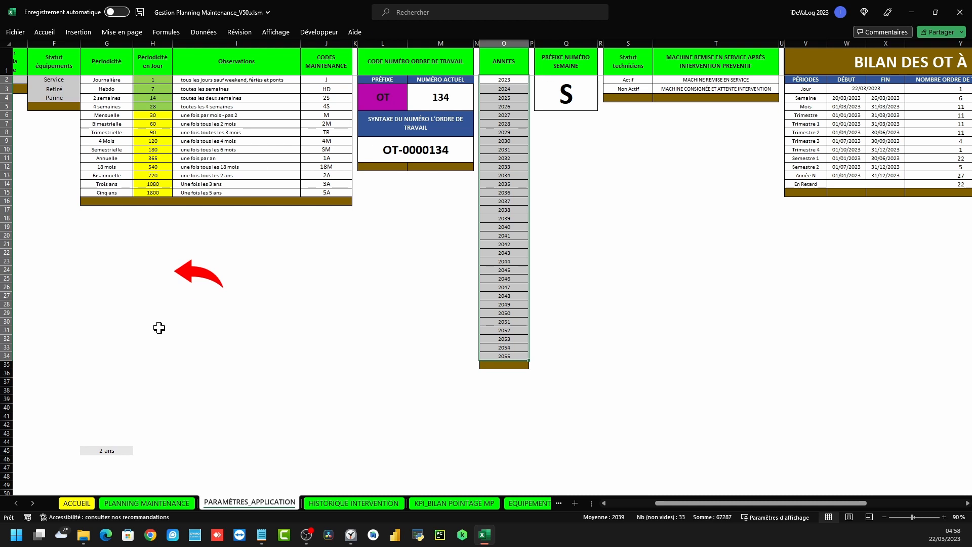
{"action": "left_click", "coordinate": [199, 274]}
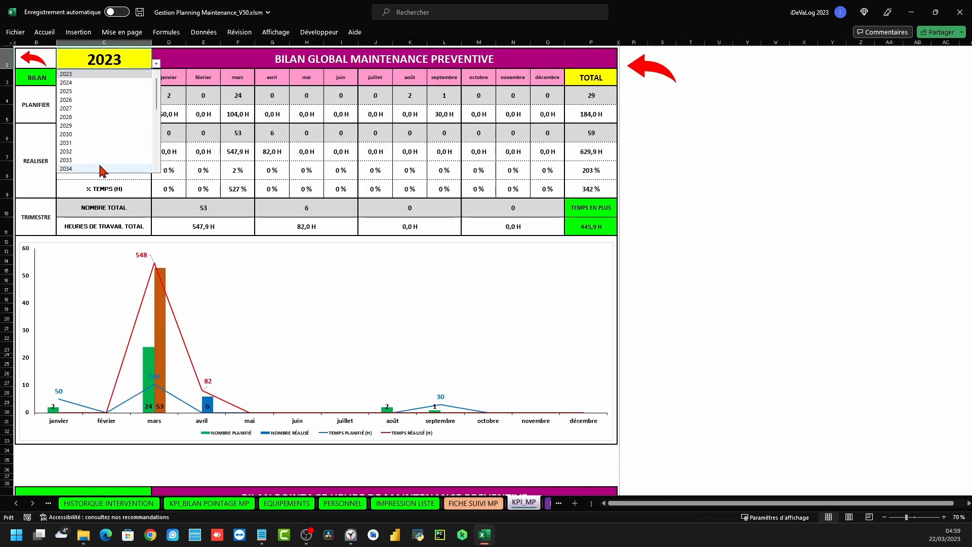
Check the S week prefix in the settings and its S11 week header on the planning
{"action": "left_click", "coordinate": [690, 112]}
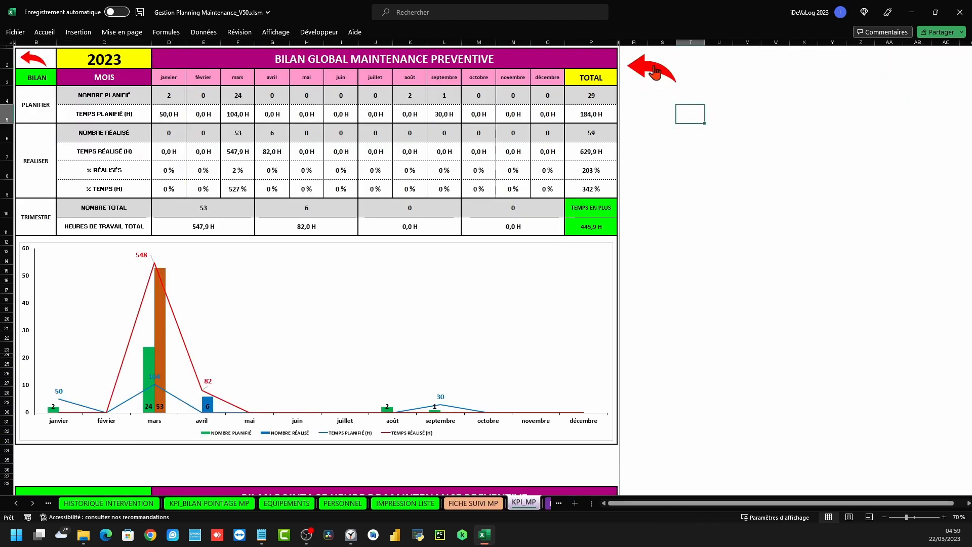
{"action": "left_click", "coordinate": [653, 68]}
{"action": "left_click", "coordinate": [126, 145]}
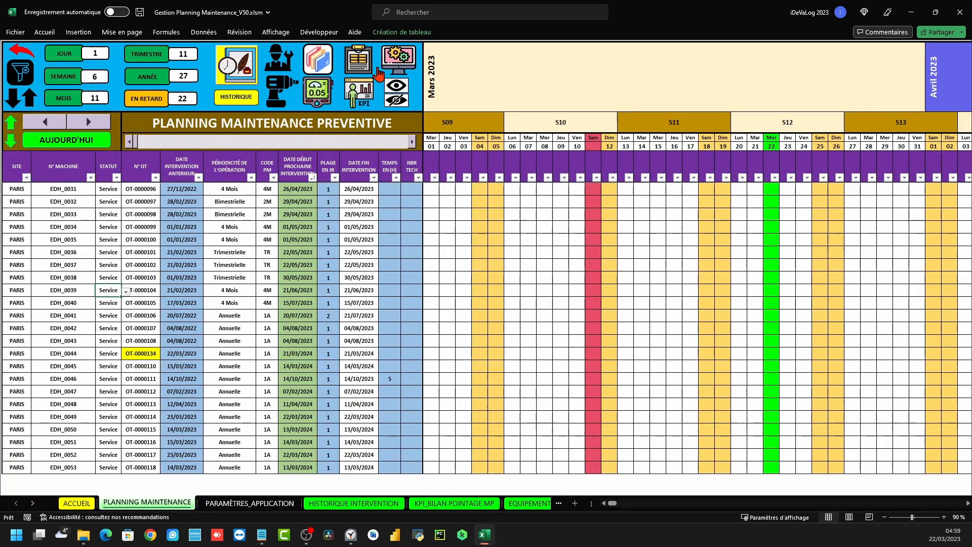
{"action": "left_click", "coordinate": [400, 61]}
{"action": "left_click_drag", "start_coordinate": [508, 364], "coordinate": [513, 393]}
{"action": "left_click", "coordinate": [578, 379]}
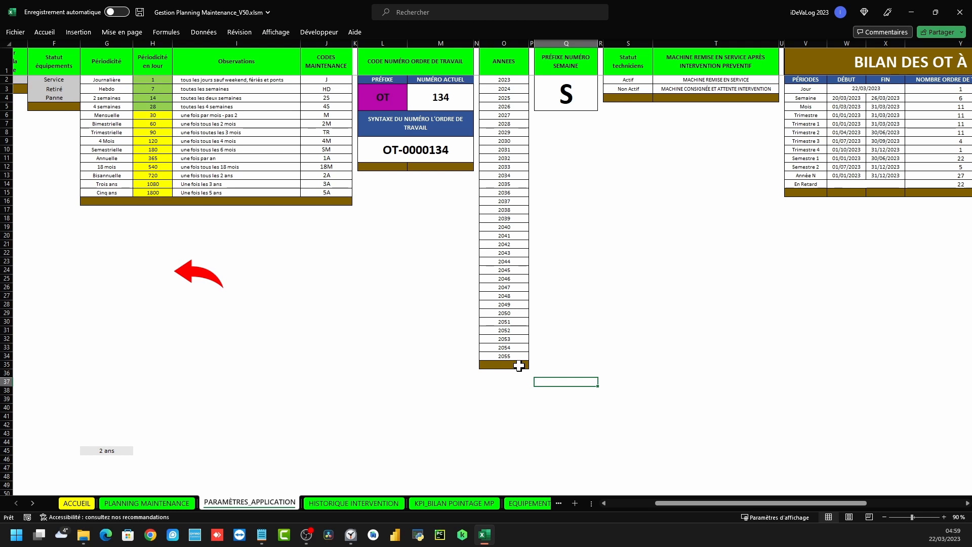
{"action": "left_click", "coordinate": [679, 269]}
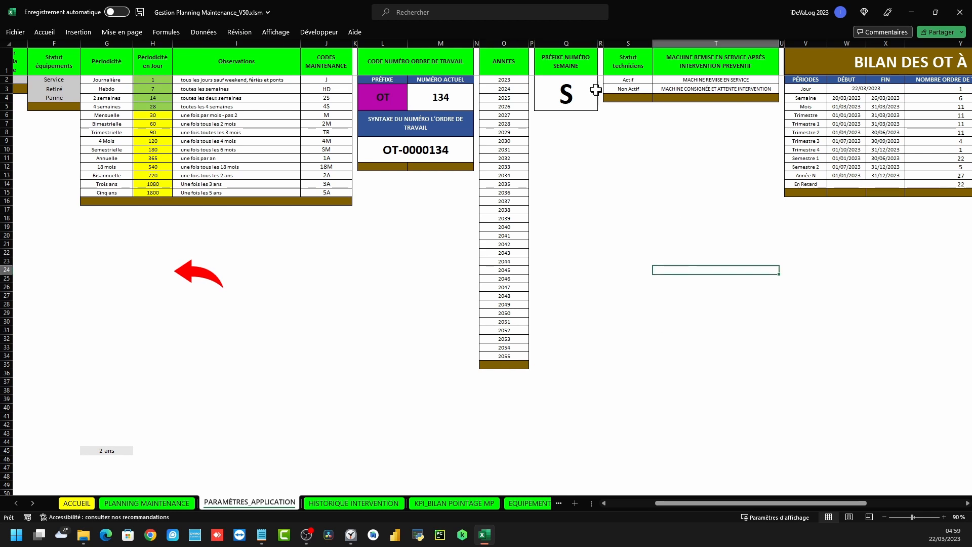
{"action": "left_click", "coordinate": [565, 100]}
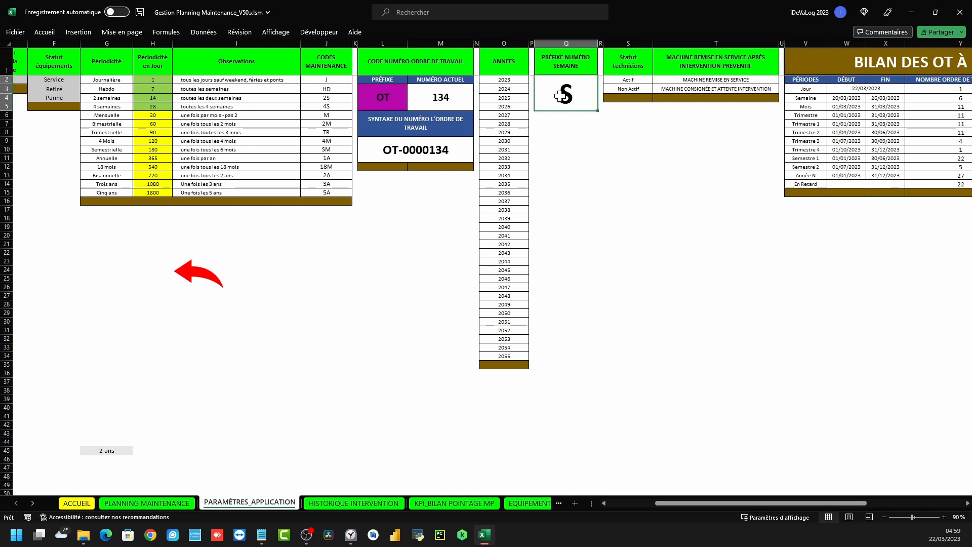
{"action": "left_click", "coordinate": [211, 275]}
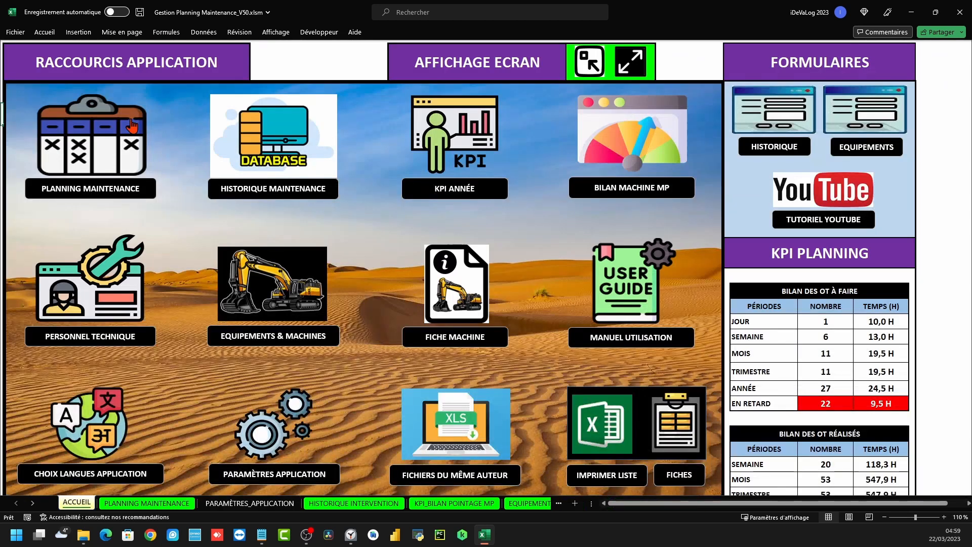
{"action": "left_click", "coordinate": [561, 122]}
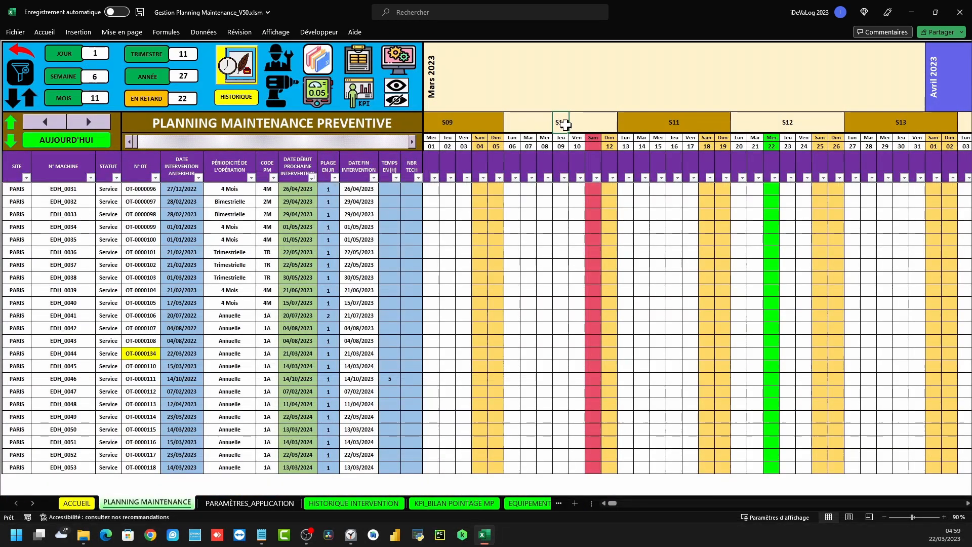
{"action": "left_click", "coordinate": [680, 117]}
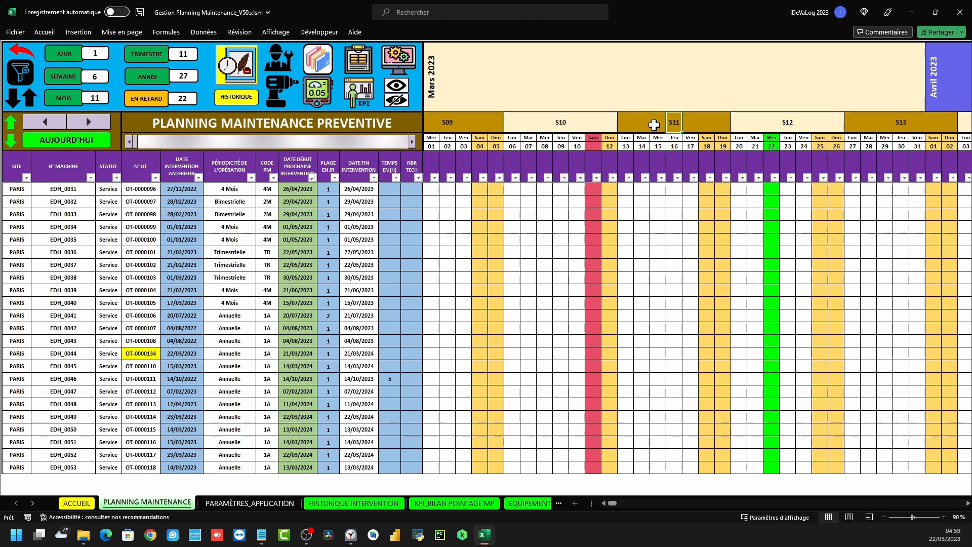
Change the Q2 week prefix to W and preview the planning labelled W09–W13
{"action": "left_click", "coordinate": [398, 60]}
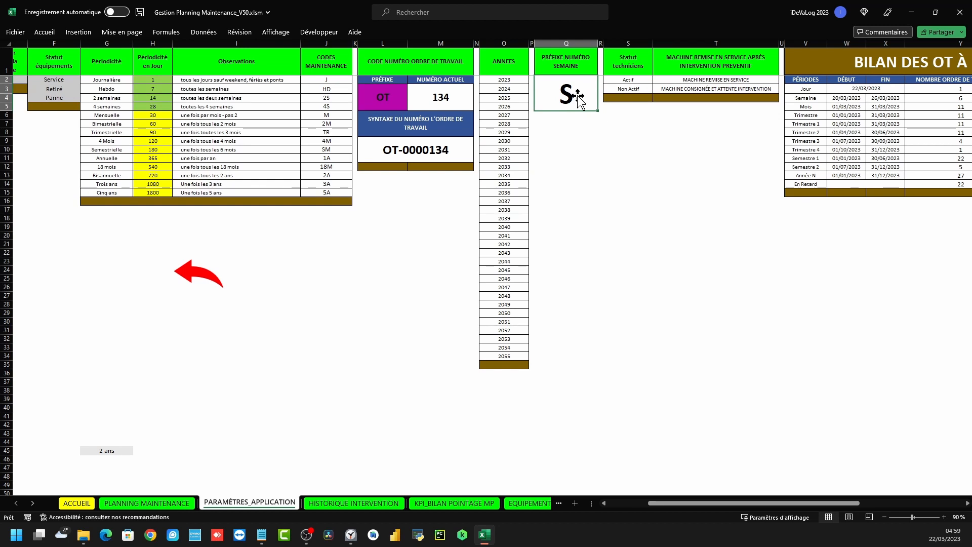
{"action": "type", "text": "W"}
{"action": "left_click", "coordinate": [594, 158]}
{"action": "left_click", "coordinate": [191, 274]}
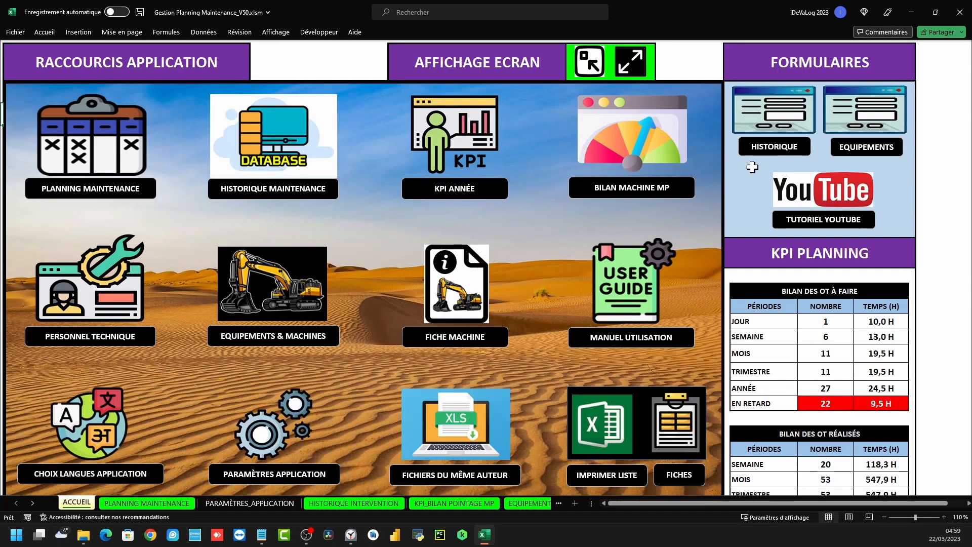
{"action": "left_click", "coordinate": [113, 140]}
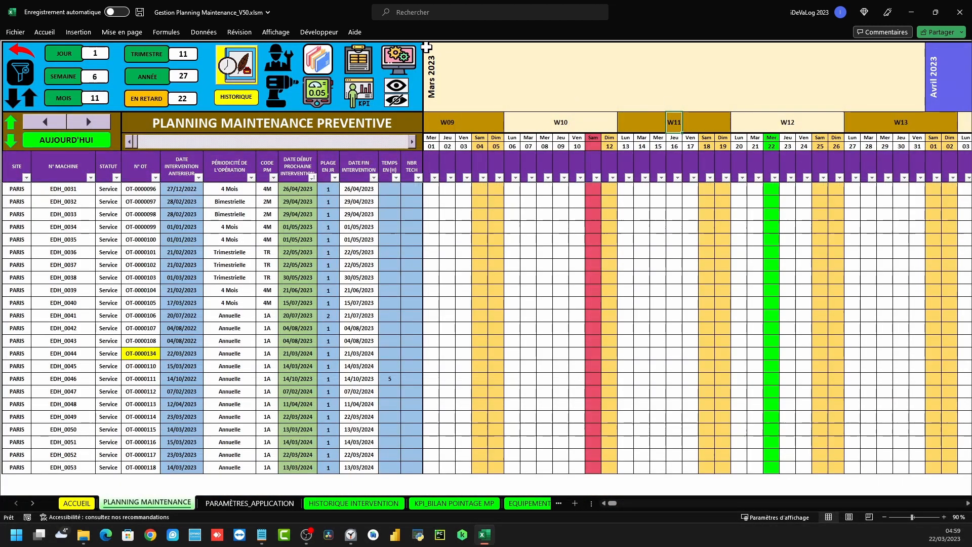
Set the Q2 week prefix back to S so weeks read S09, S10…
{"action": "left_click", "coordinate": [397, 60]}
{"action": "left_click", "coordinate": [569, 97]}
{"action": "type", "text": "S"}
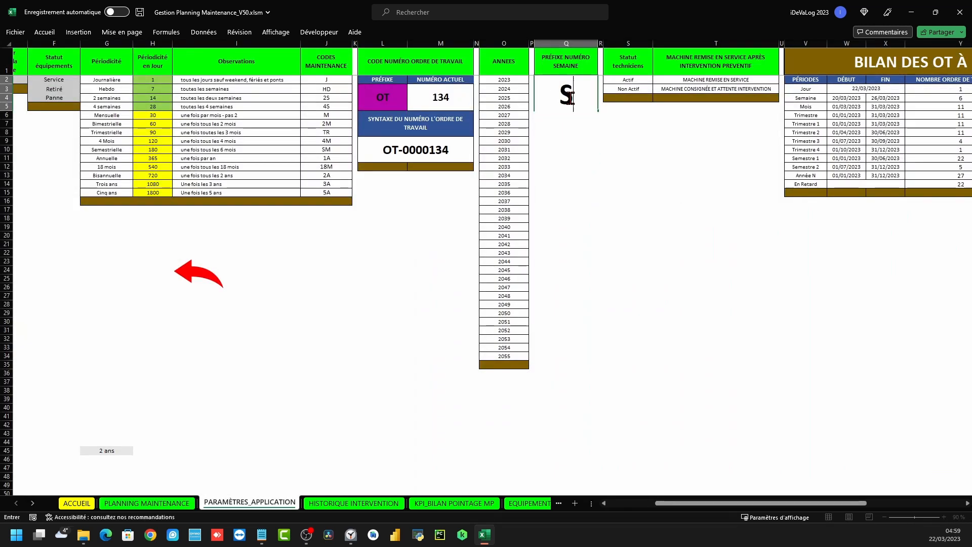
{"action": "left_click", "coordinate": [641, 133]}
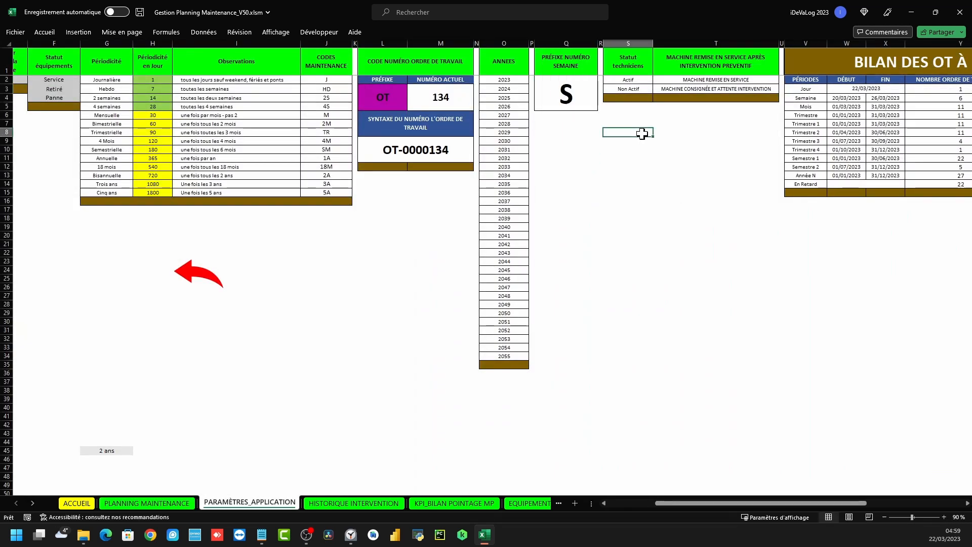
{"action": "left_click", "coordinate": [615, 43]}
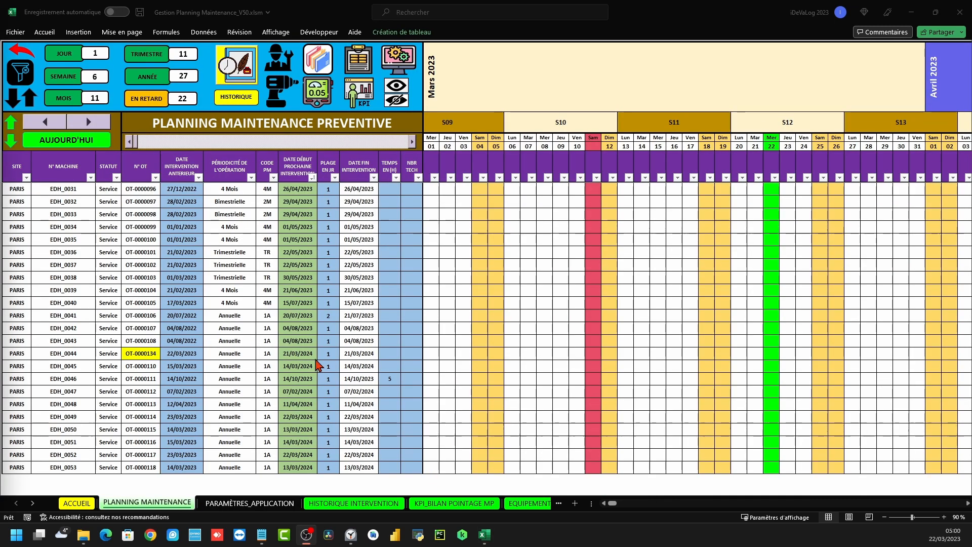
Open and close EDH_0043's entry form, check technician statuses on the personnel sheet, return to planning
{"action": "left_click", "coordinate": [299, 355]}
{"action": "double_click", "coordinate": [298, 340]}
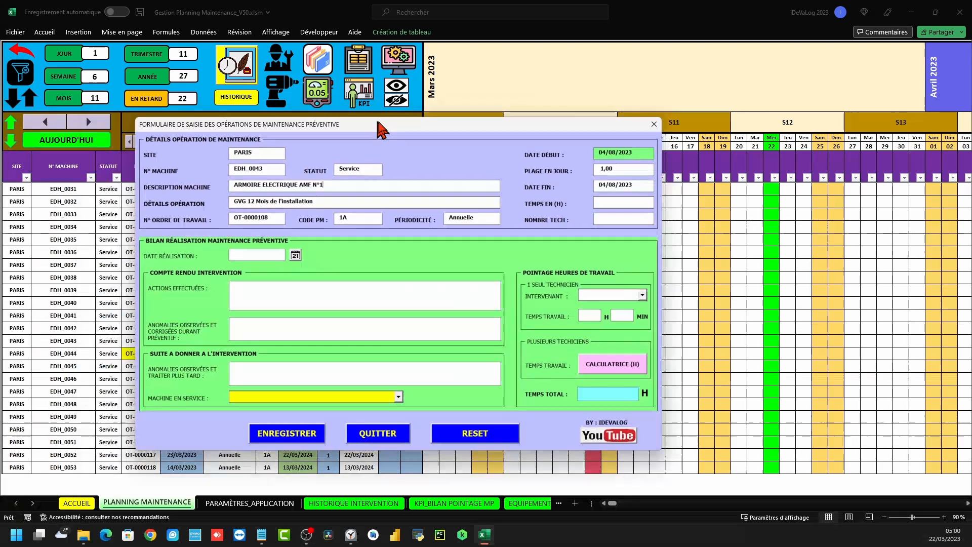
{"action": "left_click", "coordinate": [648, 295]}
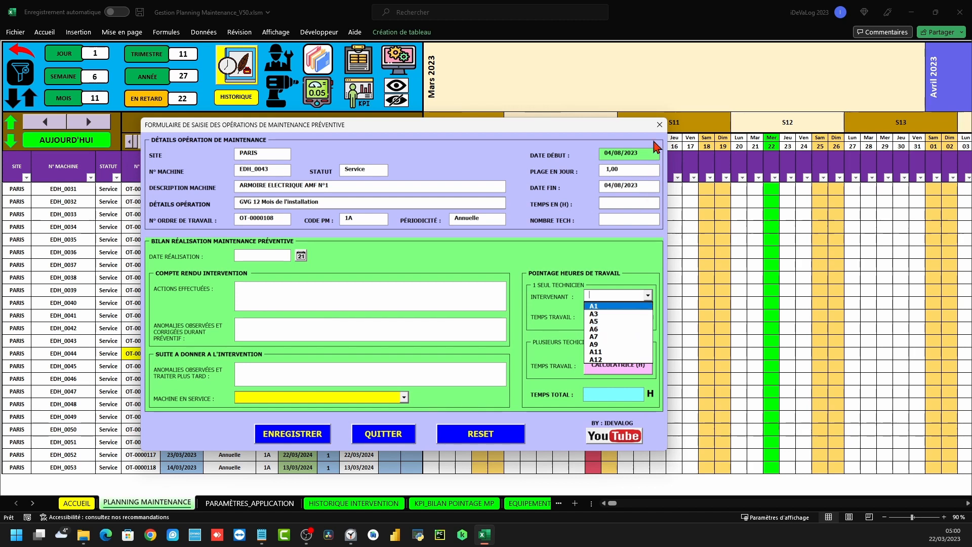
{"action": "left_click", "coordinate": [659, 125]}
{"action": "left_click", "coordinate": [275, 51]}
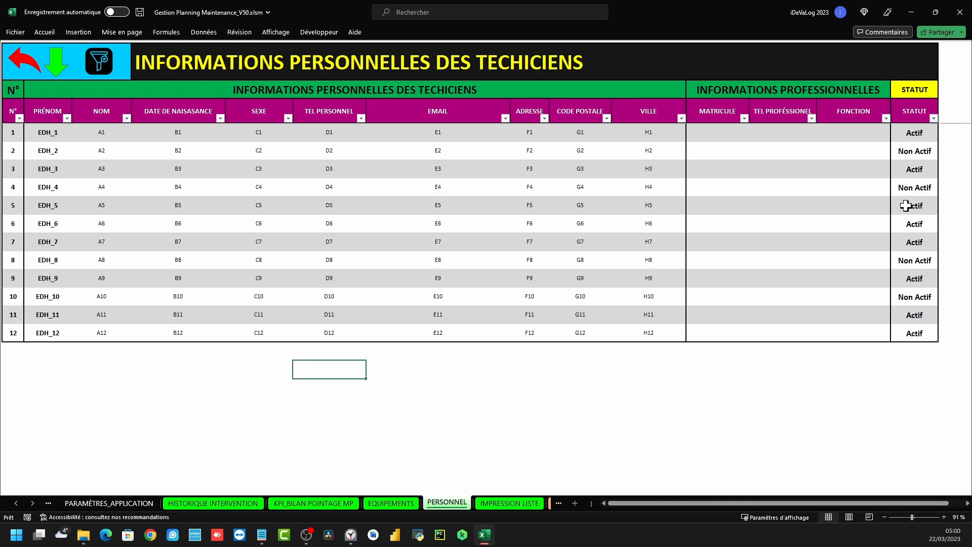
{"action": "left_click", "coordinate": [919, 296]}
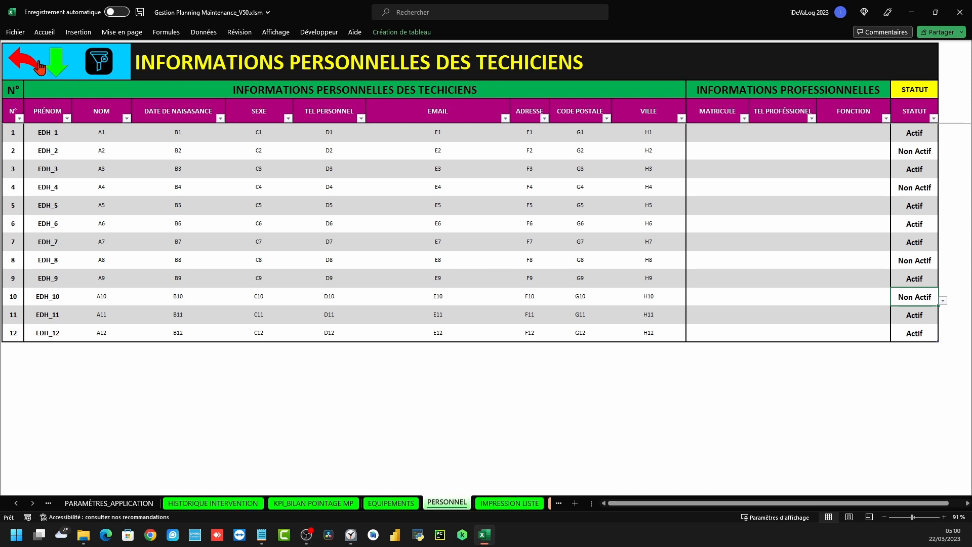
{"action": "left_click", "coordinate": [37, 62]}
{"action": "left_click", "coordinate": [110, 144]}
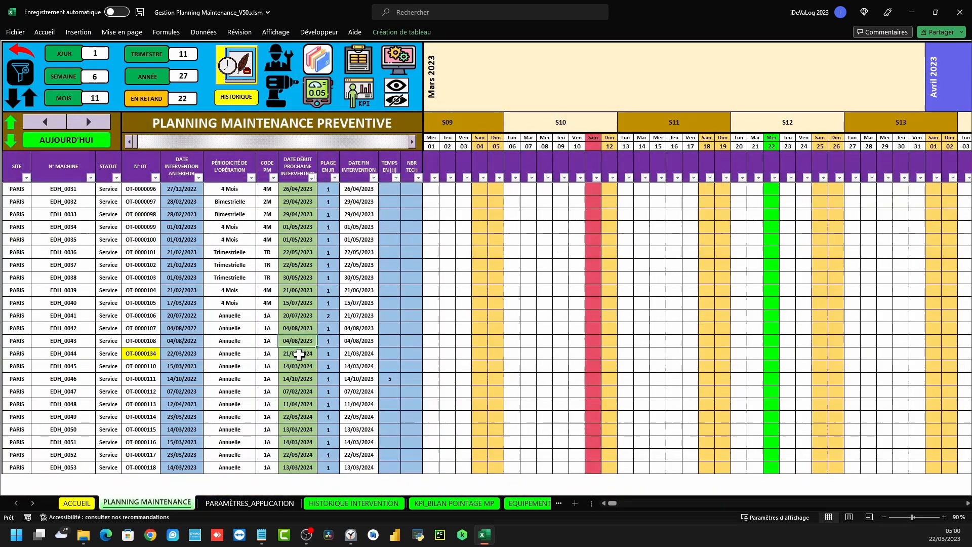
Open EDH_0044's entry form for OT-0000134 and try the INTERVENANT list and CALCULATRICE
{"action": "double_click", "coordinate": [299, 353]}
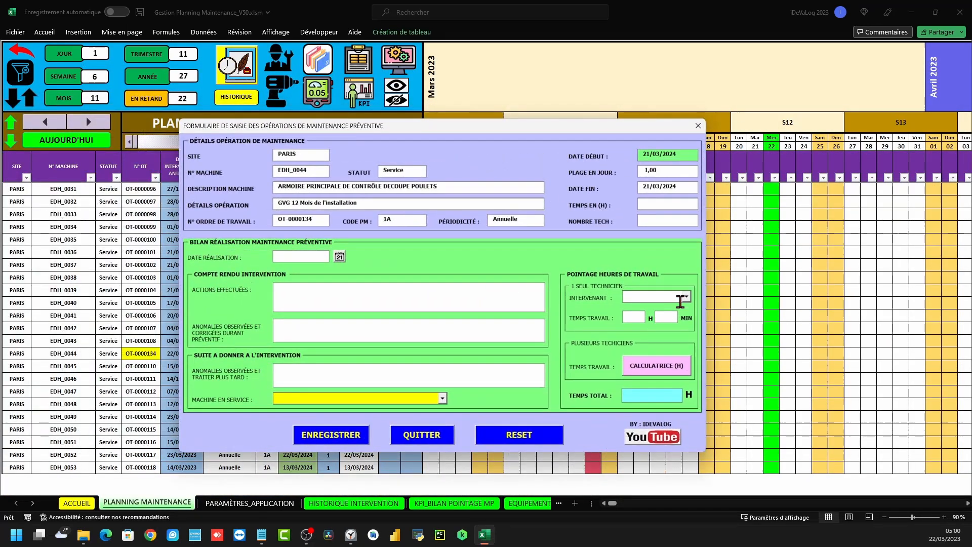
{"action": "left_click", "coordinate": [686, 296]}
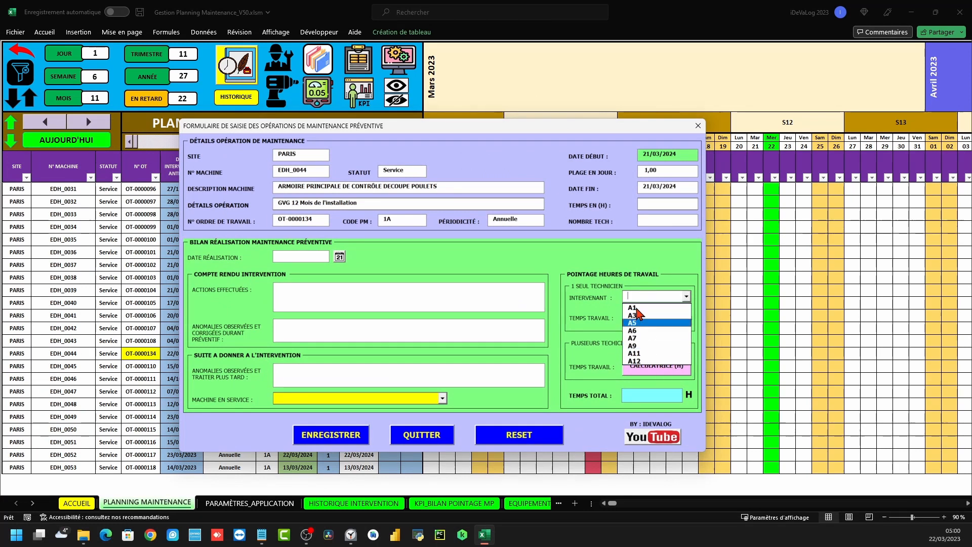
{"action": "left_click", "coordinate": [587, 306]}
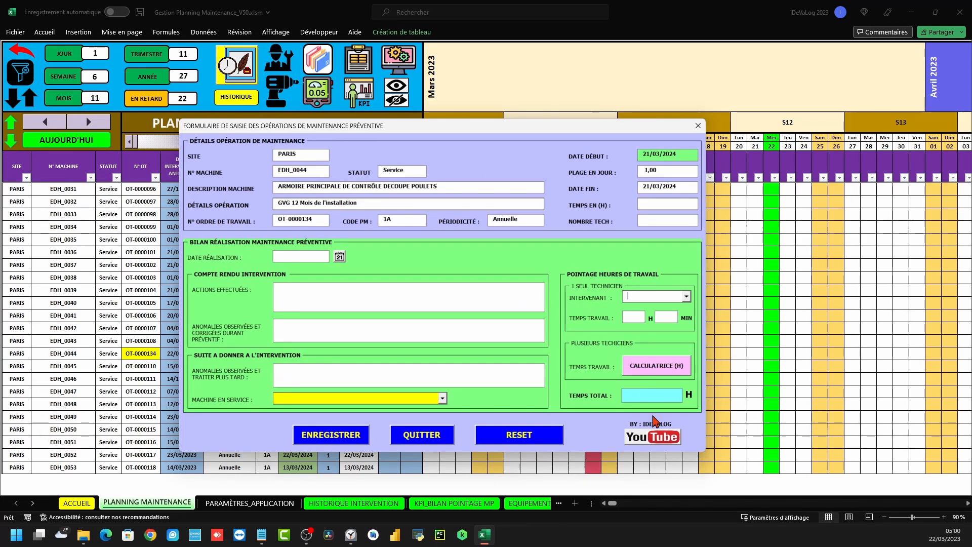
{"action": "left_click", "coordinate": [657, 365]}
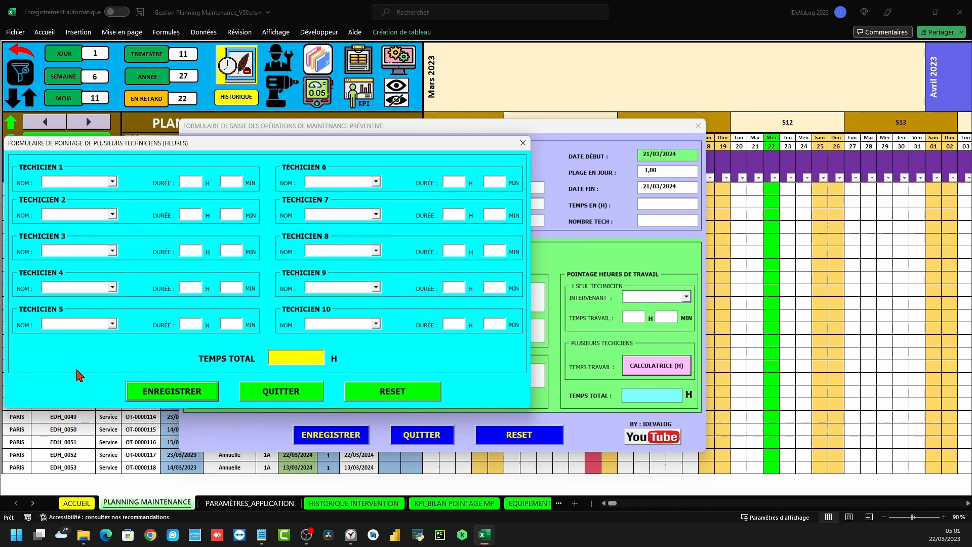
{"action": "left_click", "coordinate": [522, 142]}
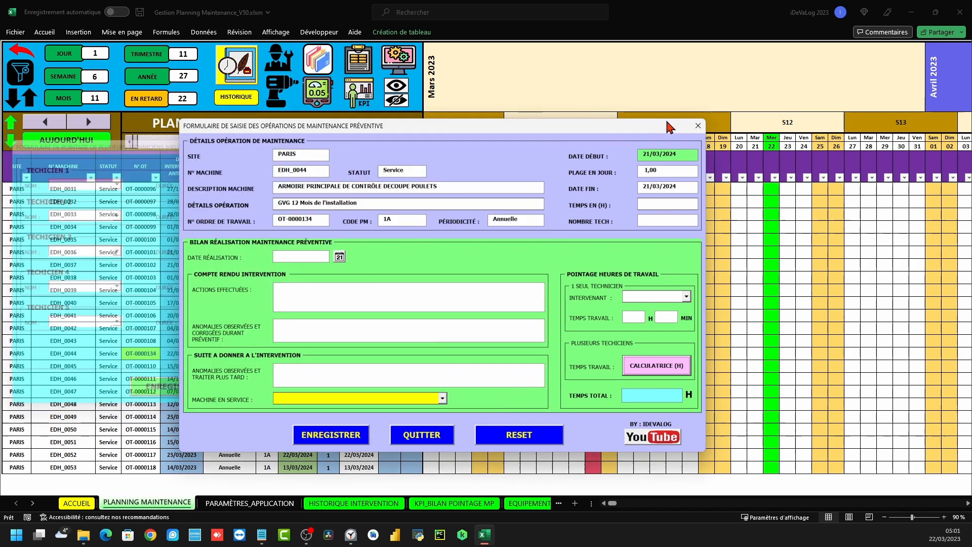
Close the entry form and review technician statuses, return-to-service options and the BILAN DES OT À FAIRE table
{"action": "left_click", "coordinate": [698, 125]}
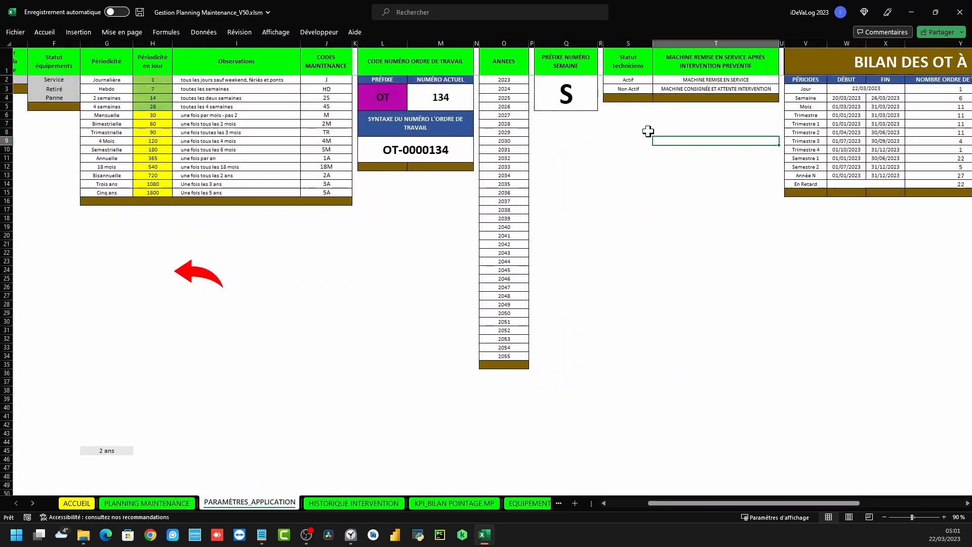
{"action": "left_click", "coordinate": [626, 59]}
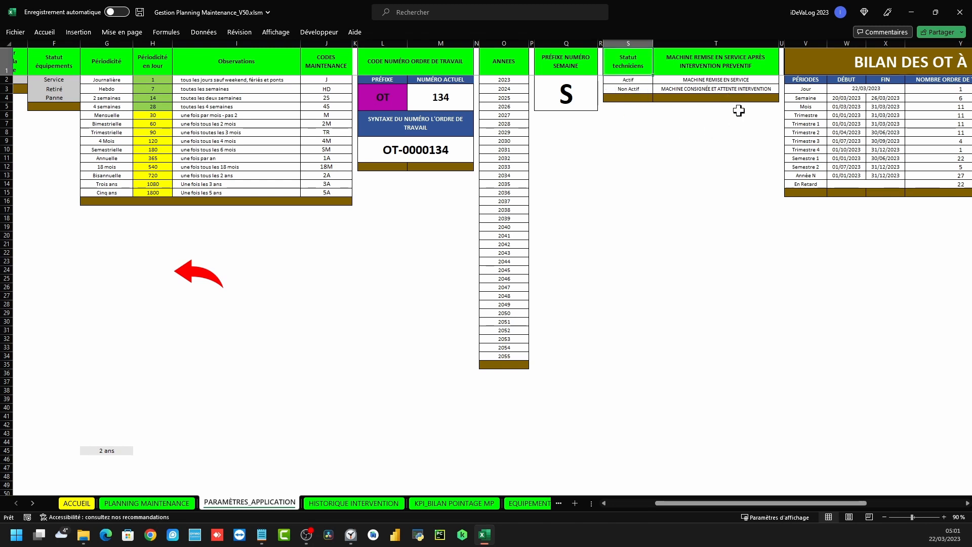
{"action": "left_click_drag", "start_coordinate": [709, 81], "coordinate": [707, 89]}
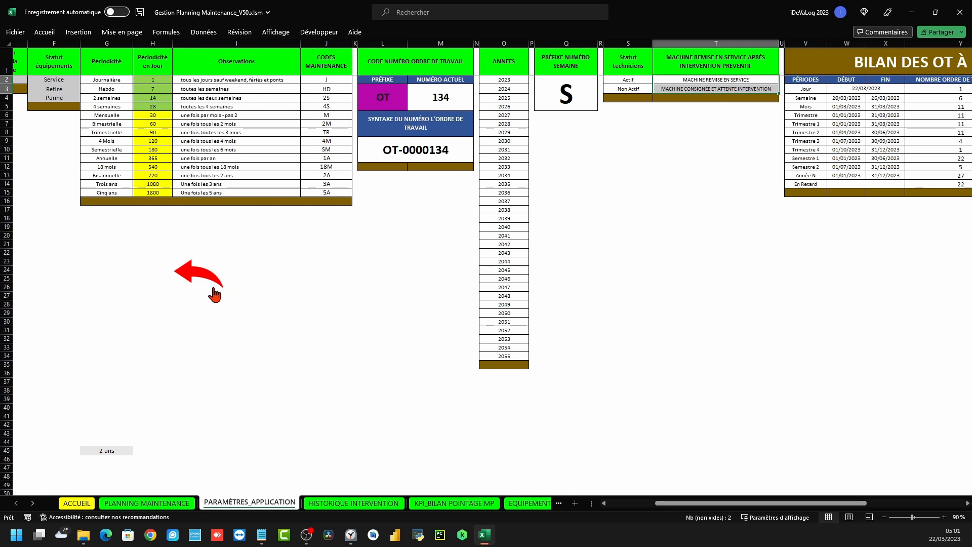
{"action": "left_click_drag", "start_coordinate": [782, 504], "coordinate": [874, 503]}
{"action": "left_click_drag", "start_coordinate": [367, 80], "coordinate": [566, 180]}
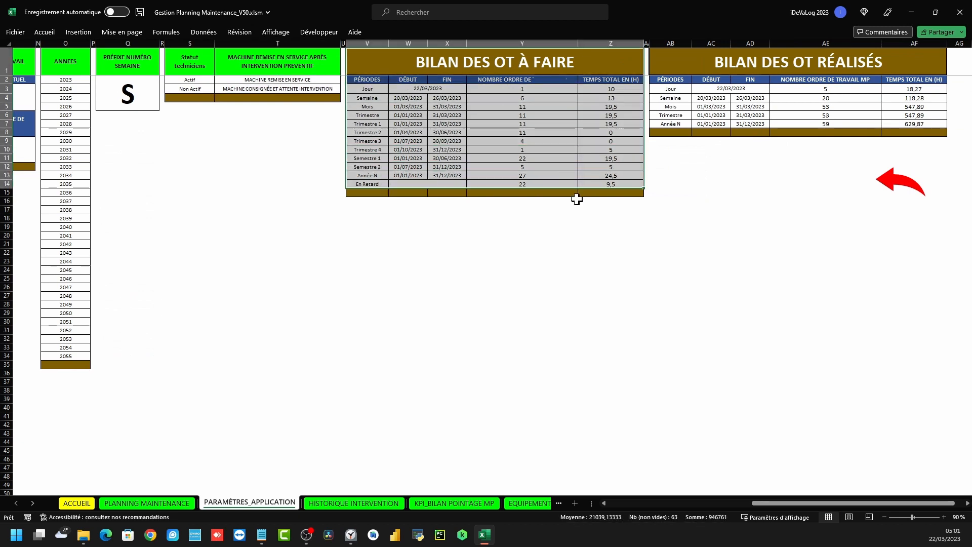
{"action": "left_click", "coordinate": [892, 185]}
{"action": "left_click", "coordinate": [84, 148]}
Review the summary's 30/06/2023 end date and TEMPS TOTAL column, then return to PLANNING MAINTENANCE
{"action": "left_click", "coordinate": [20, 53]}
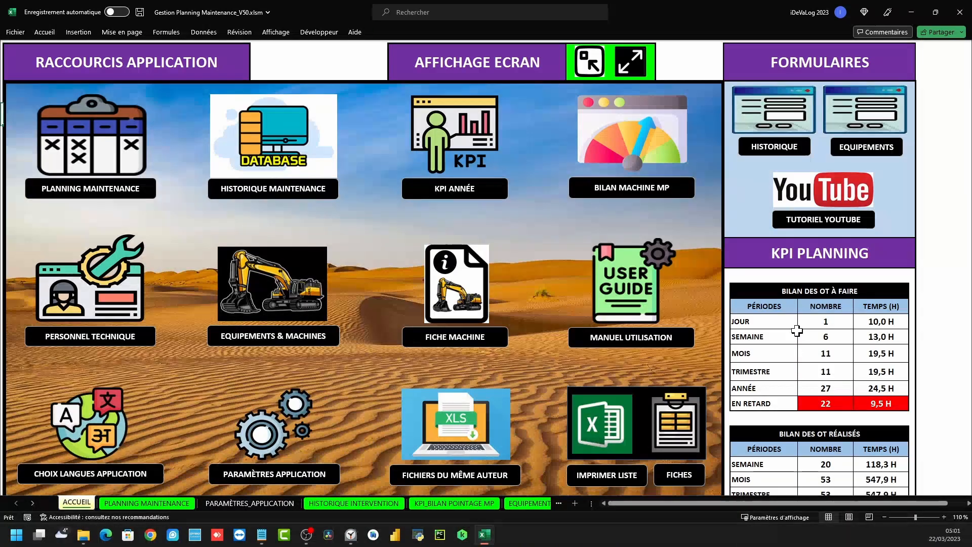
{"action": "scroll", "coordinate": [796, 331], "scroll_direction": "down", "scroll_amount": 1}
{"action": "left_click_drag", "start_coordinate": [749, 260], "coordinate": [789, 473]}
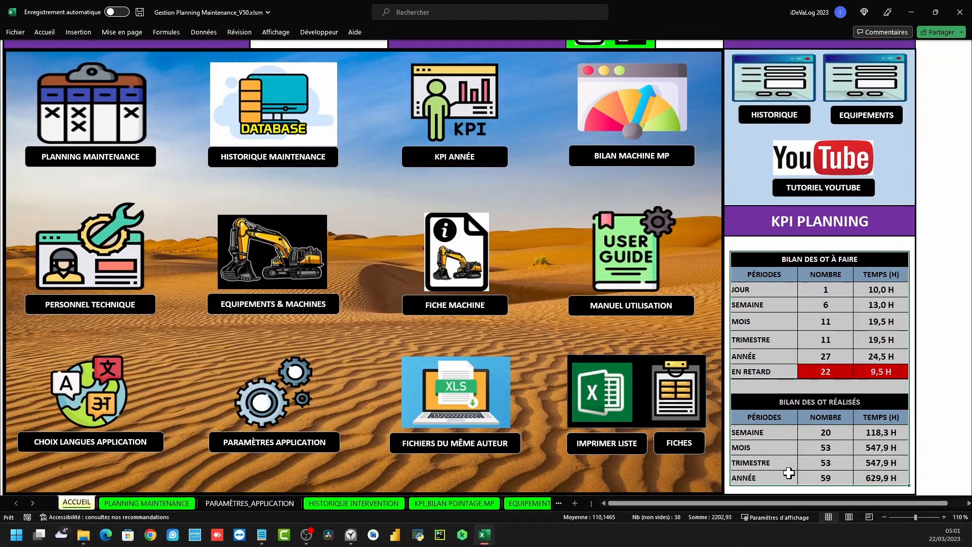
{"action": "left_click", "coordinate": [102, 116]}
{"action": "key", "text": "ctrl+Page_Down"}
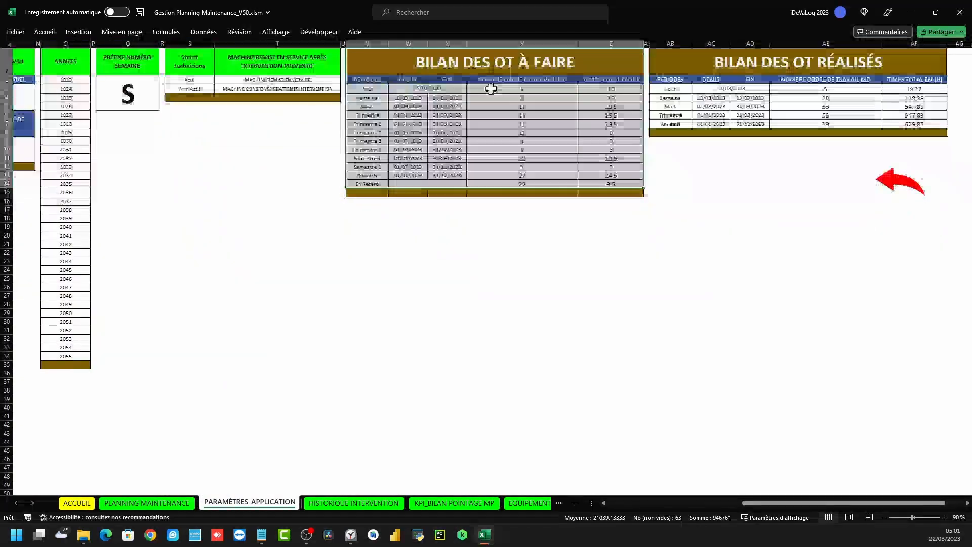
{"action": "left_click", "coordinate": [512, 244]}
{"action": "left_click", "coordinate": [447, 132]}
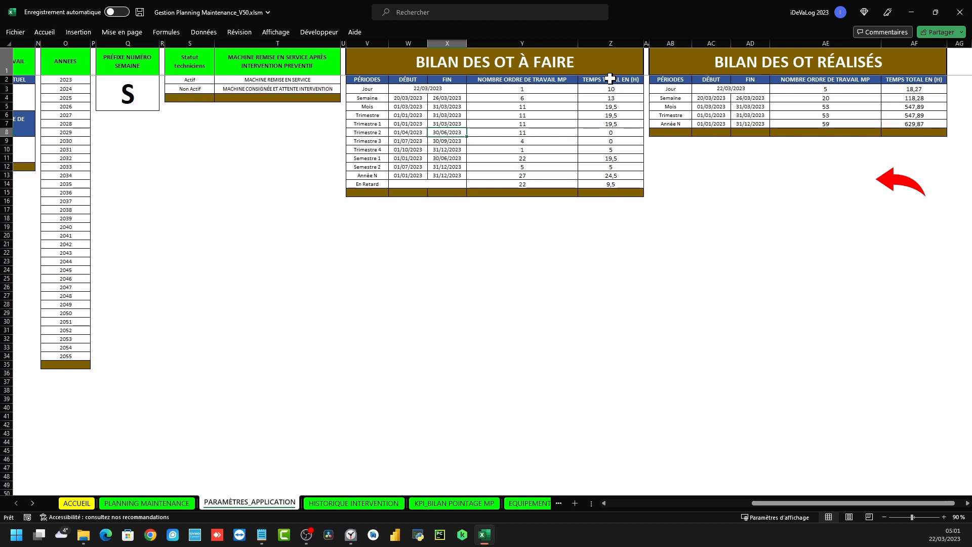
{"action": "left_click_drag", "start_coordinate": [620, 78], "coordinate": [626, 184]}
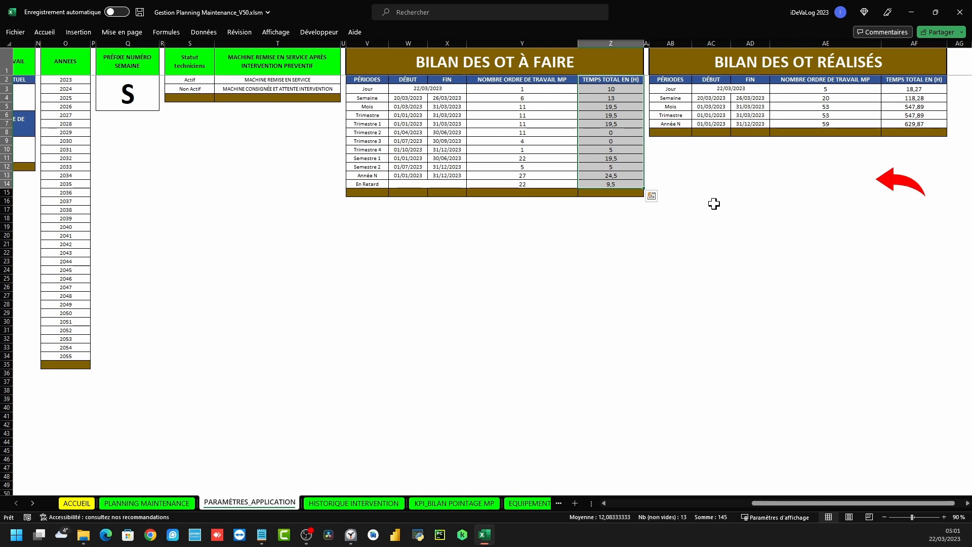
{"action": "left_click", "coordinate": [895, 184]}
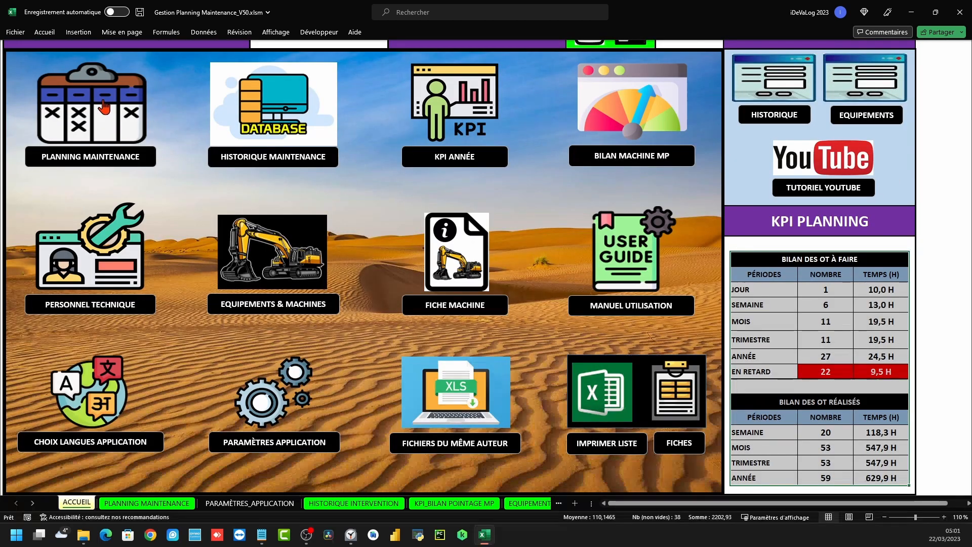
{"action": "left_click", "coordinate": [92, 120]}
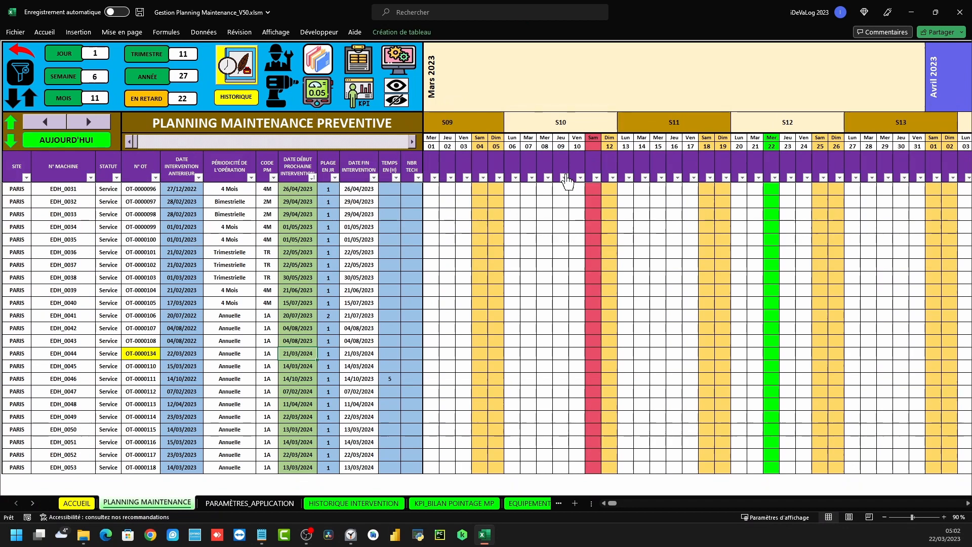
Open the intervention history sheet, briefly opening and closing EDH_0043's entry form along the way
{"action": "left_click", "coordinate": [17, 55]}
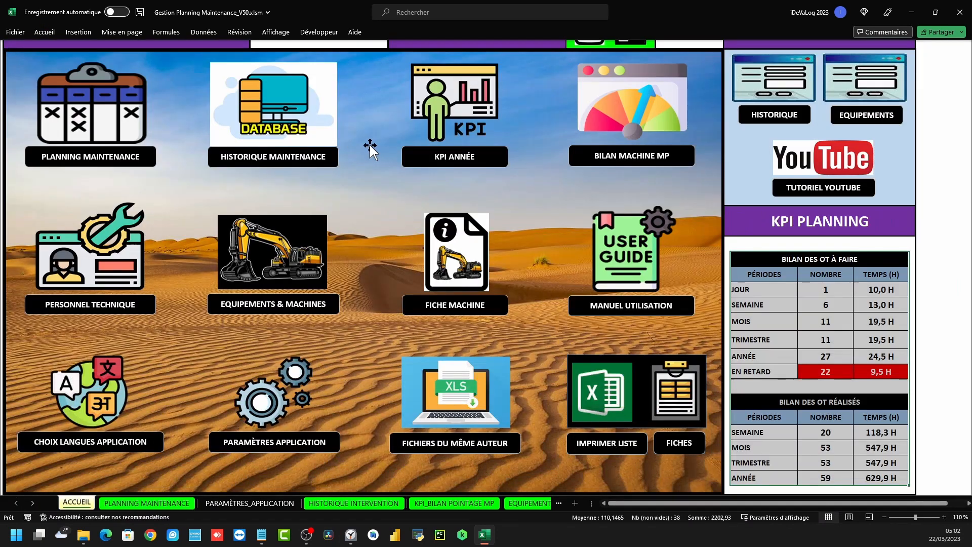
{"action": "left_click", "coordinate": [277, 104]}
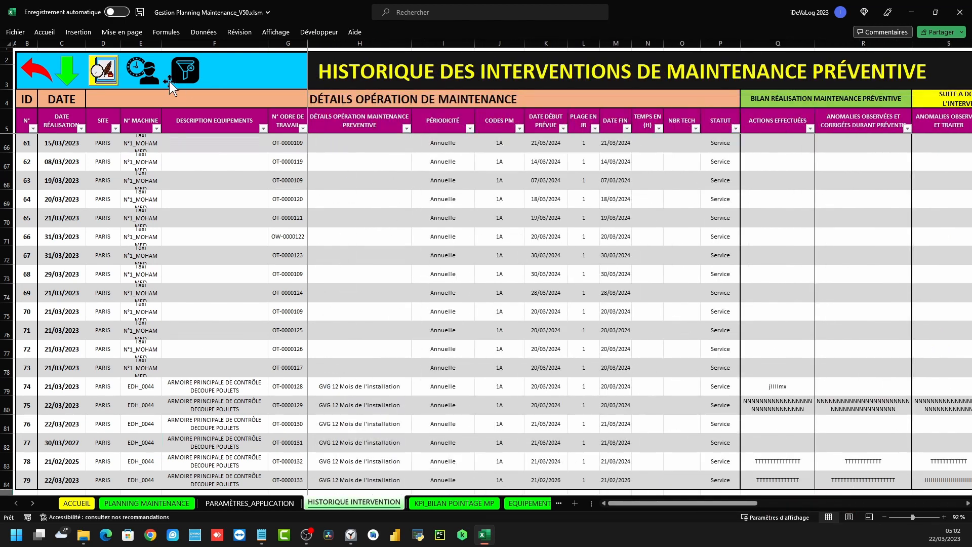
{"action": "left_click", "coordinate": [30, 81]}
{"action": "left_click", "coordinate": [122, 129]}
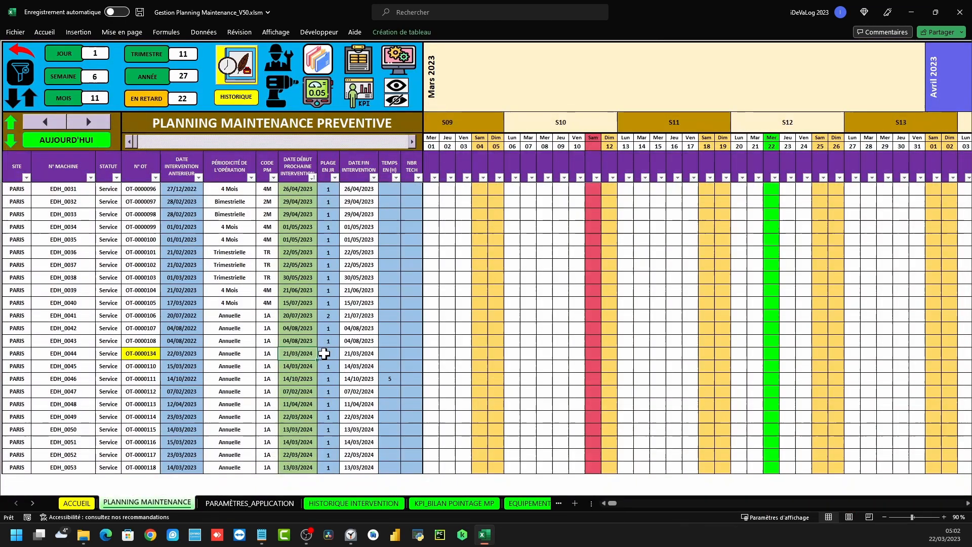
{"action": "double_click", "coordinate": [299, 340]}
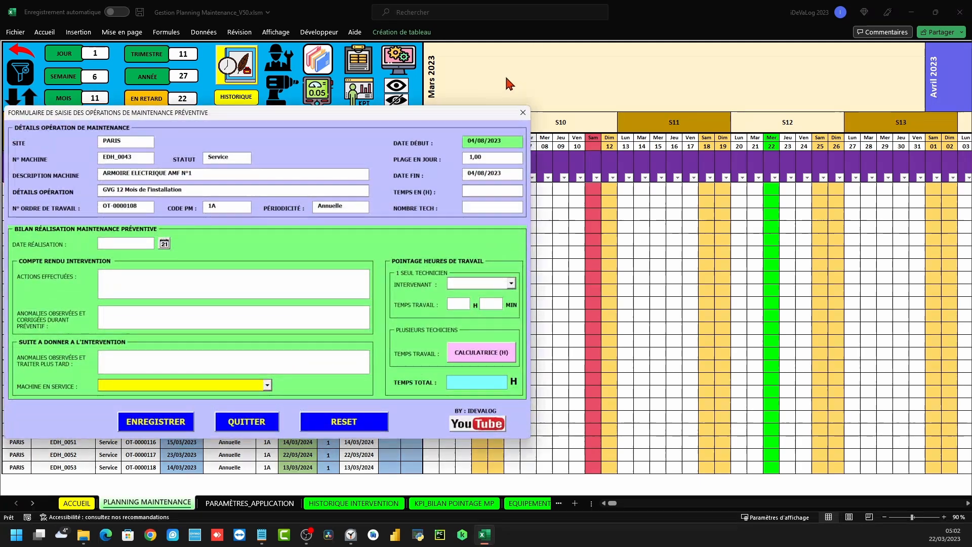
{"action": "left_click", "coordinate": [524, 112]}
{"action": "left_click", "coordinate": [23, 52]}
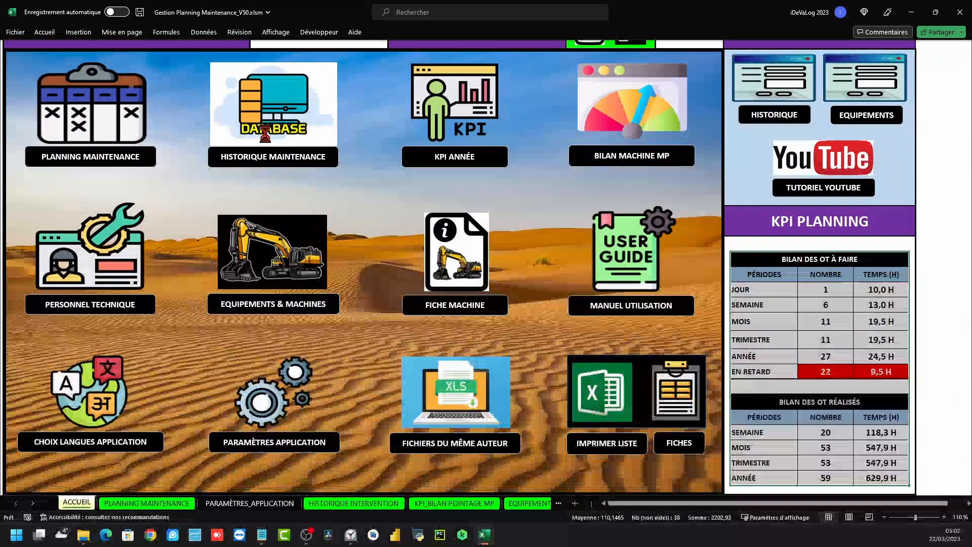
{"action": "left_click", "coordinate": [267, 129]}
Scroll through the HISTORIQUE INTERVENTION entries, selecting the DATE to STATUT data
{"action": "scroll", "coordinate": [467, 284], "scroll_direction": "down", "scroll_amount": 3}
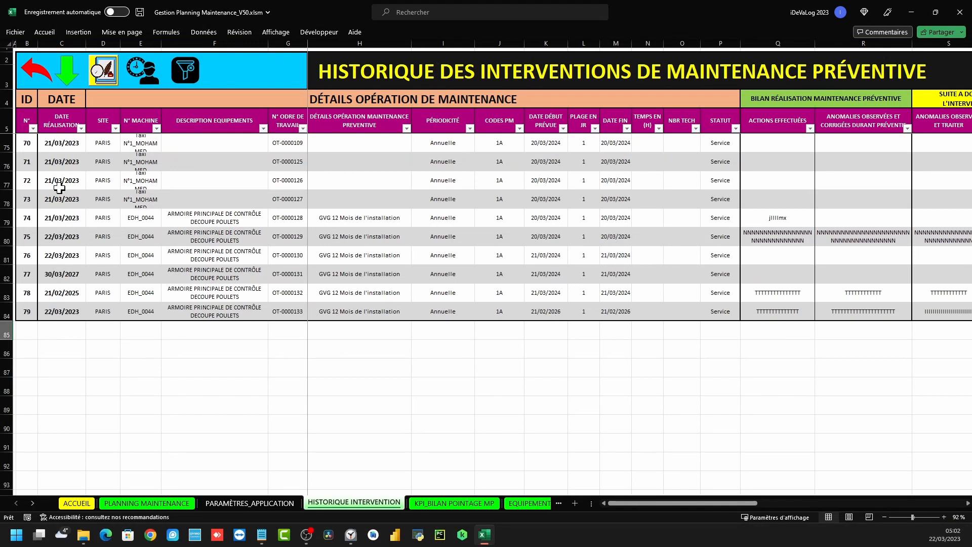
{"action": "left_click_drag", "start_coordinate": [63, 105], "coordinate": [719, 110]}
{"action": "left_click_drag", "start_coordinate": [695, 504], "coordinate": [749, 501]}
{"action": "left_click_drag", "start_coordinate": [535, 99], "coordinate": [714, 181]}
{"action": "scroll", "coordinate": [701, 253], "scroll_direction": "down", "scroll_amount": 11}
{"action": "scroll", "coordinate": [701, 253], "scroll_direction": "down", "scroll_amount": 7}
{"action": "mouse_move", "coordinate": [726, 503]}
{"action": "left_mouse_down"}
{"action": "mouse_move", "coordinate": [669, 505]}
{"action": "mouse_move", "coordinate": [764, 504]}
{"action": "mouse_move", "coordinate": [718, 503]}
{"action": "left_mouse_up"}
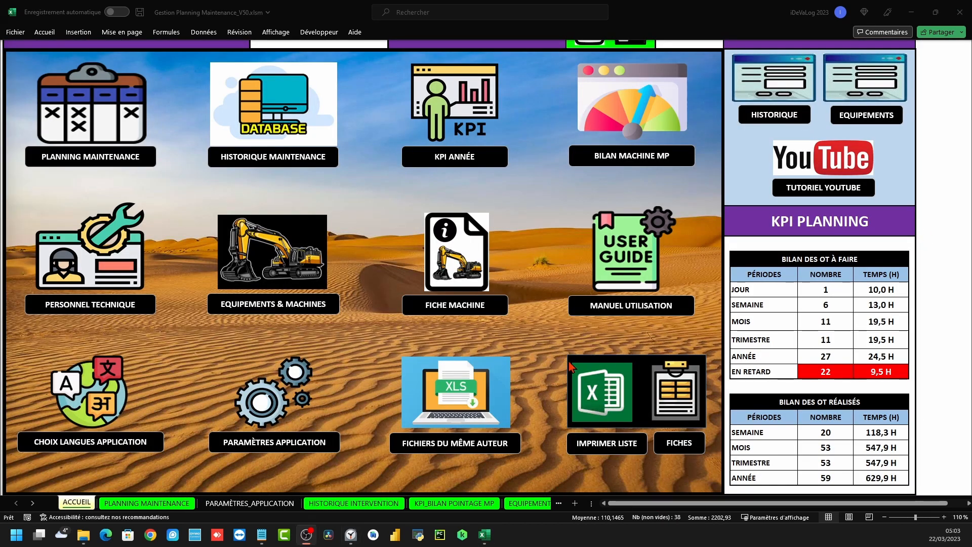
{"action": "left_click", "coordinate": [264, 136]}
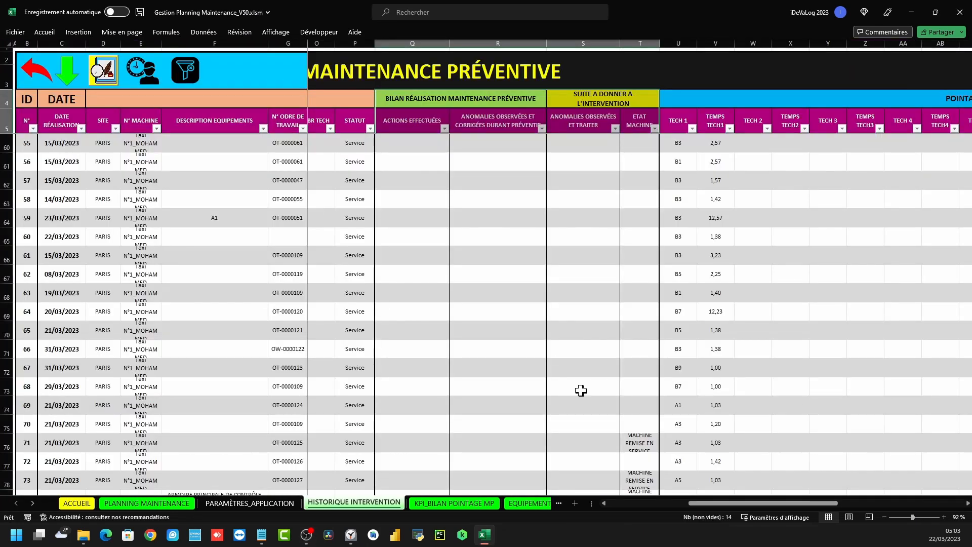
Alternate between HISTORIQUE INTERVENTION and KPI_BILAN POINTAGE MP to compare their records
{"action": "left_click", "coordinate": [468, 503]}
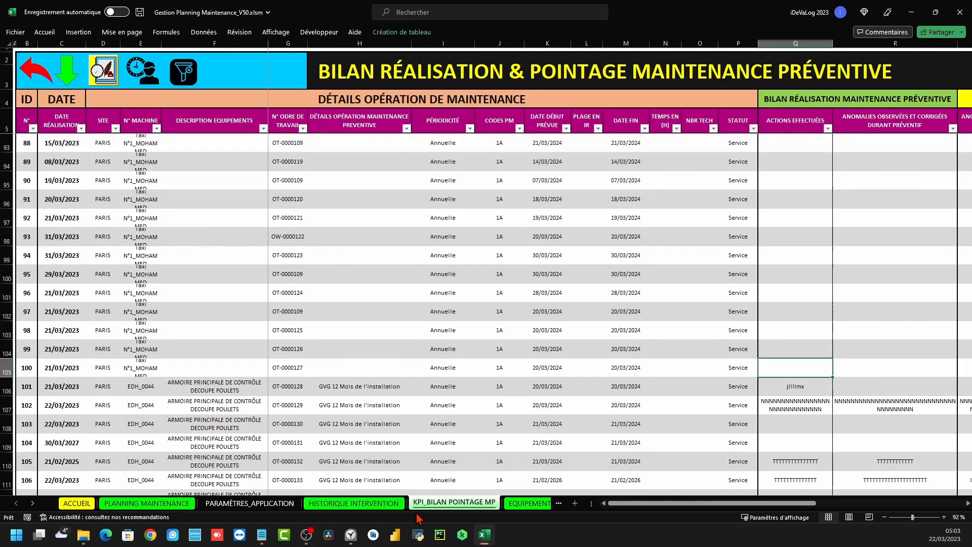
{"action": "left_click", "coordinate": [369, 505]}
{"action": "left_click", "coordinate": [450, 503]}
{"action": "left_click", "coordinate": [400, 504]}
{"action": "left_click", "coordinate": [452, 503]}
{"action": "left_click", "coordinate": [373, 504]}
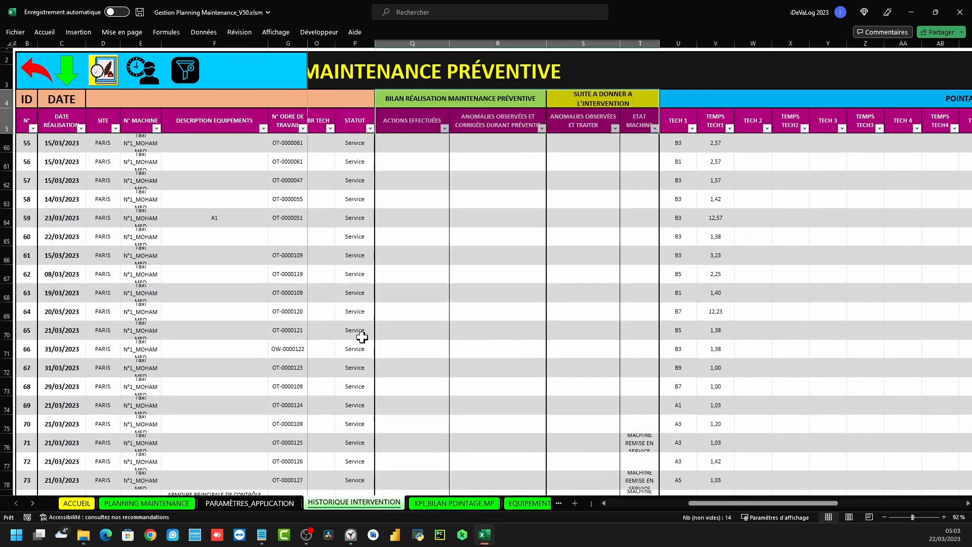
{"action": "scroll", "coordinate": [343, 314], "scroll_direction": "down", "scroll_amount": 4}
{"action": "scroll", "coordinate": [343, 314], "scroll_direction": "up", "scroll_amount": 3}
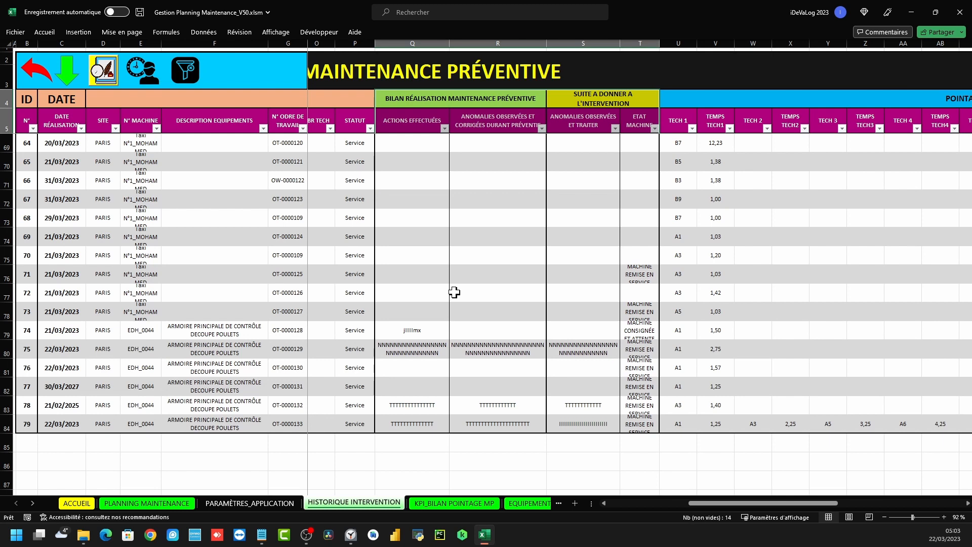
{"action": "left_click", "coordinate": [464, 504]}
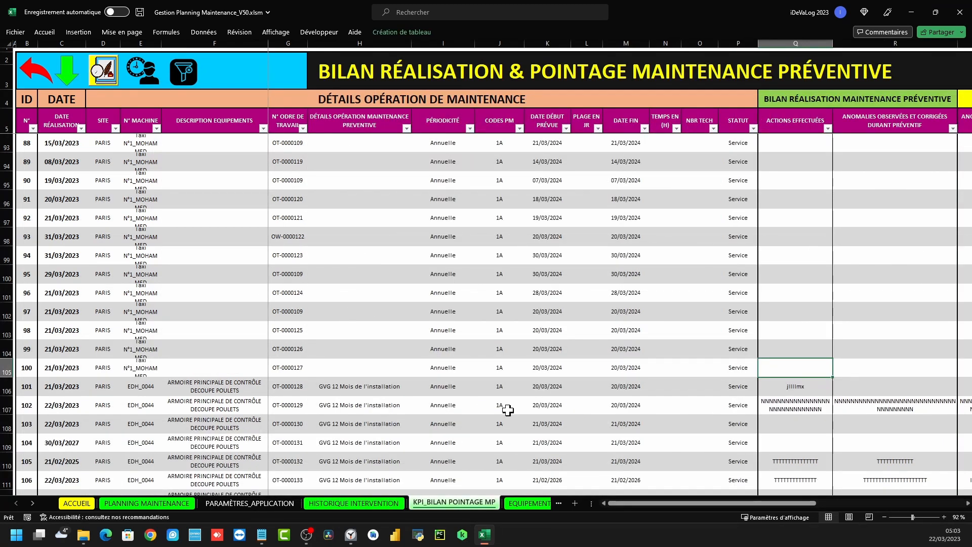
{"action": "left_click", "coordinate": [393, 504]}
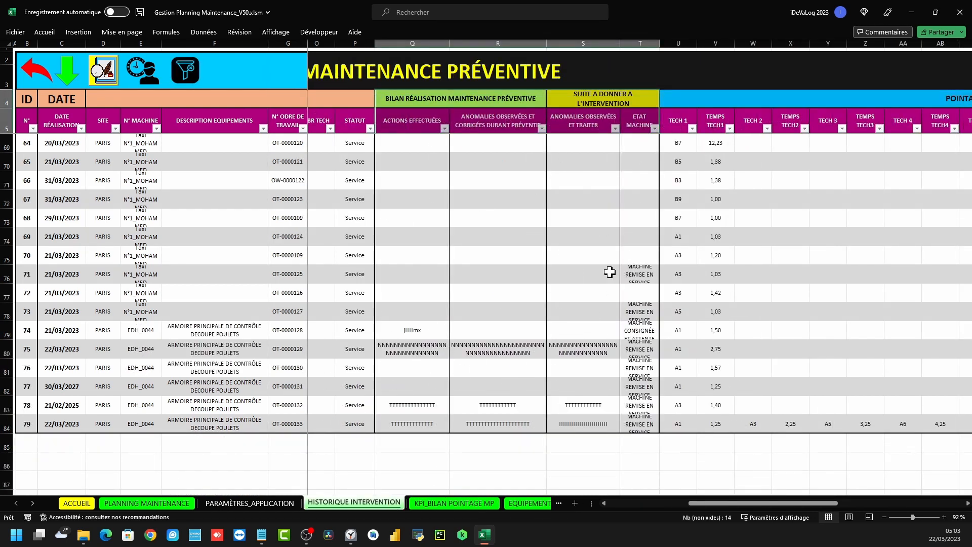
{"action": "left_click", "coordinate": [466, 504]}
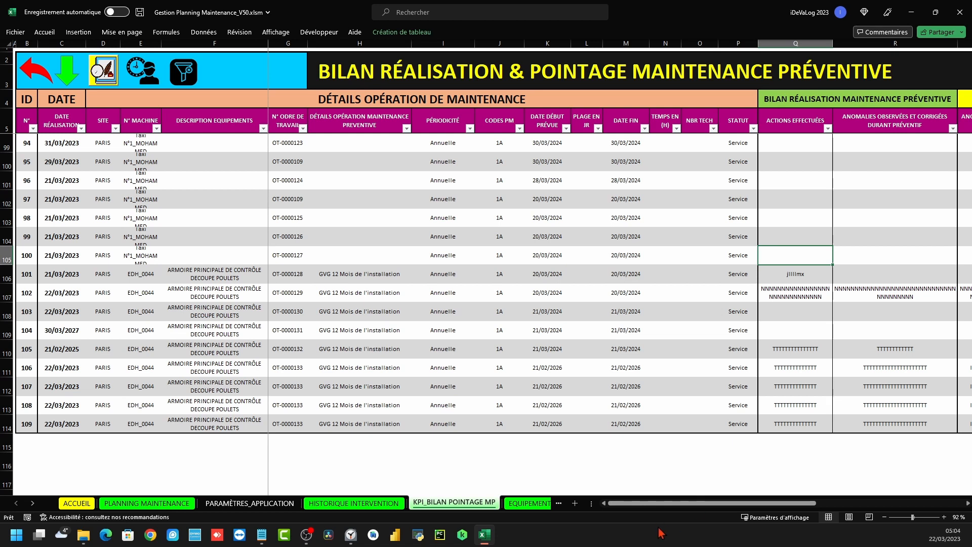
Compare KPI_BILAN rows 106–114 with the last history entry in row 84
{"action": "left_click_drag", "start_coordinate": [661, 506], "coordinate": [662, 506]}
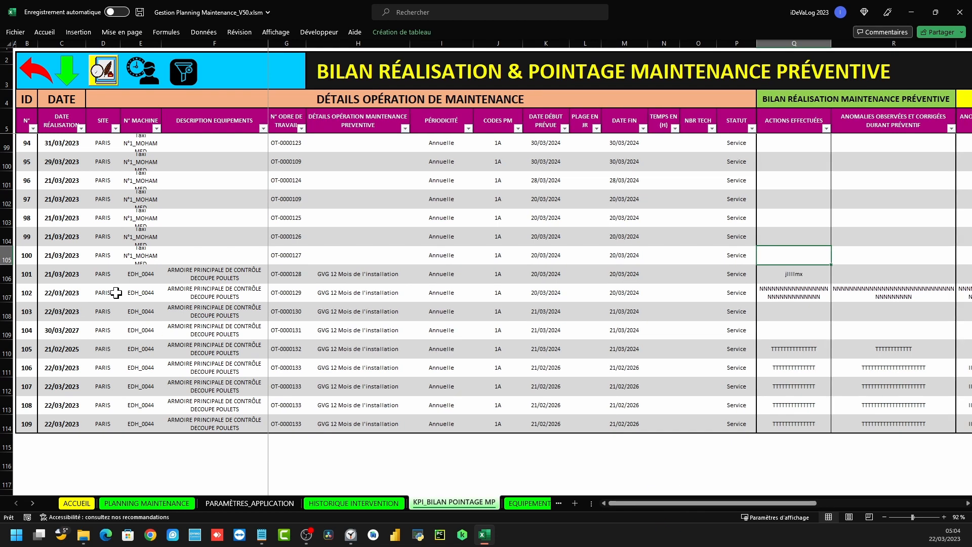
{"action": "left_click_drag", "start_coordinate": [116, 293], "coordinate": [141, 293]}
{"action": "left_click", "coordinate": [208, 277]}
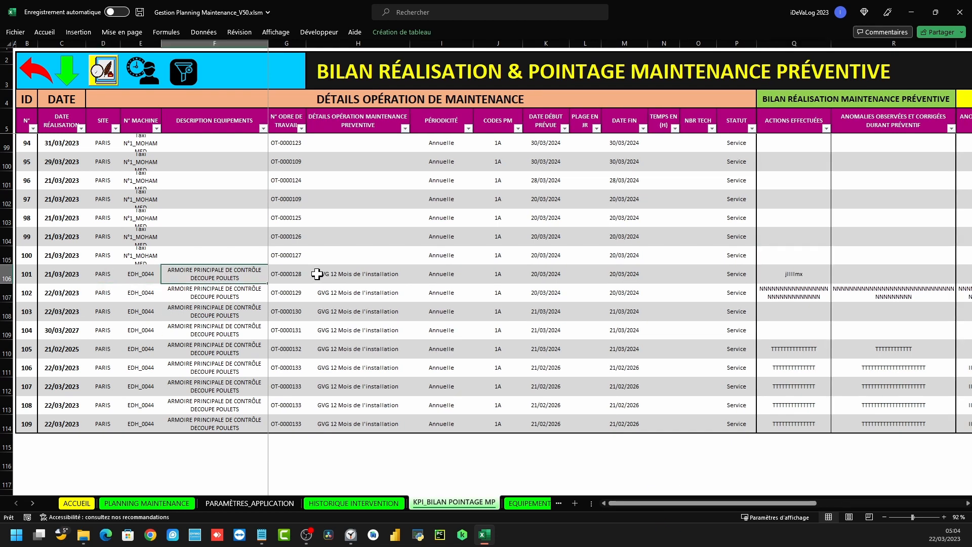
{"action": "left_click_drag", "start_coordinate": [300, 385], "coordinate": [300, 422]}
{"action": "left_click_drag", "start_coordinate": [298, 365], "coordinate": [301, 423]}
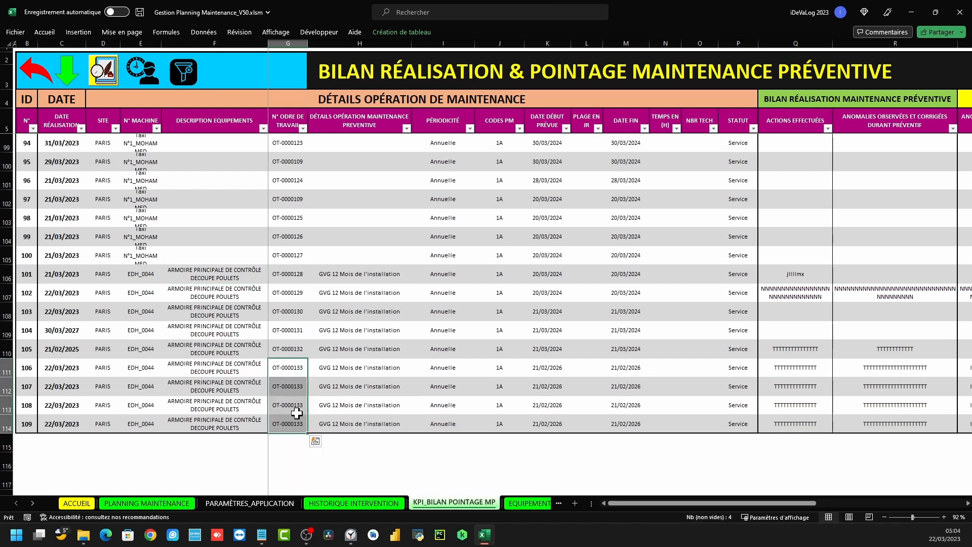
{"action": "key", "text": "ctrl+Page_Up"}
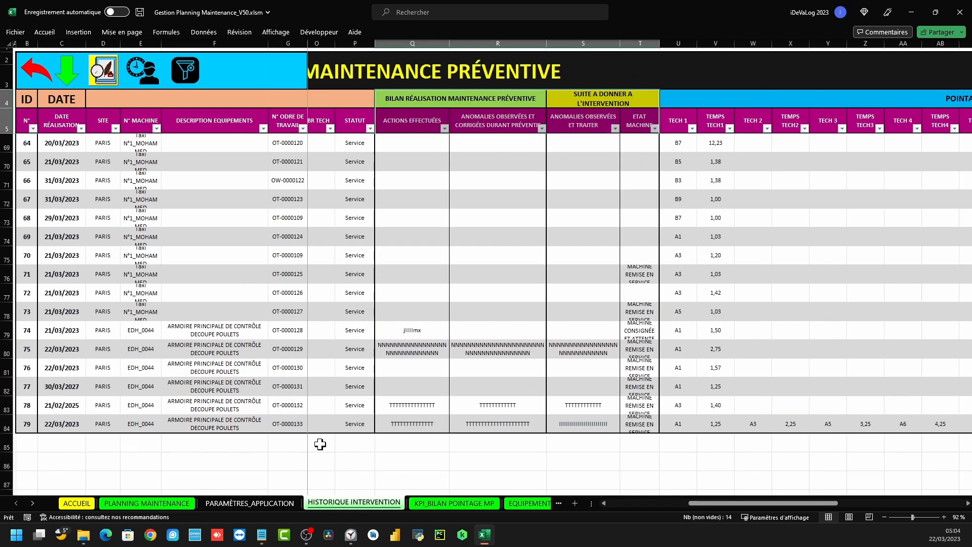
{"action": "left_click", "coordinate": [9, 424]}
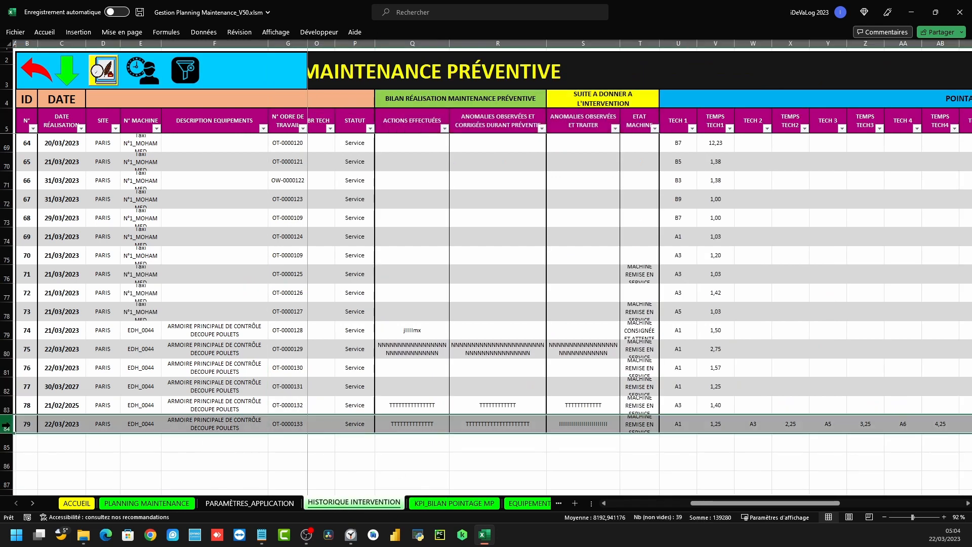
Inspect work orders G111–G114 and the technician and time for rows 111–112 on KPI_BILAN
{"action": "left_click", "coordinate": [456, 502]}
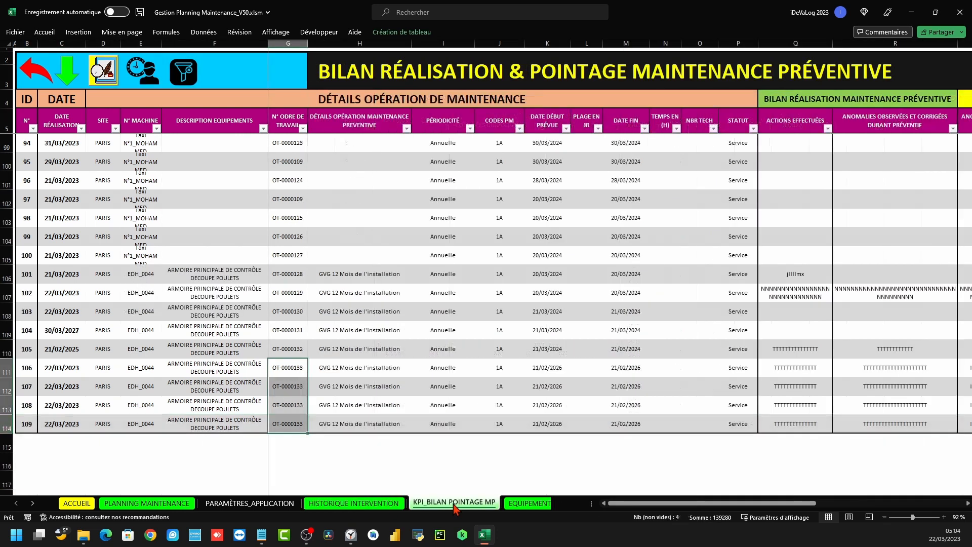
{"action": "left_click", "coordinate": [286, 365]}
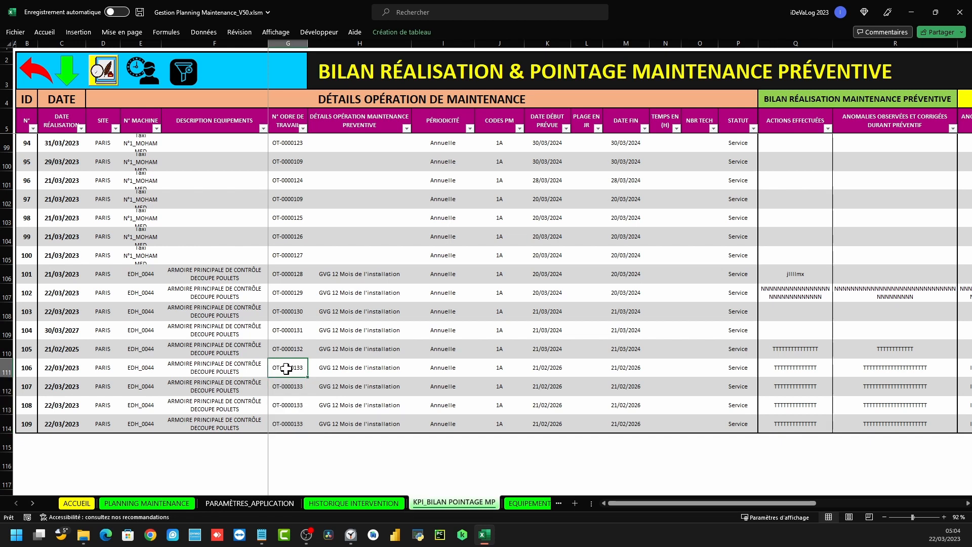
{"action": "left_click", "coordinate": [281, 387]}
{"action": "left_click", "coordinate": [289, 406]}
{"action": "left_click", "coordinate": [295, 425]}
{"action": "left_click", "coordinate": [295, 372]}
{"action": "left_click", "coordinate": [296, 385]}
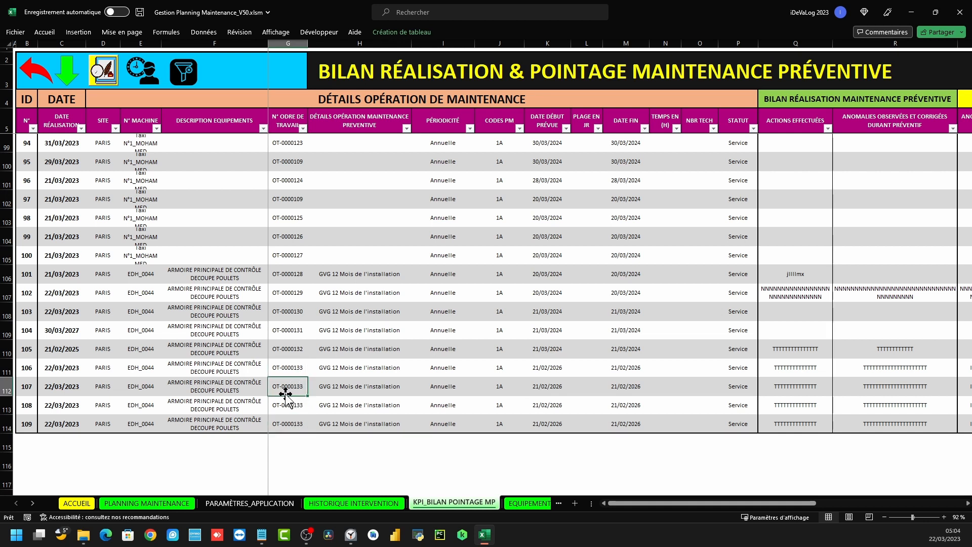
{"action": "left_click_drag", "start_coordinate": [762, 503], "coordinate": [858, 501]}
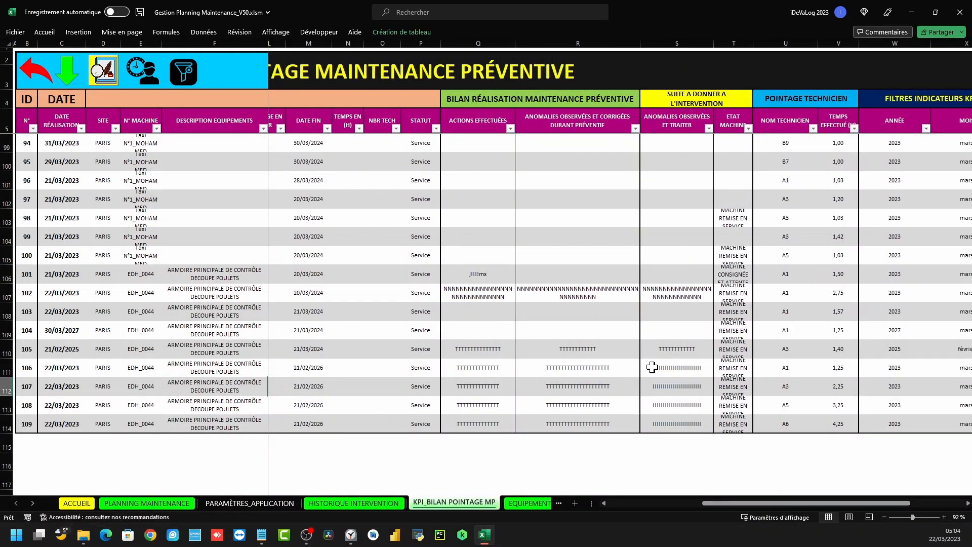
{"action": "left_click_drag", "start_coordinate": [784, 367], "coordinate": [850, 365]}
{"action": "left_click_drag", "start_coordinate": [793, 386], "coordinate": [843, 401]}
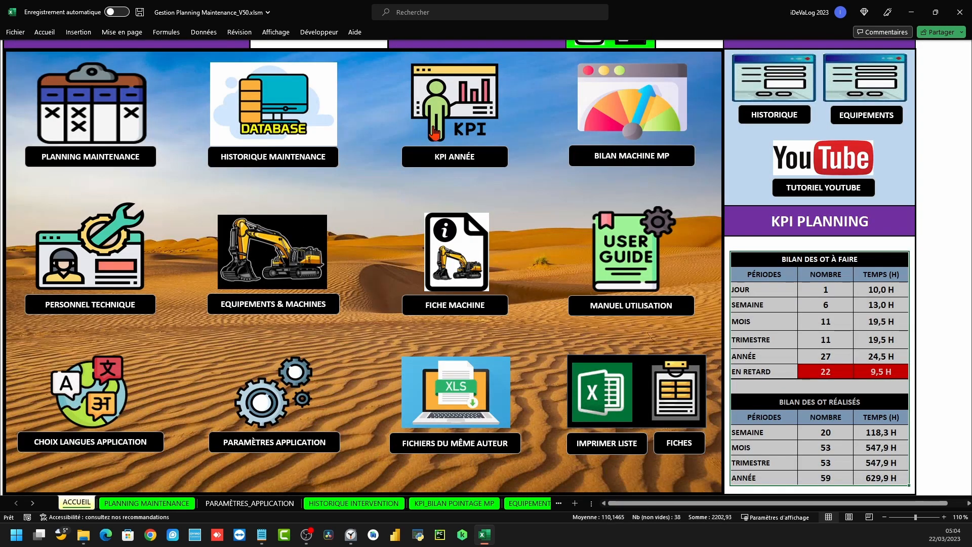
Review the yearly KPI summary and the machine maintenance summary's technician monthly-hours table
{"action": "left_click", "coordinate": [475, 116]}
{"action": "left_click", "coordinate": [21, 68]}
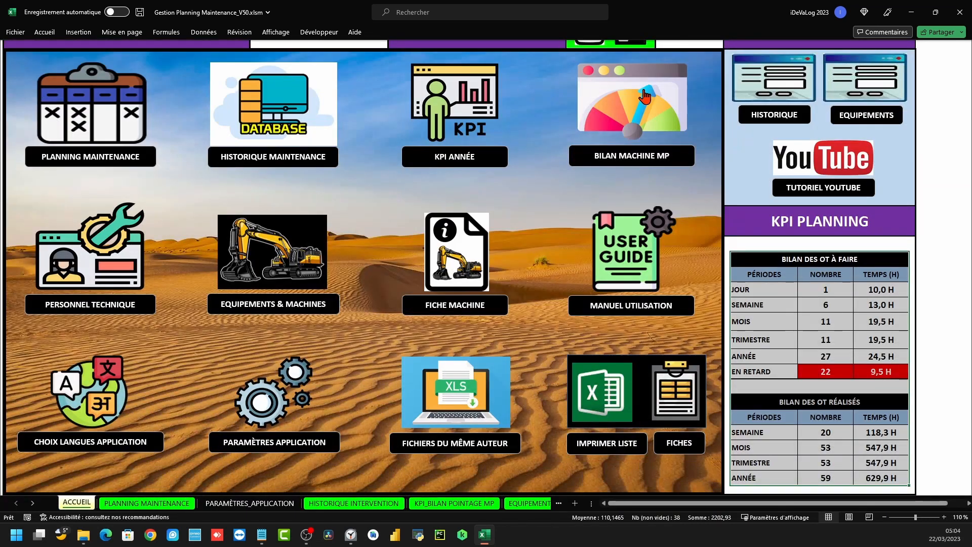
{"action": "left_click", "coordinate": [640, 92]}
{"action": "scroll", "coordinate": [339, 369], "scroll_direction": "down", "scroll_amount": 4}
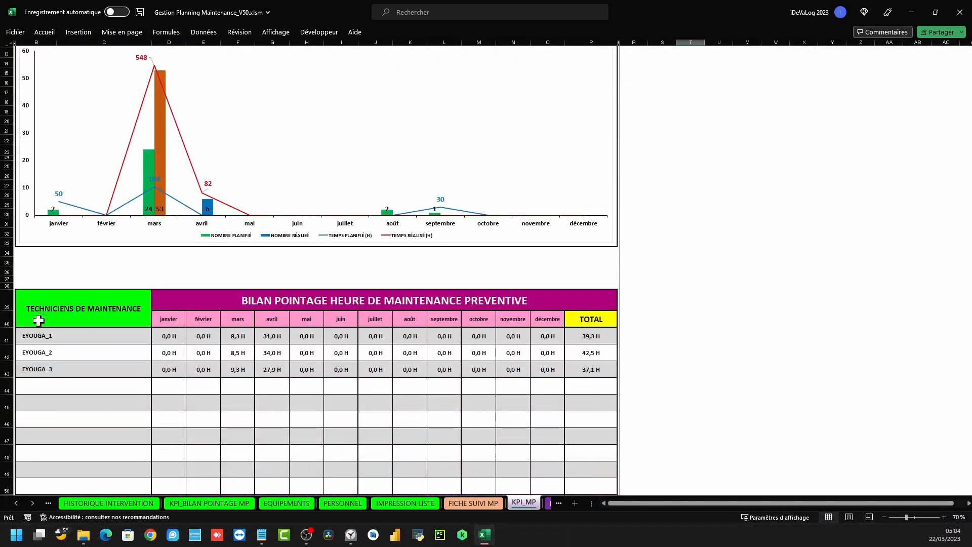
{"action": "left_click_drag", "start_coordinate": [130, 339], "coordinate": [544, 424]}
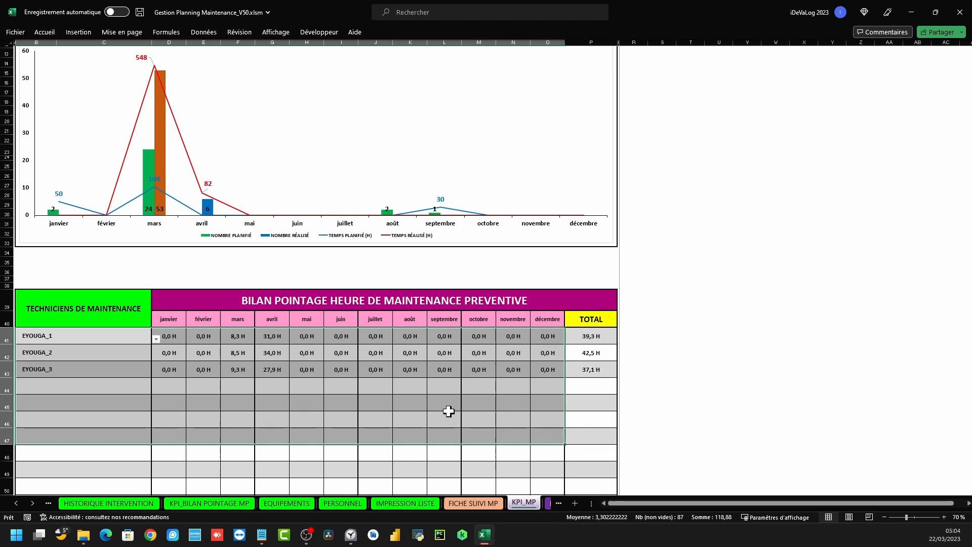
{"action": "scroll", "coordinate": [444, 409], "scroll_direction": "up", "scroll_amount": 4}
{"action": "left_click", "coordinate": [49, 57]}
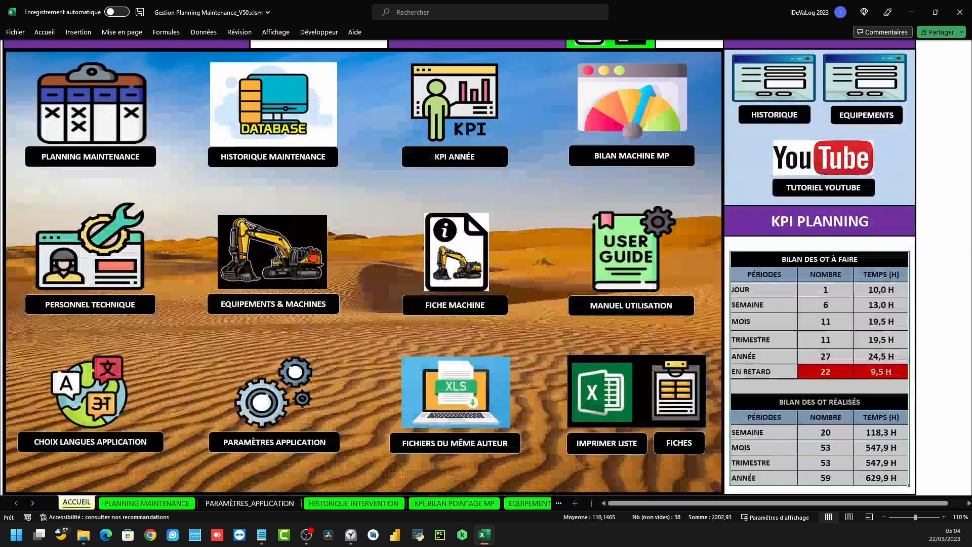
Look over the maintenance history, then check the 2023 work-order time total on the yearly equipment KPI sheet
{"action": "left_click", "coordinate": [269, 135]}
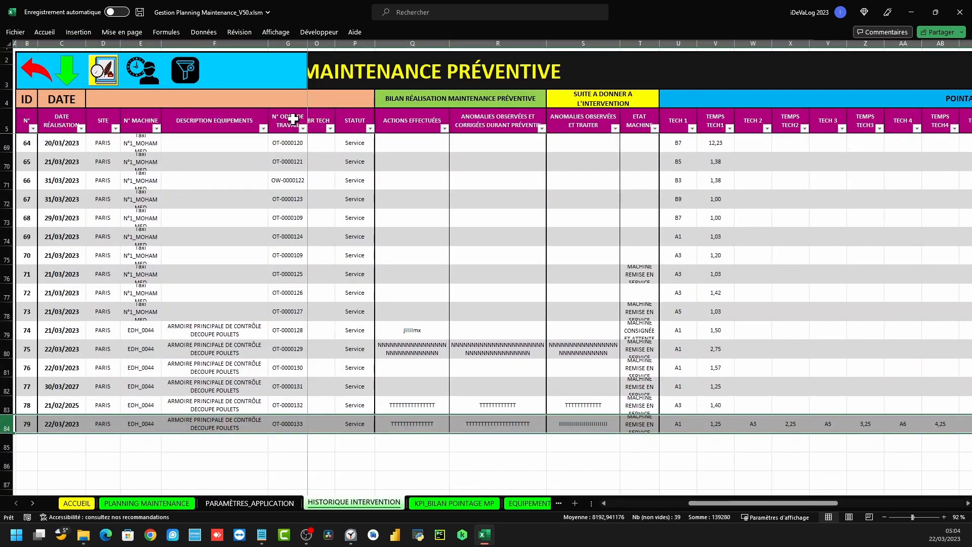
{"action": "left_click", "coordinate": [38, 71]}
{"action": "left_click", "coordinate": [453, 104]}
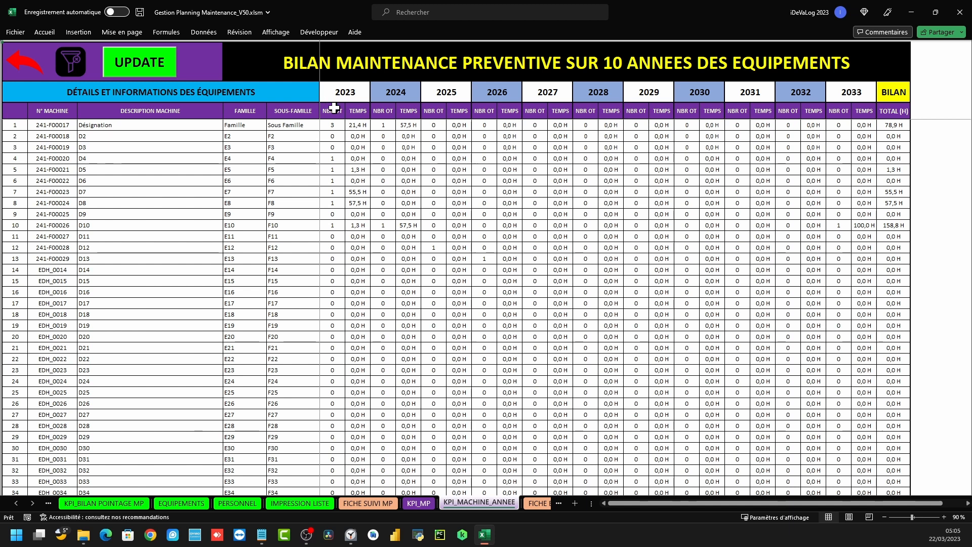
{"action": "left_click_drag", "start_coordinate": [335, 110], "coordinate": [359, 136]}
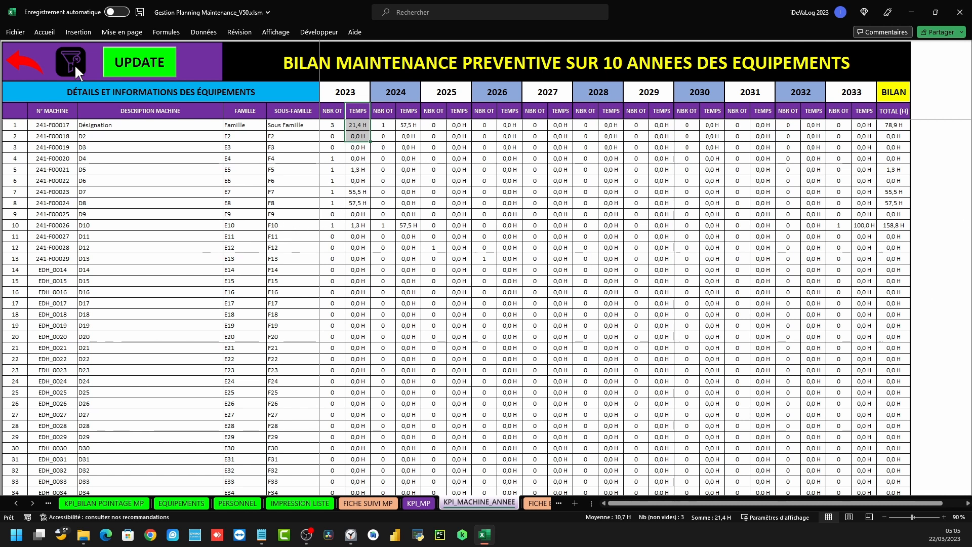
View the yearly preventive maintenance summary and return to the home dashboard
{"action": "left_click", "coordinate": [20, 62]}
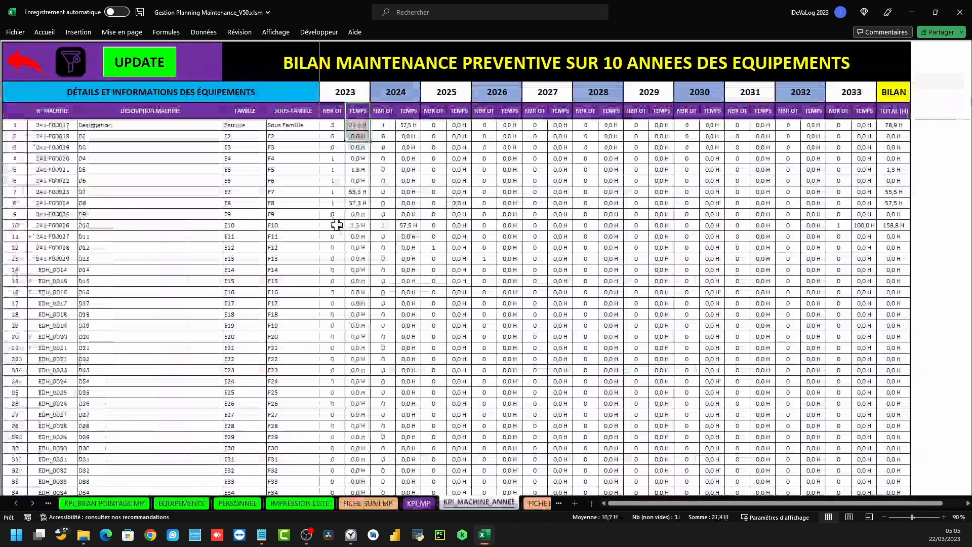
{"action": "left_click", "coordinate": [22, 65]}
{"action": "left_click", "coordinate": [624, 114]}
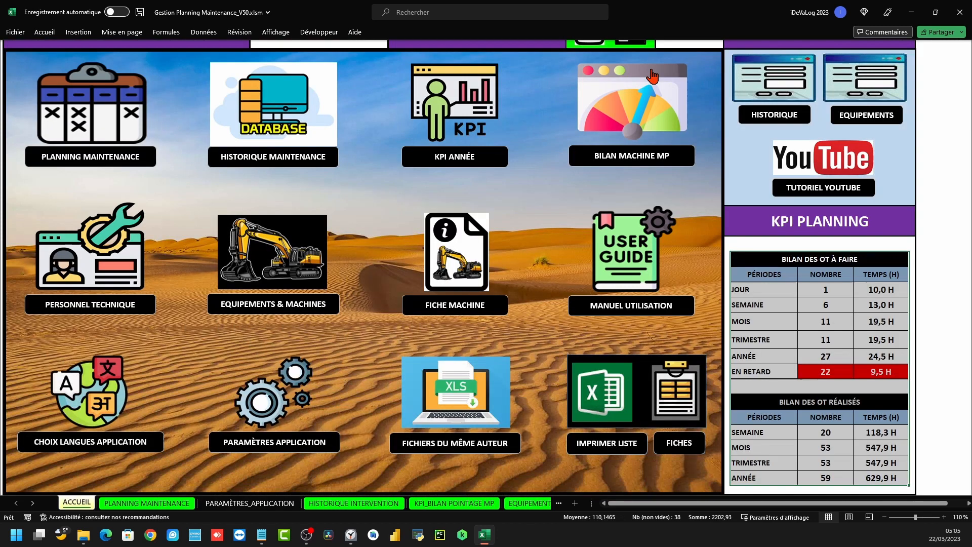
{"action": "left_click", "coordinate": [653, 73]}
Inspect the PERSONNEL sheet's personal and professional information column headers, then return home
{"action": "left_click", "coordinate": [99, 271]}
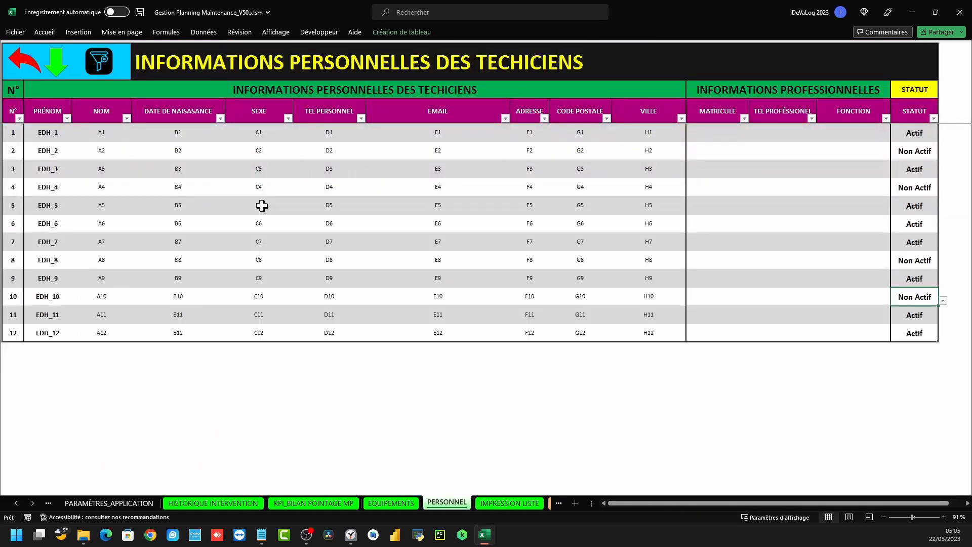
{"action": "left_click_drag", "start_coordinate": [662, 506], "coordinate": [641, 508]}
{"action": "left_click_drag", "start_coordinate": [57, 112], "coordinate": [613, 110]}
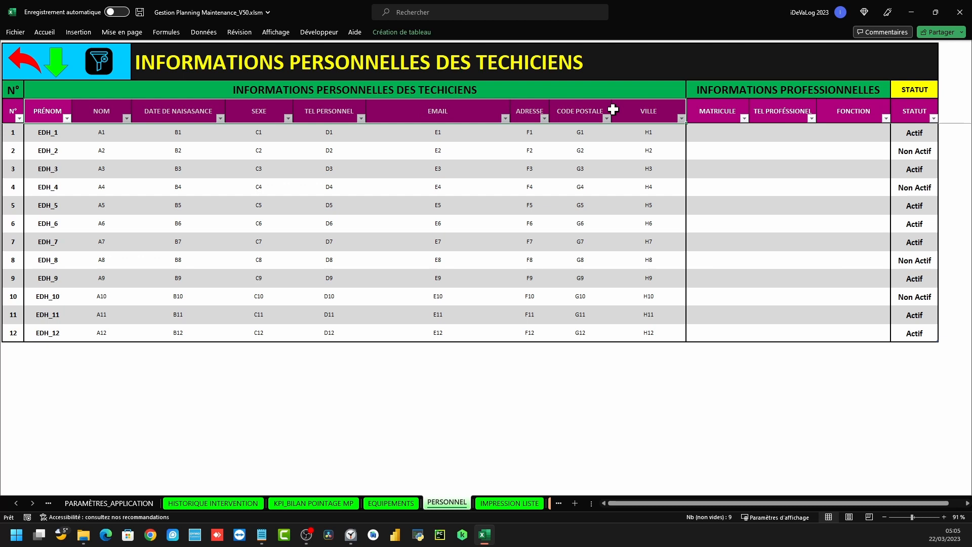
{"action": "left_click_drag", "start_coordinate": [704, 112], "coordinate": [843, 108]}
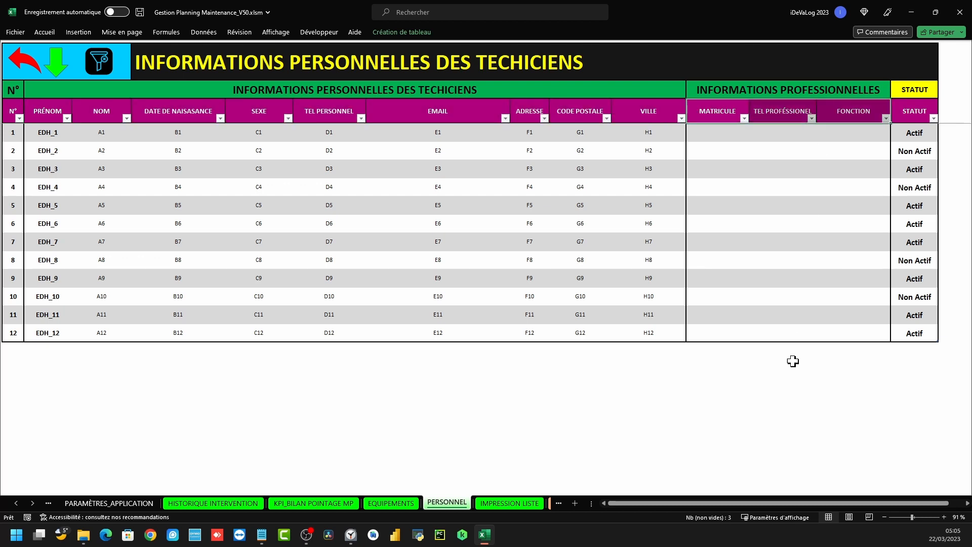
{"action": "left_click", "coordinate": [21, 57]}
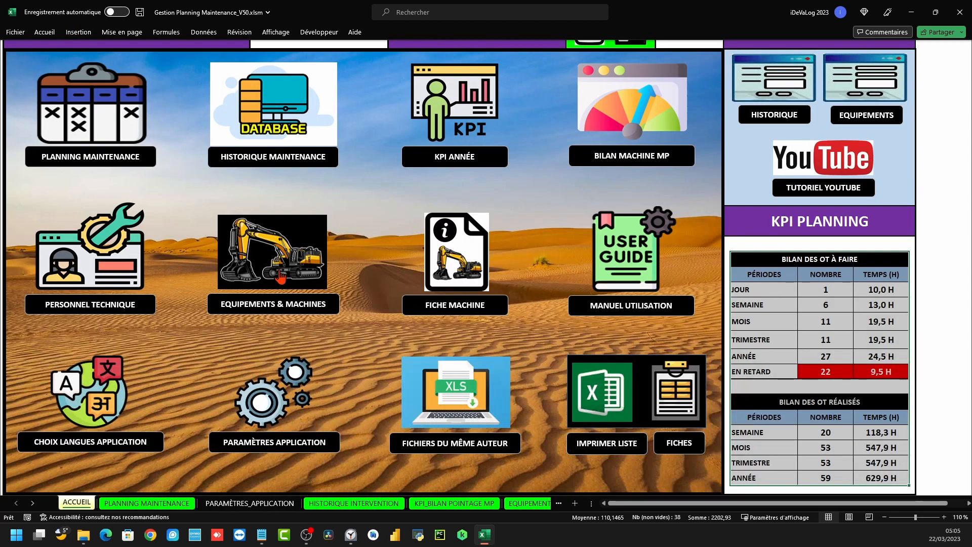
On the EQUIPEMENTS list, review the headers from N° machine through STATUT, Nom FABRICANT and Email FABRICANT
{"action": "left_click", "coordinate": [273, 253]}
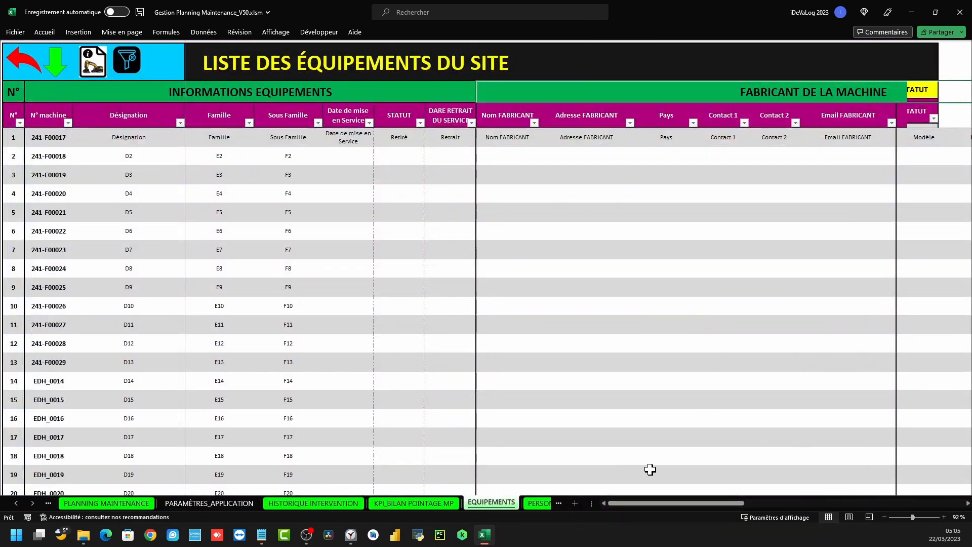
{"action": "left_click", "coordinate": [48, 116]}
{"action": "left_click", "coordinate": [154, 117]}
{"action": "left_click", "coordinate": [234, 120]}
{"action": "left_click", "coordinate": [299, 121]}
{"action": "left_click", "coordinate": [345, 119]}
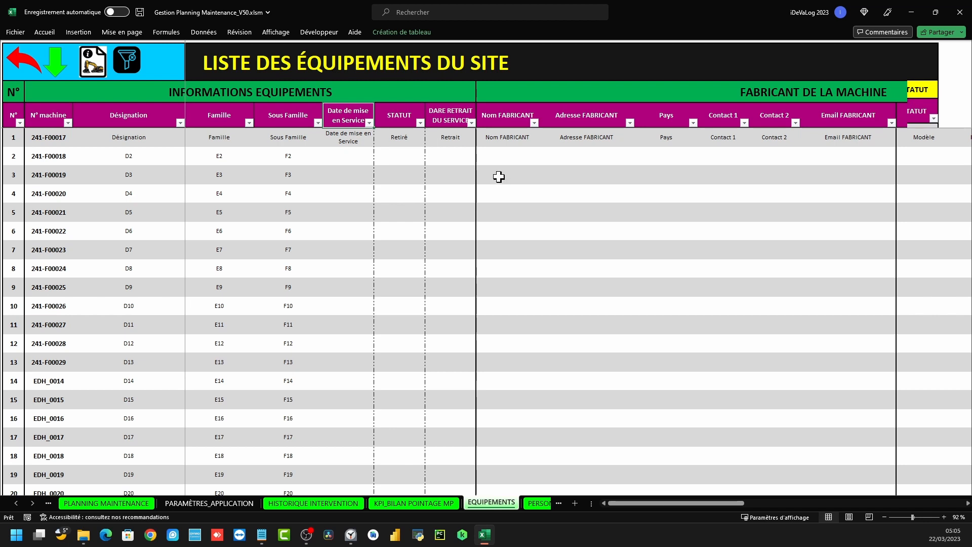
{"action": "left_click", "coordinate": [405, 118]}
{"action": "left_click", "coordinate": [508, 114]}
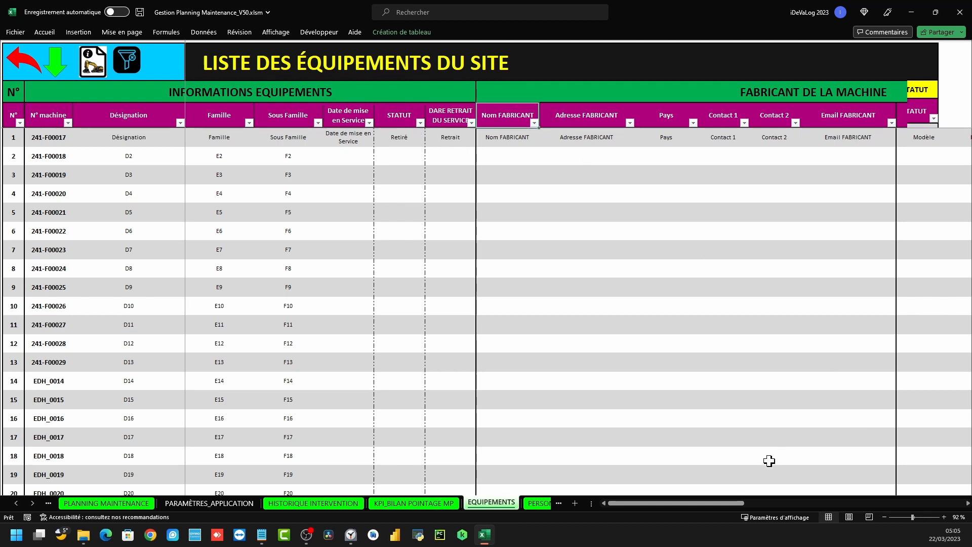
{"action": "left_click_drag", "start_coordinate": [701, 505], "coordinate": [732, 508]}
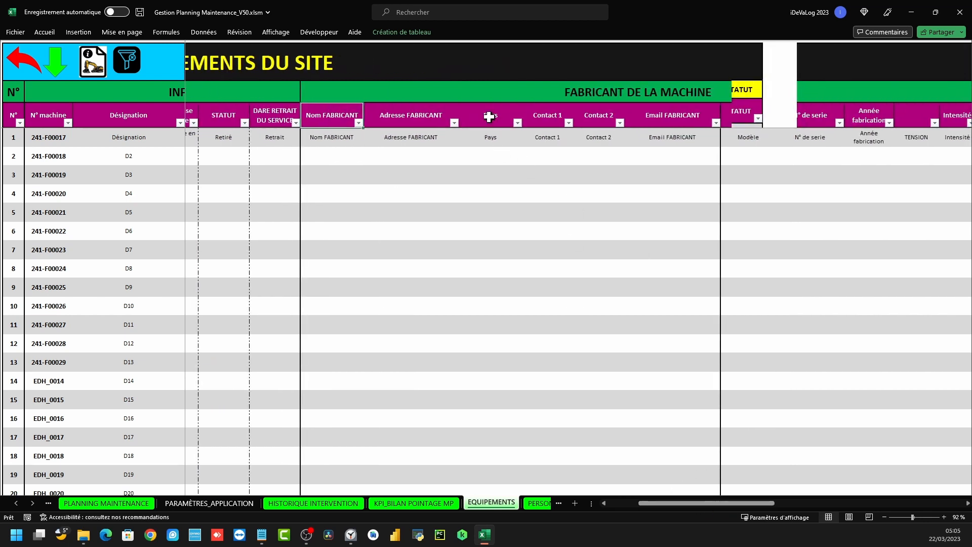
{"action": "left_click", "coordinate": [662, 120]}
{"action": "left_click_drag", "start_coordinate": [743, 505], "coordinate": [863, 504]}
Review the FOURNISSEUR, SAV and DOCUMENTATIONS TECHNIQUES sections and test the document link, which fails to open
{"action": "left_click", "coordinate": [404, 116]}
{"action": "left_click", "coordinate": [405, 100]}
{"action": "left_click", "coordinate": [721, 91]}
{"action": "left_click", "coordinate": [796, 96]}
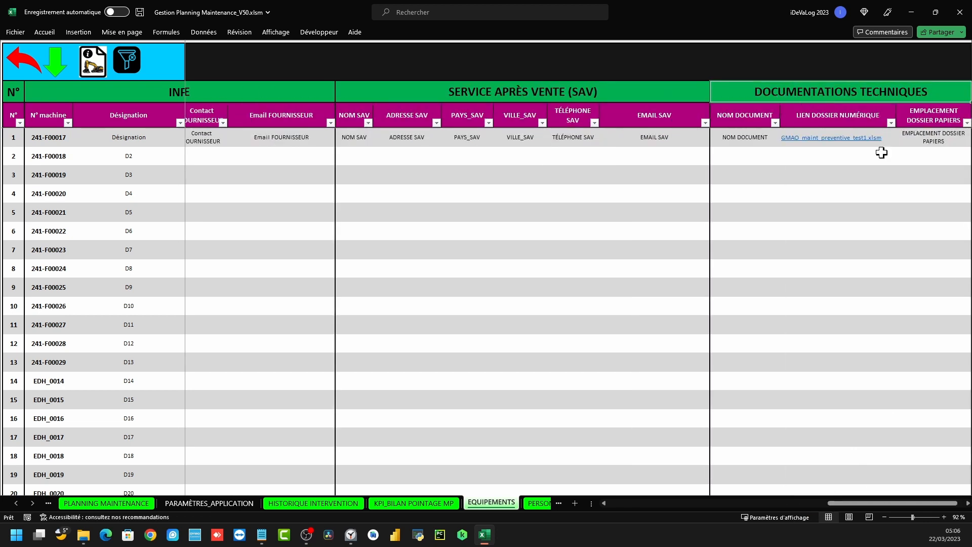
{"action": "left_click", "coordinate": [739, 136]}
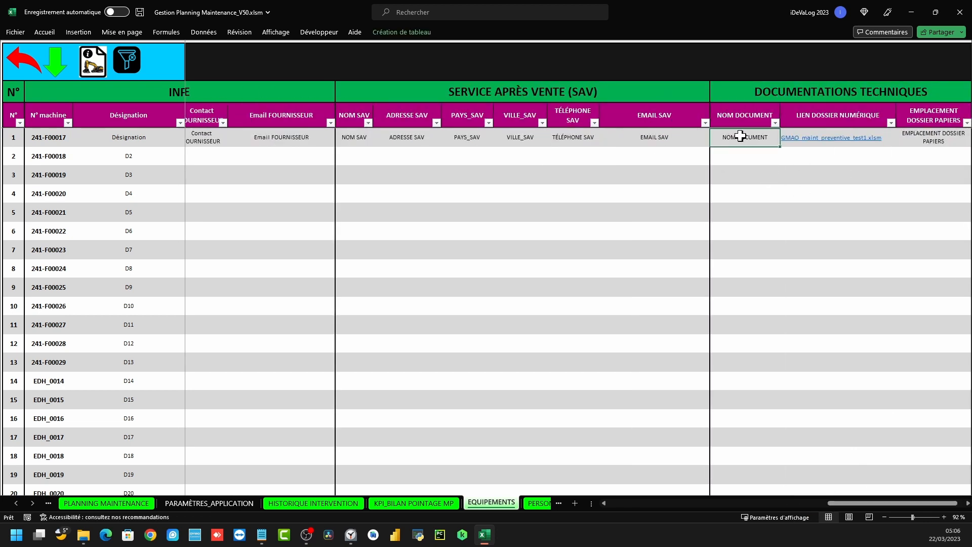
{"action": "left_click", "coordinate": [839, 139]}
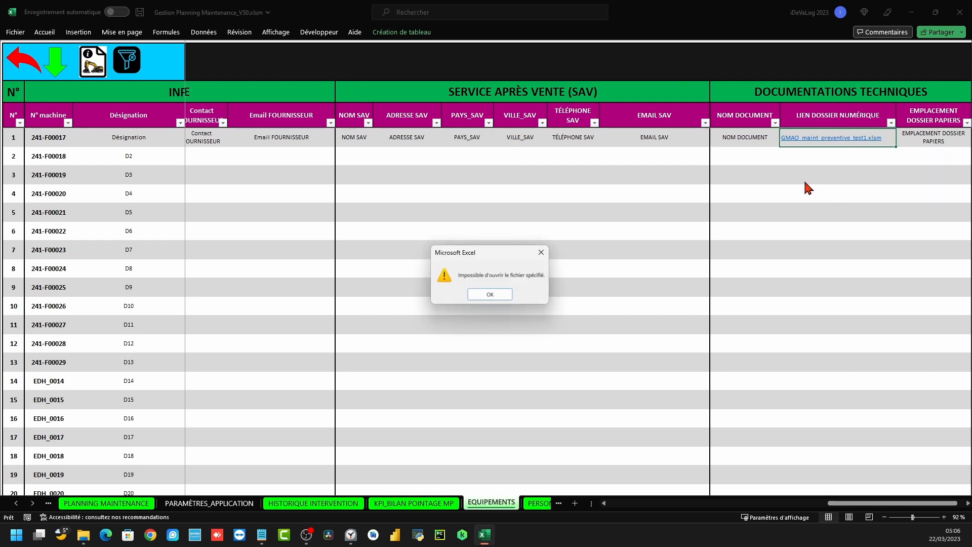
{"action": "left_click", "coordinate": [540, 251]}
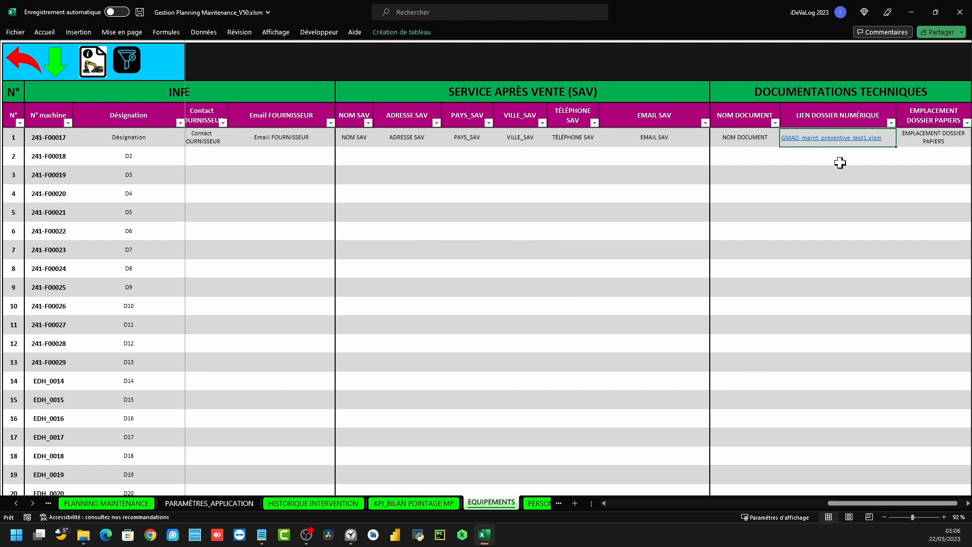
Check the EMPLACEMENT DOSSIER PAPIERS header, then open the FICHE EQUIPEMENT record card
{"action": "left_click", "coordinate": [930, 122]}
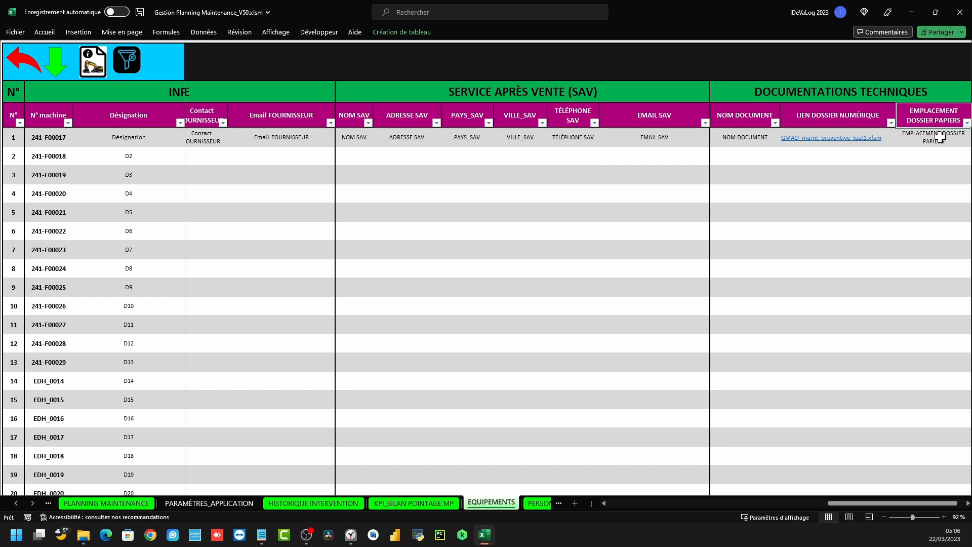
{"action": "left_click_drag", "start_coordinate": [844, 504], "coordinate": [841, 505]}
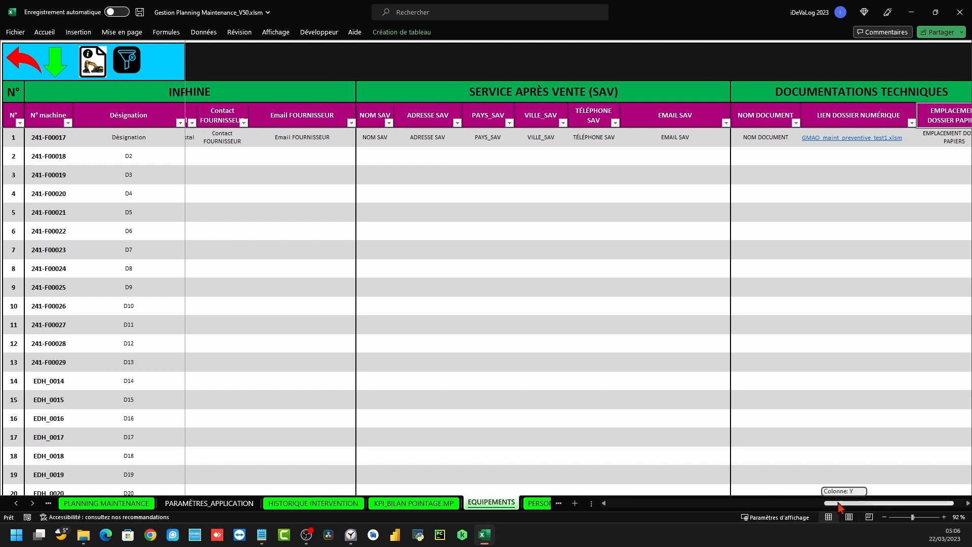
{"action": "left_click", "coordinate": [23, 56]}
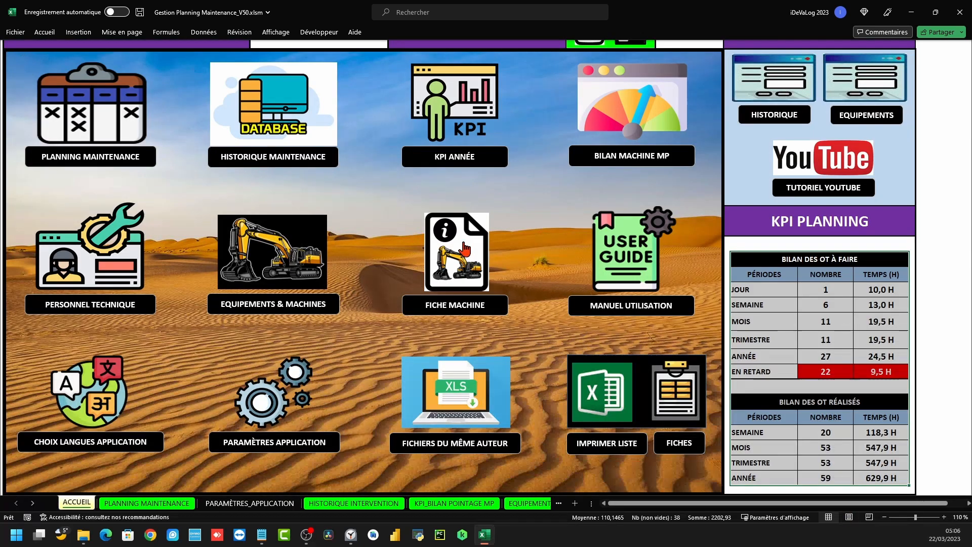
{"action": "left_click", "coordinate": [430, 303]}
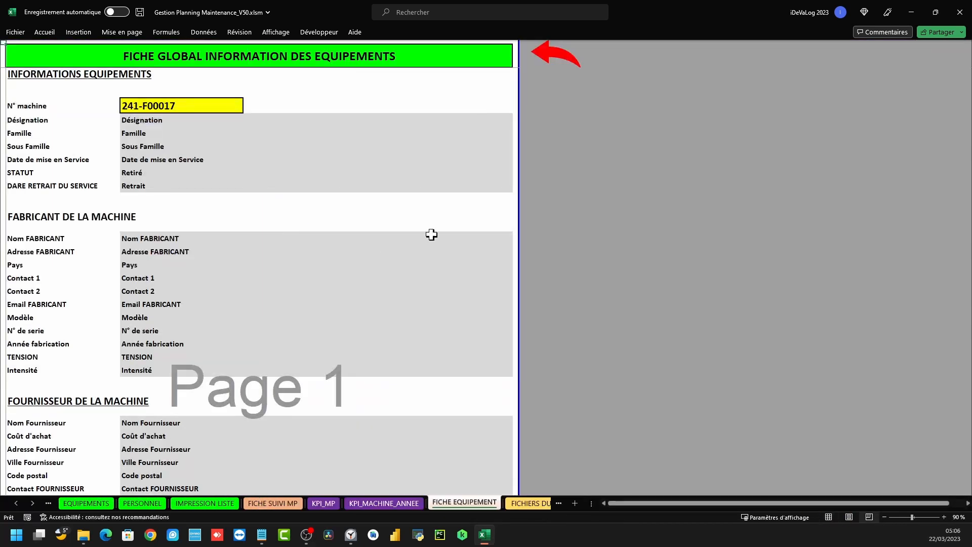
Switch the record card to machine 241-F00018 using the N° machine dropdown
{"action": "scroll", "coordinate": [230, 259], "scroll_direction": "down", "scroll_amount": 7}
{"action": "scroll", "coordinate": [221, 258], "scroll_direction": "up", "scroll_amount": 7}
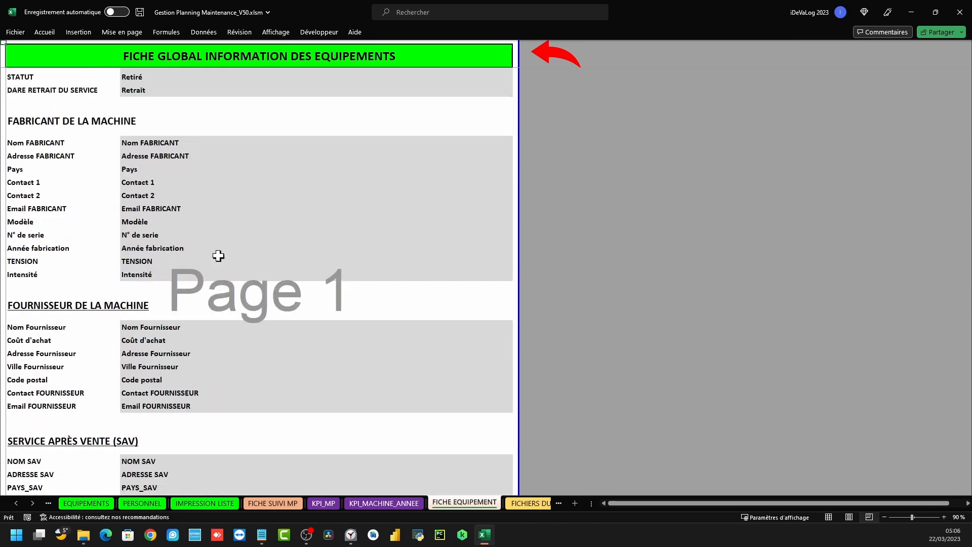
{"action": "left_click", "coordinate": [165, 122]}
{"action": "left_click", "coordinate": [247, 126]}
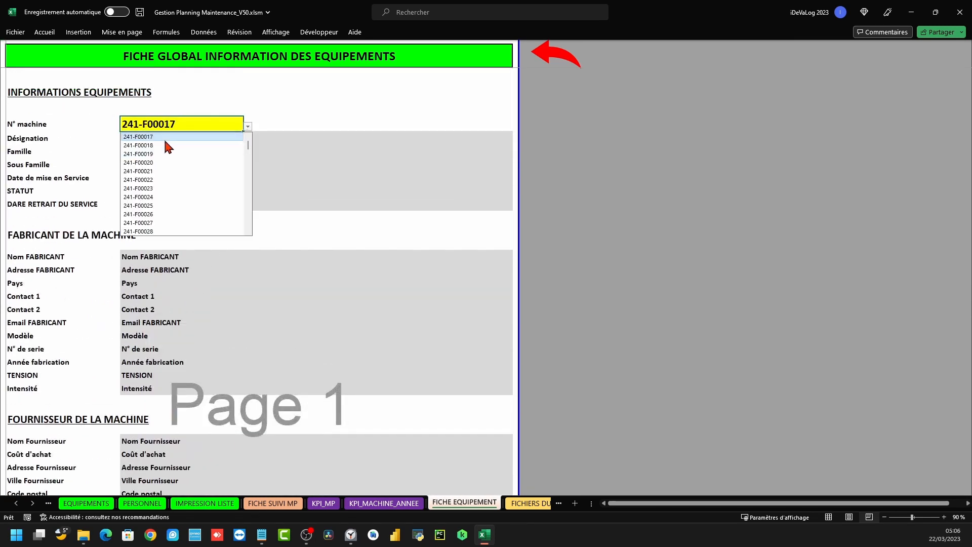
{"action": "left_click", "coordinate": [192, 200]}
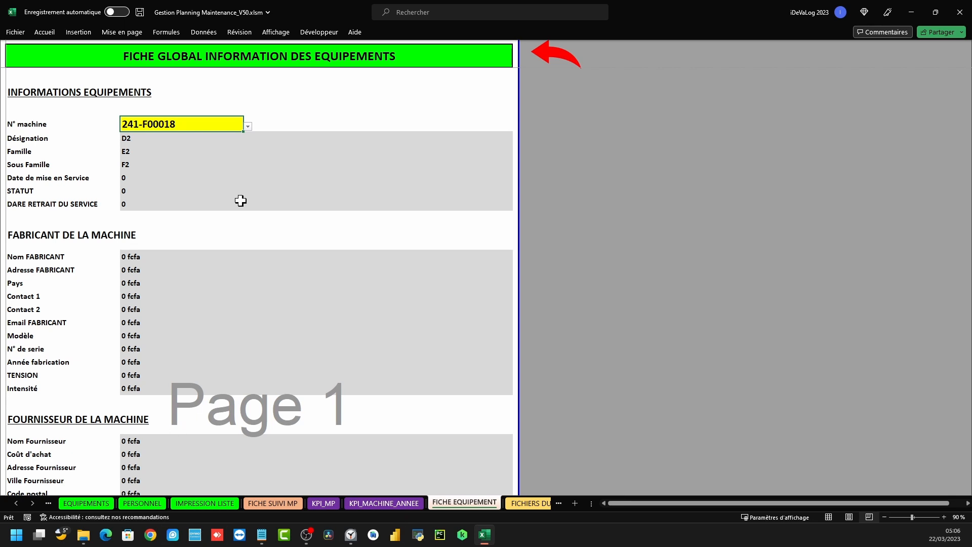
Switch the card back to machine 241-F00017 and show its print preview
{"action": "left_click", "coordinate": [247, 126]}
{"action": "left_click", "coordinate": [167, 136]}
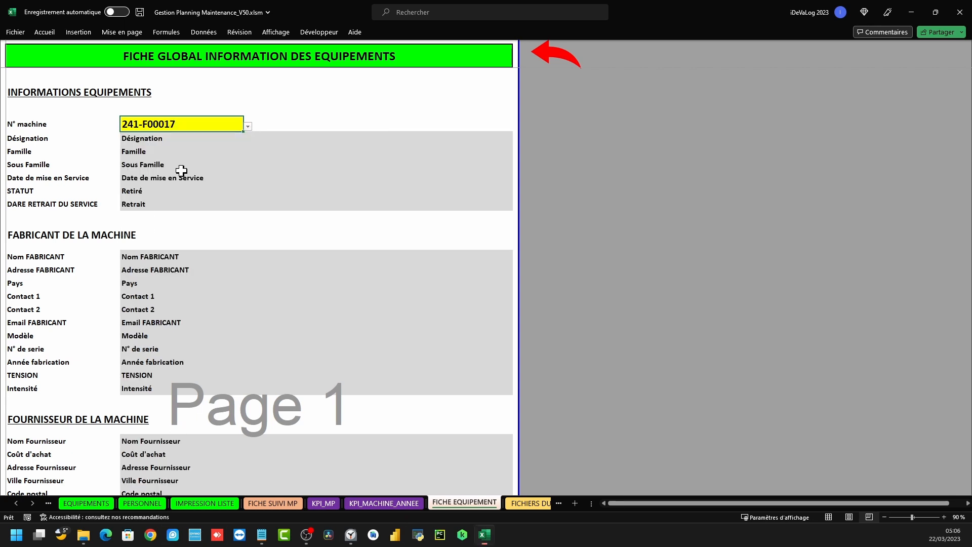
{"action": "left_click", "coordinate": [18, 33]}
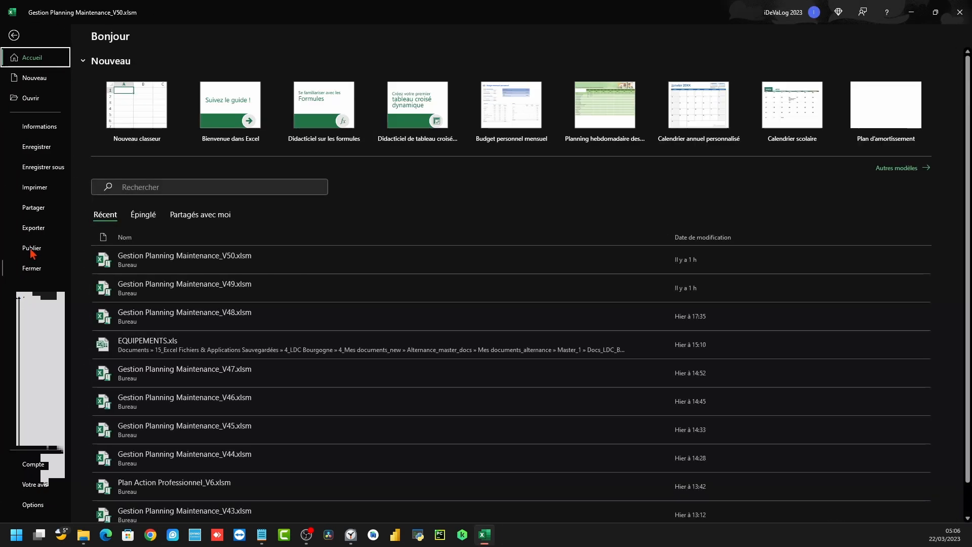
{"action": "left_click", "coordinate": [35, 187]}
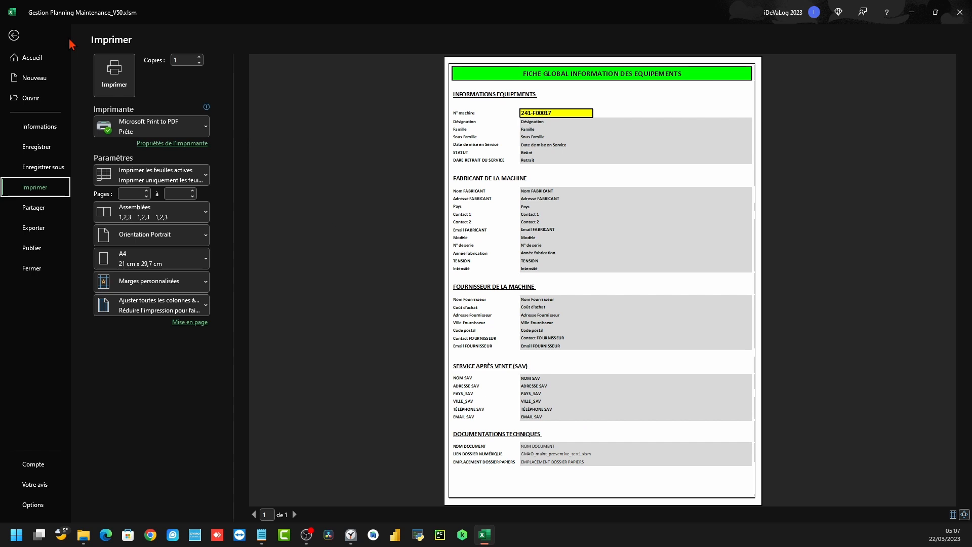
Leave the print preview of the FICHE EQUIPEMENT record card
{"action": "left_click", "coordinate": [14, 36]}
Open the MANUEL UTILISATION user manual sheet from the ACCUEIL dashboard
{"action": "left_click", "coordinate": [549, 62]}
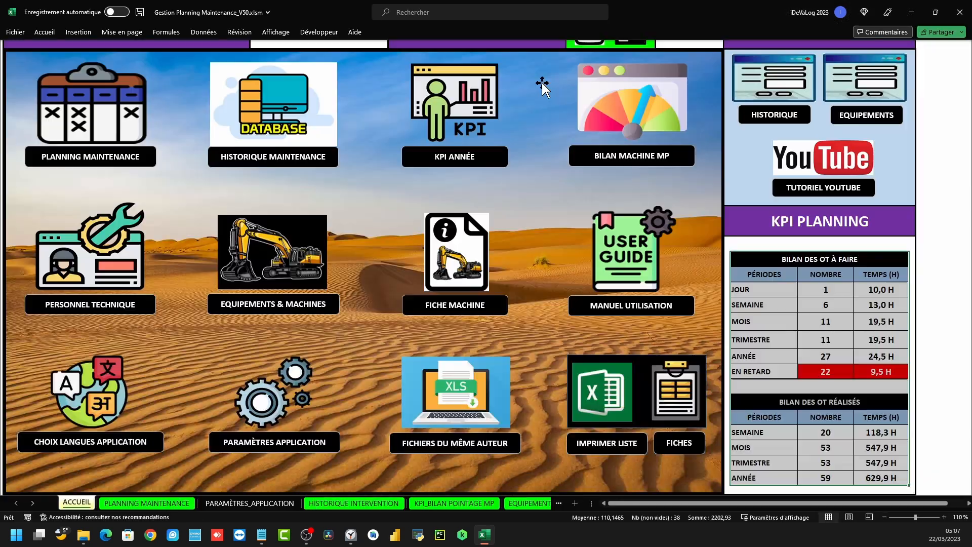
{"action": "left_click", "coordinate": [618, 257]}
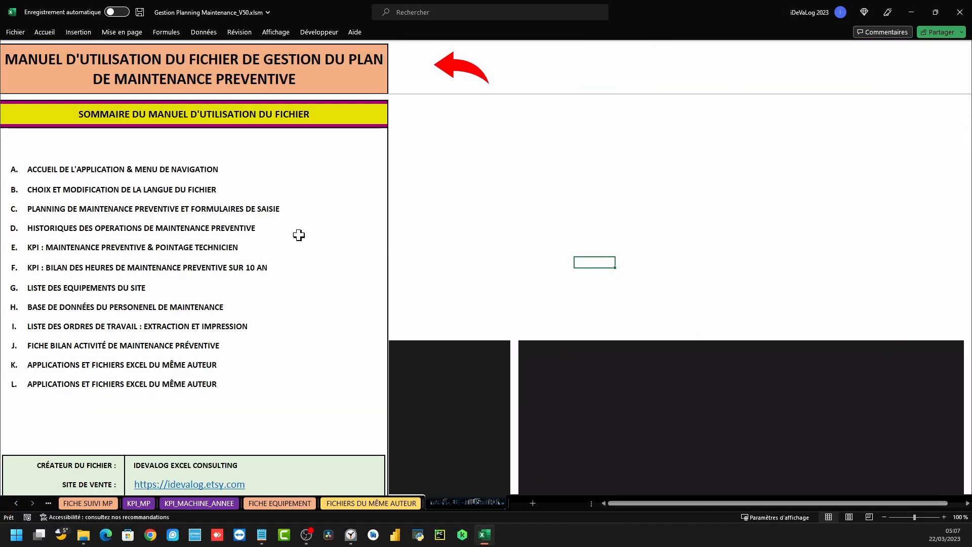
{"action": "left_click", "coordinate": [461, 71]}
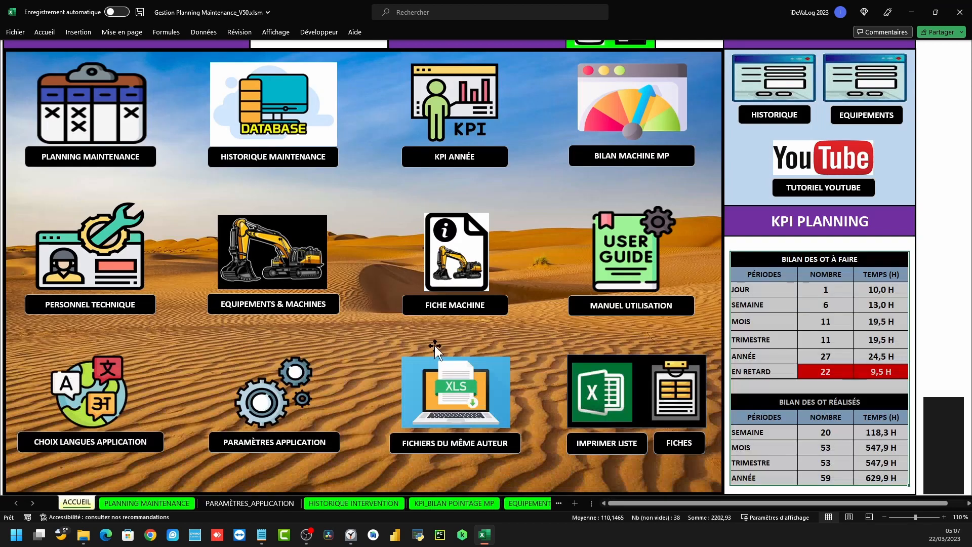
{"action": "left_click", "coordinate": [627, 272]}
{"action": "left_click", "coordinate": [12, 11]}
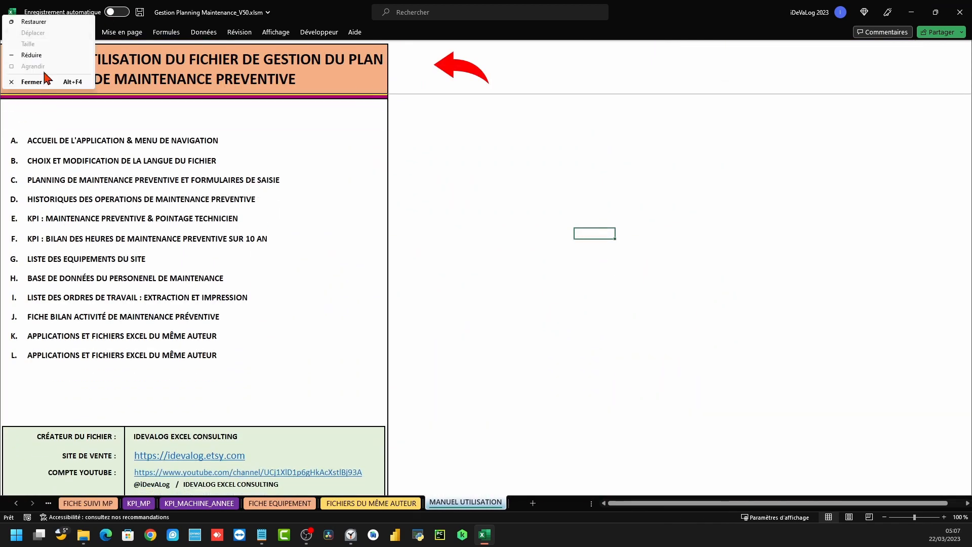
{"action": "left_click", "coordinate": [555, 147]}
Preview the user manual for printing and scroll through all 17 pages
{"action": "left_click", "coordinate": [14, 32]}
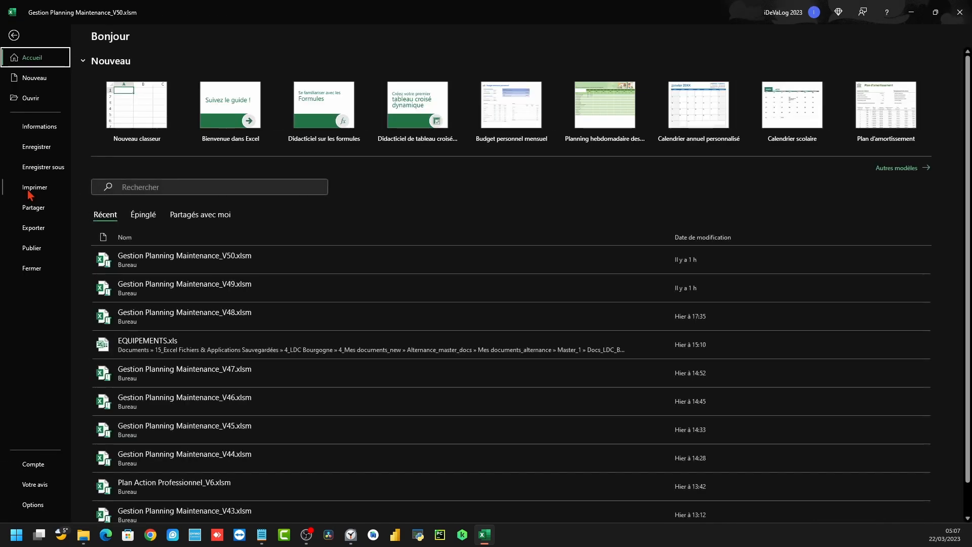
{"action": "left_click", "coordinate": [31, 188]}
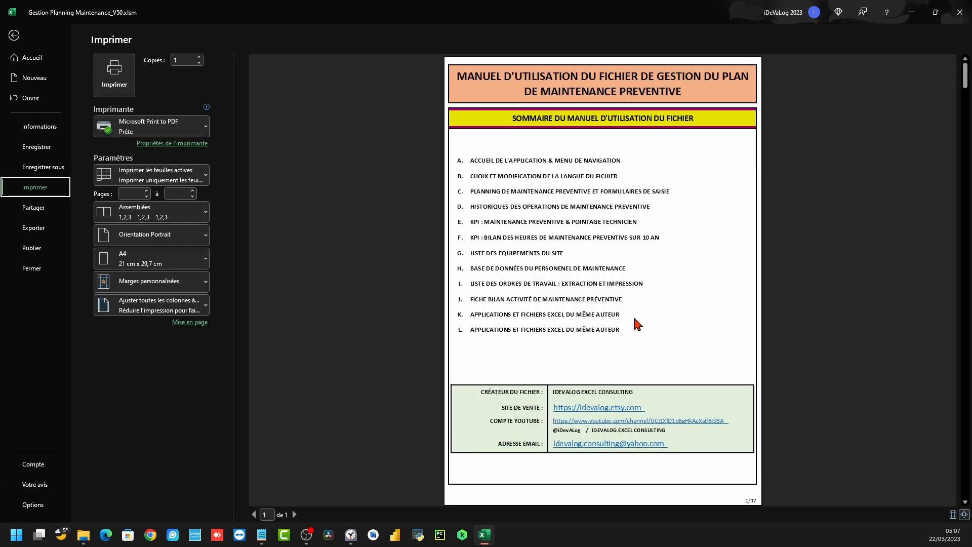
{"action": "scroll", "coordinate": [582, 348], "scroll_direction": "down", "scroll_amount": 2}
{"action": "scroll", "coordinate": [585, 350], "scroll_direction": "down", "scroll_amount": 3}
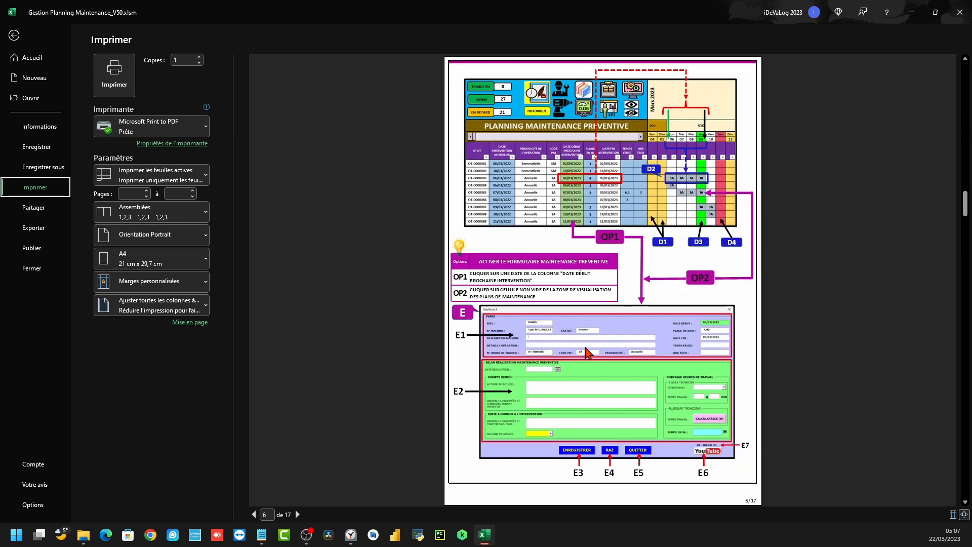
{"action": "scroll", "coordinate": [588, 352], "scroll_direction": "down", "scroll_amount": 3}
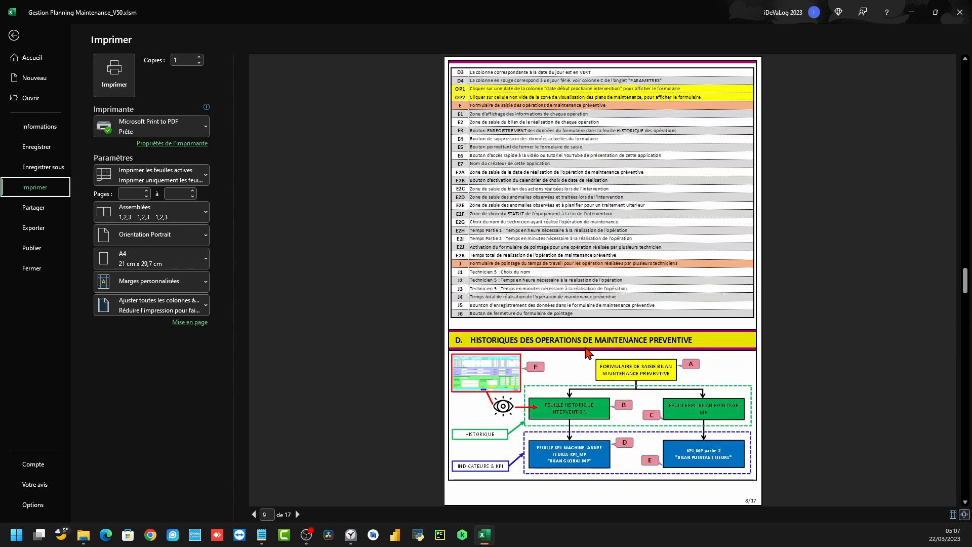
{"action": "scroll", "coordinate": [587, 352], "scroll_direction": "down", "scroll_amount": 3}
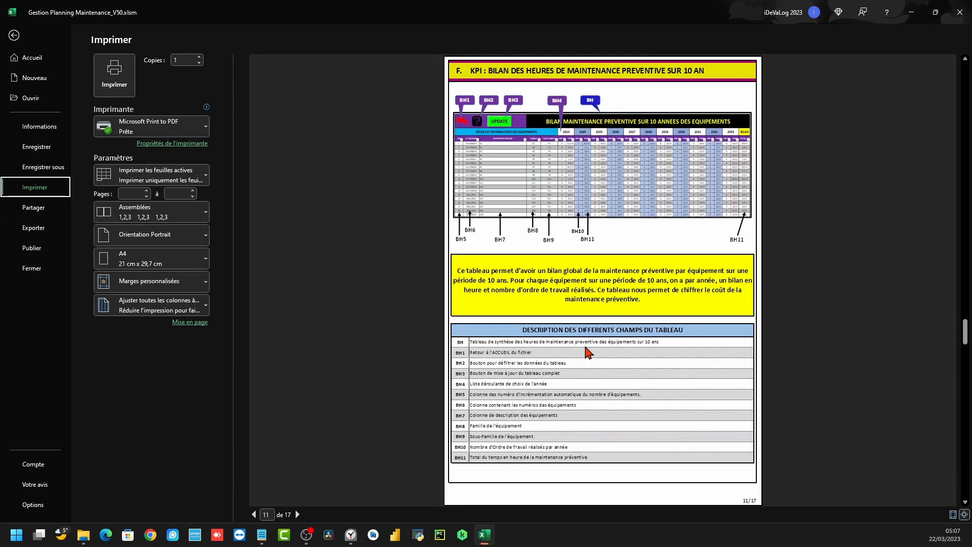
{"action": "scroll", "coordinate": [587, 352], "scroll_direction": "down", "scroll_amount": 1}
{"action": "scroll", "coordinate": [587, 352], "scroll_direction": "down", "scroll_amount": 3}
{"action": "scroll", "coordinate": [587, 352], "scroll_direction": "down", "scroll_amount": 1}
{"action": "scroll", "coordinate": [587, 352], "scroll_direction": "down", "scroll_amount": 2}
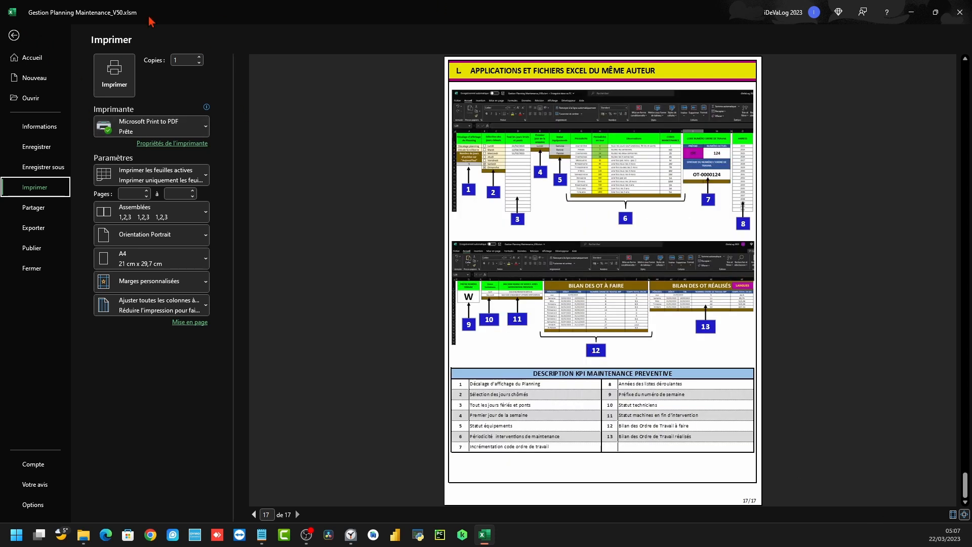
Switch the workbook language to ANGLAIS (USA) via the CHOIX LANGUES form
{"action": "left_click", "coordinate": [22, 33]}
{"action": "left_click", "coordinate": [450, 73]}
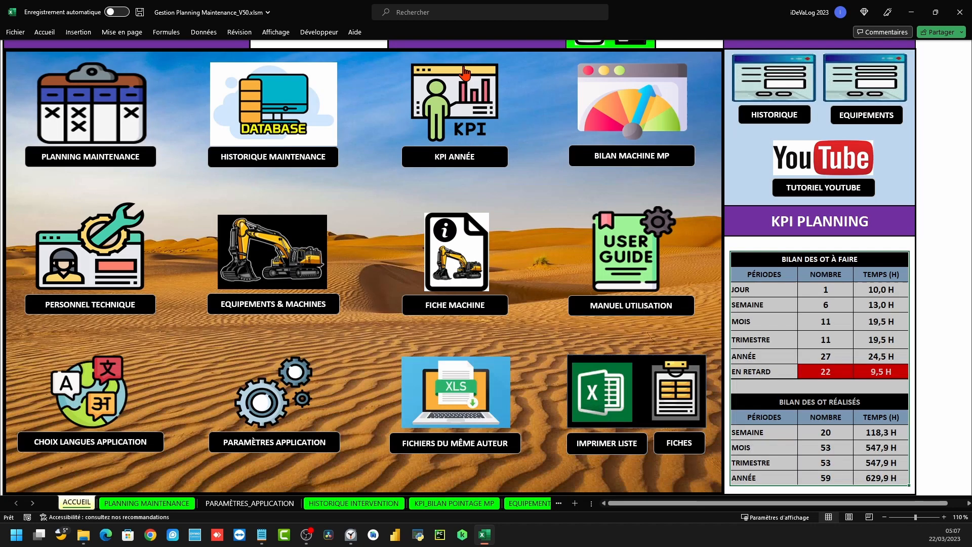
{"action": "left_click", "coordinate": [87, 393]}
{"action": "left_click", "coordinate": [112, 269]}
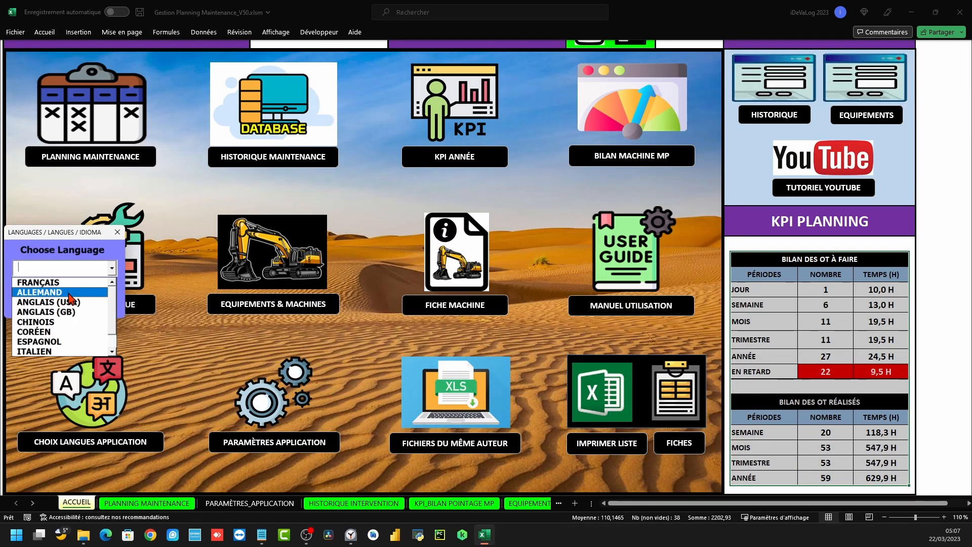
{"action": "left_click", "coordinate": [70, 302]}
{"action": "left_click", "coordinate": [71, 304]}
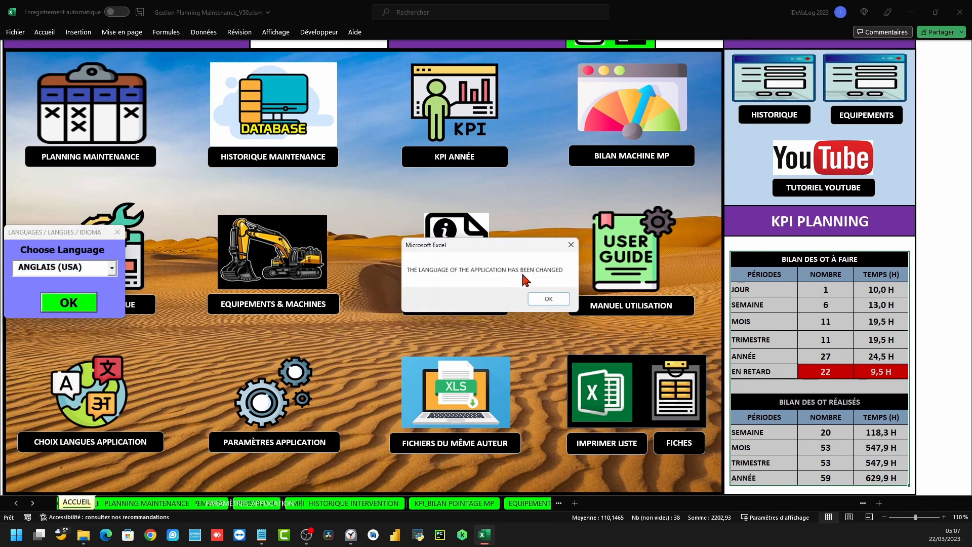
{"action": "left_click", "coordinate": [540, 298]}
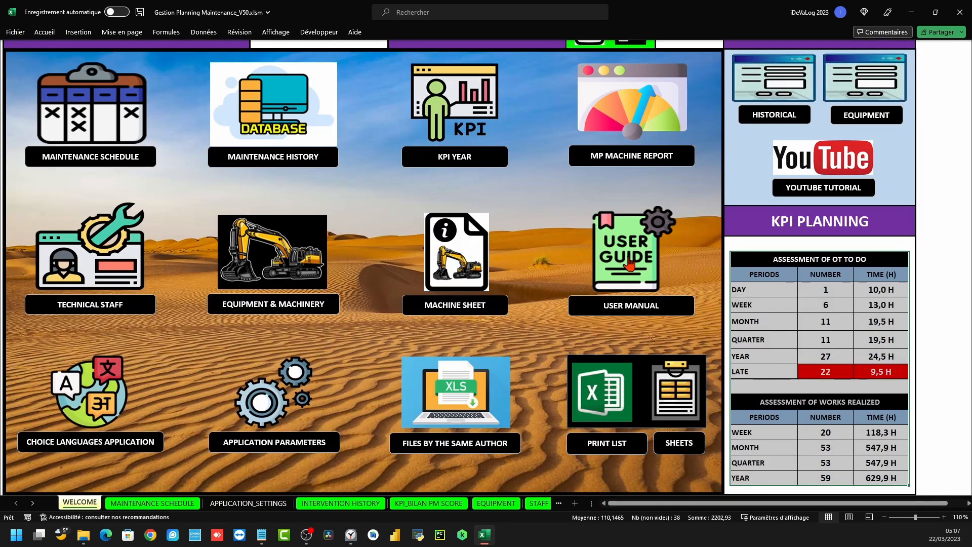
Scroll through the user manual now displayed in English
{"action": "left_click", "coordinate": [629, 261]}
{"action": "scroll", "coordinate": [203, 354], "scroll_direction": "down", "scroll_amount": 10}
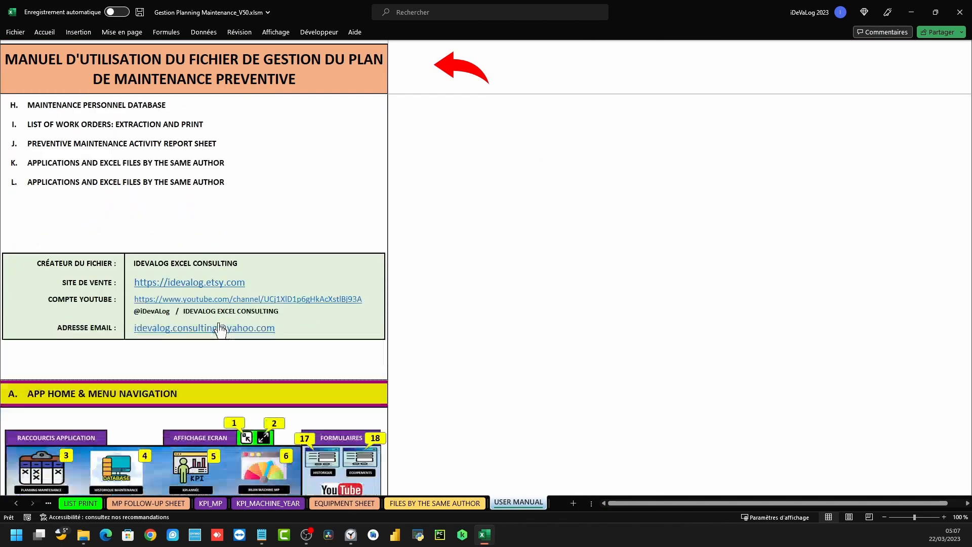
{"action": "scroll", "coordinate": [116, 227], "scroll_direction": "down", "scroll_amount": 4}
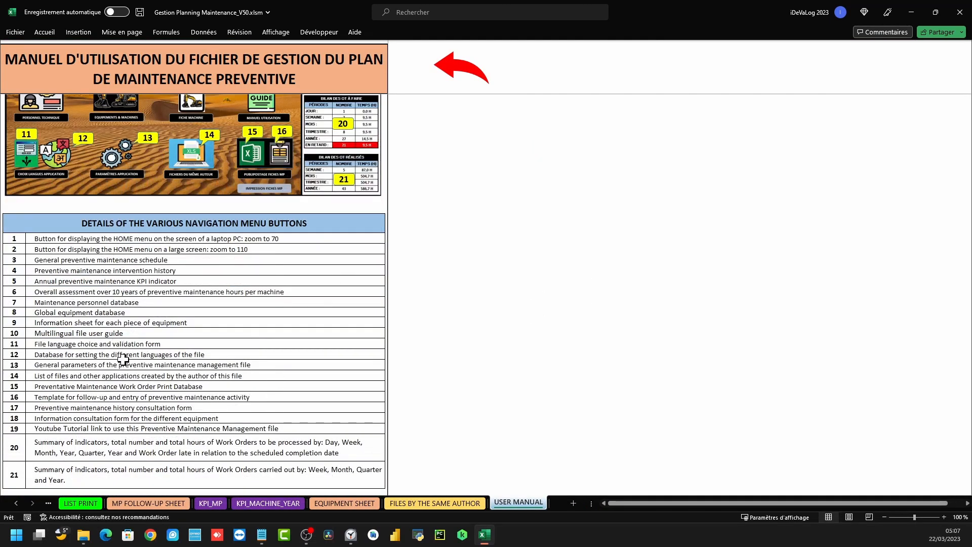
{"action": "scroll", "coordinate": [123, 360], "scroll_direction": "down", "scroll_amount": 14}
{"action": "scroll", "coordinate": [132, 340], "scroll_direction": "down", "scroll_amount": 4}
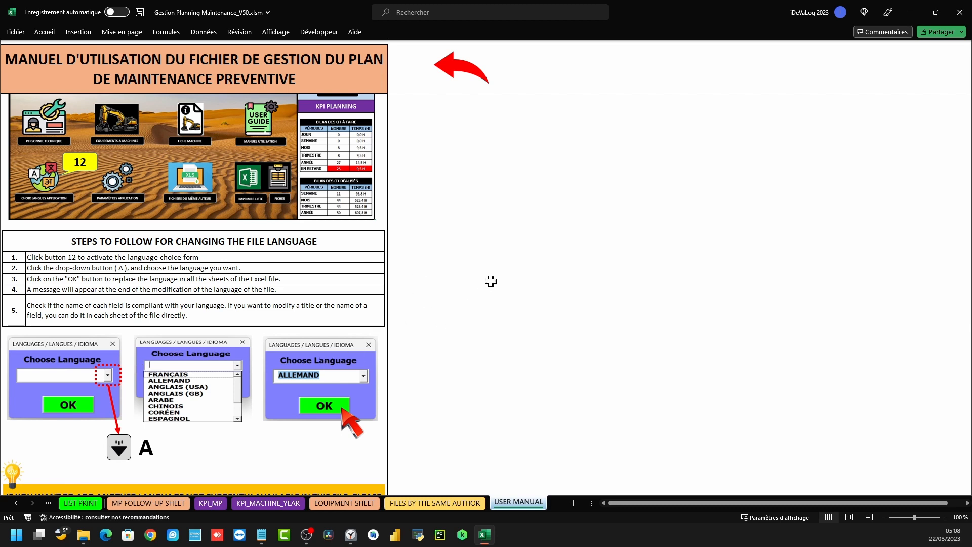
Switch the workbook language back to FRANÇAIS for all sheets
{"action": "left_click", "coordinate": [448, 78]}
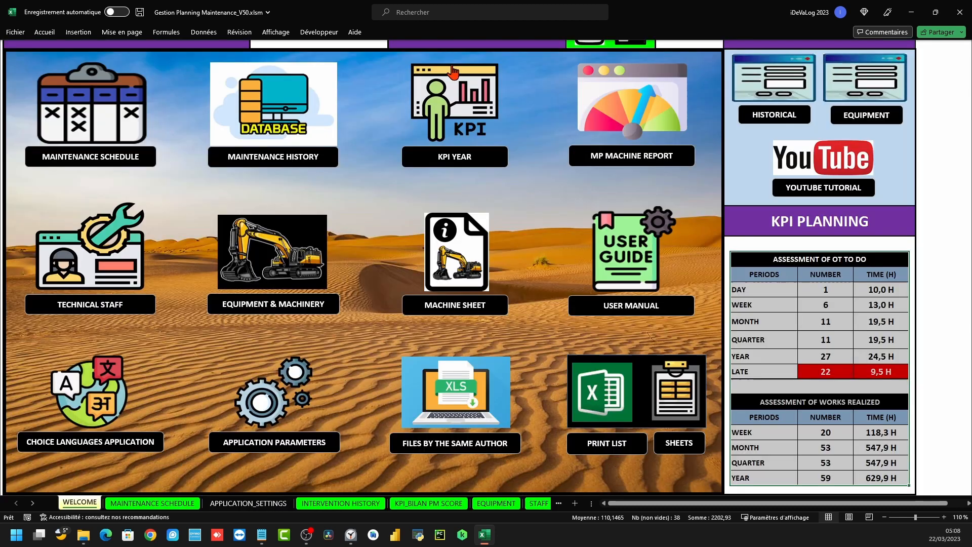
{"action": "left_click", "coordinate": [85, 405]}
{"action": "left_click", "coordinate": [111, 268]}
{"action": "left_click", "coordinate": [32, 279]}
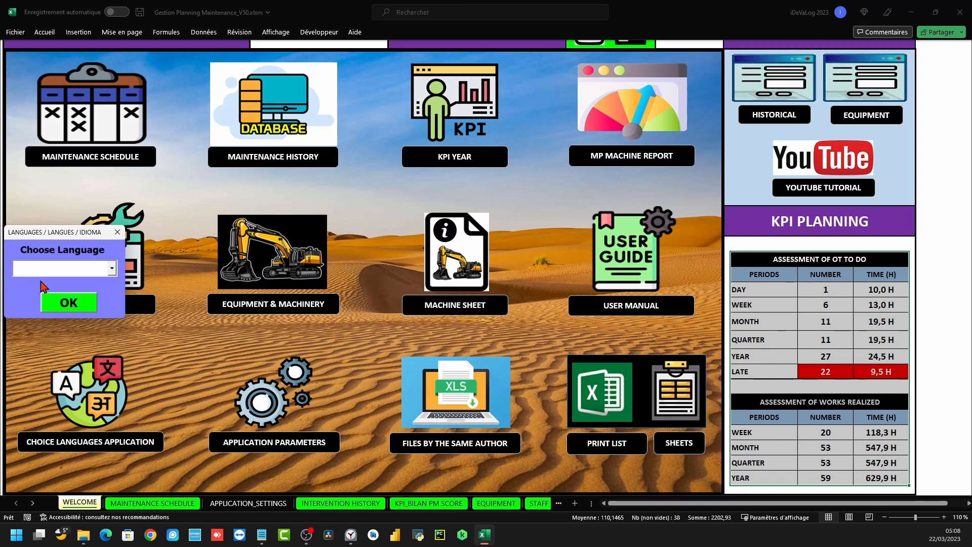
{"action": "left_click", "coordinate": [72, 303]}
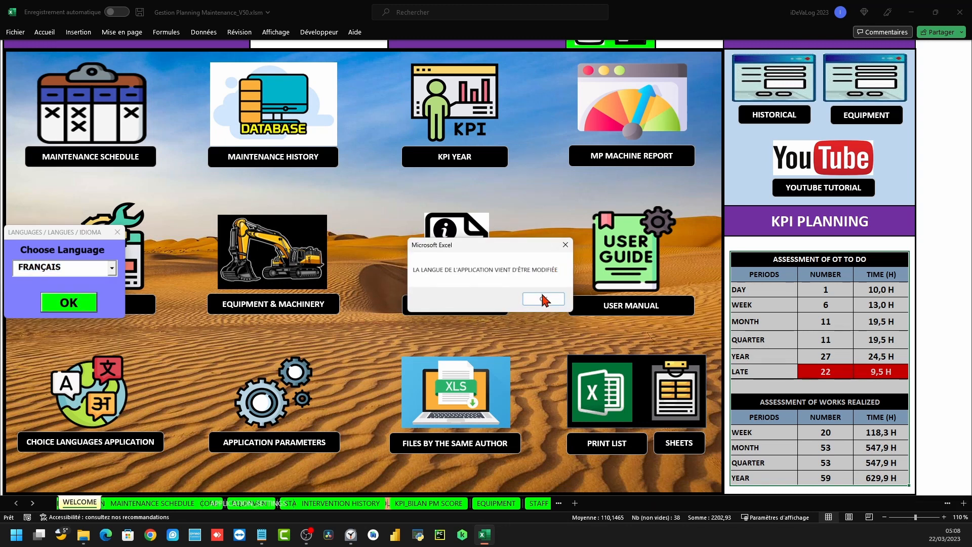
{"action": "left_click", "coordinate": [543, 299]}
Check the French user manual, then return to the ACCUEIL dashboard
{"action": "left_click", "coordinate": [616, 259]}
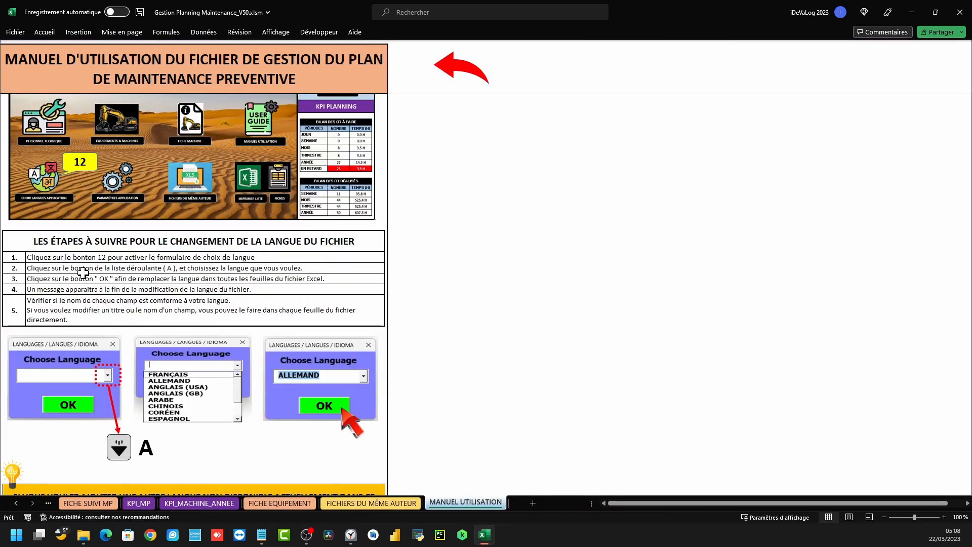
{"action": "scroll", "coordinate": [82, 273], "scroll_direction": "up", "scroll_amount": 5}
{"action": "scroll", "coordinate": [272, 299], "scroll_direction": "down", "scroll_amount": 10}
{"action": "scroll", "coordinate": [272, 299], "scroll_direction": "down", "scroll_amount": 5}
{"action": "scroll", "coordinate": [183, 297], "scroll_direction": "up", "scroll_amount": 4}
{"action": "scroll", "coordinate": [183, 297], "scroll_direction": "up", "scroll_amount": 6}
{"action": "left_click", "coordinate": [473, 67]}
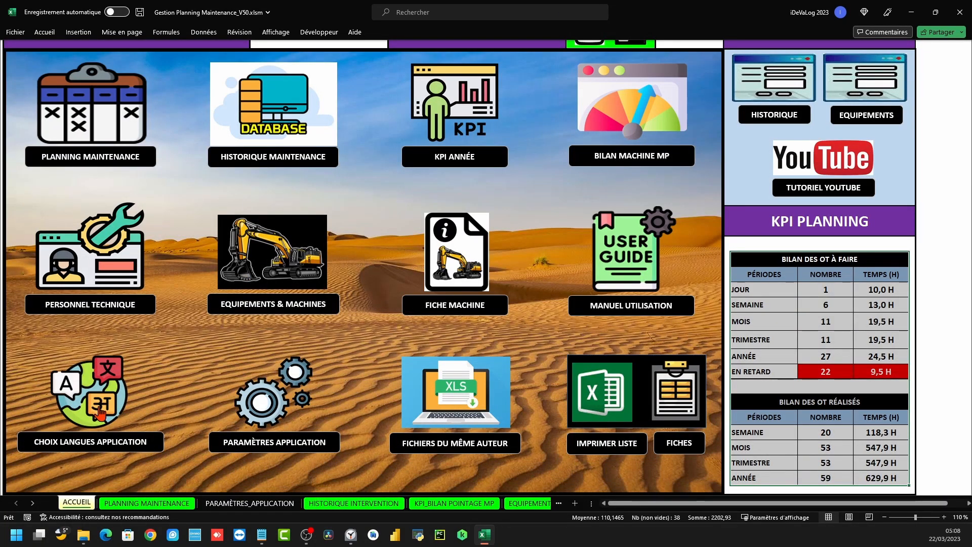
Open the FICHIERS DU MÊME AUTEUR sheet and select the first application's description
{"action": "left_click", "coordinate": [245, 405]}
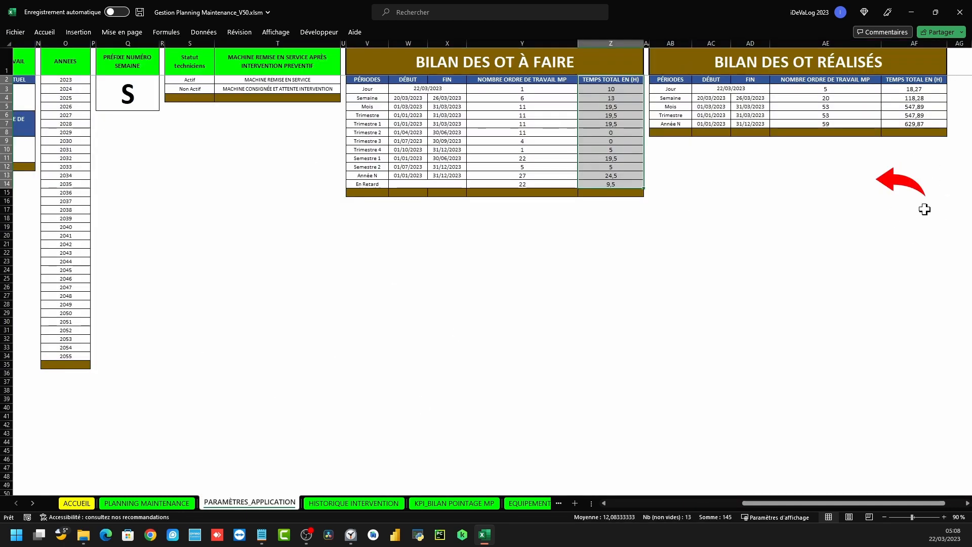
{"action": "left_click", "coordinate": [888, 182]}
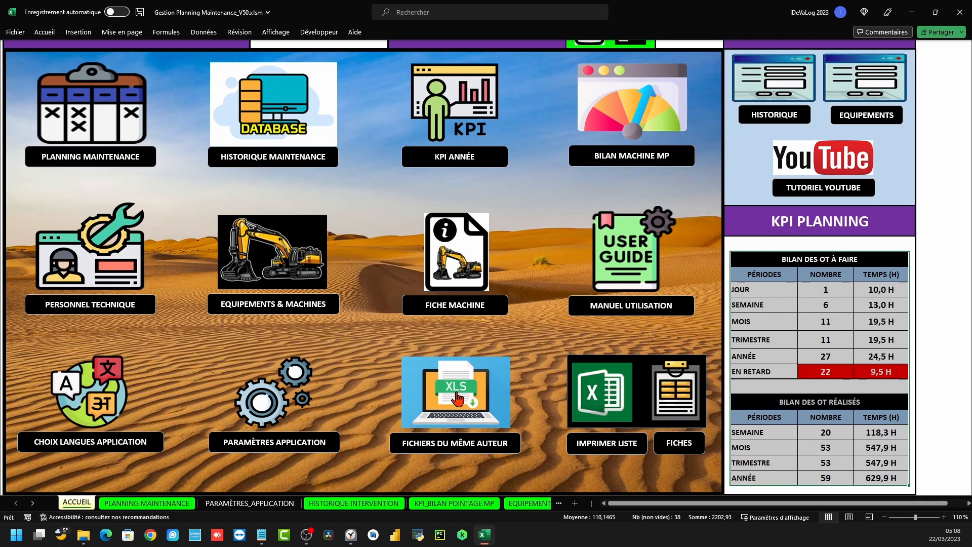
{"action": "left_click", "coordinate": [457, 398]}
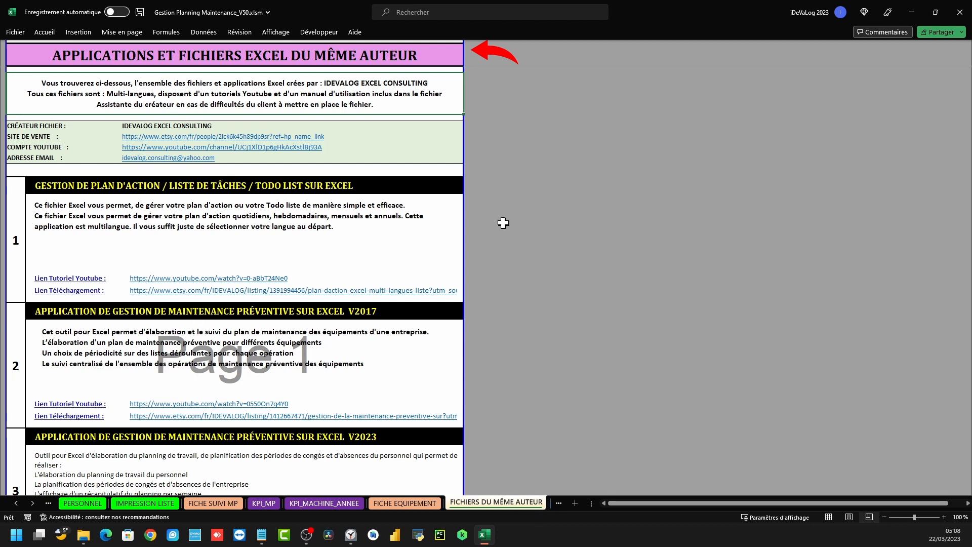
{"action": "left_click", "coordinate": [123, 218]}
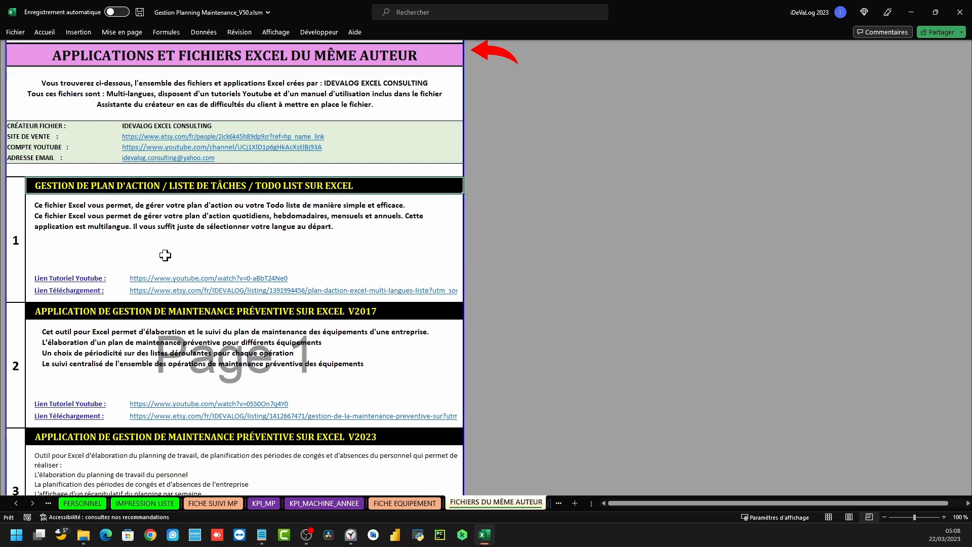
Play the action-plan YouTube tutorial, skip the ad, jump ahead to 3:00, then return to Excel
{"action": "left_click", "coordinate": [203, 278]}
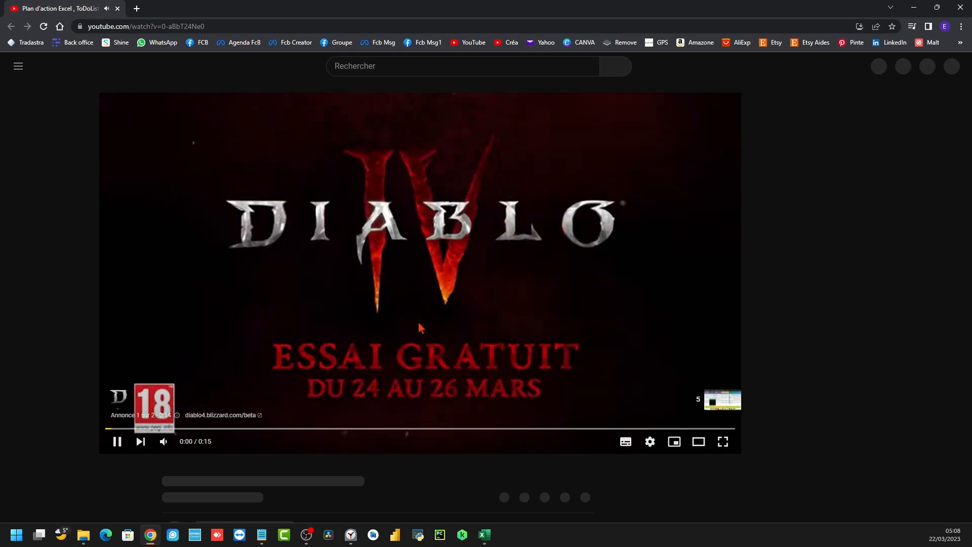
{"action": "scroll", "coordinate": [371, 360], "scroll_direction": "down", "scroll_amount": 2}
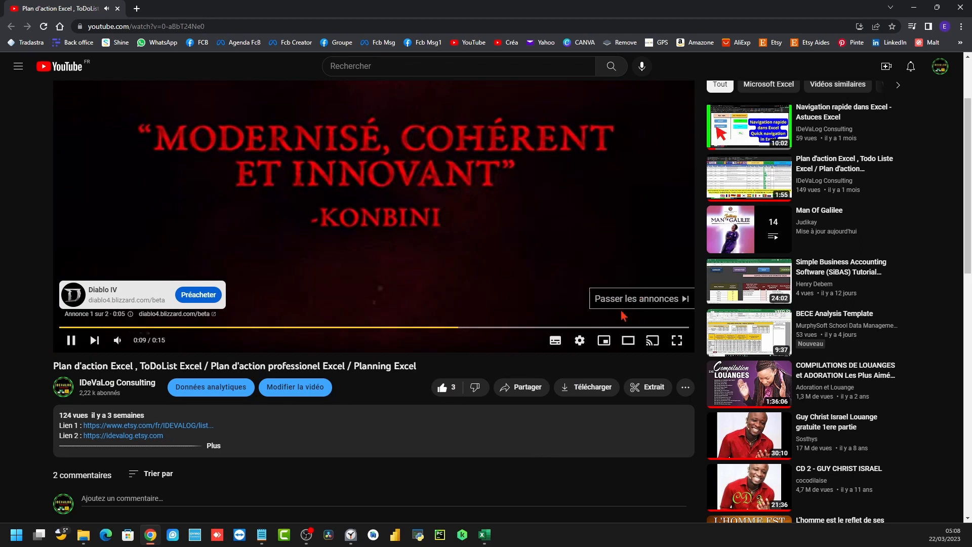
{"action": "left_click", "coordinate": [628, 301]}
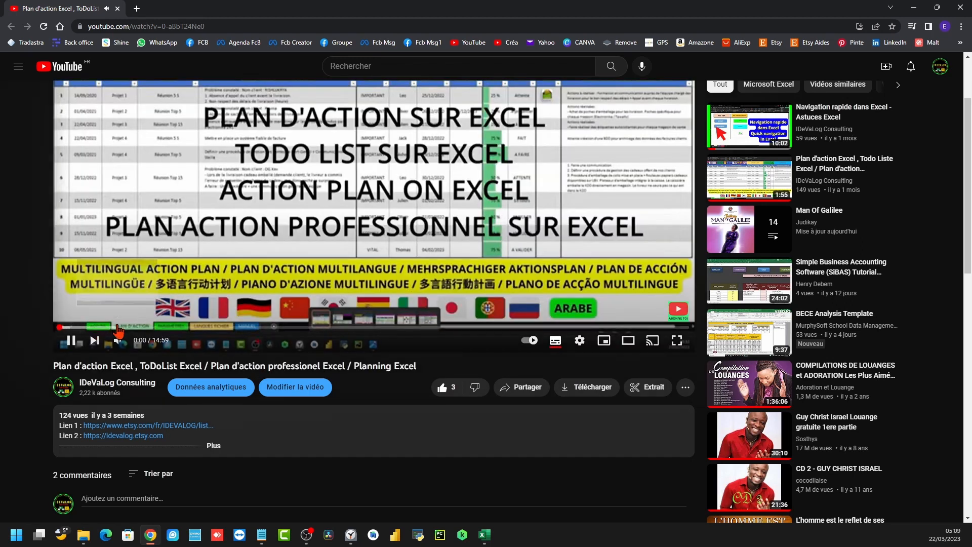
{"action": "scroll", "coordinate": [203, 364], "scroll_direction": "up", "scroll_amount": 1}
{"action": "left_click_drag", "start_coordinate": [115, 380], "coordinate": [194, 376]}
{"action": "left_click", "coordinate": [185, 377]}
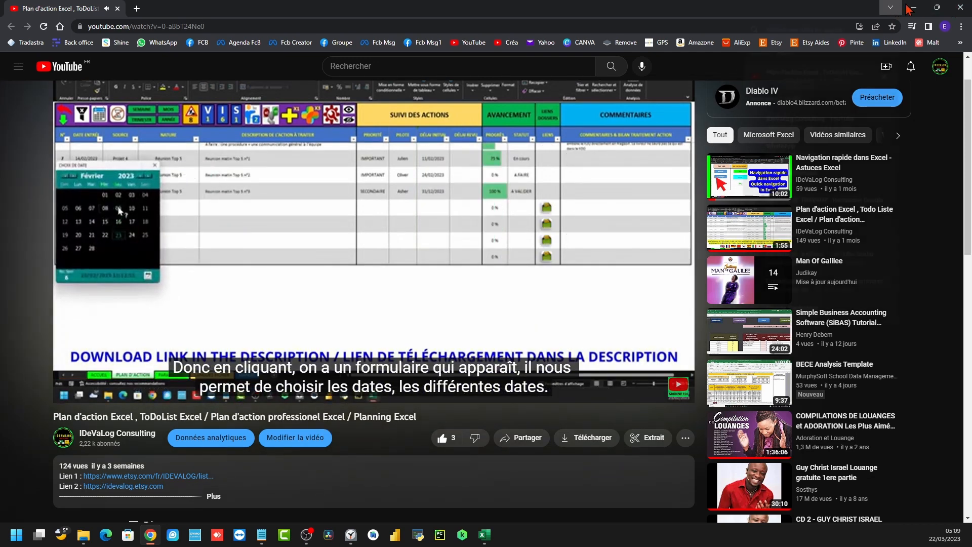
{"action": "left_click", "coordinate": [965, 7]}
{"action": "left_click", "coordinate": [488, 228]}
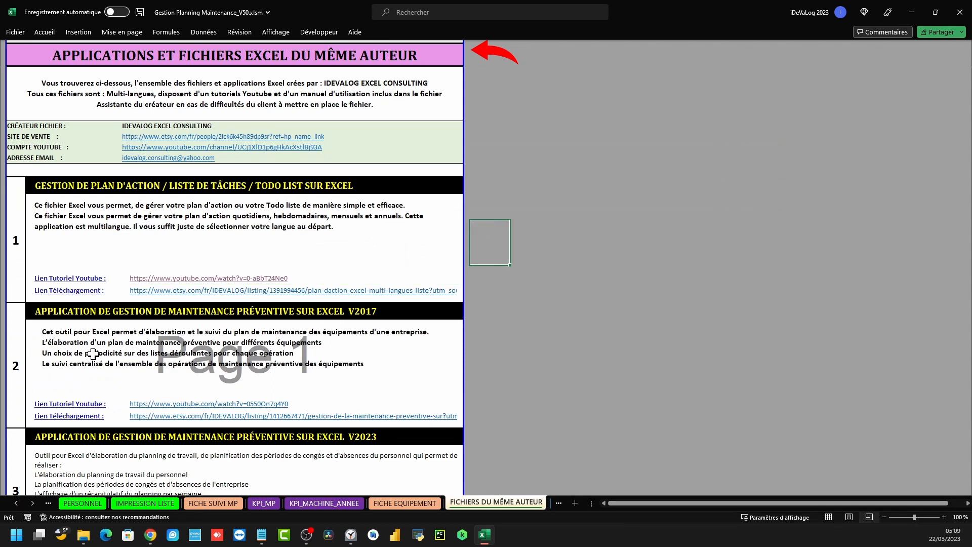
View the 36,00 € Etsy action-plan listing and its preview video, then return to ACCUEIL
{"action": "left_click", "coordinate": [203, 292]}
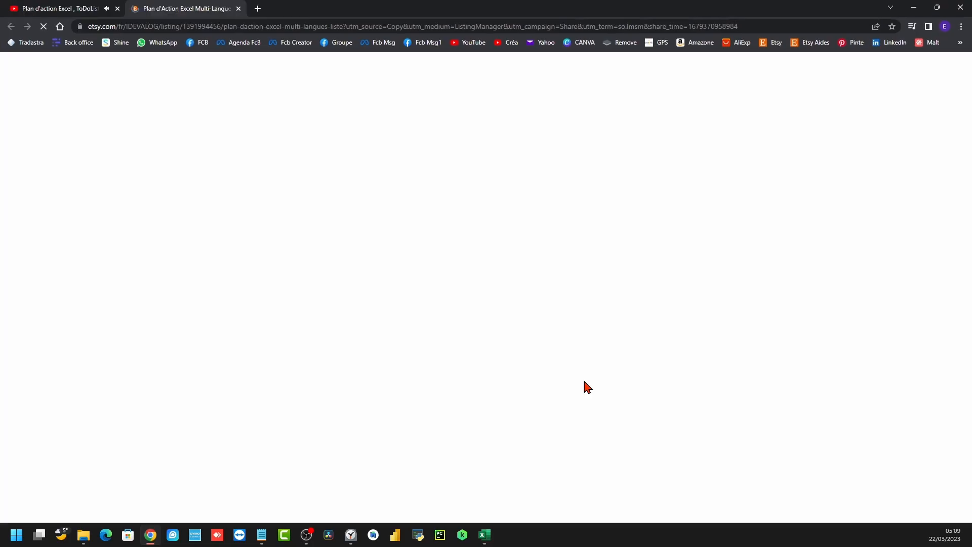
{"action": "scroll", "coordinate": [382, 419], "scroll_direction": "down", "scroll_amount": 3}
{"action": "scroll", "coordinate": [382, 420], "scroll_direction": "up", "scroll_amount": 3}
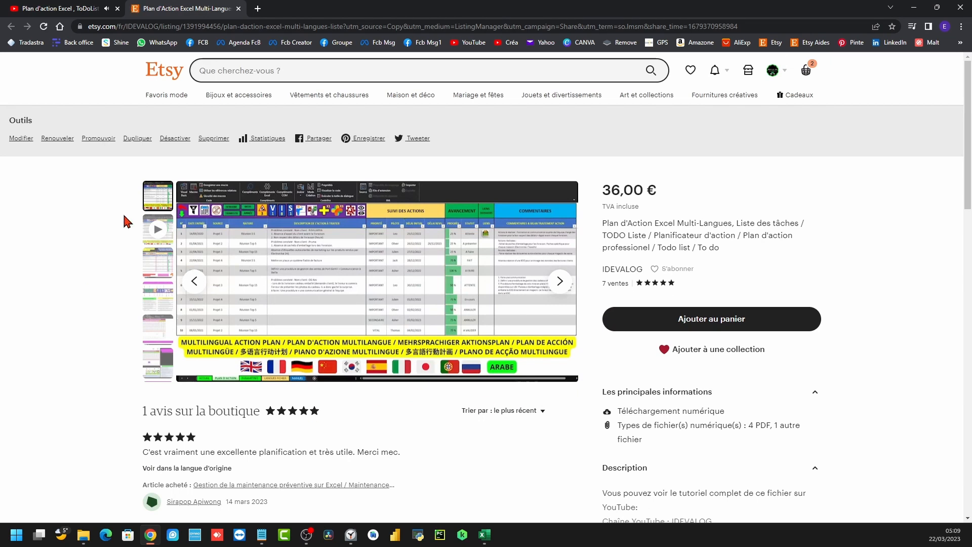
{"action": "left_click", "coordinate": [156, 228]}
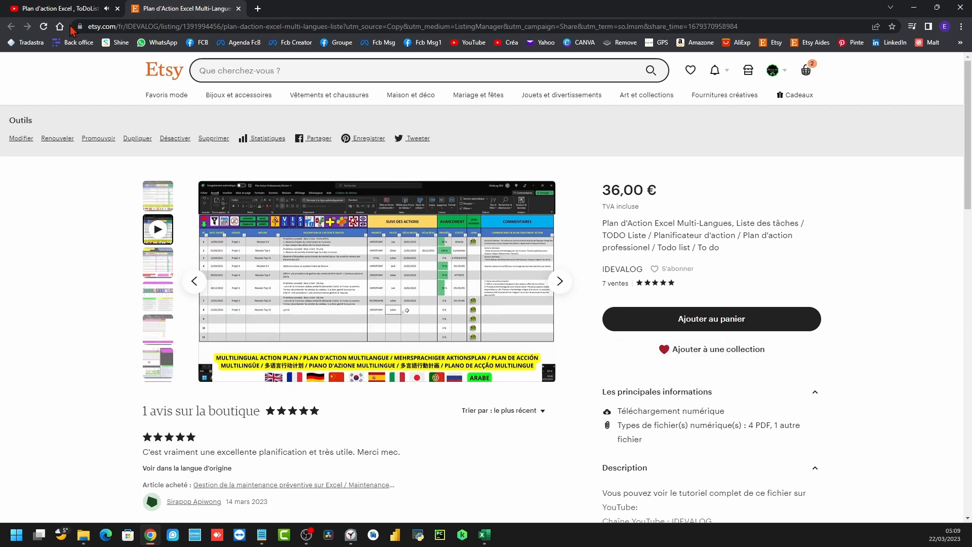
{"action": "left_click", "coordinate": [61, 8]}
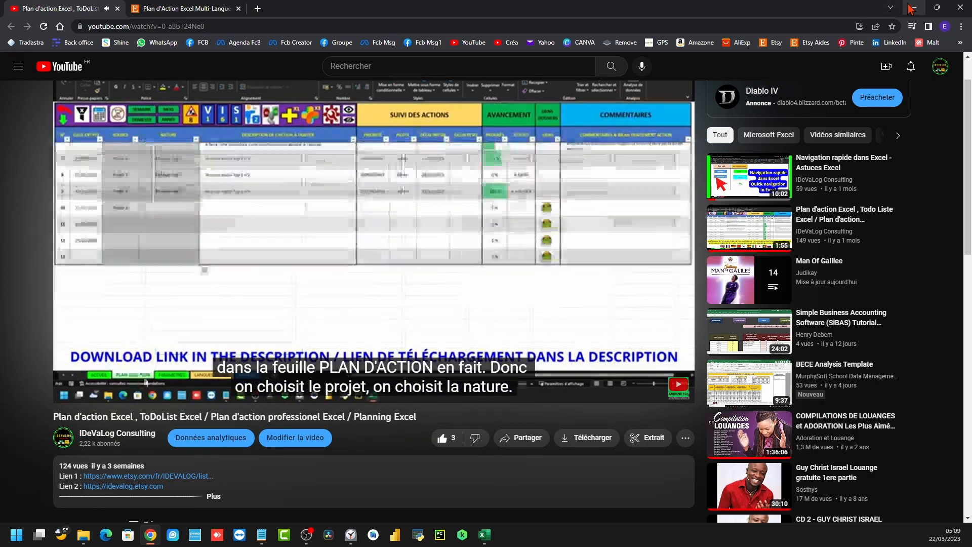
{"action": "left_click", "coordinate": [914, 8]}
{"action": "left_click", "coordinate": [487, 60]}
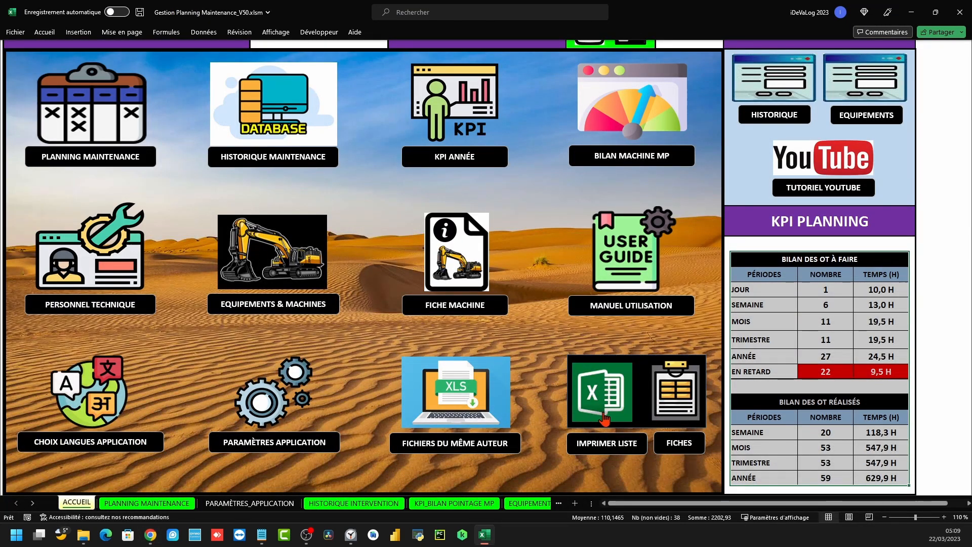
Look over the printable operations list and the maintenance planning, then reopen the list
{"action": "left_click", "coordinate": [599, 395]}
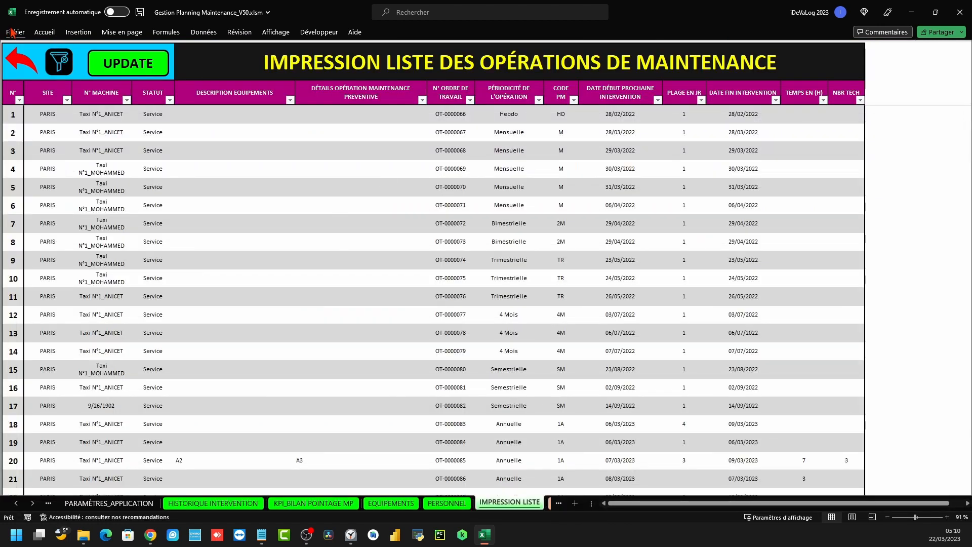
{"action": "scroll", "coordinate": [442, 261], "scroll_direction": "down", "scroll_amount": 5}
{"action": "scroll", "coordinate": [431, 255], "scroll_direction": "up", "scroll_amount": 3}
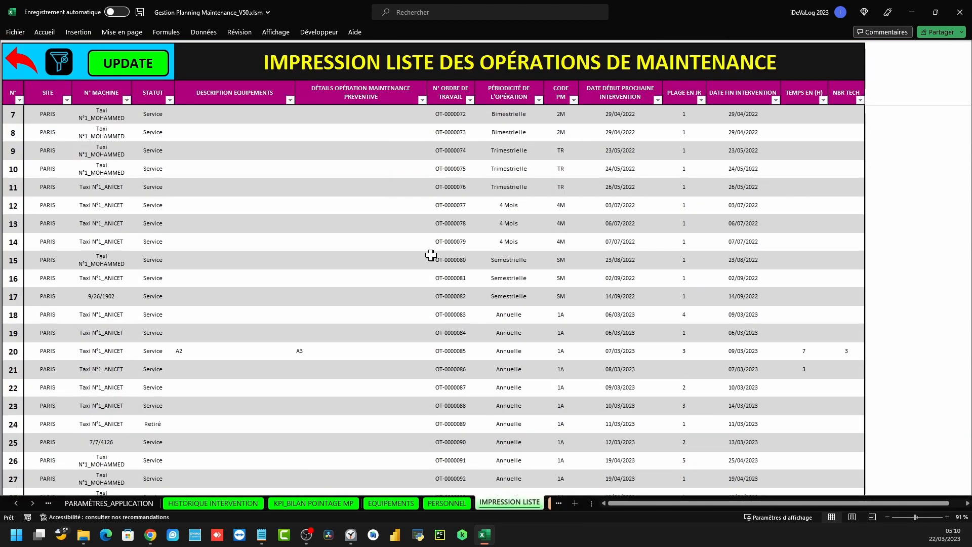
{"action": "left_click", "coordinate": [11, 60]}
{"action": "left_click", "coordinate": [134, 126]}
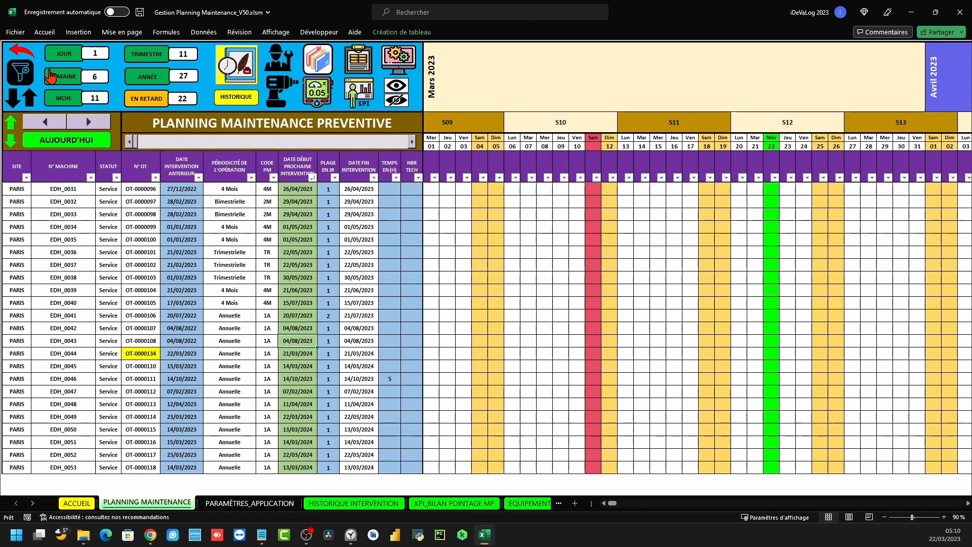
{"action": "left_click", "coordinate": [23, 56]}
{"action": "left_click", "coordinate": [661, 428]}
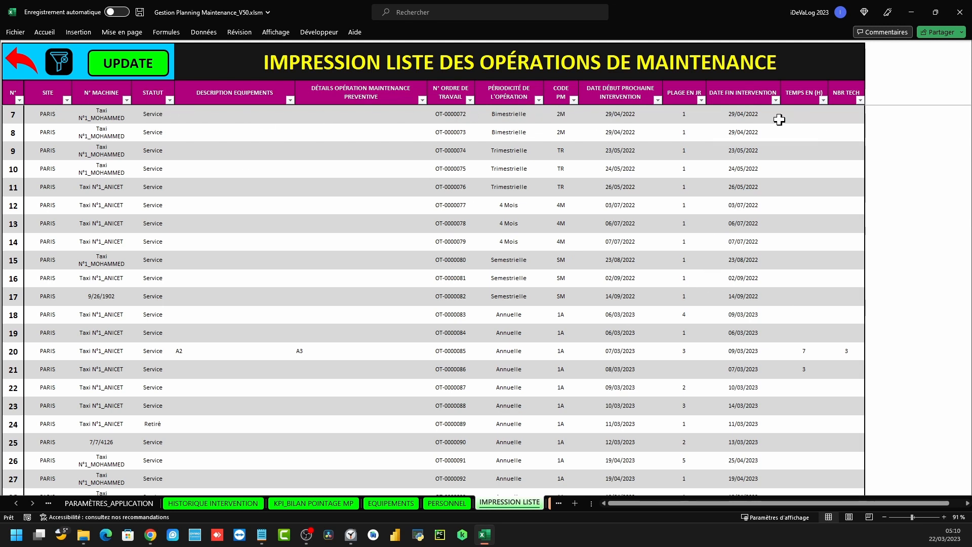
Filter DATE FIN INTERVENTION to show only 2023 end dates
{"action": "left_click", "coordinate": [775, 100]}
{"action": "left_click", "coordinate": [692, 221]}
{"action": "left_click", "coordinate": [674, 238]}
{"action": "left_click", "coordinate": [714, 317]}
{"action": "scroll", "coordinate": [572, 255], "scroll_direction": "down", "scroll_amount": 5}
{"action": "scroll", "coordinate": [569, 246], "scroll_direction": "up", "scroll_amount": 5}
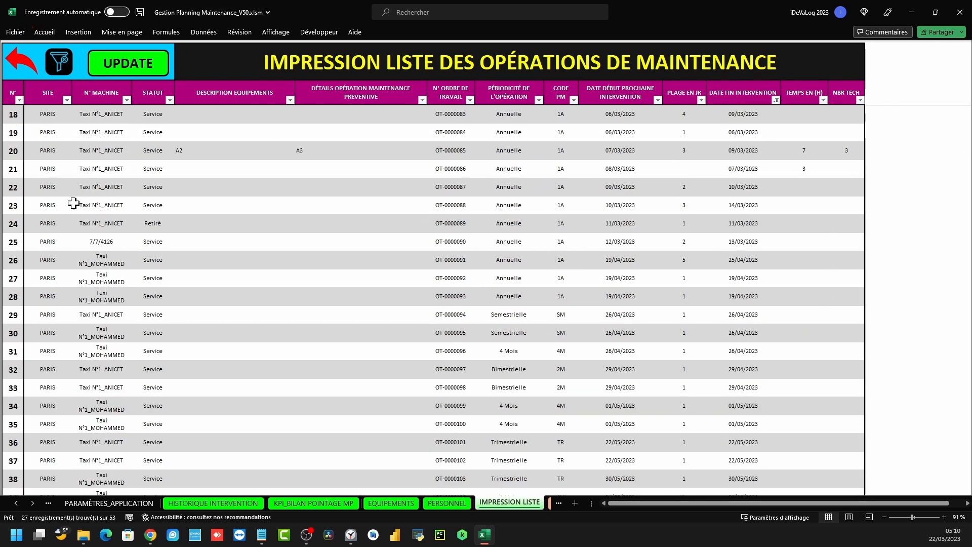
Preview the 2023-filtered list for printing, then refresh the operations list with UPDATE
{"action": "left_click", "coordinate": [17, 33]}
{"action": "left_click", "coordinate": [46, 188]}
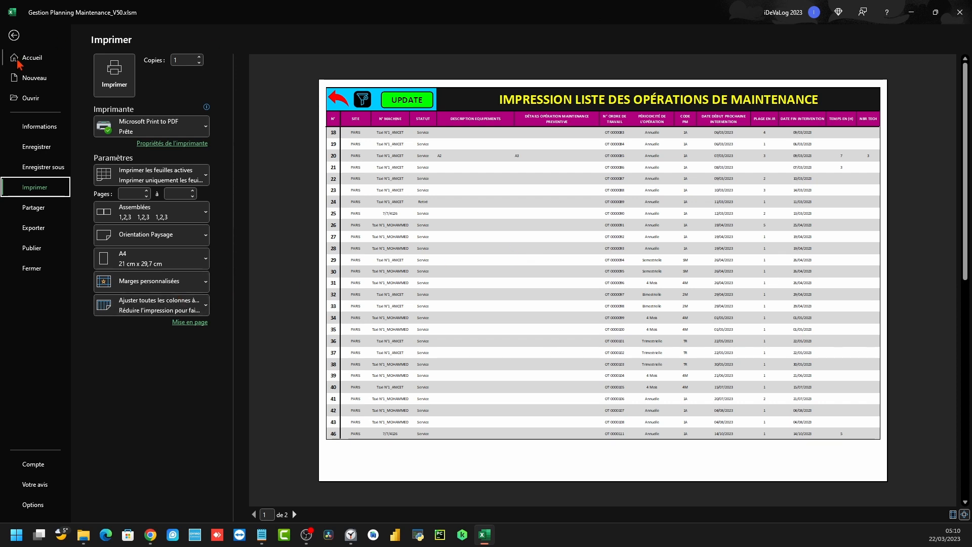
{"action": "left_click", "coordinate": [14, 36]}
{"action": "left_click", "coordinate": [380, 223]}
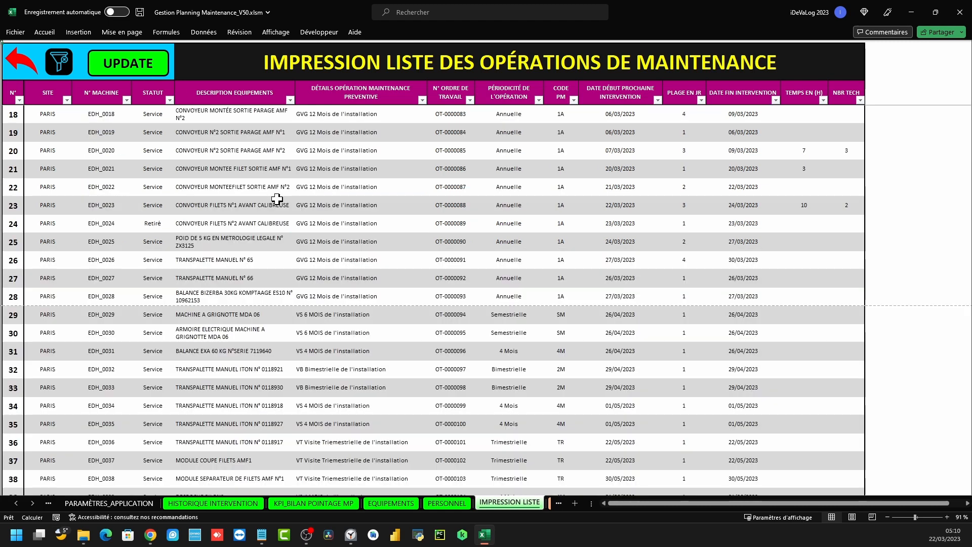
Reopen the IMPRESSION LISTE operations sheet after glancing at the maintenance planning
{"action": "left_click", "coordinate": [31, 67]}
{"action": "left_click", "coordinate": [93, 120]}
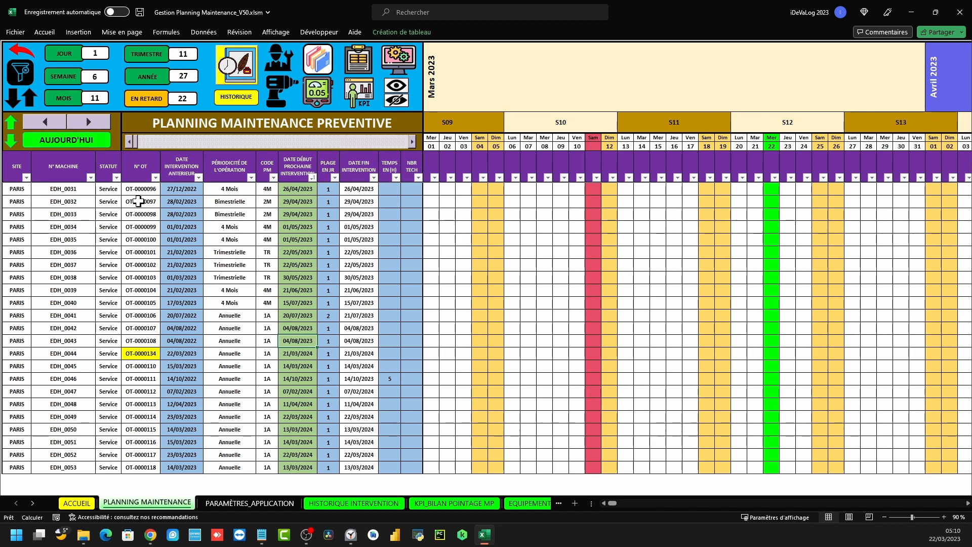
{"action": "left_click", "coordinate": [27, 57]}
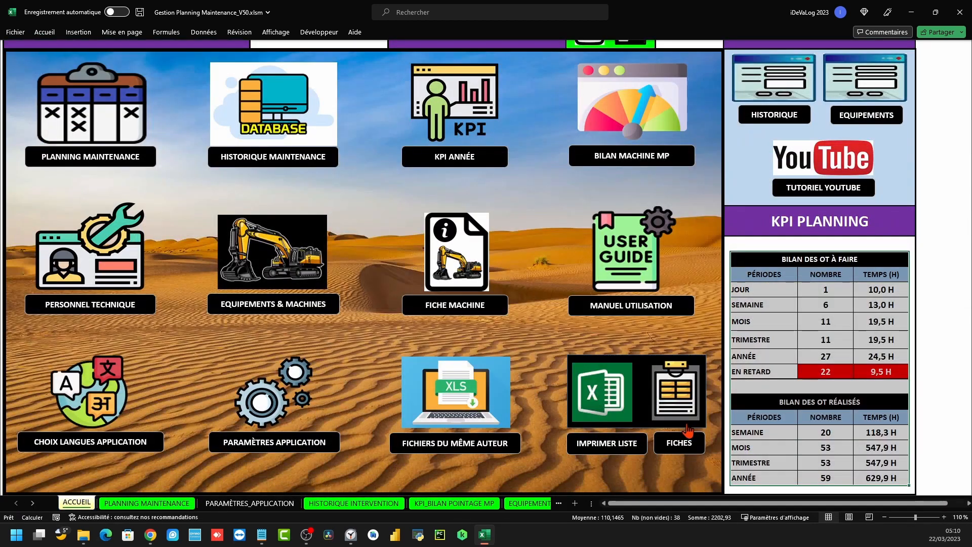
{"action": "left_click", "coordinate": [613, 403]}
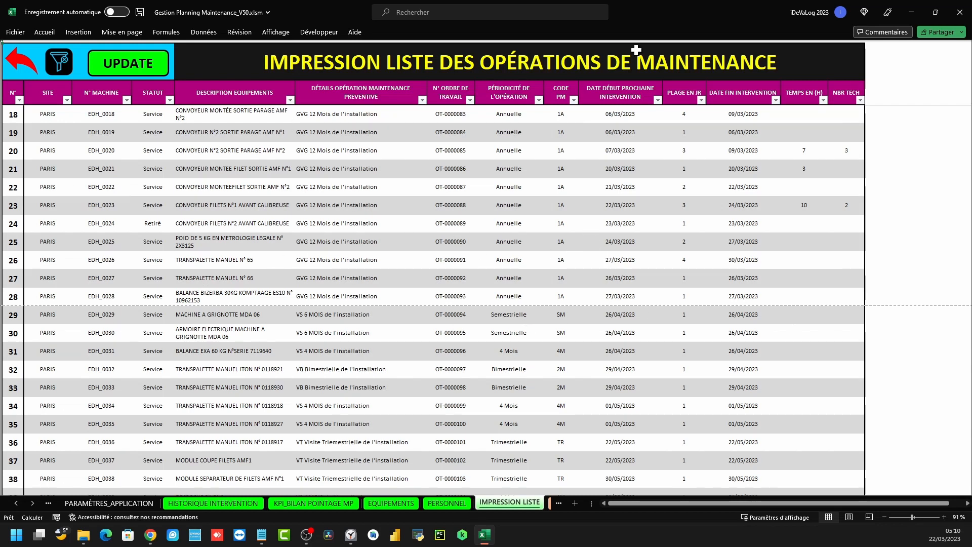
Filter DATE DÉBUT PROCHAINE INTERVENTION to March 2023 only
{"action": "left_click", "coordinate": [657, 100]}
{"action": "left_click", "coordinate": [582, 222]}
{"action": "left_click", "coordinate": [541, 240]}
{"action": "double_click", "coordinate": [547, 239]}
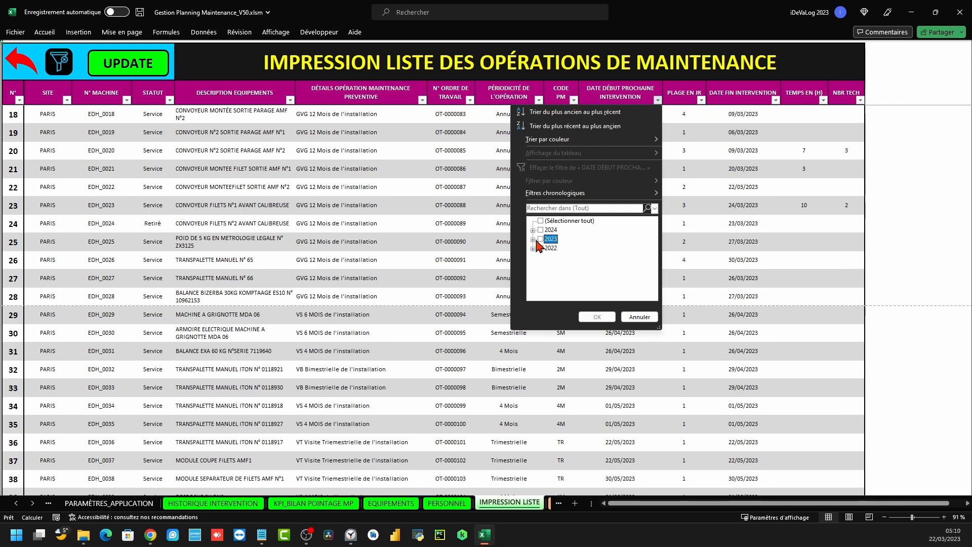
{"action": "left_click", "coordinate": [552, 239]}
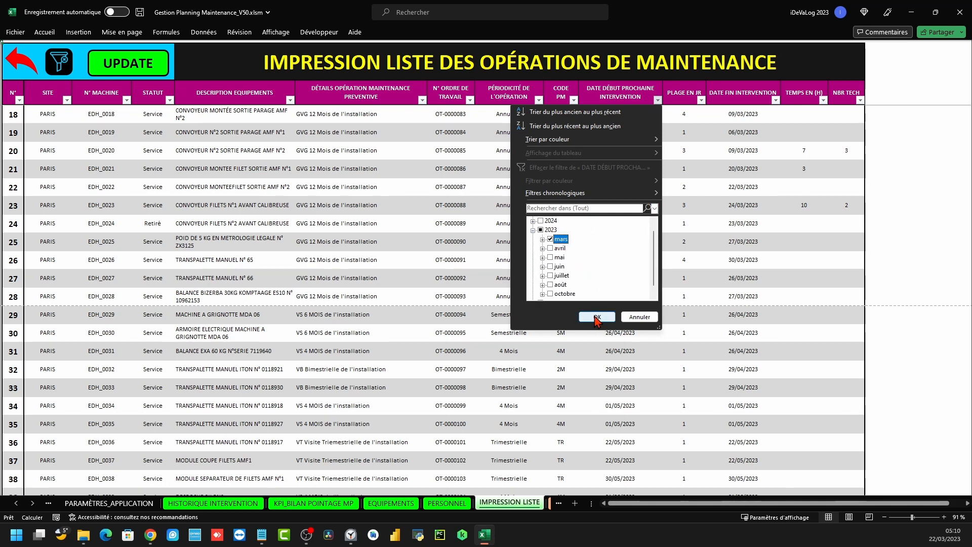
{"action": "left_click", "coordinate": [597, 317]}
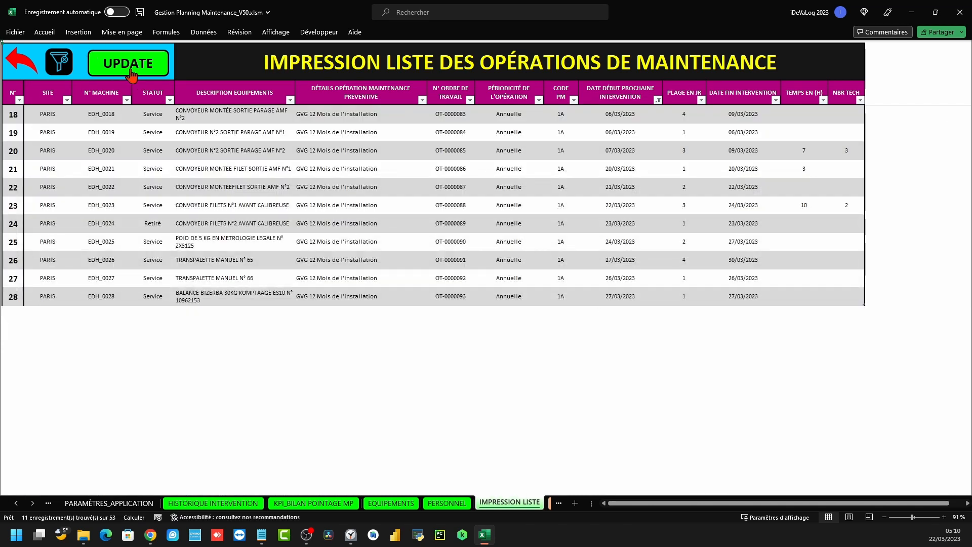
Preview the 11 March 2023 records on one printed page, then return to ACCUEIL
{"action": "left_click", "coordinate": [16, 32]}
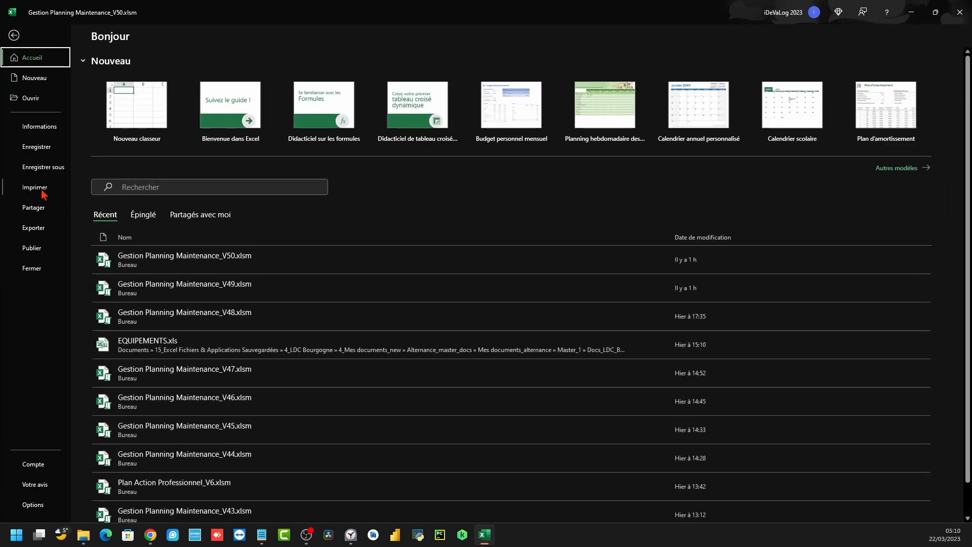
{"action": "left_click", "coordinate": [35, 187]}
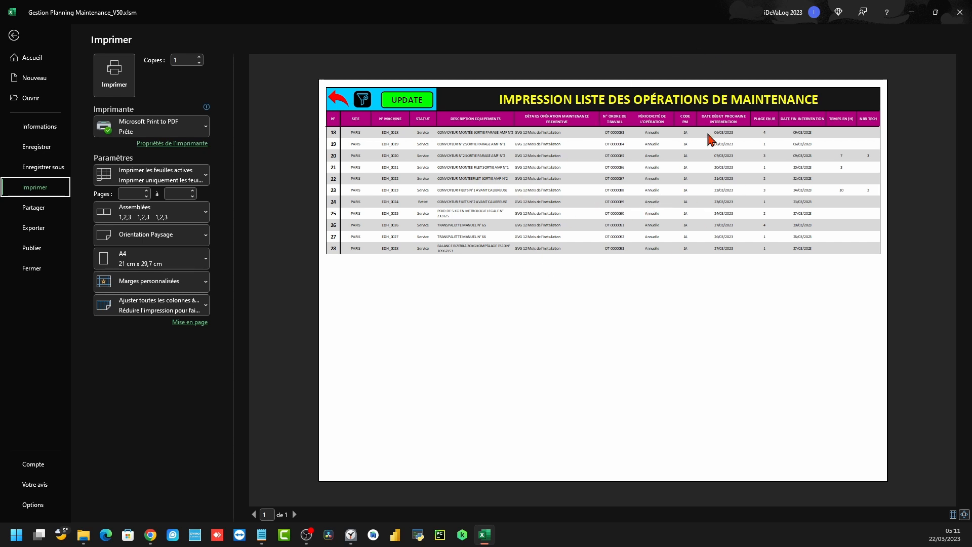
{"action": "left_click", "coordinate": [14, 35]}
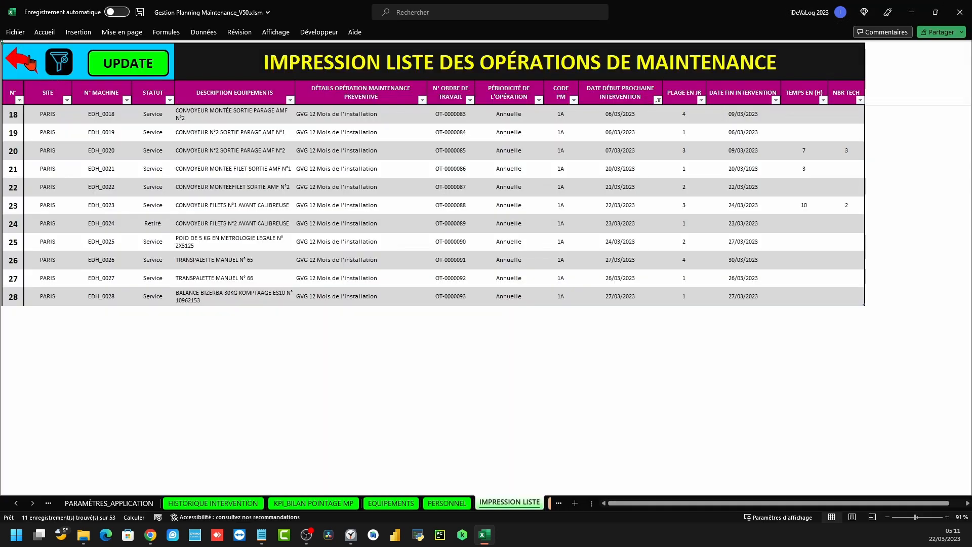
{"action": "left_click", "coordinate": [27, 64]}
Clear the start-date filter on IMPRESSION LISTE so all rows show again
{"action": "left_click", "coordinate": [677, 405]}
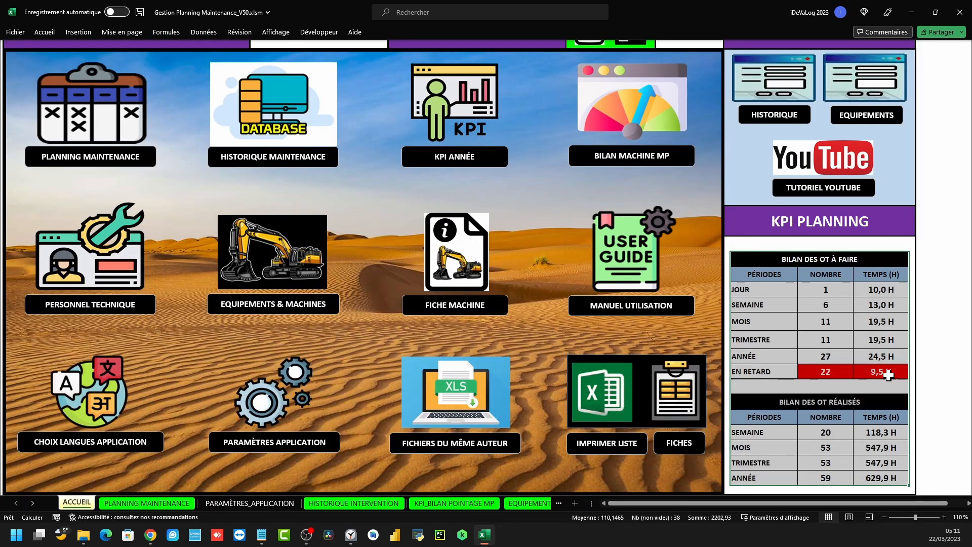
{"action": "left_click", "coordinate": [593, 404]}
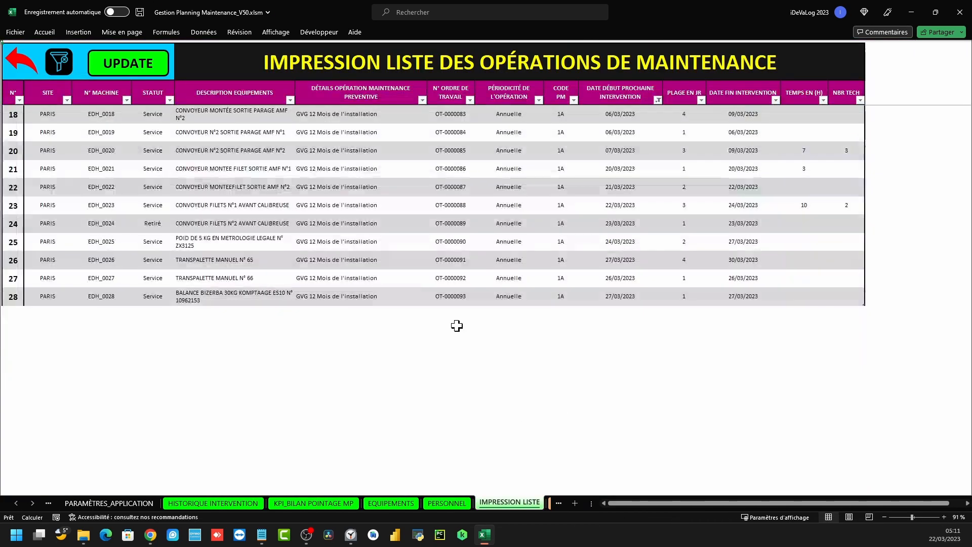
{"action": "left_click", "coordinate": [658, 100]}
{"action": "left_click", "coordinate": [563, 172]}
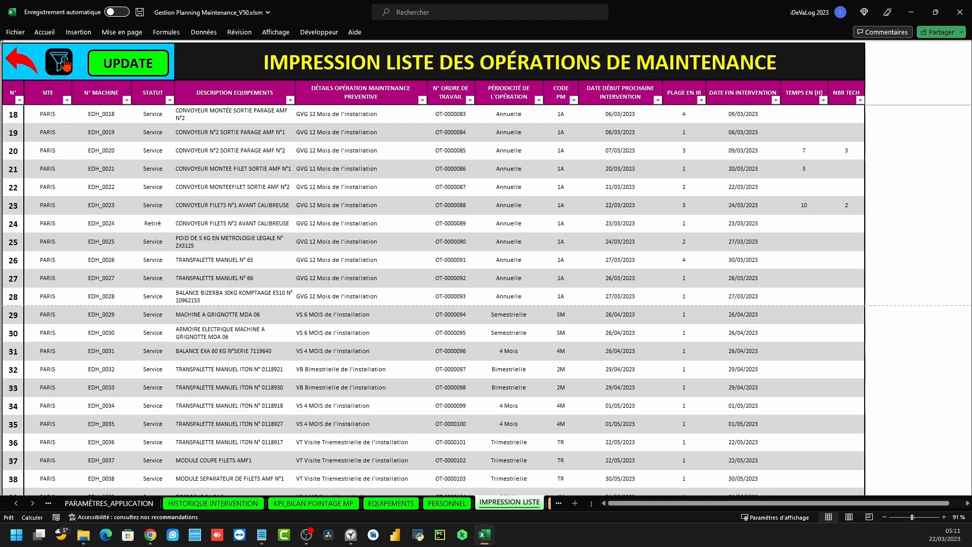
{"action": "left_click", "coordinate": [23, 63]}
Open the blank FICHE SUIVI MP preventive maintenance report form in full-screen
{"action": "left_click", "coordinate": [674, 409]}
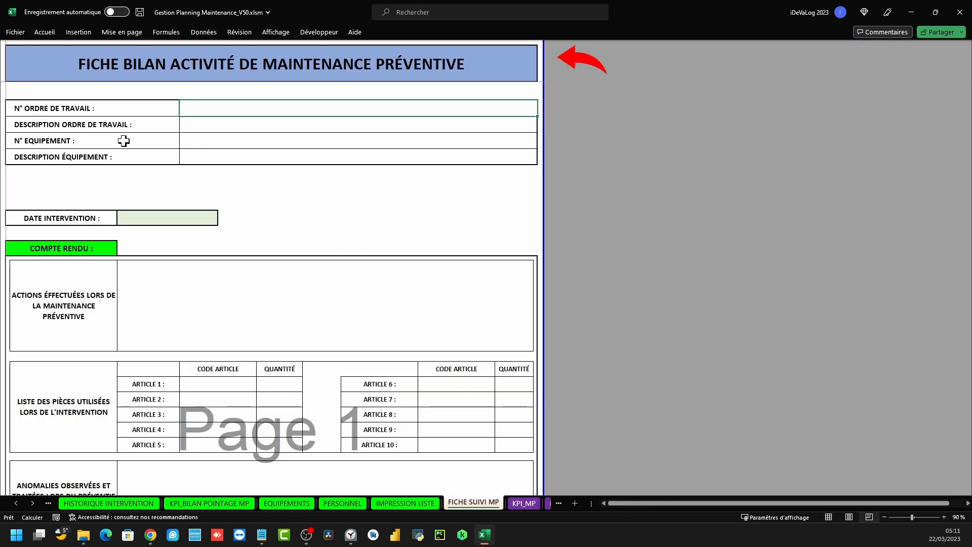
{"action": "scroll", "coordinate": [388, 231], "scroll_direction": "down", "scroll_amount": 5}
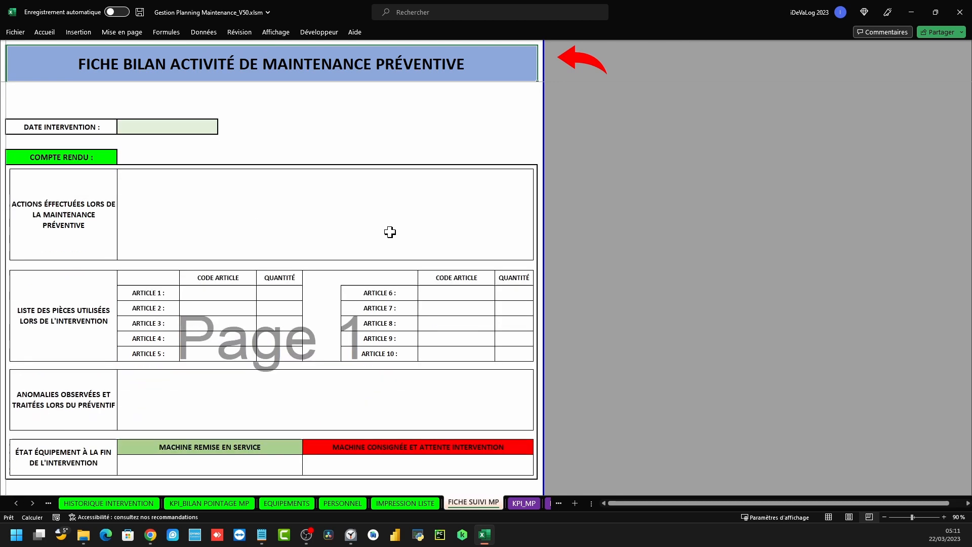
{"action": "scroll", "coordinate": [357, 202], "scroll_direction": "up", "scroll_amount": 5}
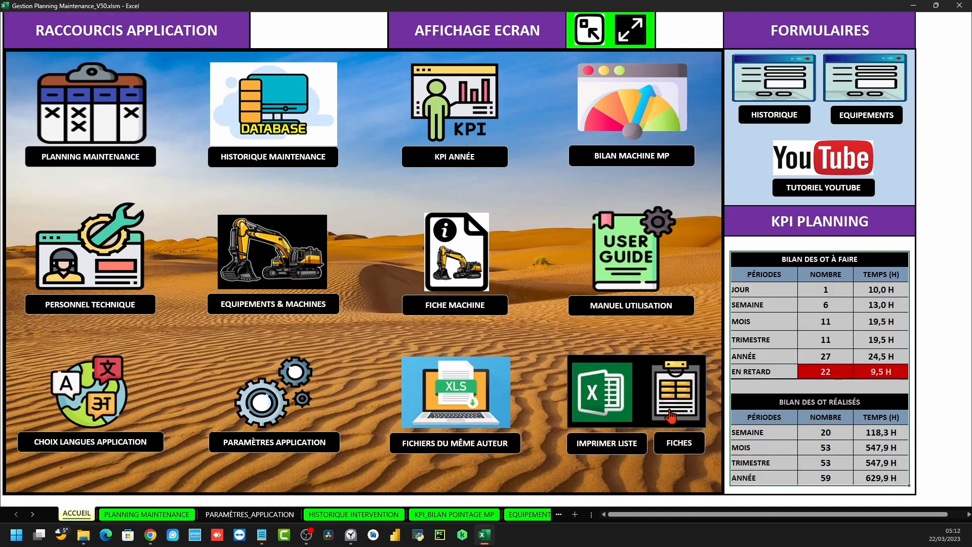
{"action": "left_click", "coordinate": [678, 397]}
{"action": "scroll", "coordinate": [215, 320], "scroll_direction": "down", "scroll_amount": 2}
{"action": "scroll", "coordinate": [215, 319], "scroll_direction": "up", "scroll_amount": 2}
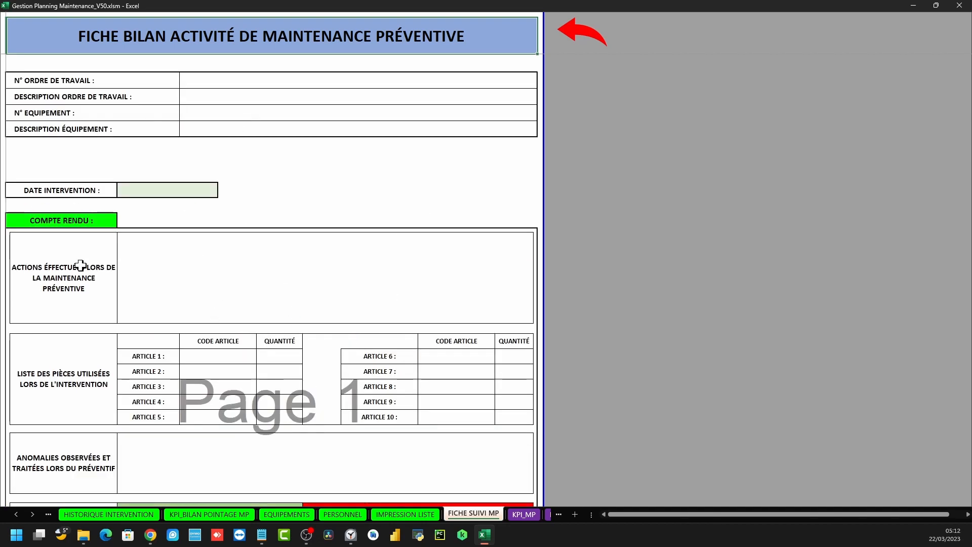
Inspect the EDH_0044 entry form from PLANNING MAINTENANCE, including its anomalies box, then close it
{"action": "left_click", "coordinate": [569, 45]}
{"action": "left_click", "coordinate": [89, 109]}
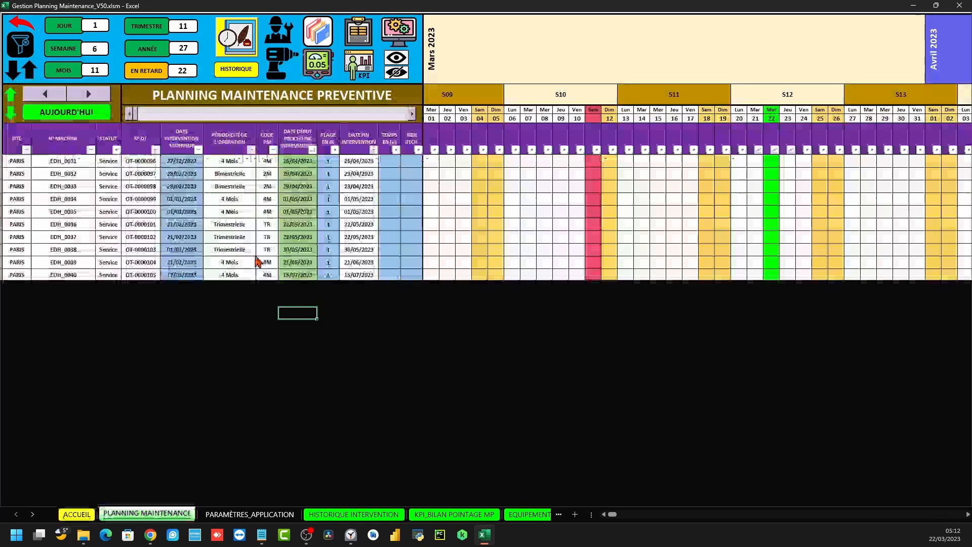
{"action": "double_click", "coordinate": [306, 326]}
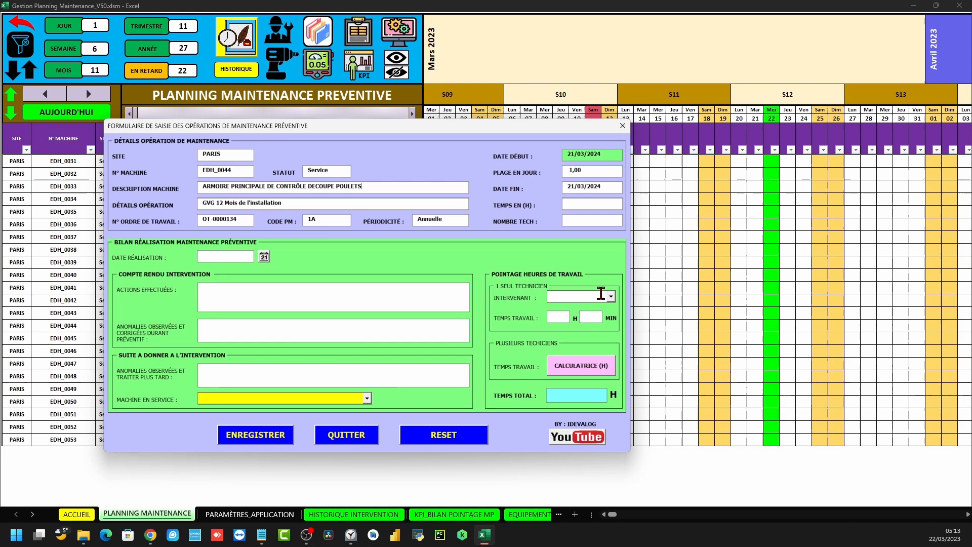
{"action": "left_click", "coordinate": [220, 368]}
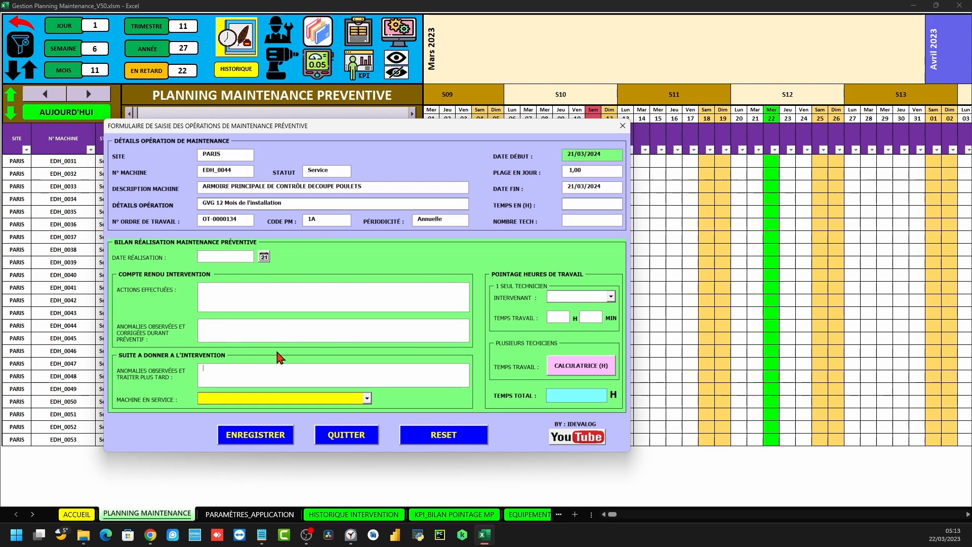
{"action": "left_click", "coordinate": [622, 126]}
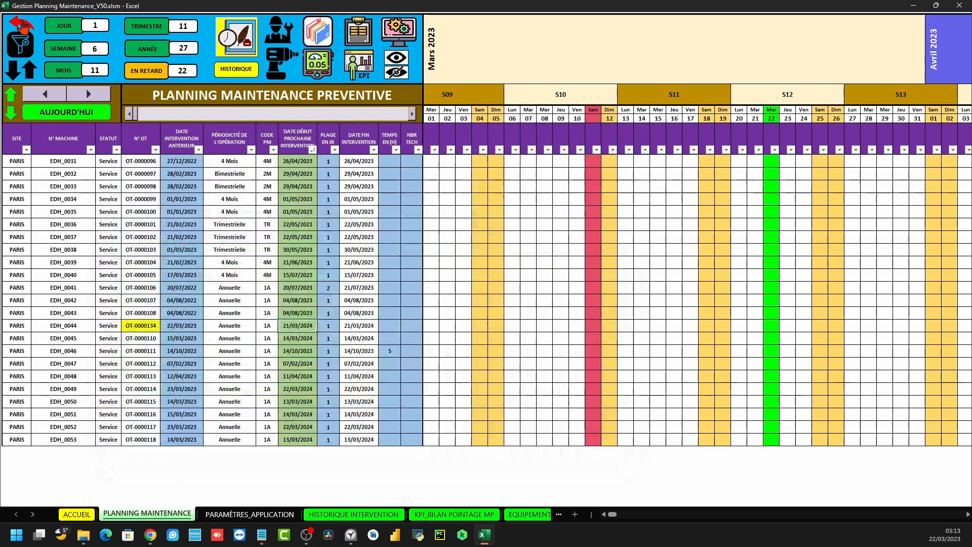
{"action": "left_click", "coordinate": [23, 24]}
Check the language-change section of the user manual, then return to ACCUEIL
{"action": "scroll", "coordinate": [627, 389], "scroll_direction": "down", "scroll_amount": 2}
{"action": "scroll", "coordinate": [597, 385], "scroll_direction": "up", "scroll_amount": 2}
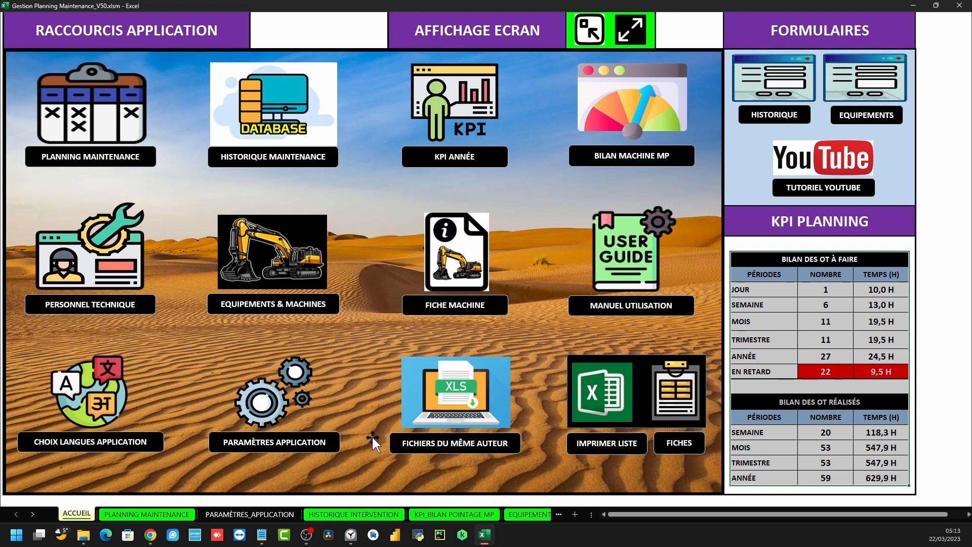
{"action": "left_click", "coordinate": [615, 268]}
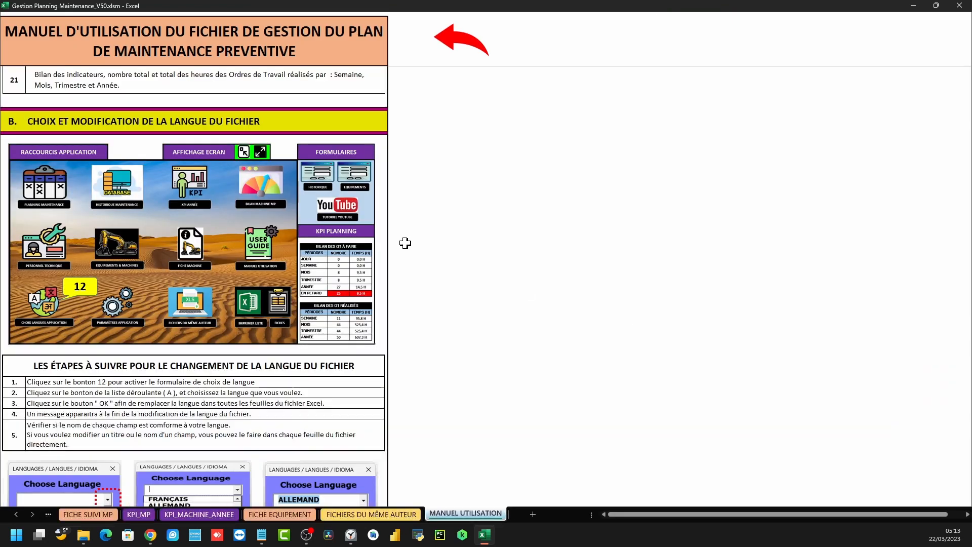
{"action": "left_click", "coordinate": [448, 46]}
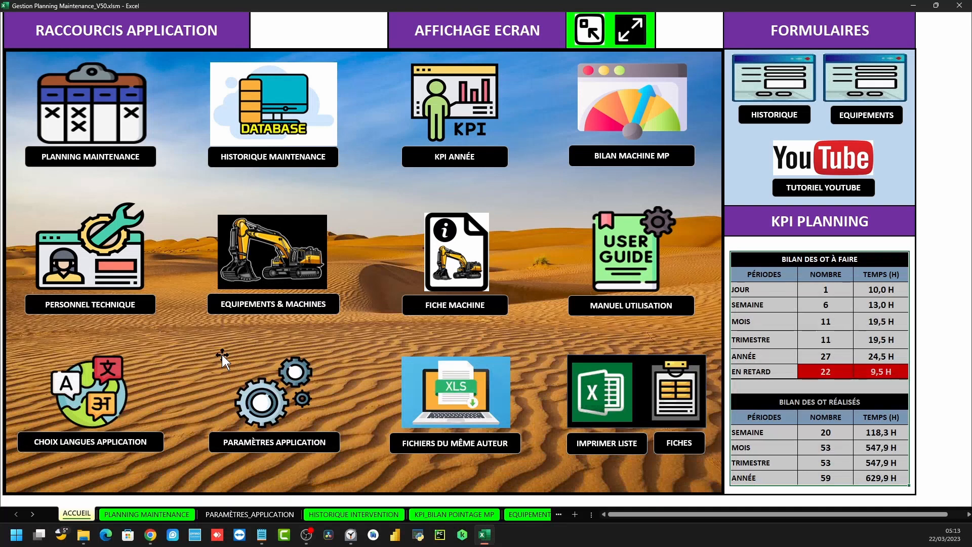